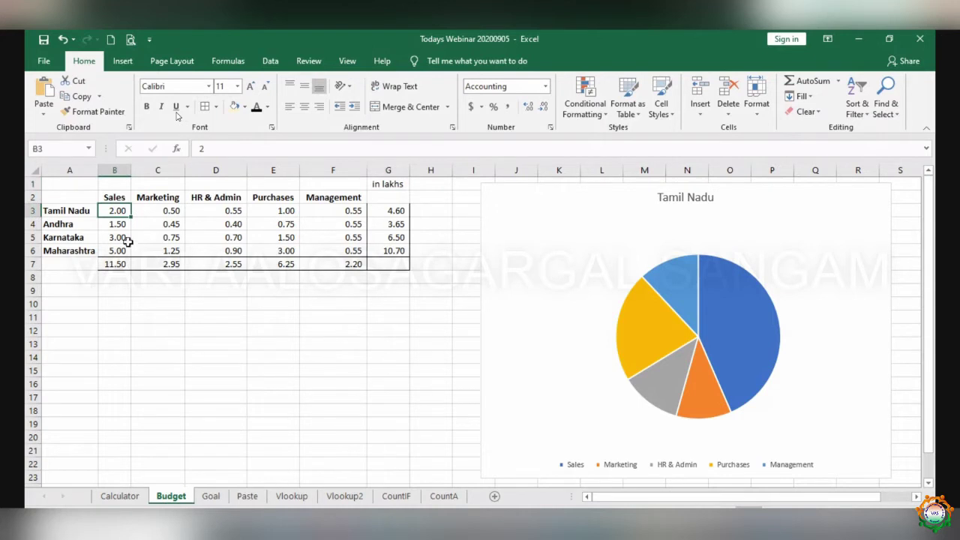
click(120, 225)
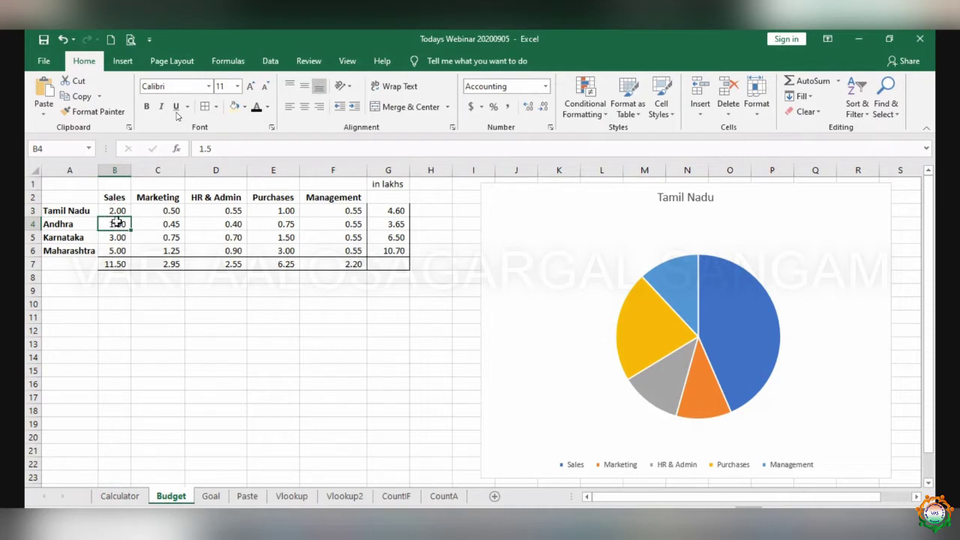
click(109, 234)
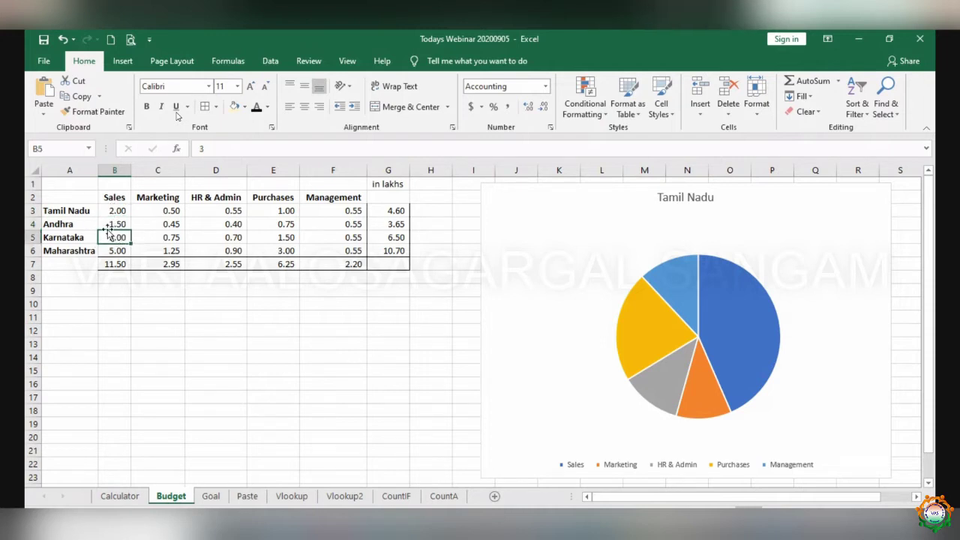
click(109, 251)
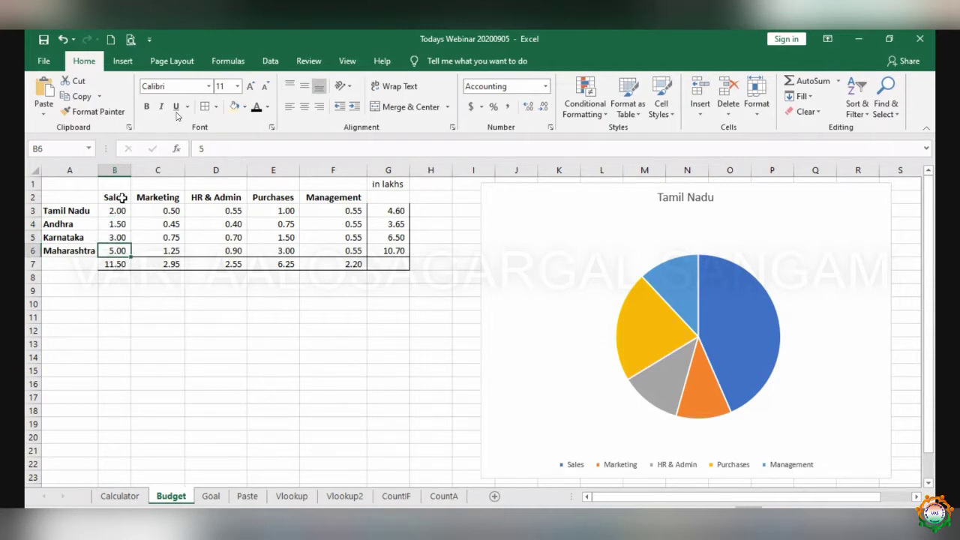
click(113, 264)
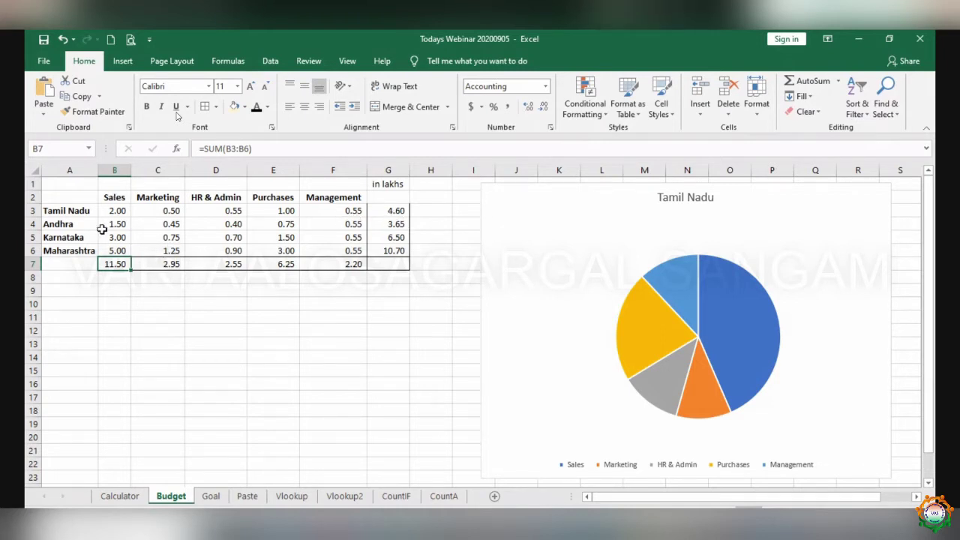
click(684, 291)
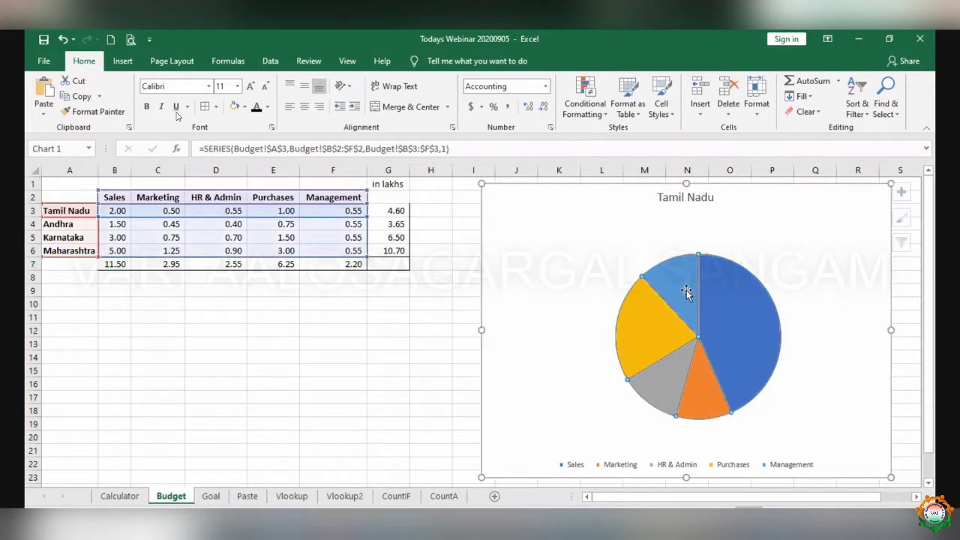
click(194, 288)
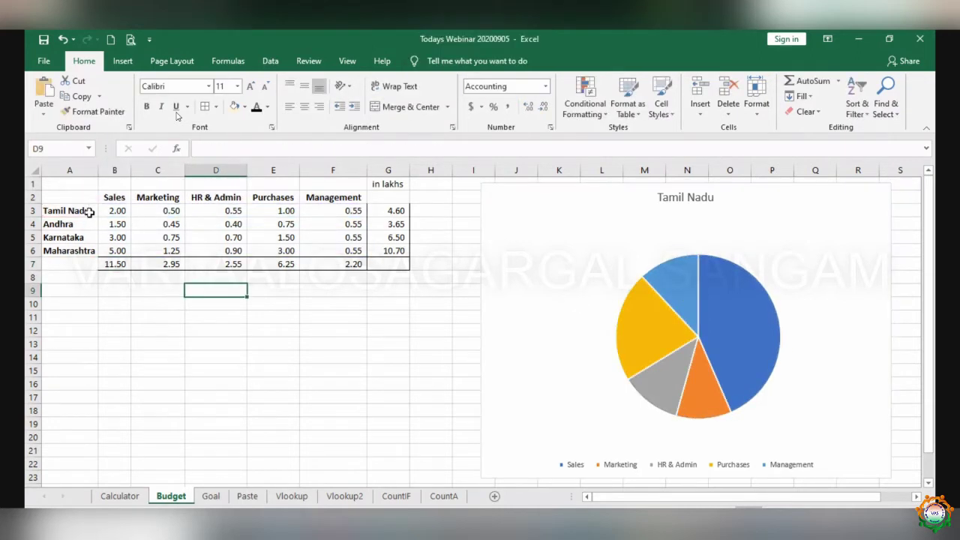
mouse_move(71, 195)
mouse_down()
mouse_move(240, 240)
mouse_move(341, 253)
mouse_up()
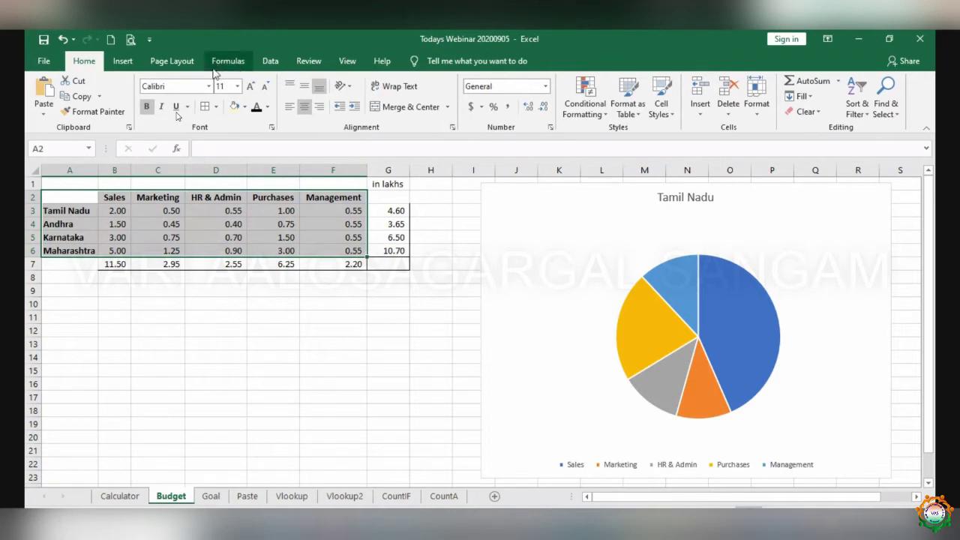
click(125, 61)
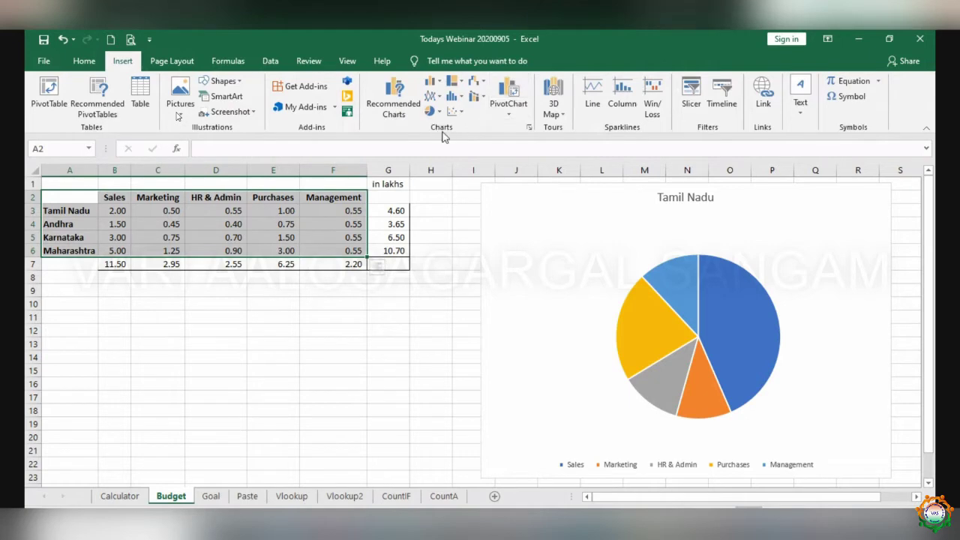
click(394, 105)
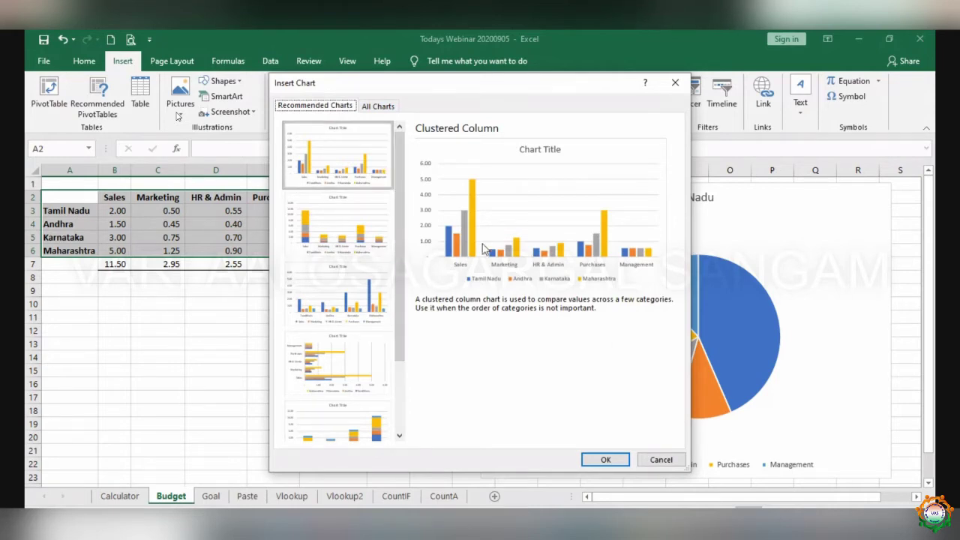
click(378, 107)
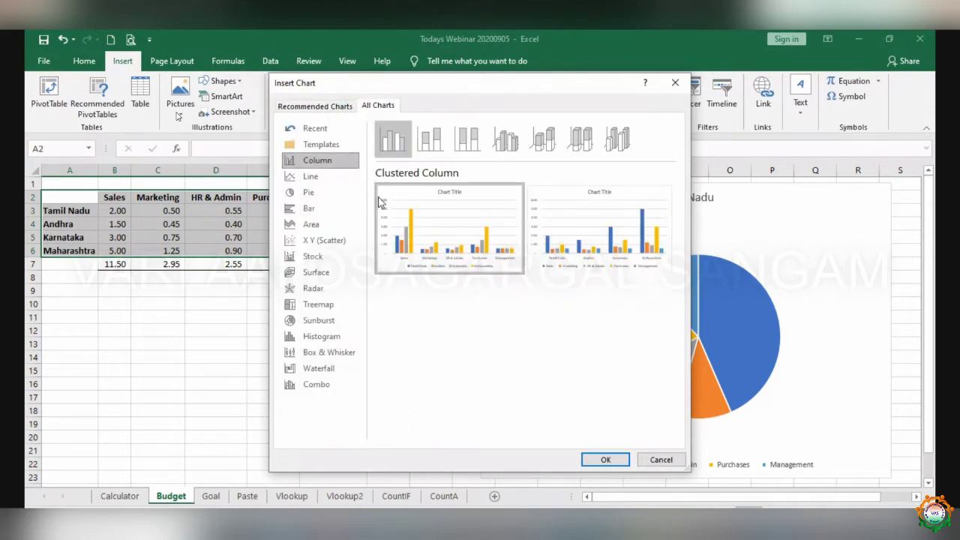
click(325, 292)
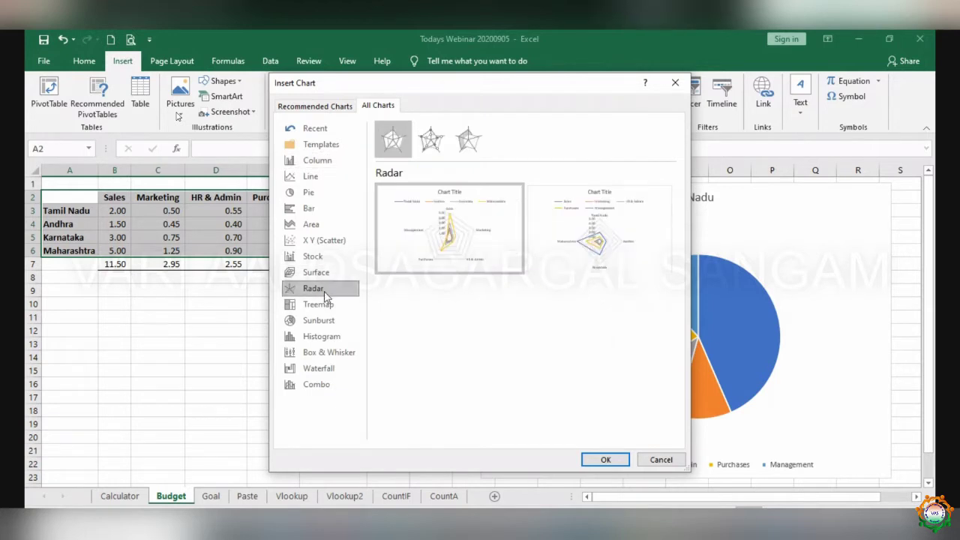
click(336, 337)
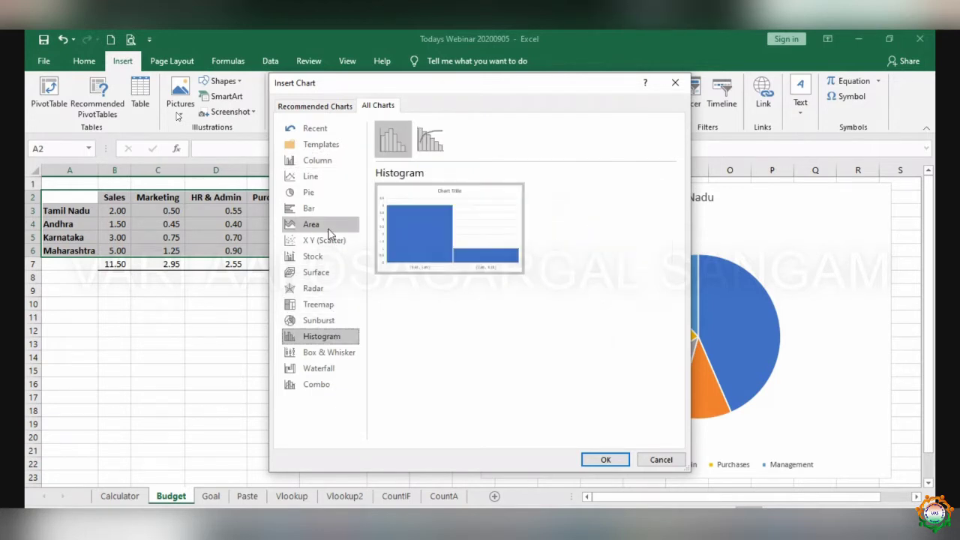
click(328, 235)
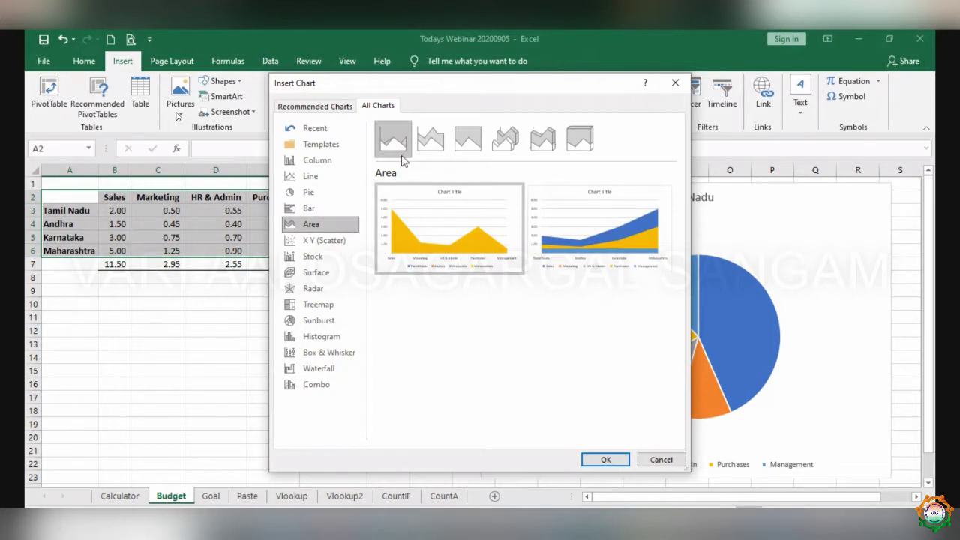
mouse_move(413, 253)
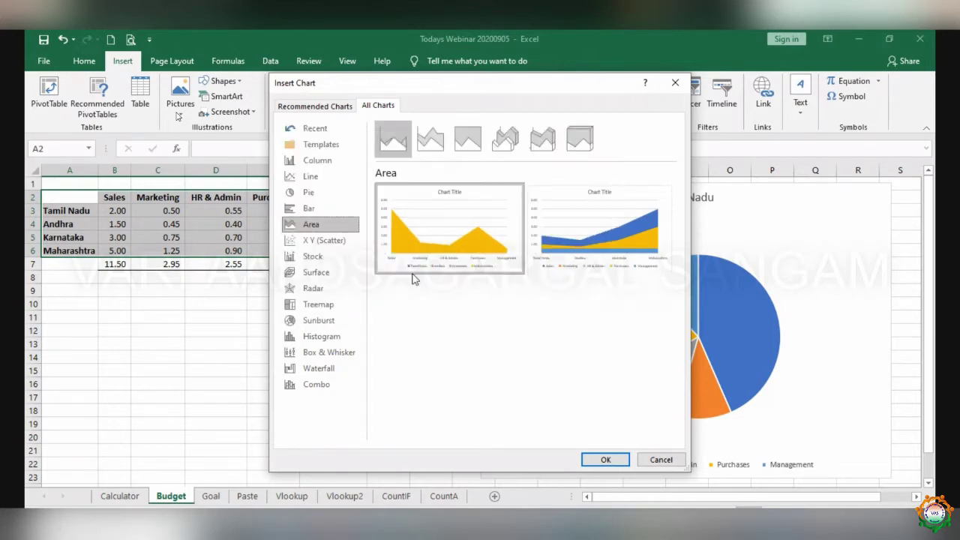
mouse_move(414, 276)
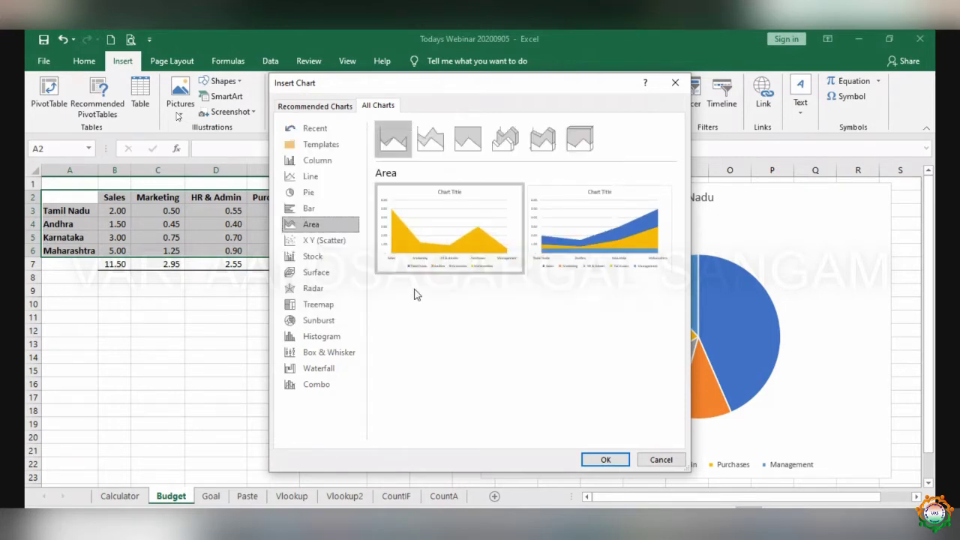
click(305, 194)
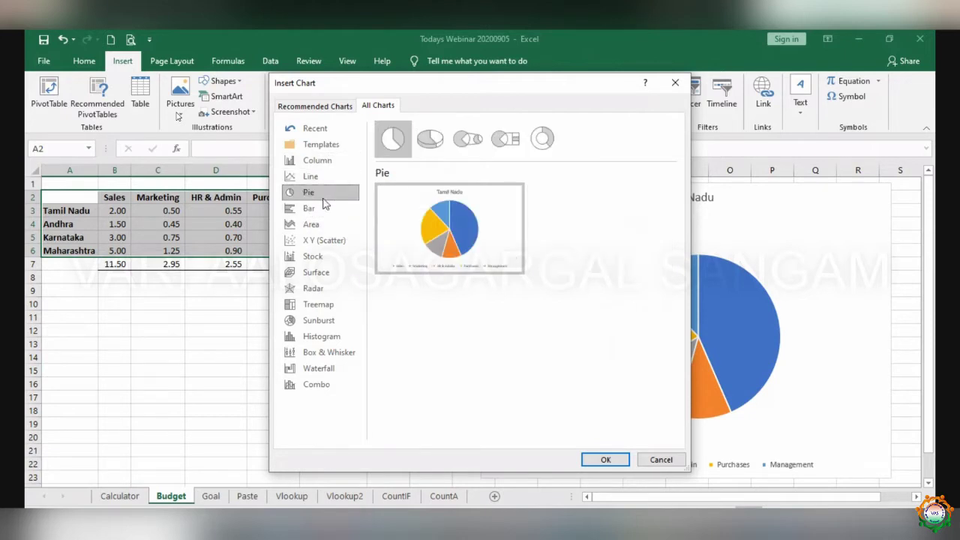
click(659, 461)
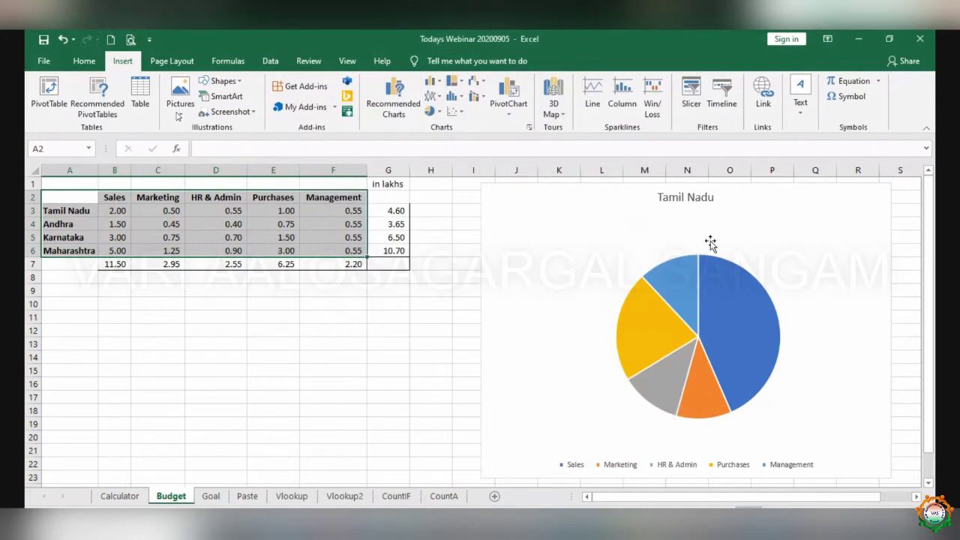
click(49, 213)
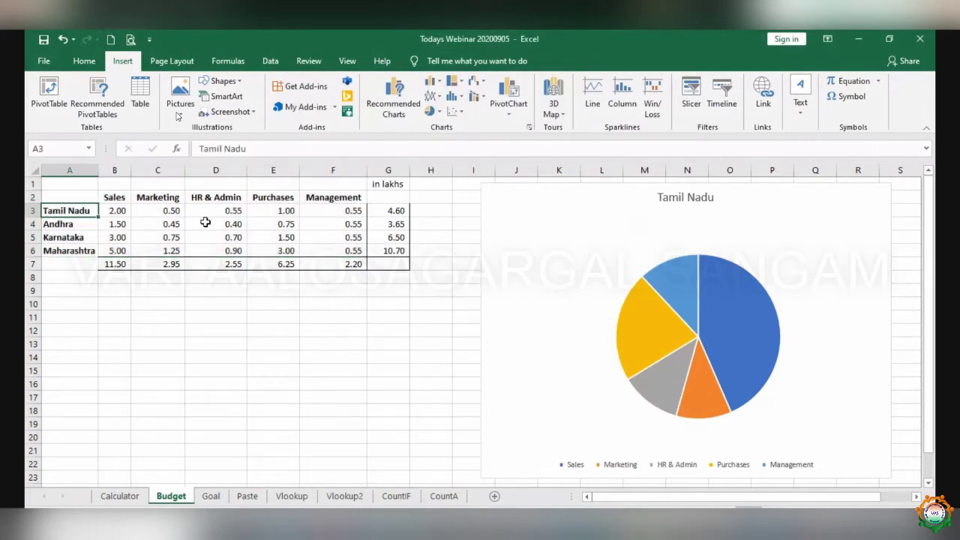
click(735, 321)
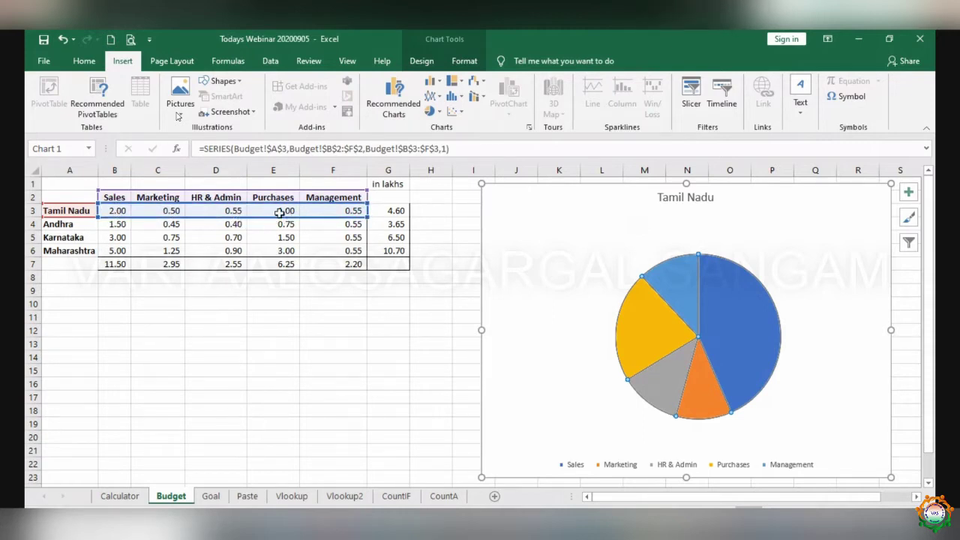
click(400, 210)
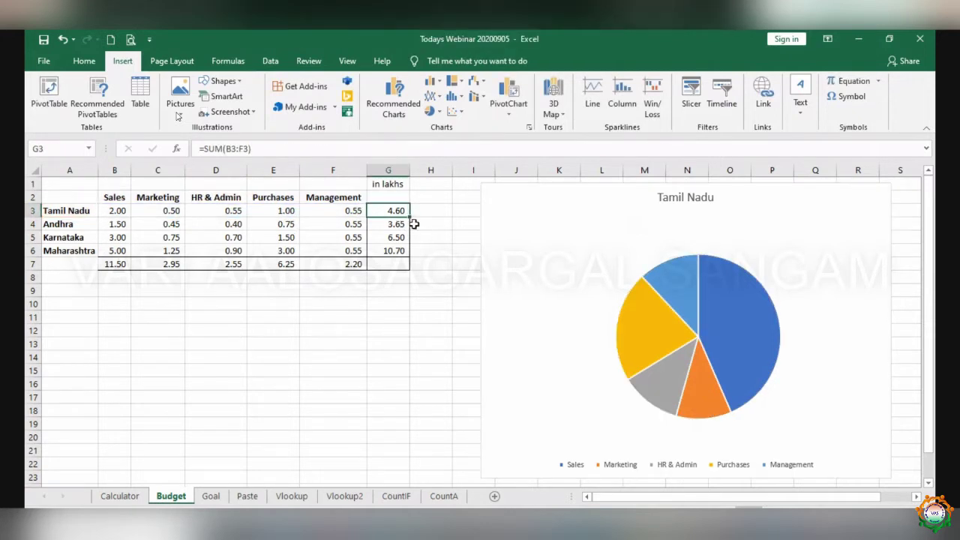
click(123, 211)
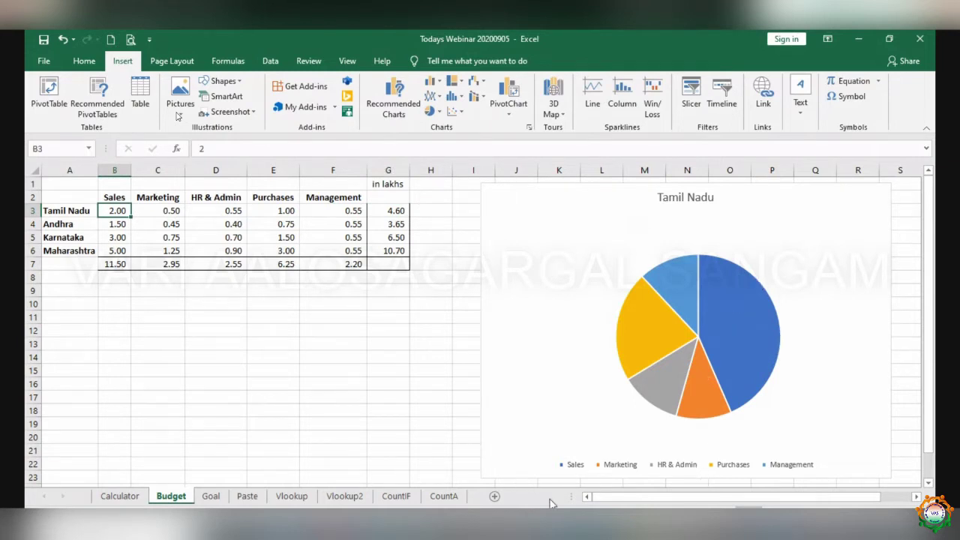
click(743, 364)
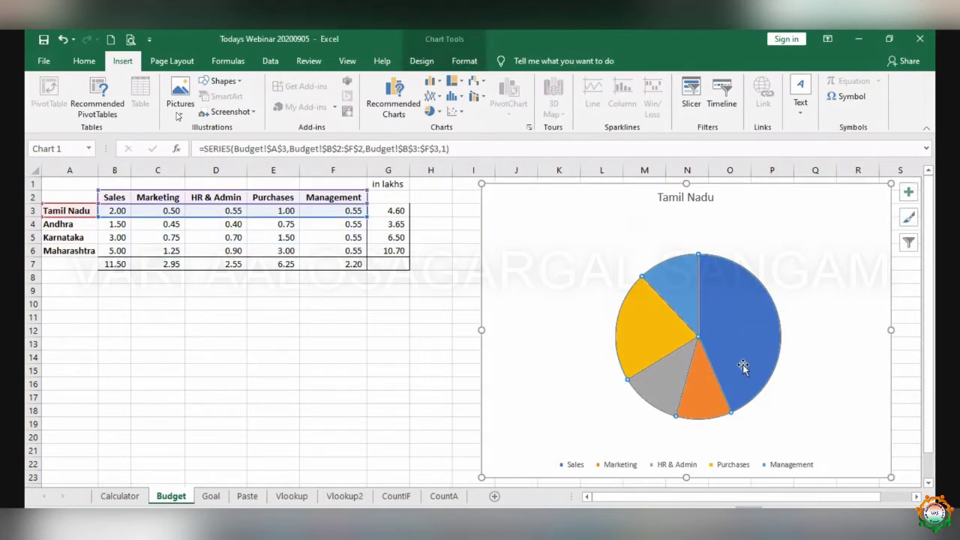
click(465, 318)
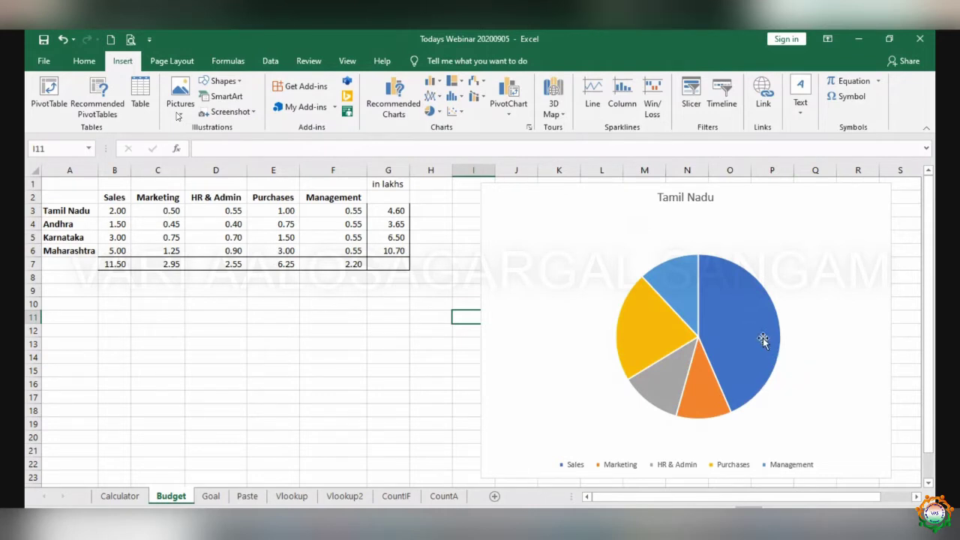
Step: Deselect the Tamil Nadu pie chart via cell H11, then bring up the Importance of Excel slide
mouse_move(763, 340)
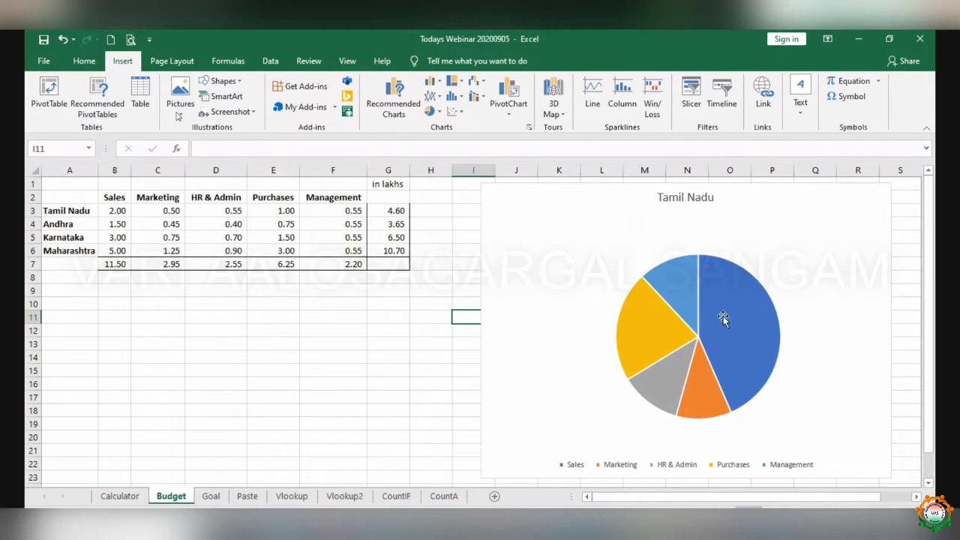
mouse_move(627, 331)
mouse_move(657, 388)
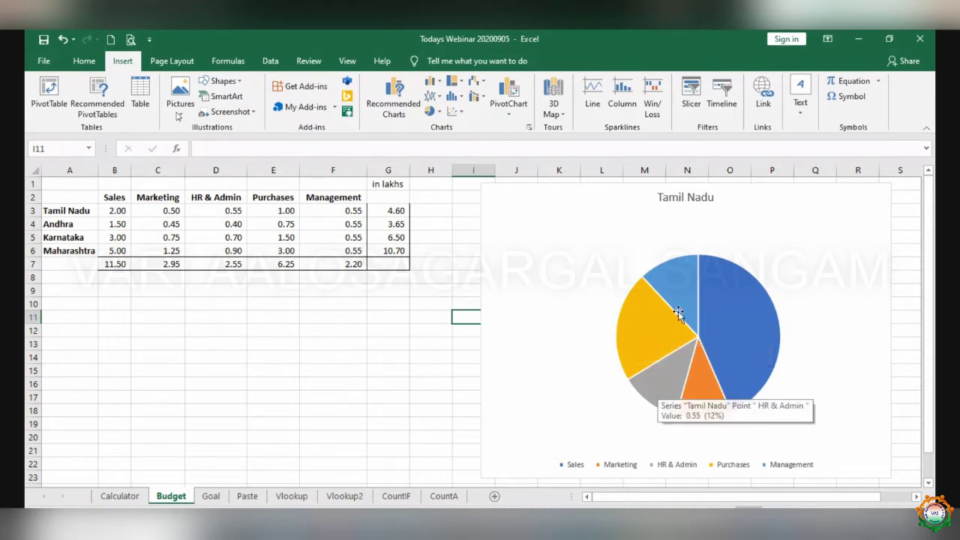
mouse_move(686, 260)
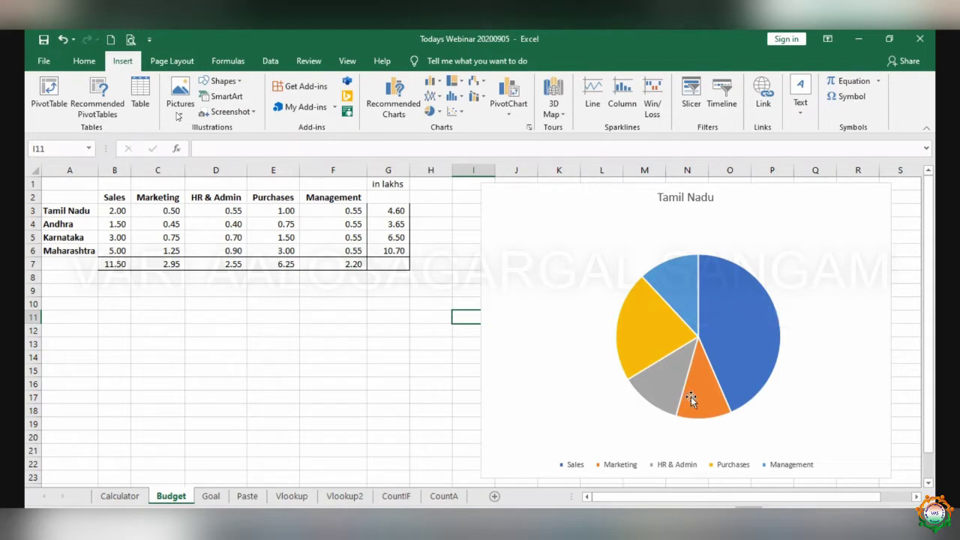
mouse_move(691, 398)
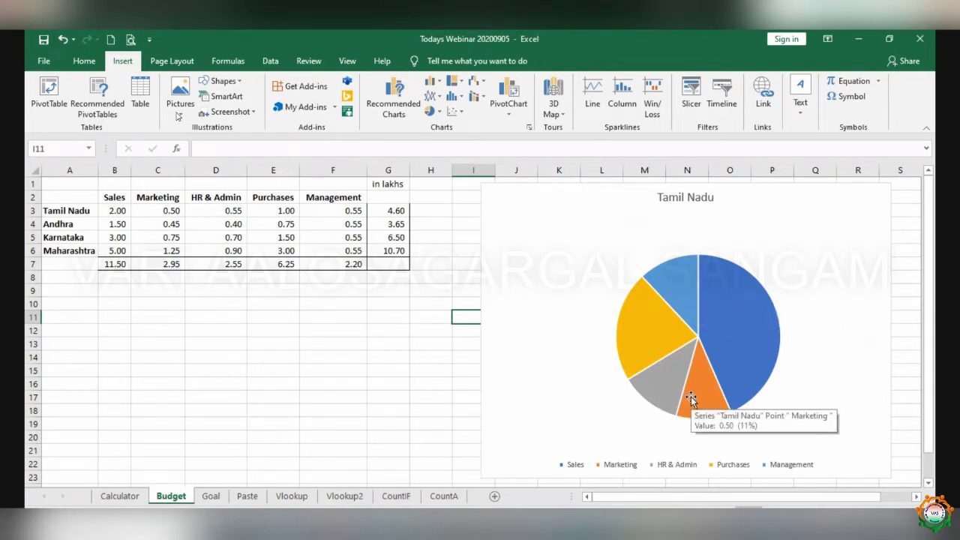
mouse_move(714, 307)
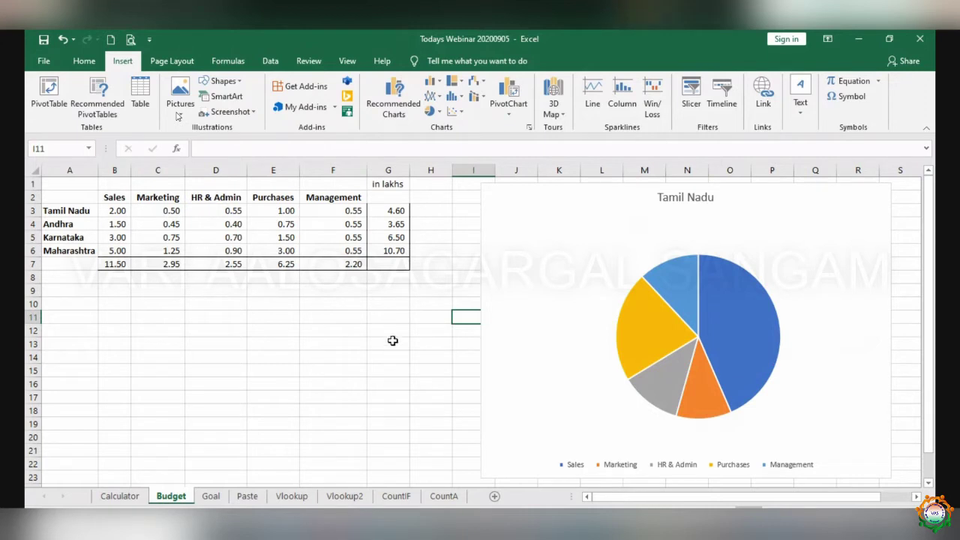
click(431, 345)
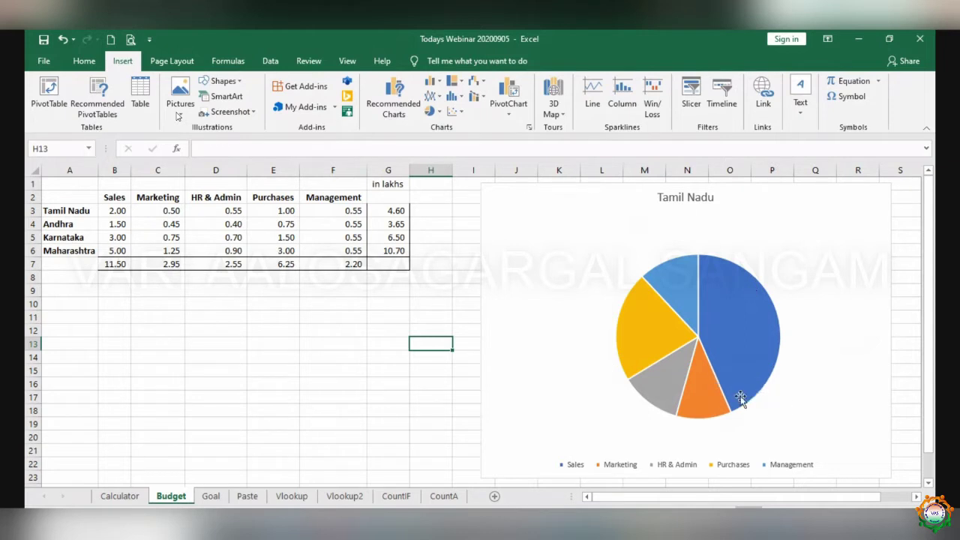
mouse_move(713, 369)
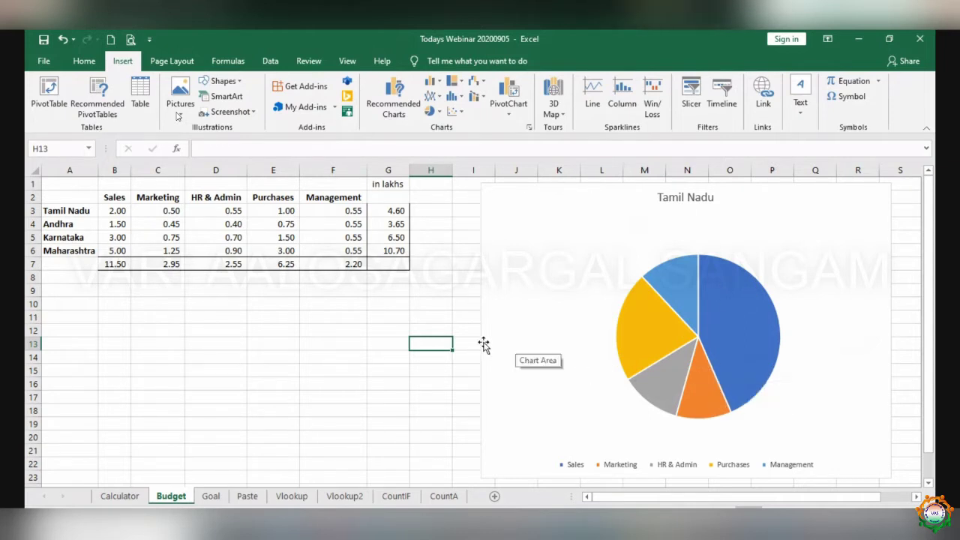
click(428, 318)
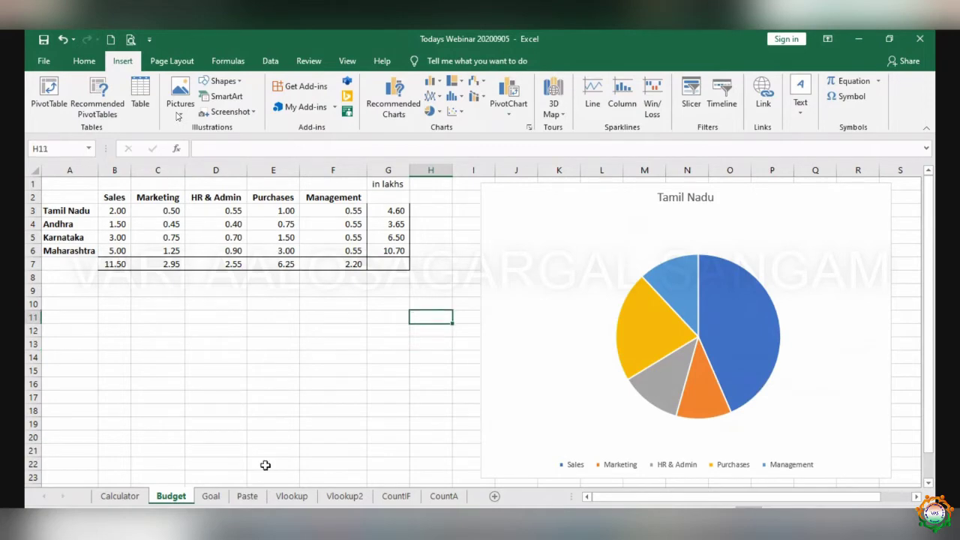
key(alt+Tab)
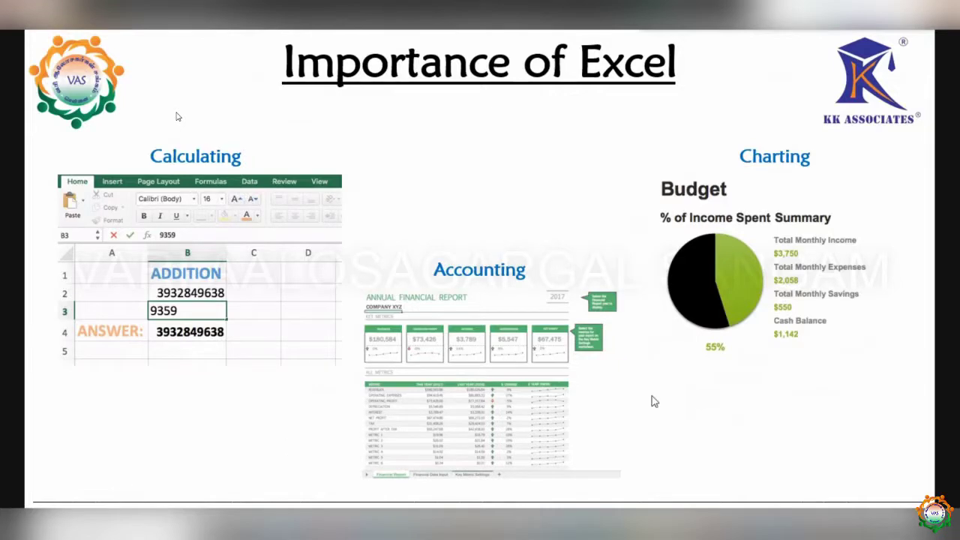
Step: Advance to the next Importance of Excel slide
key(Right)
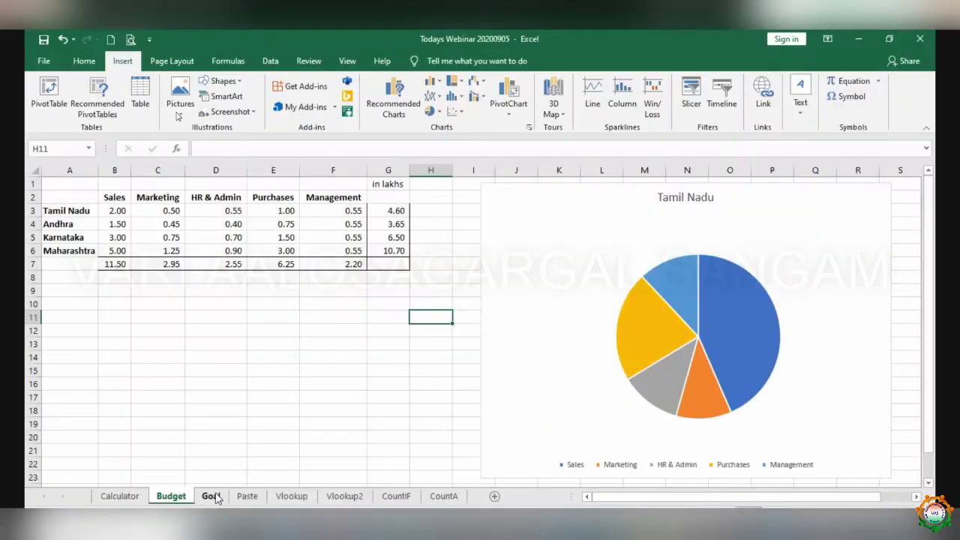
Step: Open the Goal sheet and select B11 to inspect its COUNTA column total
click(211, 496)
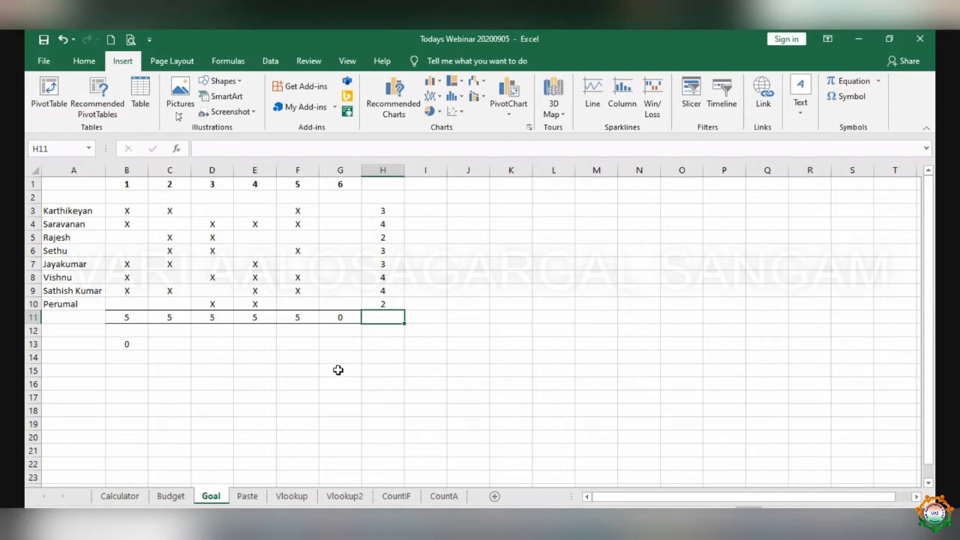
click(131, 316)
click(167, 320)
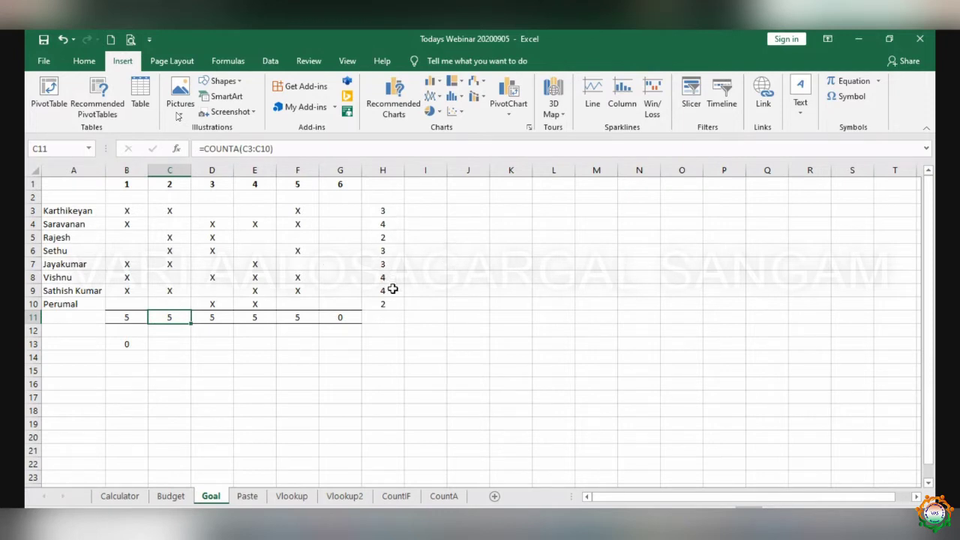
click(126, 316)
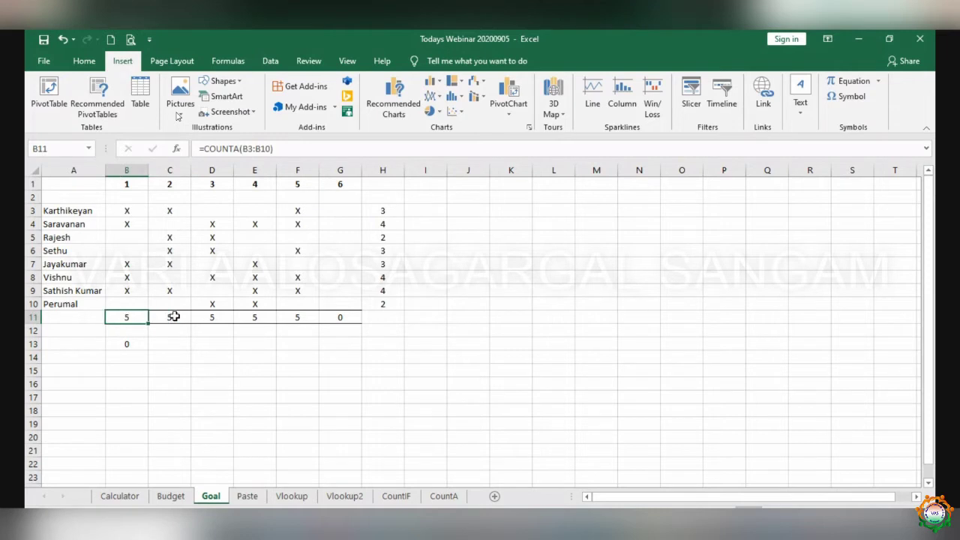
click(130, 185)
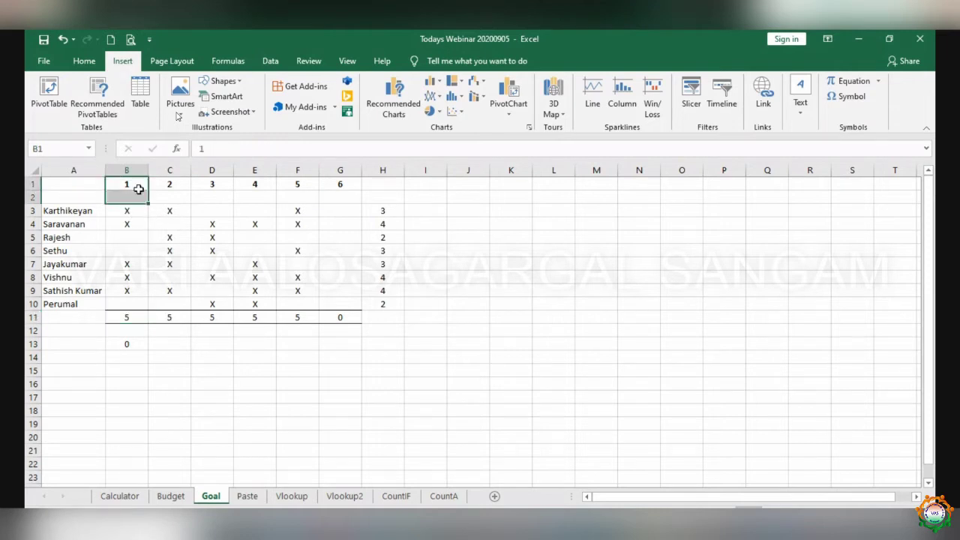
click(129, 211)
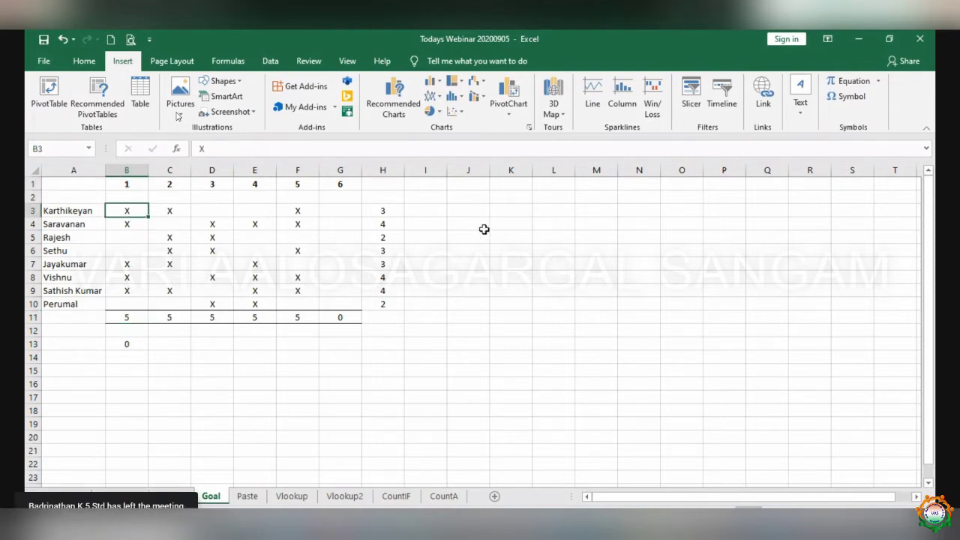
key(Down)
key(Down)
key(Down)
key(Down)
key(Down)
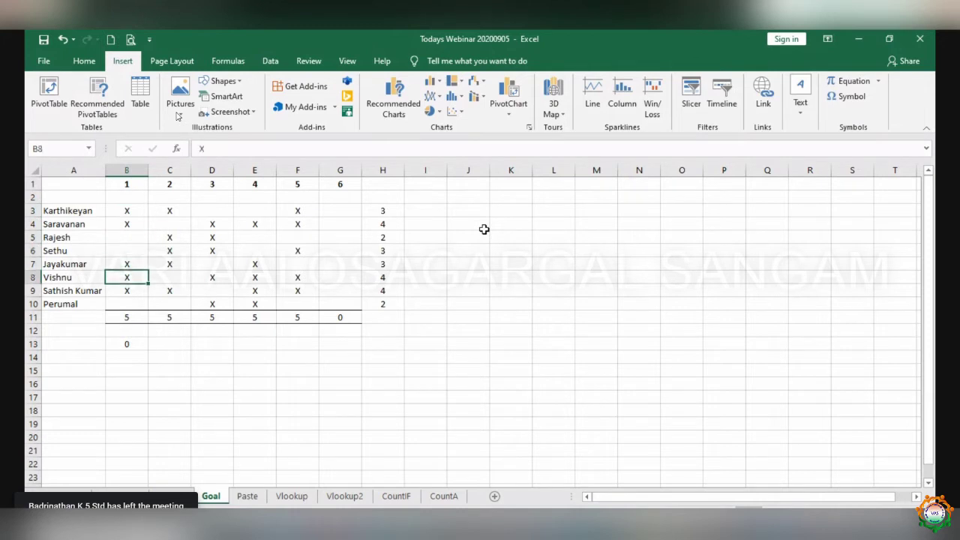
key(Down)
key(Down)
key(Down)
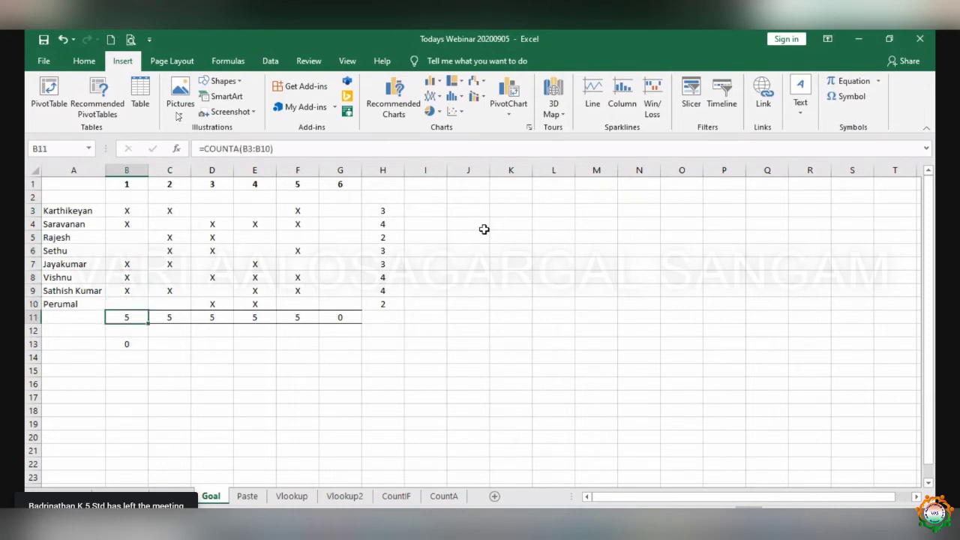
key(F2)
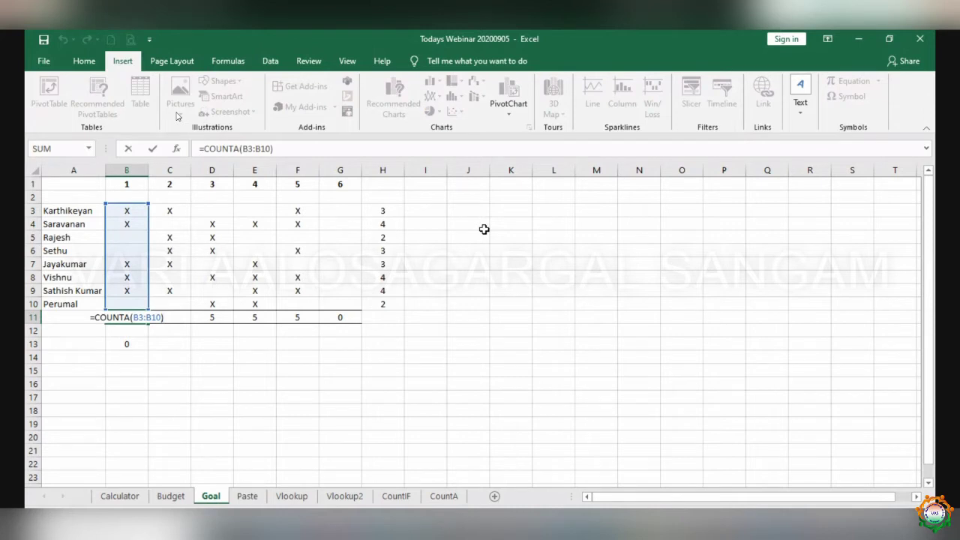
key(Escape)
key(Right)
key(Left)
key(Up)
key(Up)
key(Up)
key(Up)
key(Up)
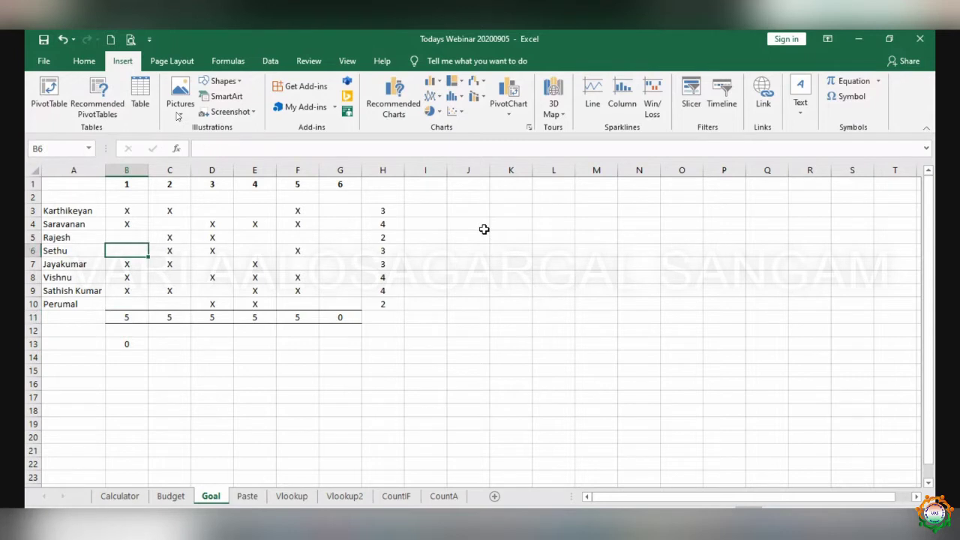
Step: Enter x in B6 and F7, then check the updated column total in B11
text(x)
key(Return)
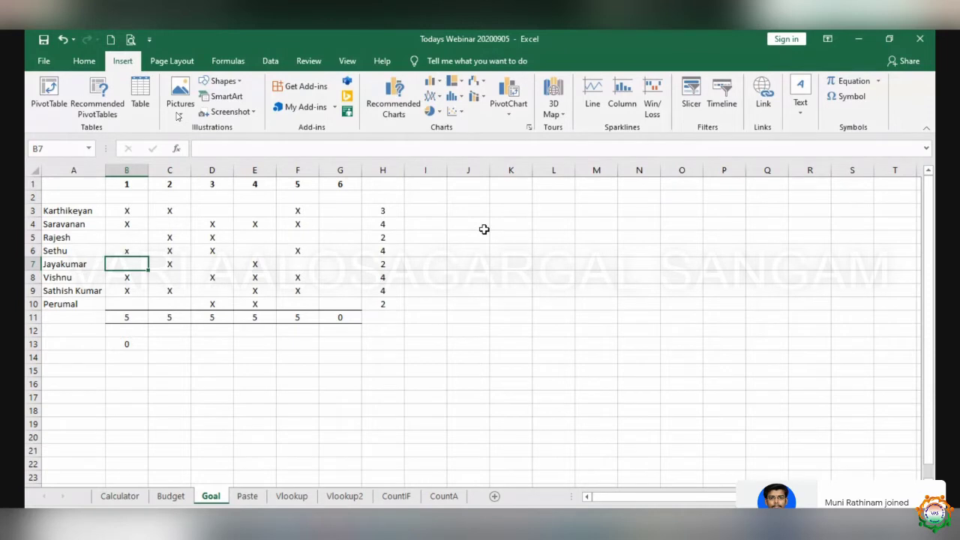
key(Right)
key(Right)
key(Right)
key(Right)
text(x)
key(Left)
key(Left)
key(Left)
key(Left)
key(Down)
key(Down)
key(Down)
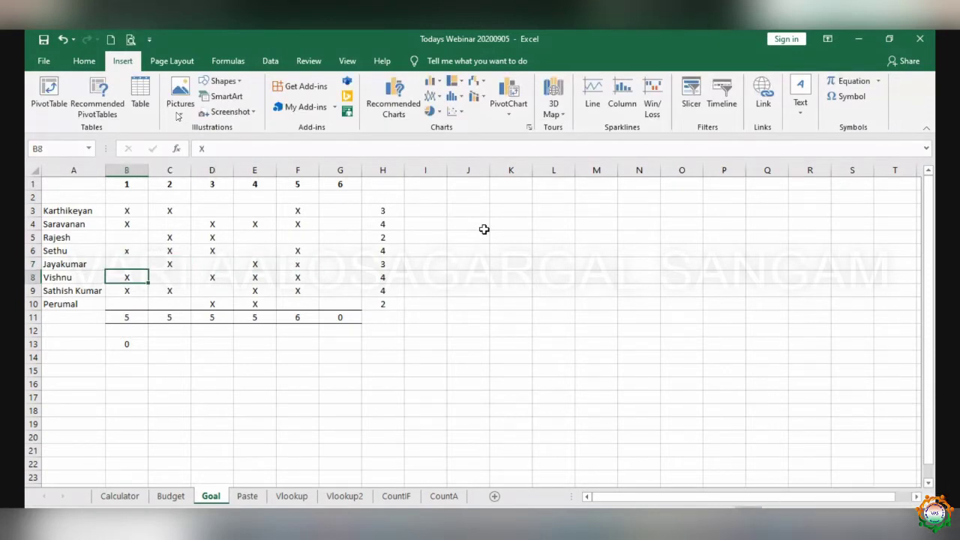
key(Down)
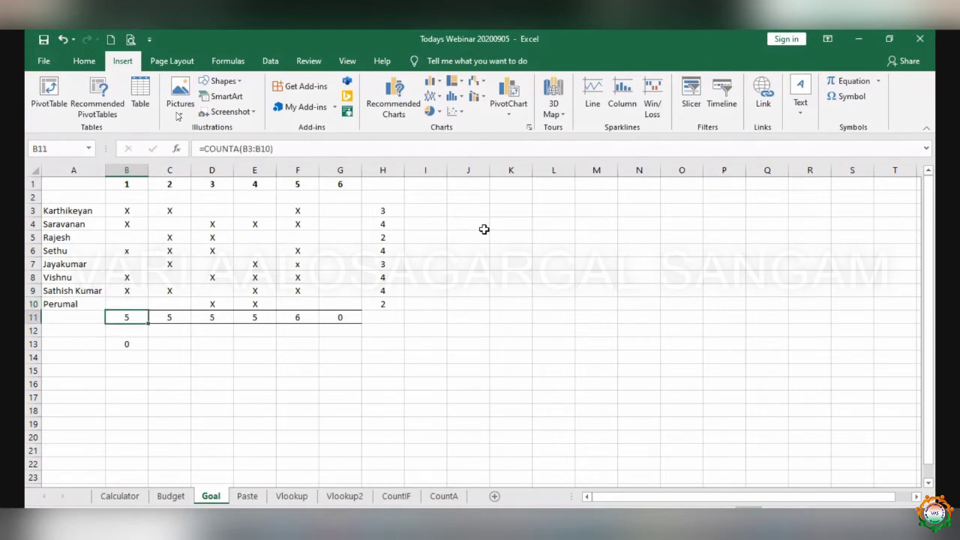
key(Up)
key(Up)
key(Up)
key(Up)
key(Up)
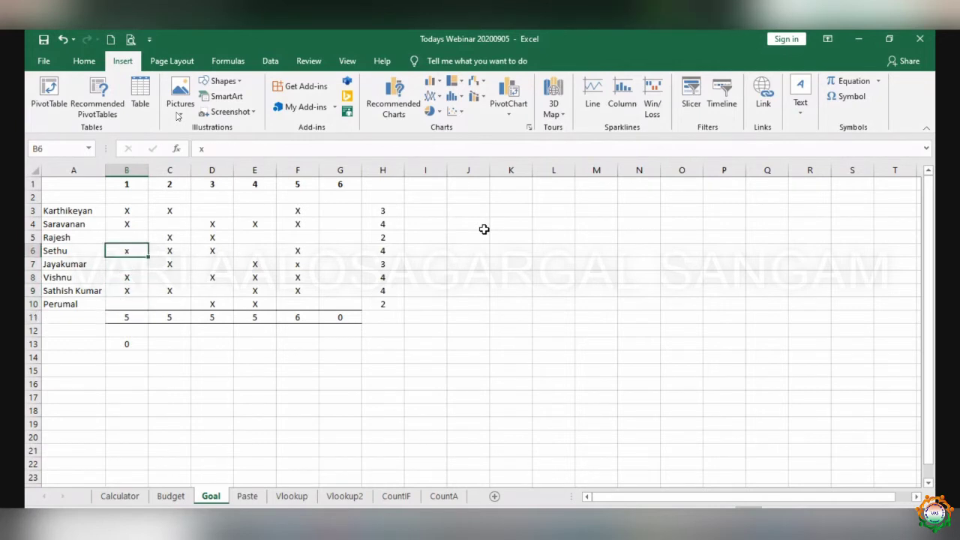
Step: Review the X marks across columns C through F, ending at F6
key(Right)
key(Up)
key(Up)
key(Up)
key(Down)
key(Down)
key(Down)
key(Down)
key(Down)
key(Down)
key(Right)
key(Up)
key(Up)
key(Up)
key(Up)
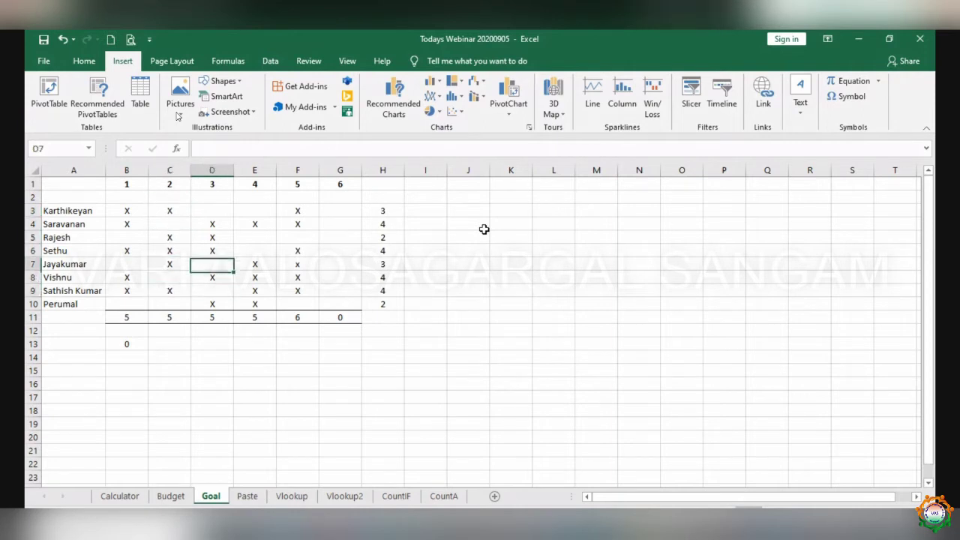
key(Right)
key(Right)
key(Left)
key(Right)
key(Right)
key(Down)
key(Left)
Step: Delete the X in F6 and move to the row total in H3
key(Down)
key(Up)
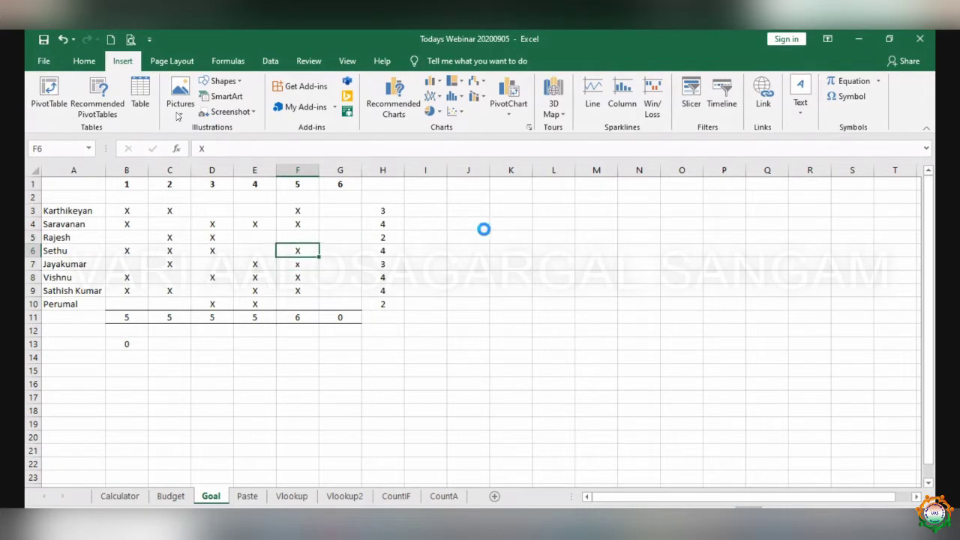
key(Delete)
key(Right)
key(Right)
key(Down)
key(Down)
key(Up)
key(Up)
key(Up)
key(Up)
key(Up)
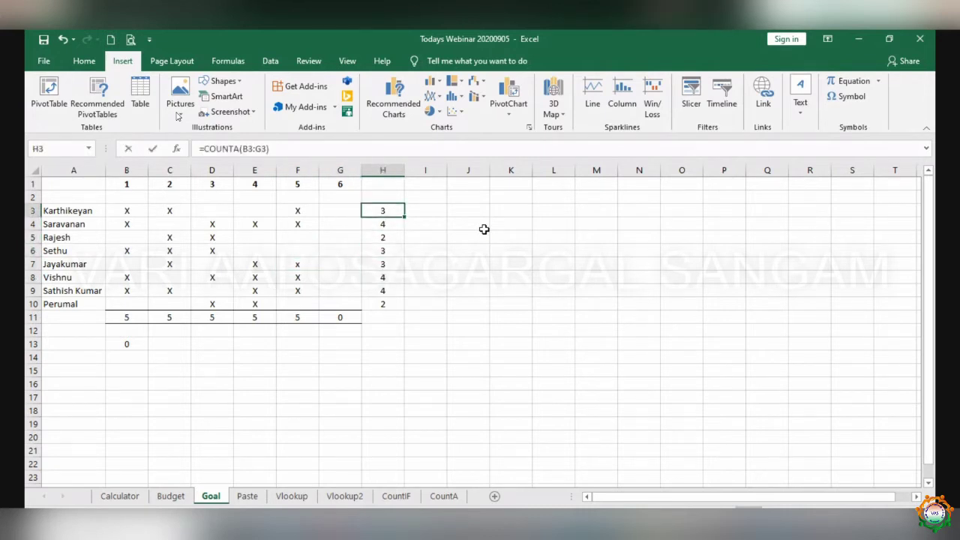
Step: Check H3's =COUNTA(B3:G3) formula unchanged, then add an X in F5
key(F2)
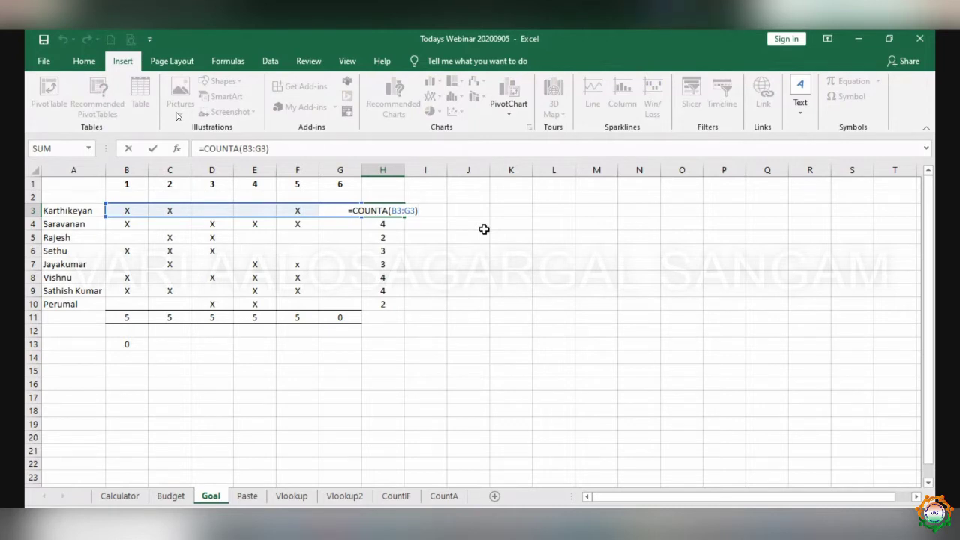
key(Escape)
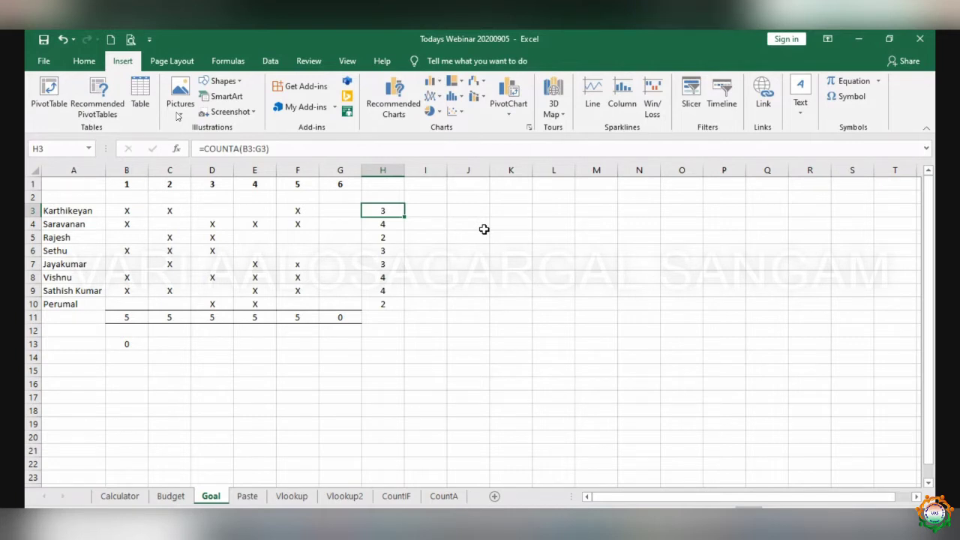
key(Down)
key(Left)
key(Left)
key(Left)
key(Up)
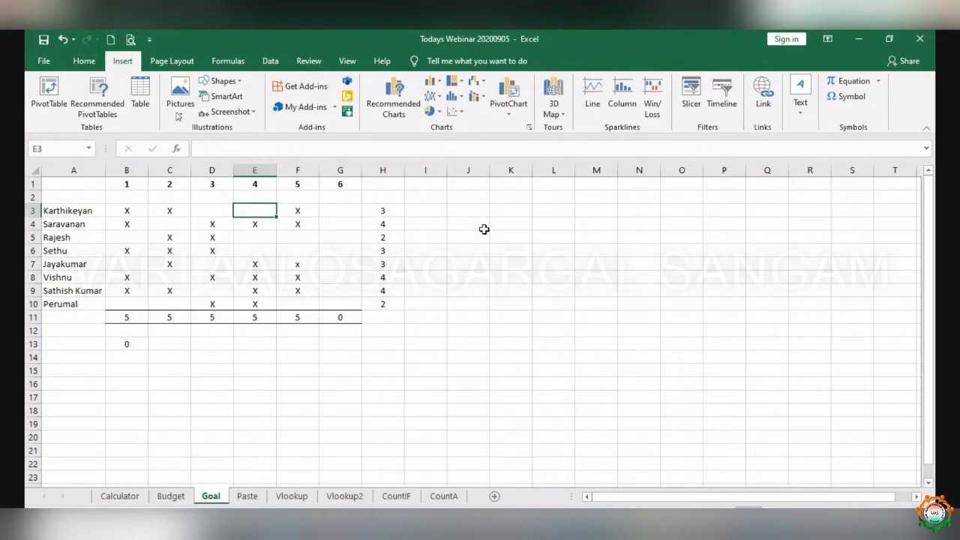
key(Down)
key(Down)
key(Right)
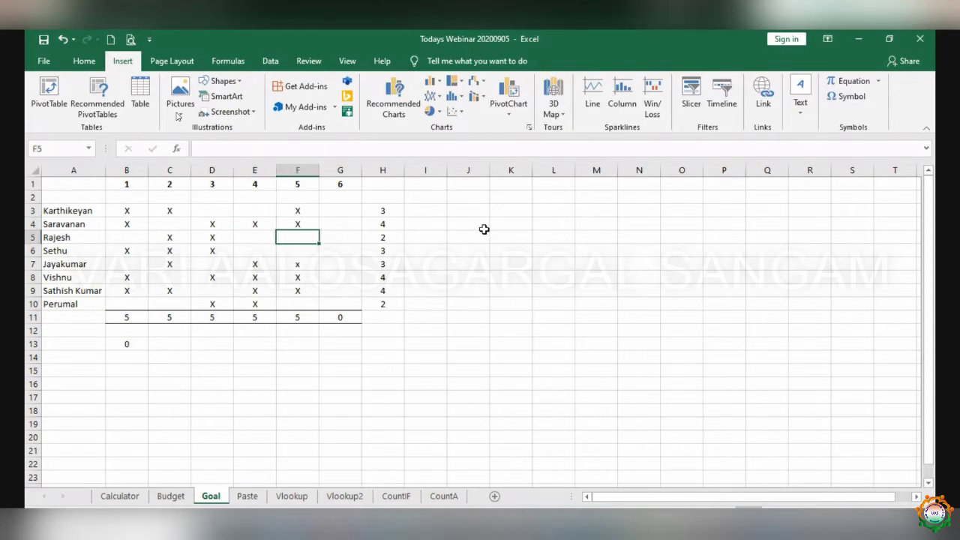
text(X)
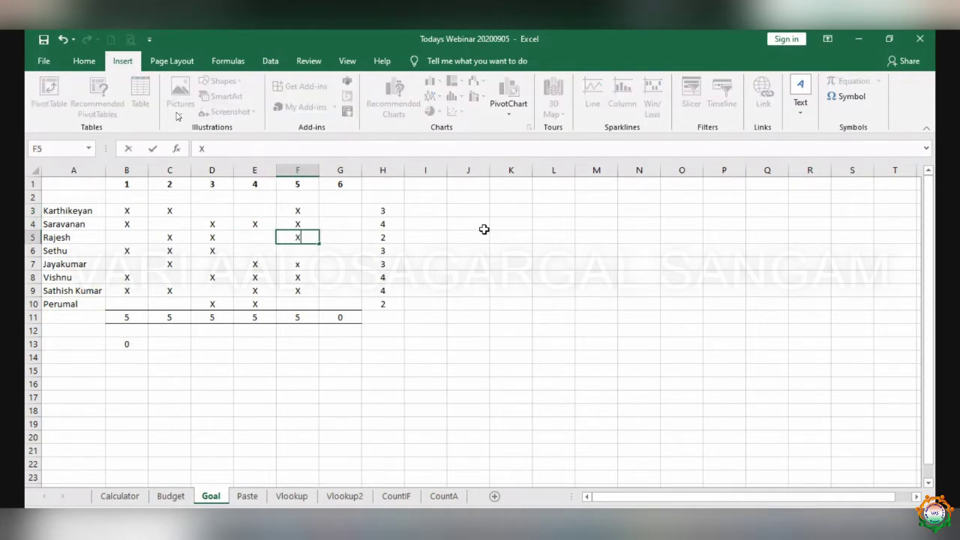
key(Return)
Step: Clear the X in F8 and switch to the next Importance of Excel slide
key(Down)
key(Down)
key(Up)
key(Down)
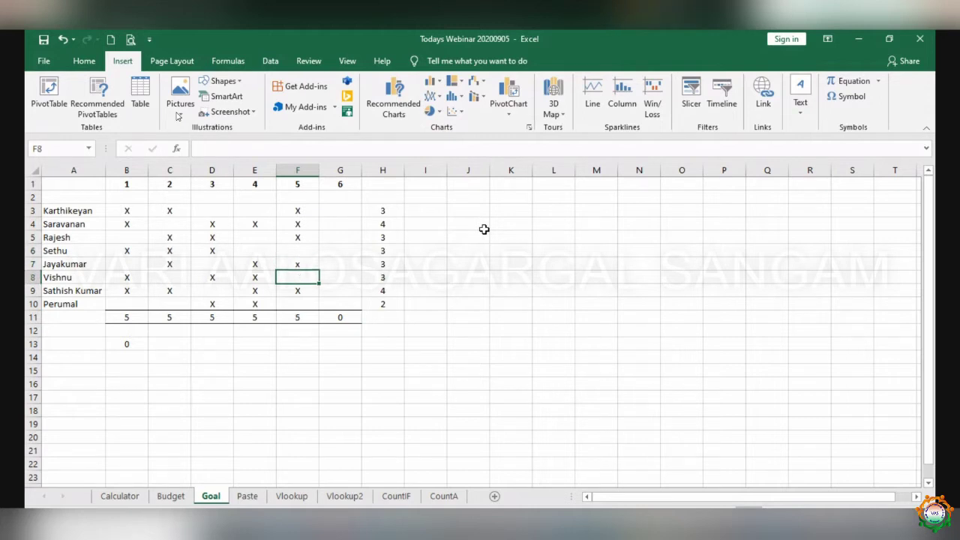
key(Right)
key(Left)
key(Right)
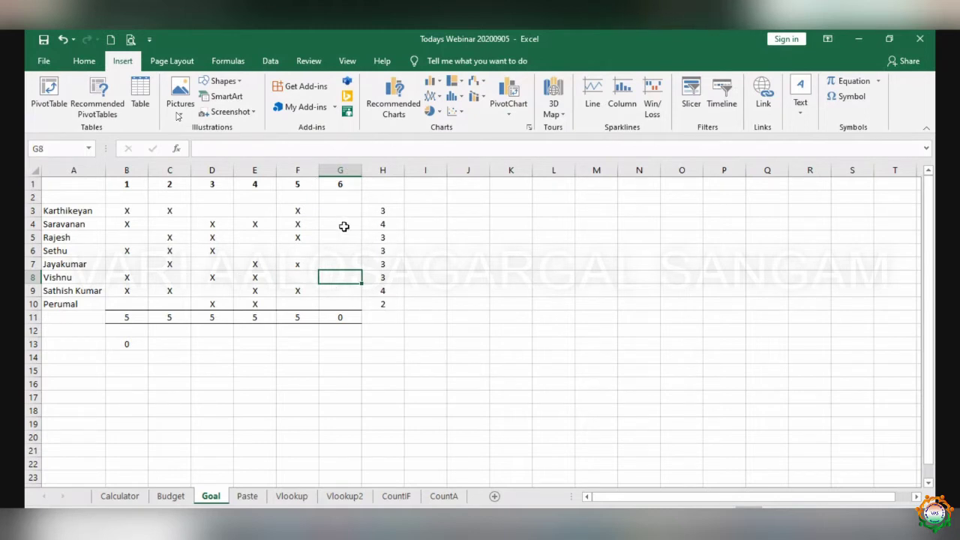
key(alt+Tab)
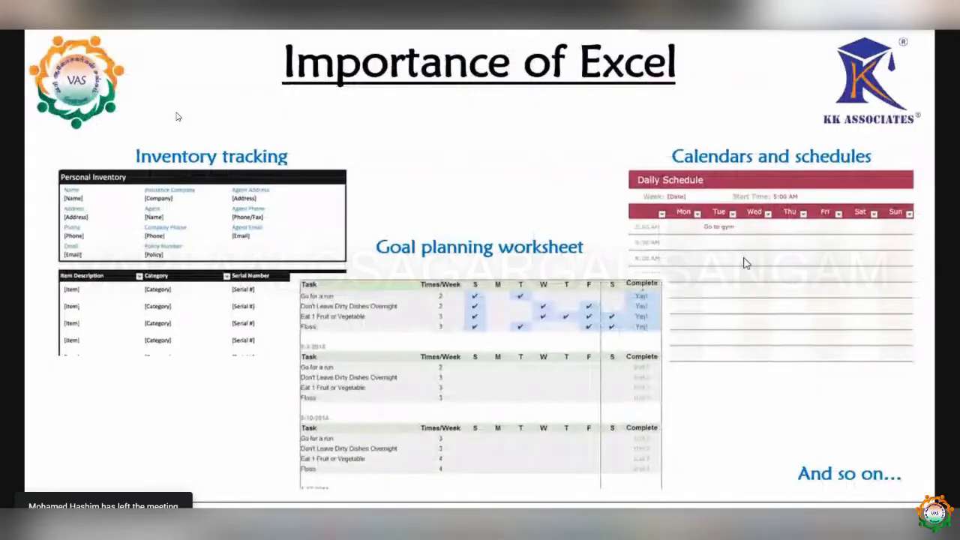
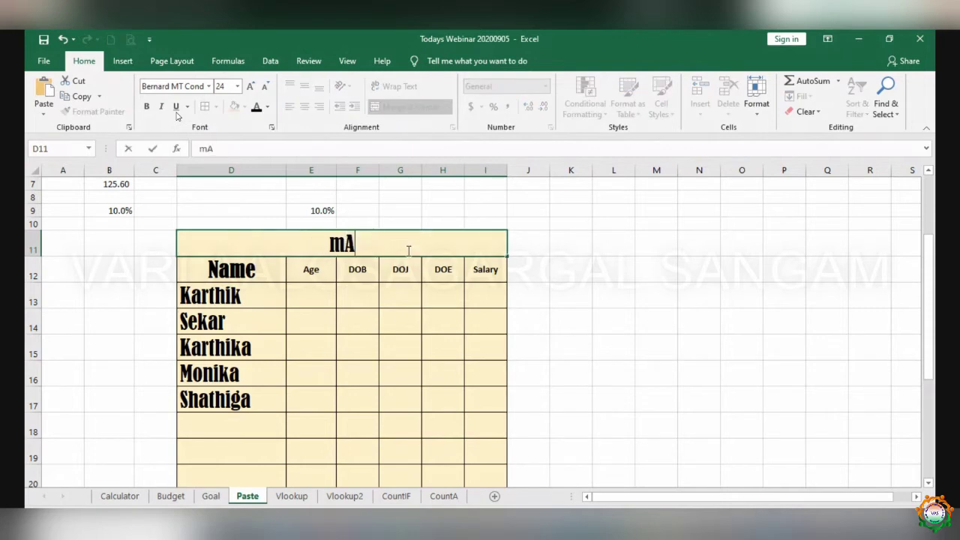
Step: Type the table title 'Master Data sheet' in cell D11
text(Data)
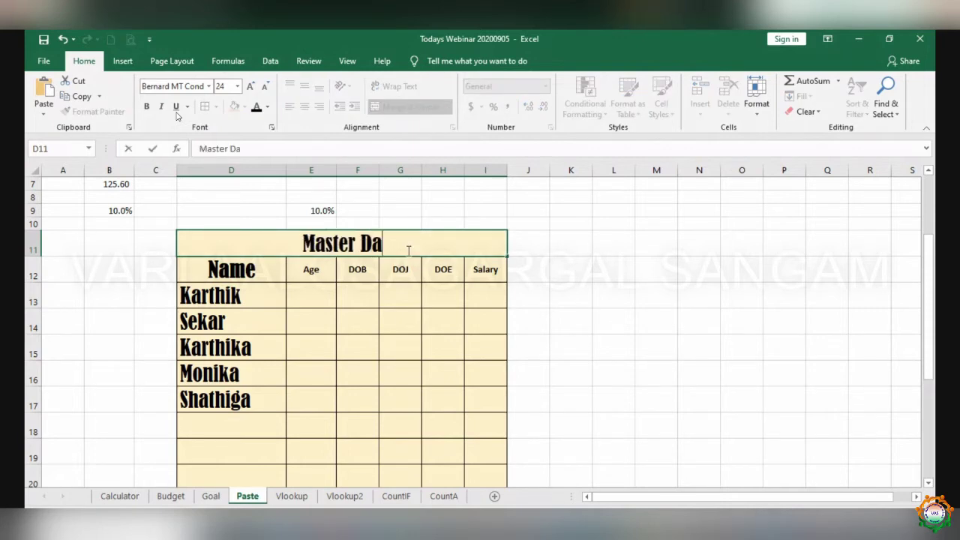
text( sheet)
Step: Commit the 'Master Data sheet' title and select the names in B1:B3
key(Return)
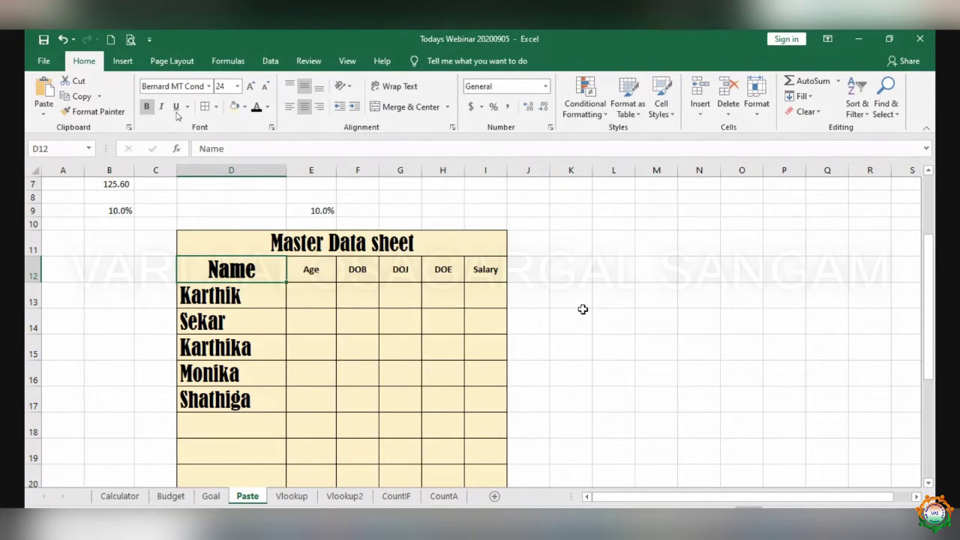
scroll(671, 337, down, 1)
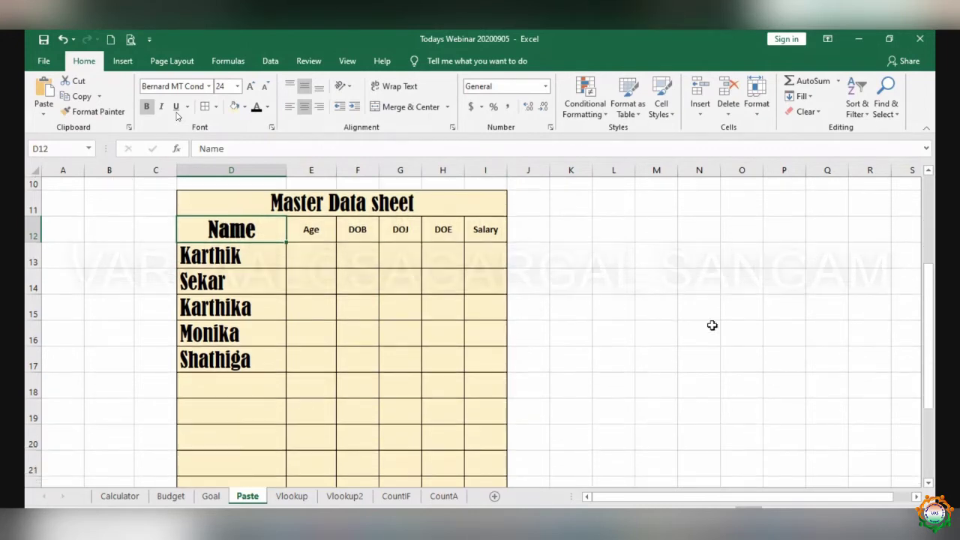
scroll(407, 390, up, 3)
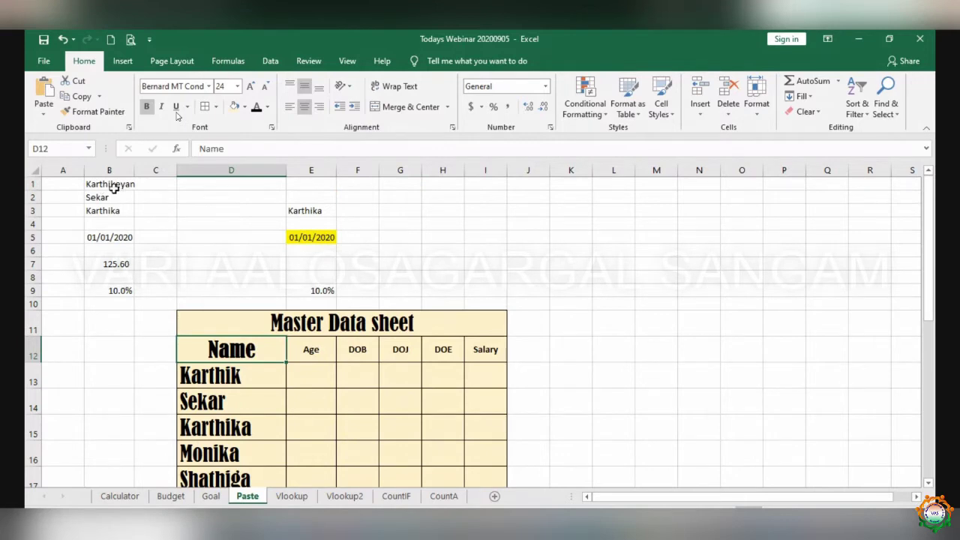
drag(111, 185, 107, 212)
key(ctrl+c)
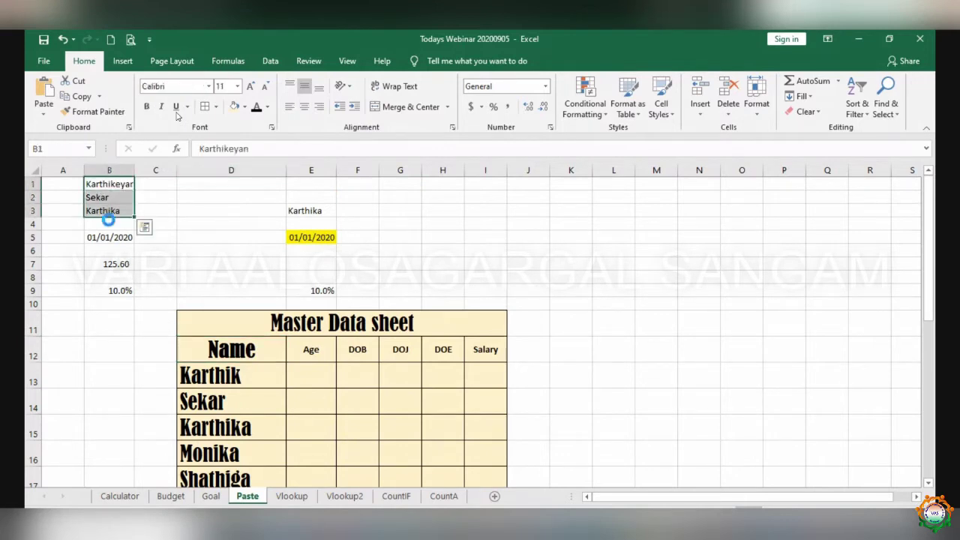
scroll(204, 356, down, 2)
Step: Paste the copied names into D18, undo that paste, and reselect D18
click(230, 429)
key(ctrl+v)
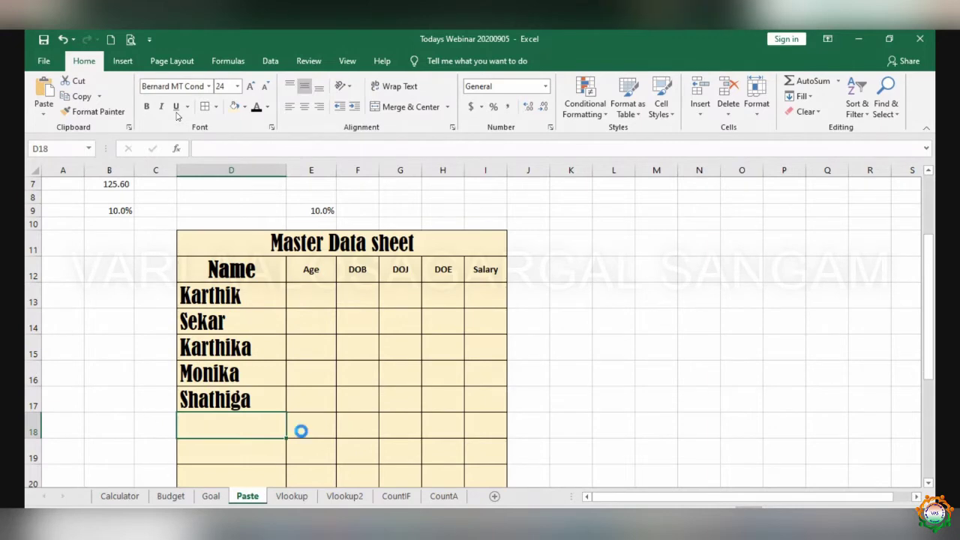
scroll(318, 413, down, 2)
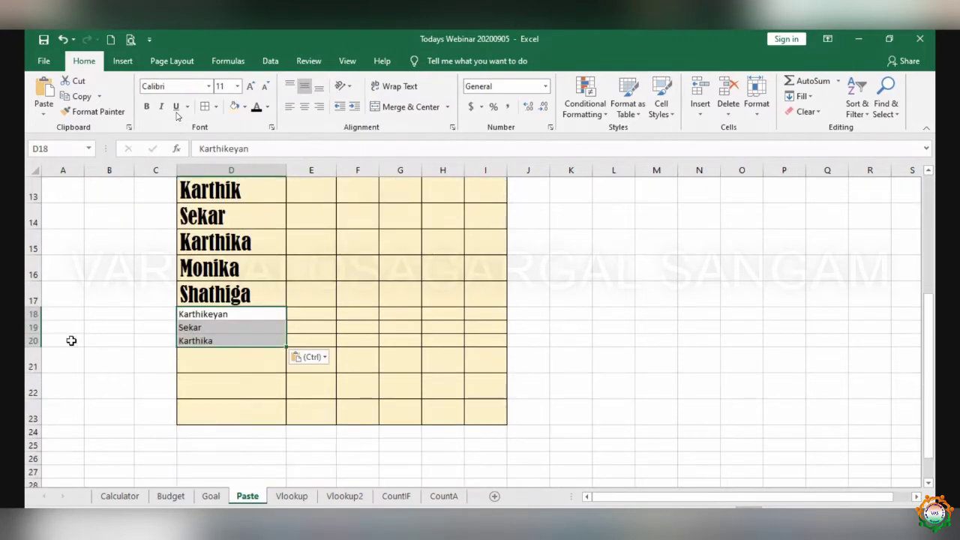
scroll(189, 337, up, 1)
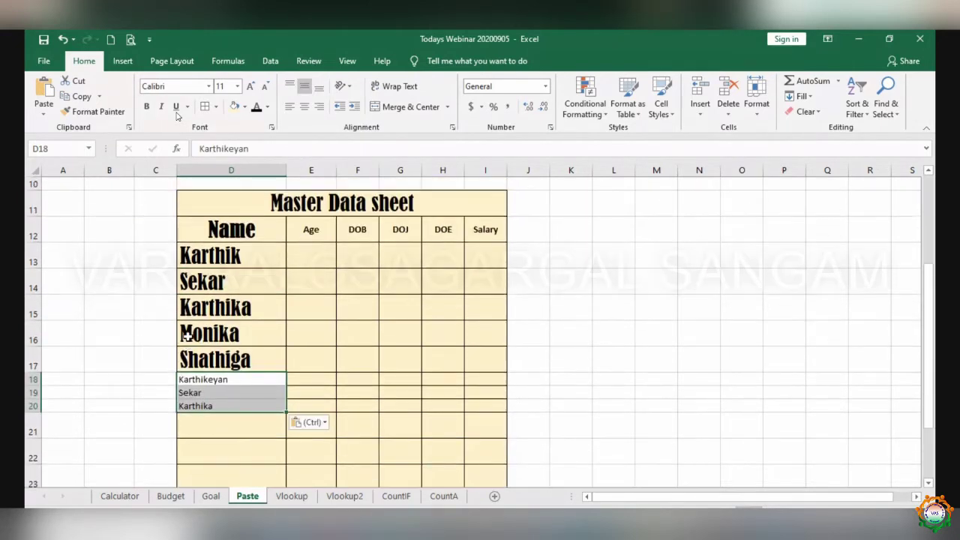
key(ctrl+z)
scroll(100, 237, up, 3)
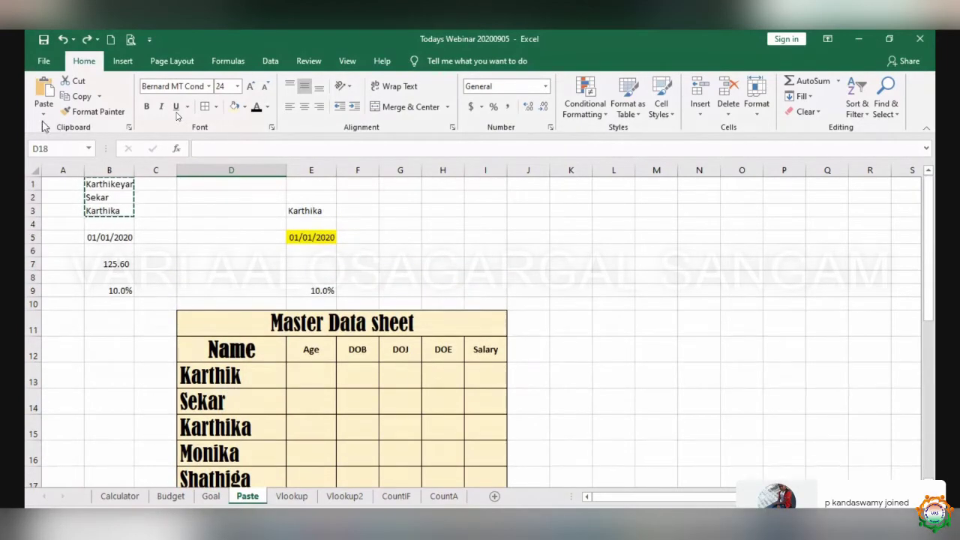
scroll(161, 247, down, 3)
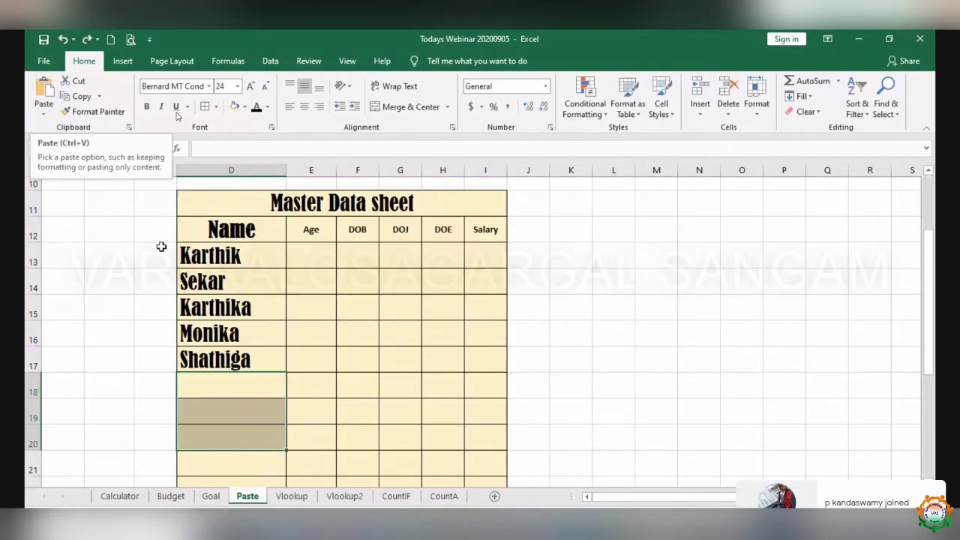
click(204, 386)
scroll(82, 190, up, 1)
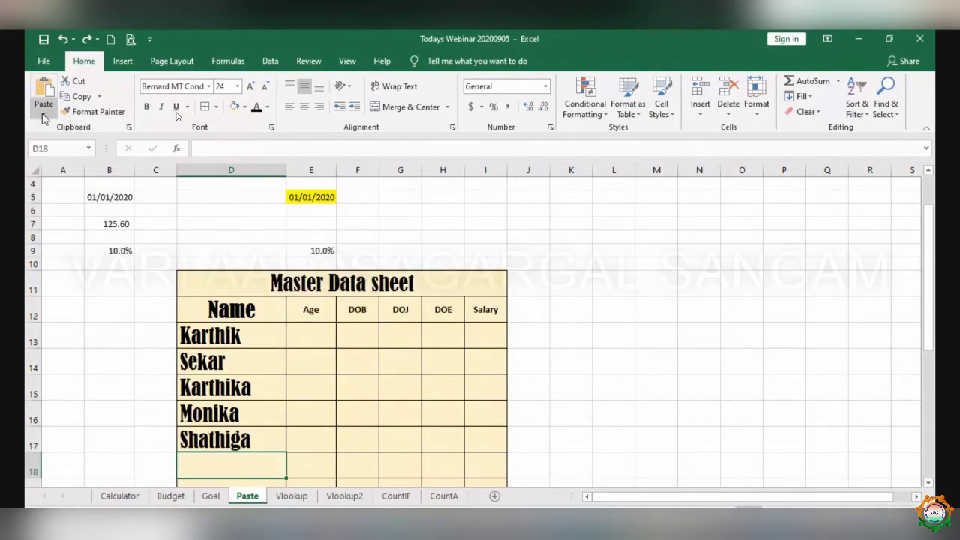
Step: Try pasting the names as values from the Paste menu, then undo it
click(44, 113)
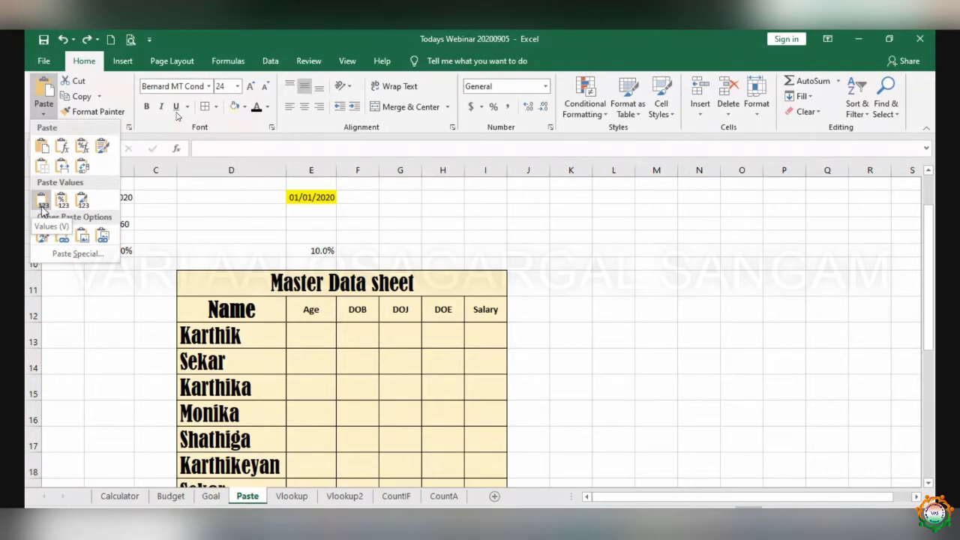
click(41, 201)
scroll(248, 419, down, 1)
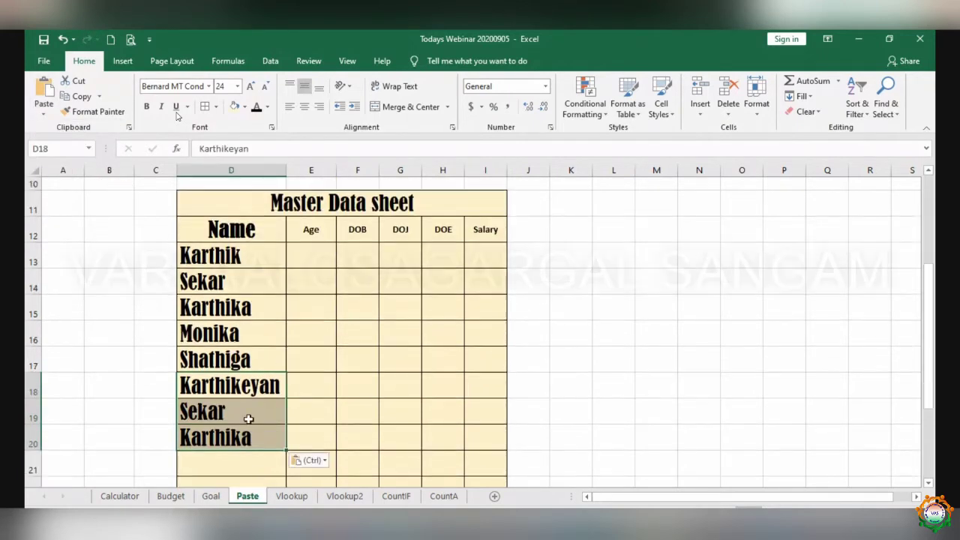
key(ctrl+z)
scroll(246, 412, up, 3)
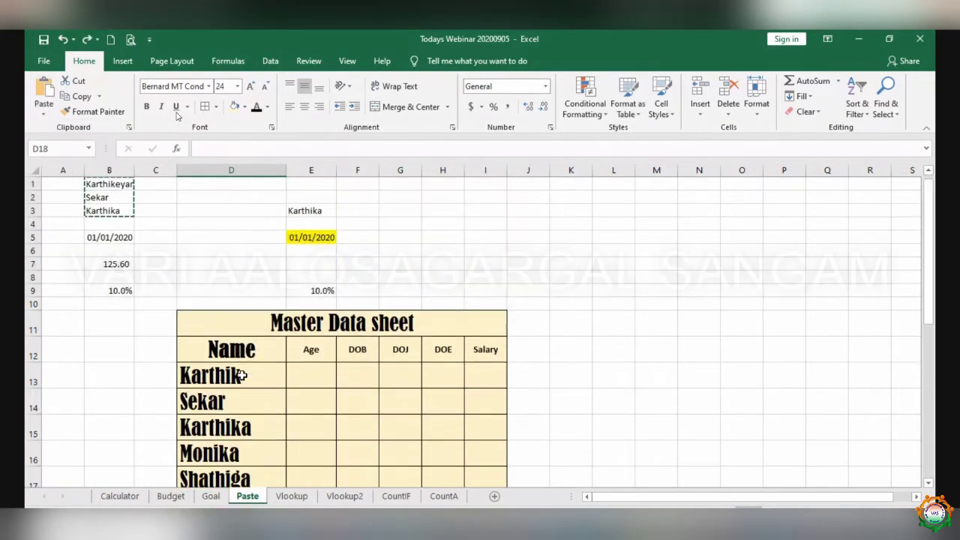
Step: Paste Karthikeyan, Sekar and Karthika into D18 as values only via Paste Special
scroll(246, 424, down, 2)
click(246, 430)
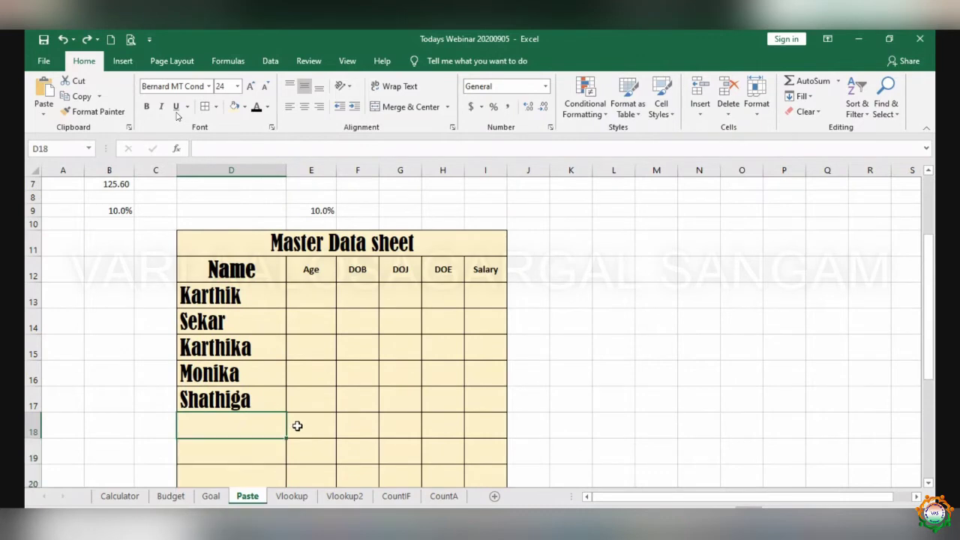
key(alt)
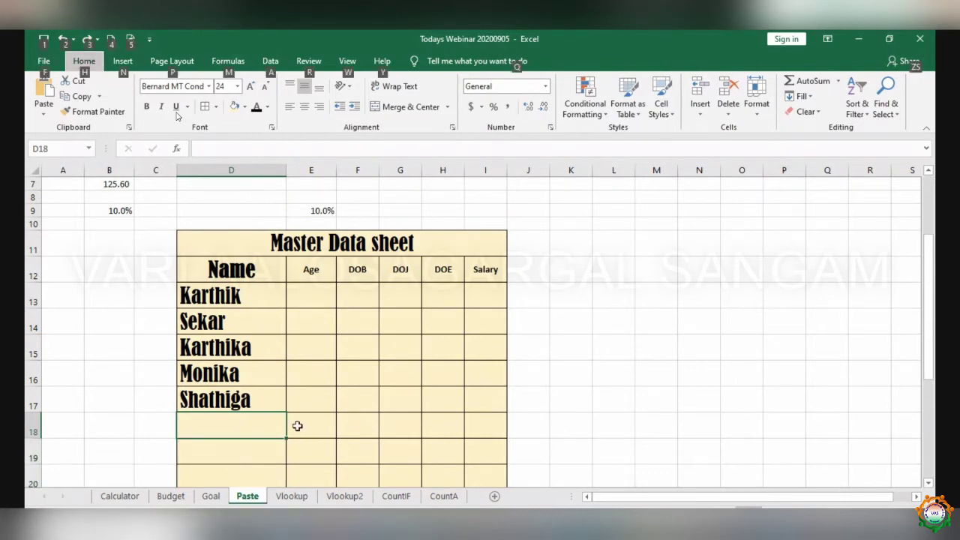
key(alt)
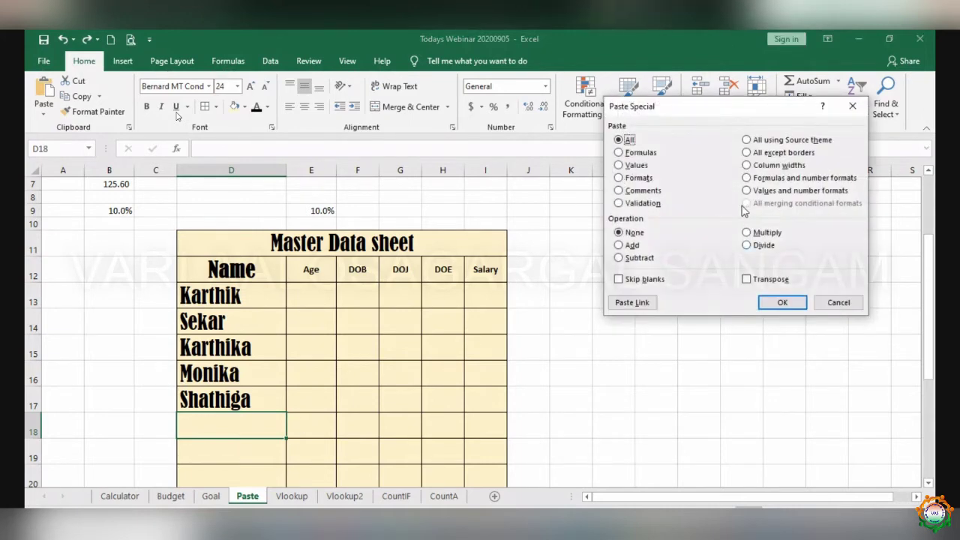
click(624, 166)
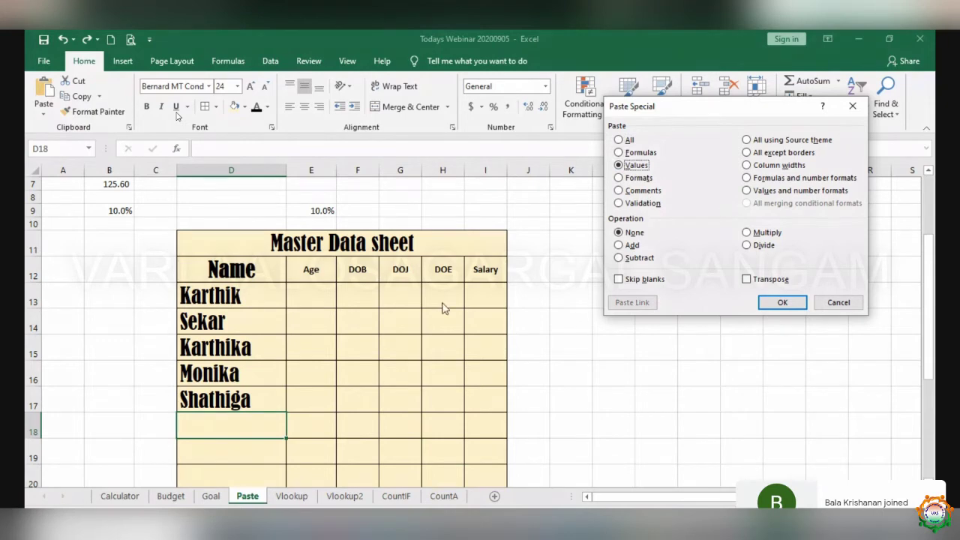
click(797, 304)
scroll(160, 319, up, 2)
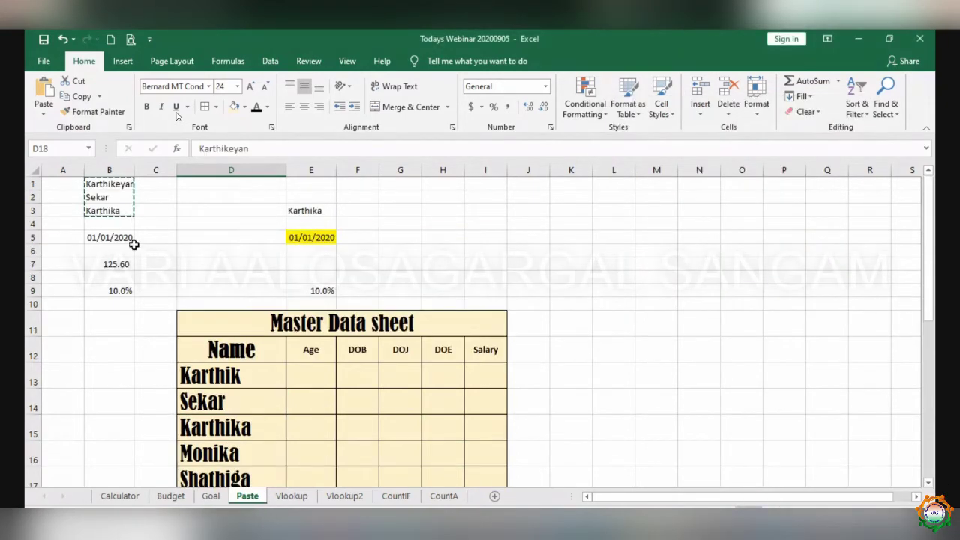
Step: Enter 1-4-2020 as Sekar's date of birth in F14
click(129, 238)
click(360, 392)
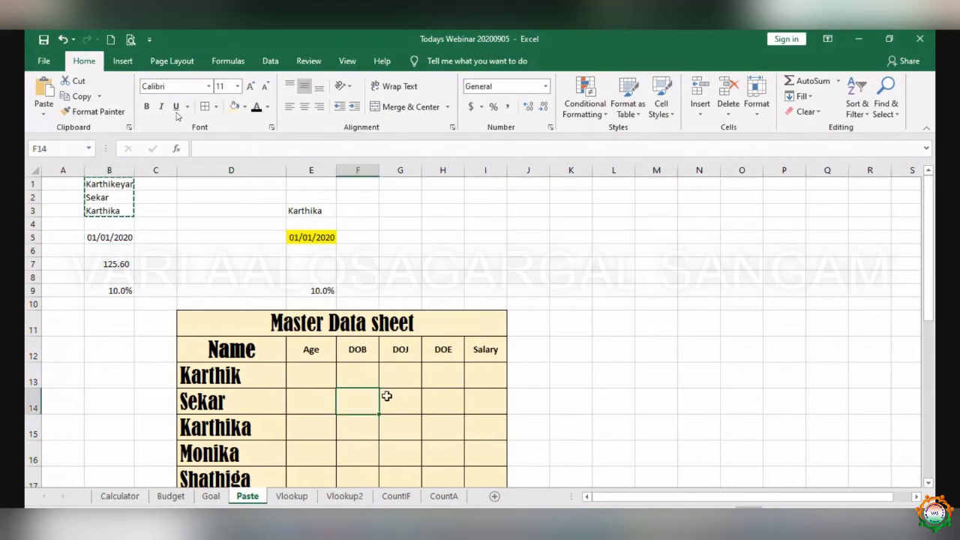
text(1-4-)
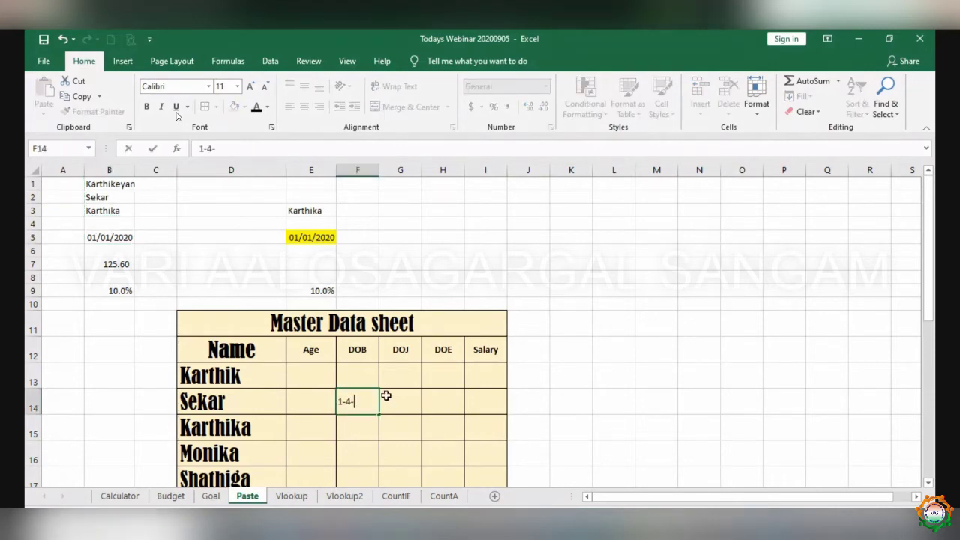
text(2020)
key(Return)
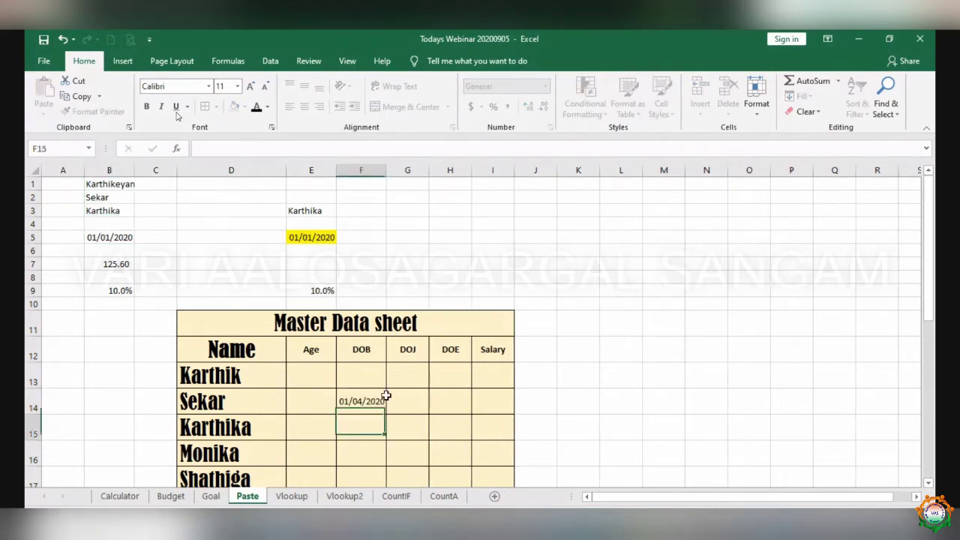
Step: Format F14 with the 14-Mar-12 date style so it shows 01-Apr-20
click(356, 405)
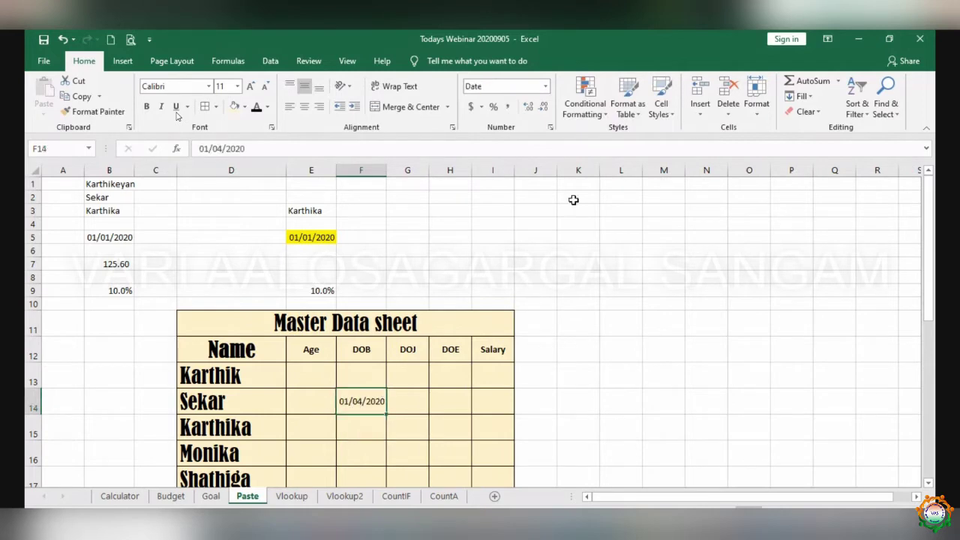
click(551, 129)
click(698, 198)
scroll(701, 196, down, 3)
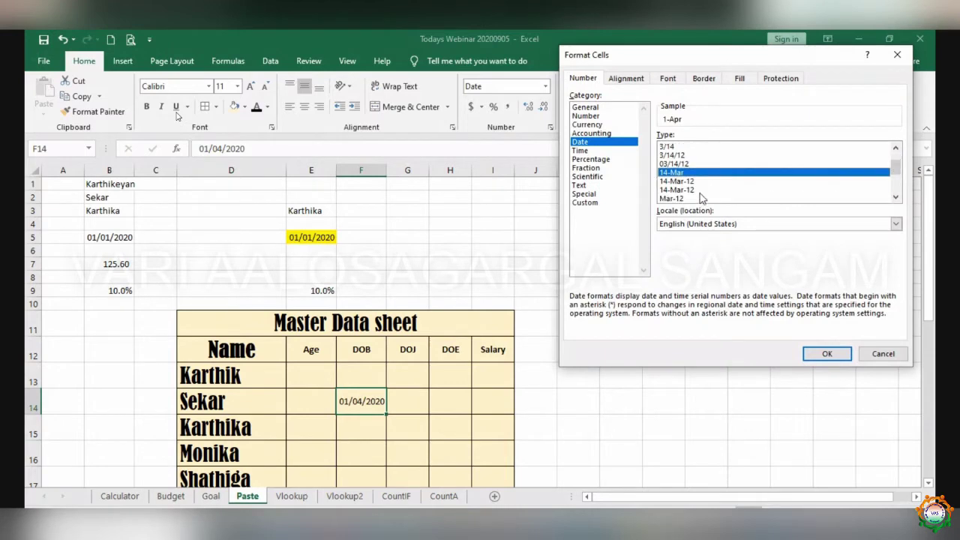
click(701, 190)
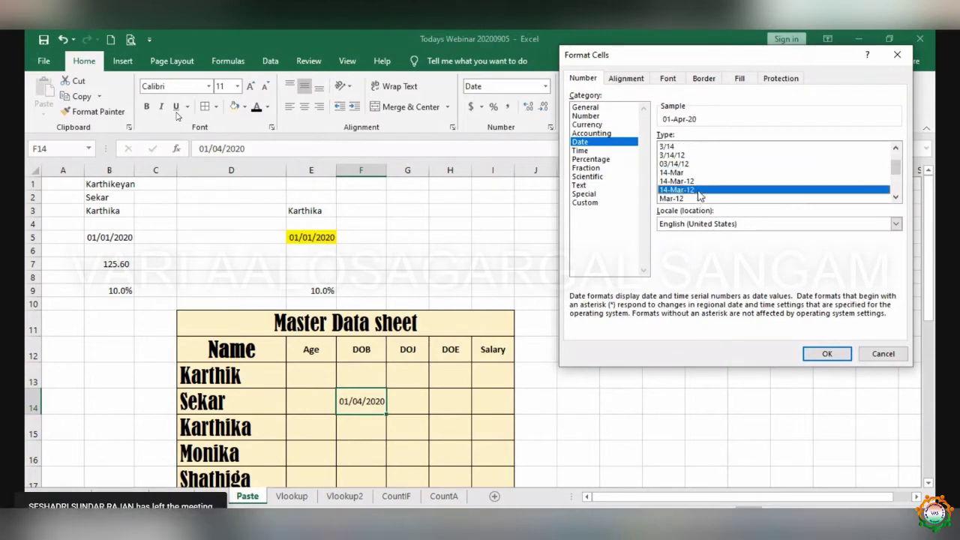
click(828, 356)
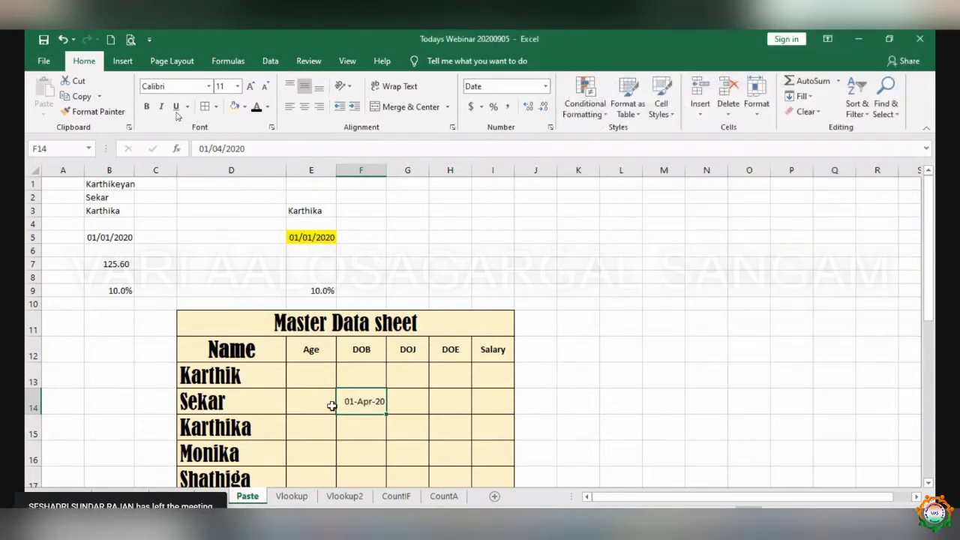
click(129, 235)
drag(129, 235, 127, 238)
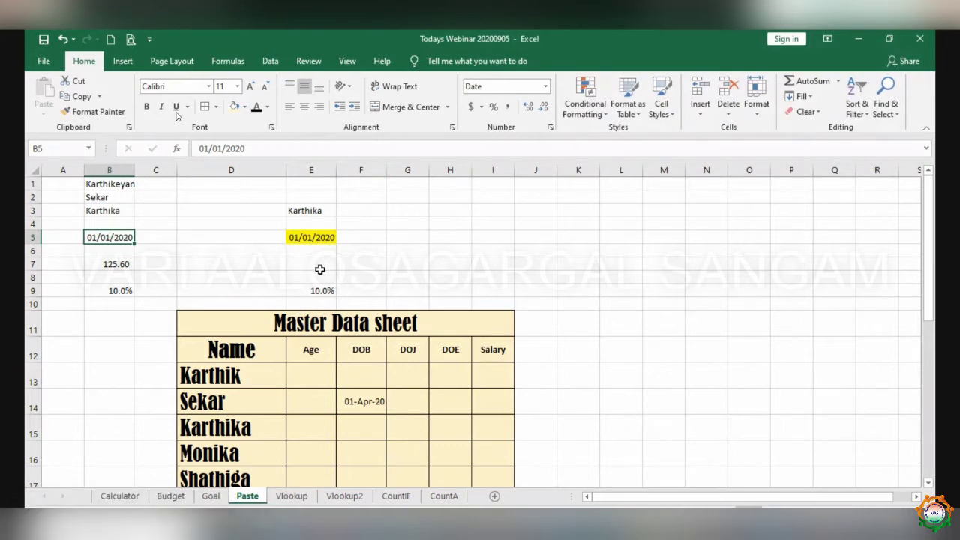
Step: Enter 5-5 in B5, copy it, and test-paste it into F14 before undoing
text(5-5)
key(Return)
key(Up)
key(ctrl+c)
click(365, 405)
key(ctrl+v)
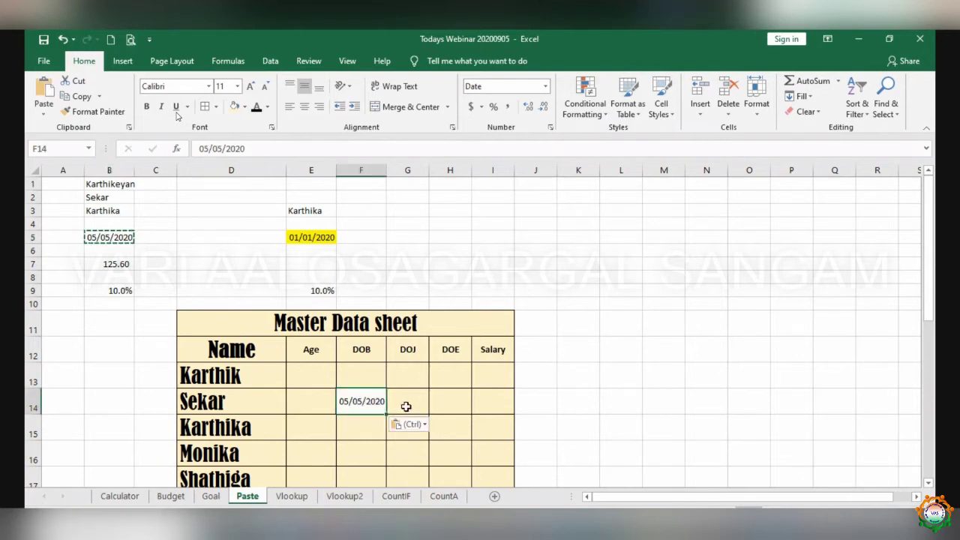
key(ctrl+z)
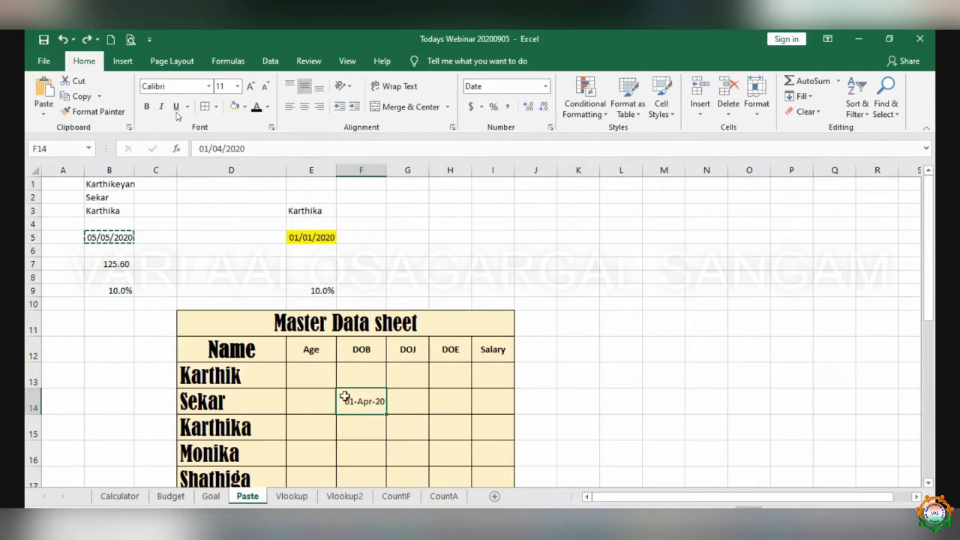
Step: Clear the accidentally filled dates from F15:F17
drag(388, 415, 389, 475)
click(378, 417)
scroll(378, 415, down, 1)
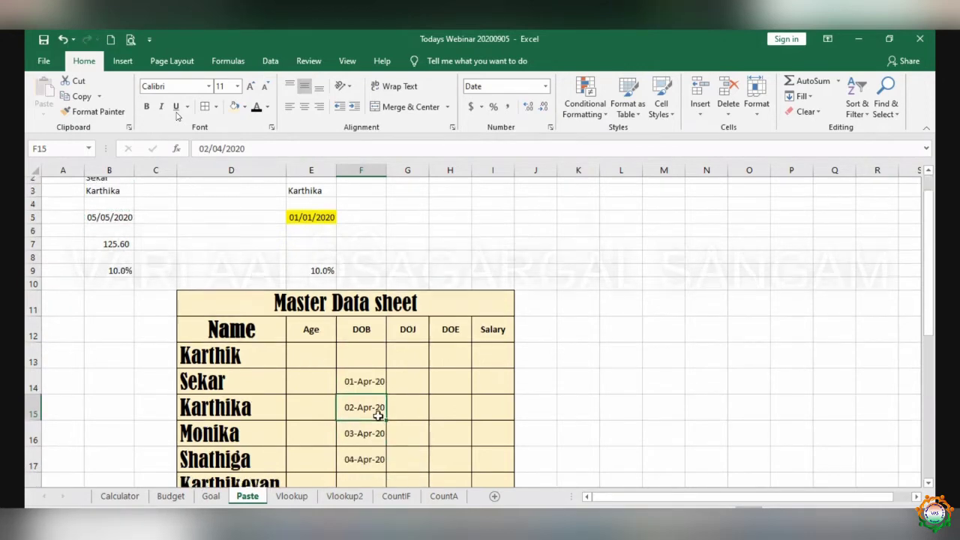
scroll(378, 414, down, 2)
drag(365, 347, 369, 403)
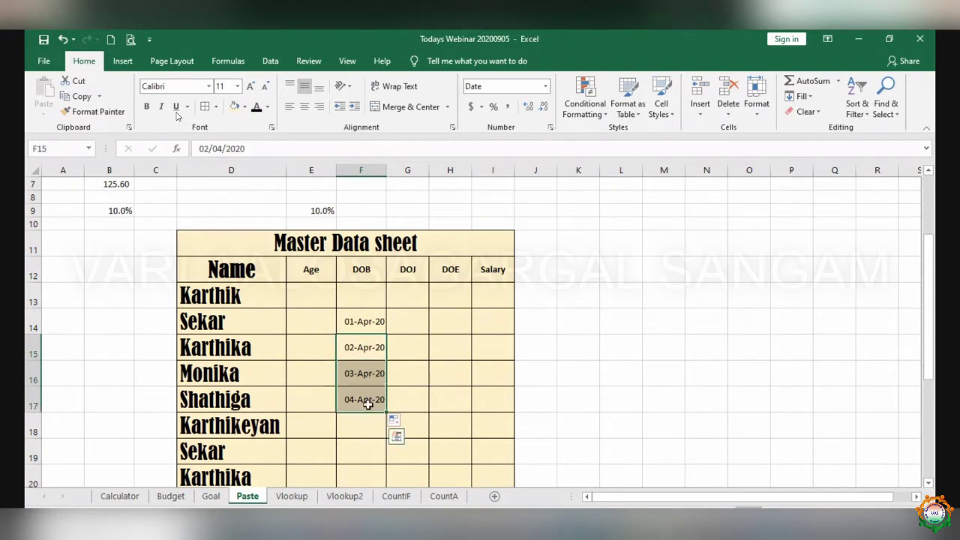
key(Delete)
scroll(119, 190, up, 2)
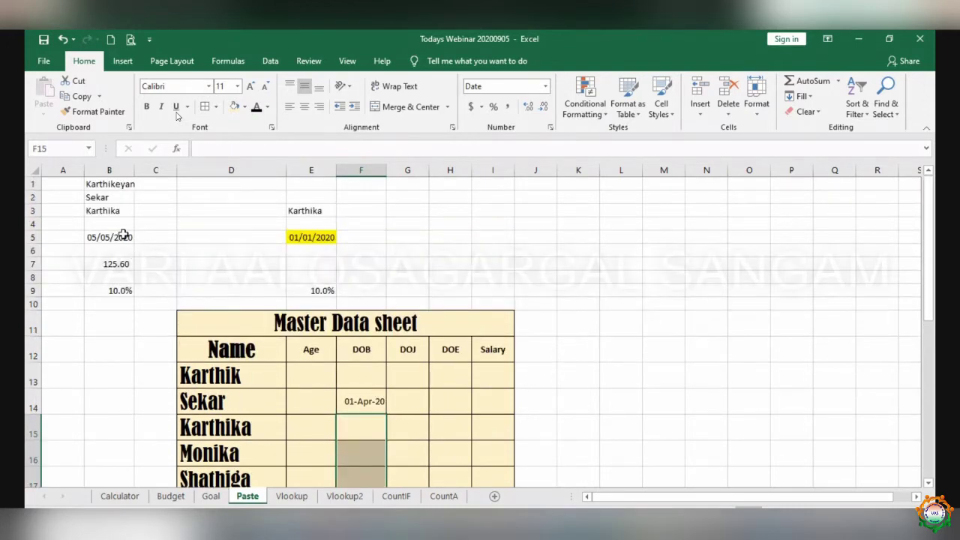
Step: Copy B5 and paste it into Karthika's DOB cell F15 as a value only
click(123, 234)
key(ctrl+c)
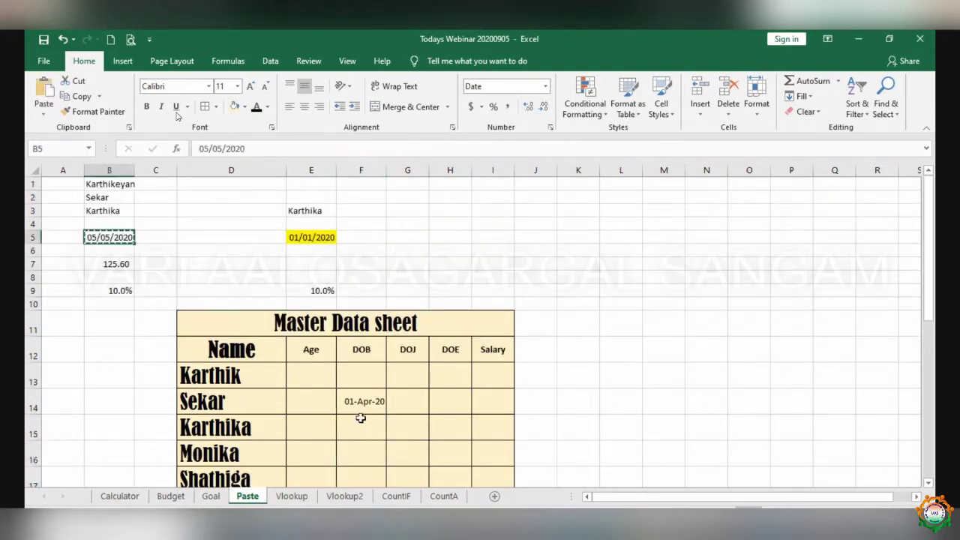
click(360, 422)
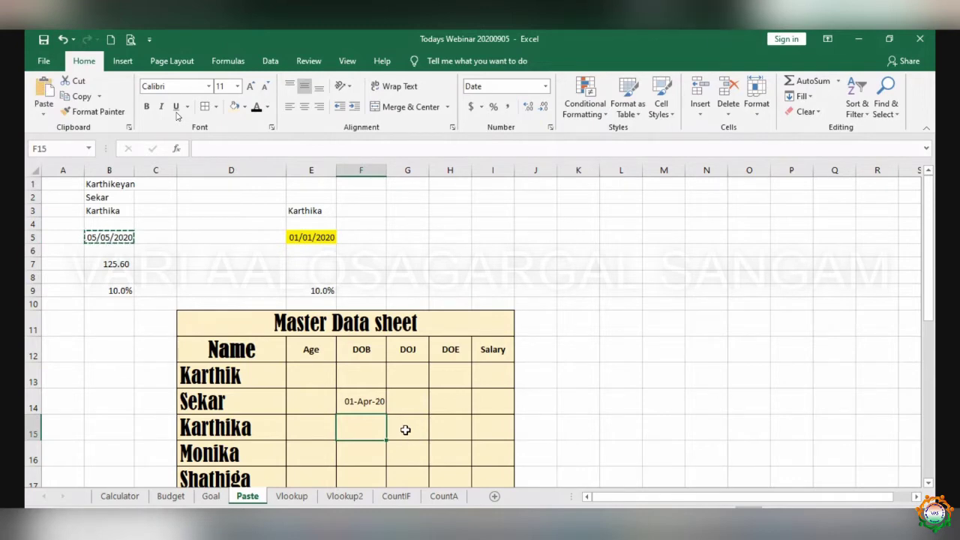
key(ctrl+alt+v)
click(620, 165)
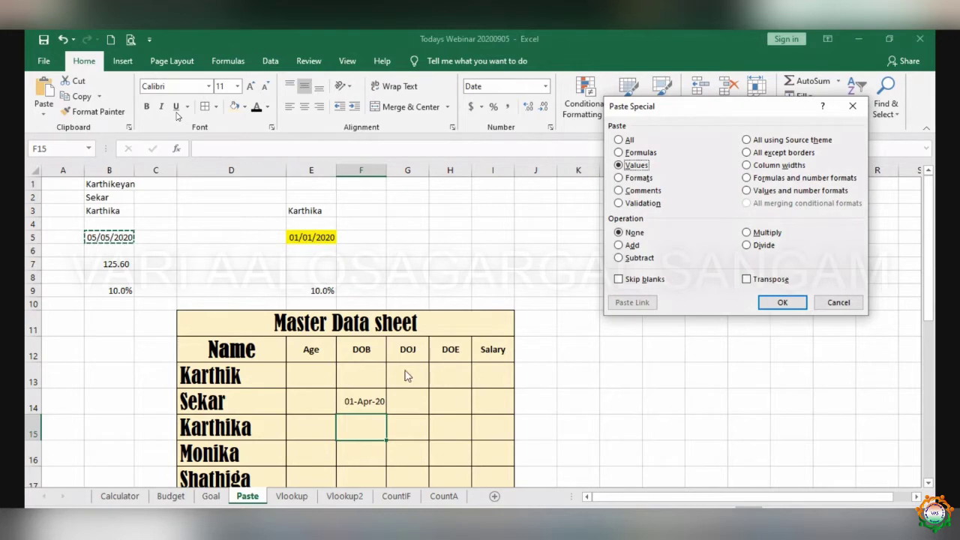
click(781, 303)
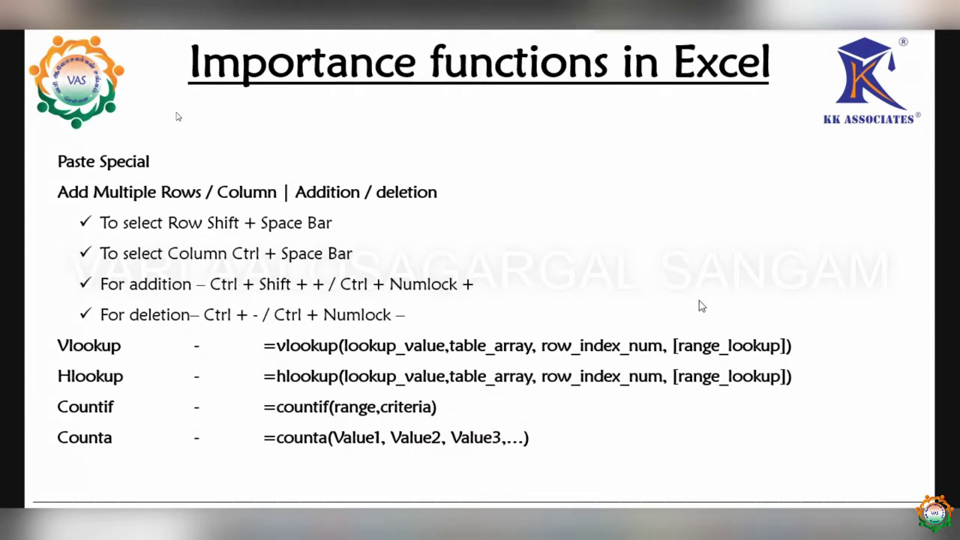
key(alt+Tab)
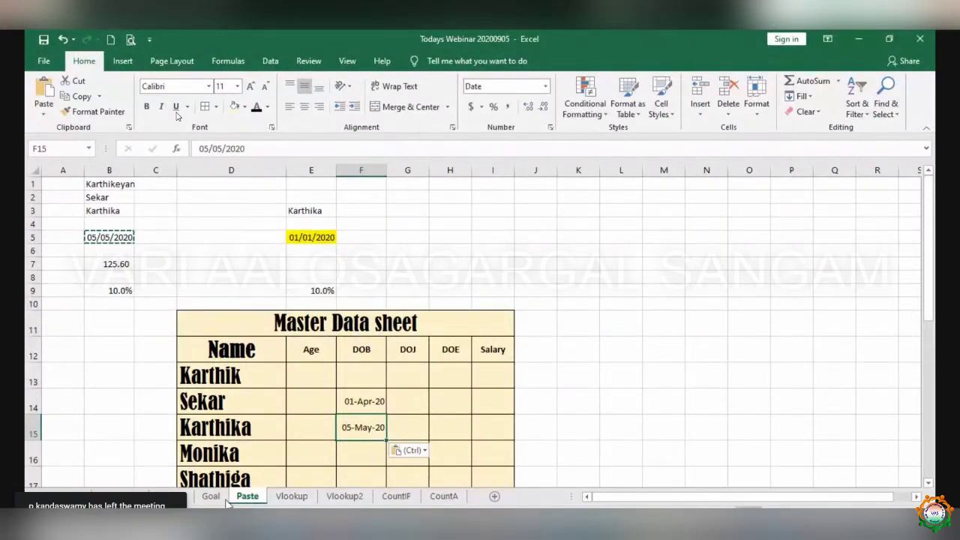
scroll(299, 475, down, 3)
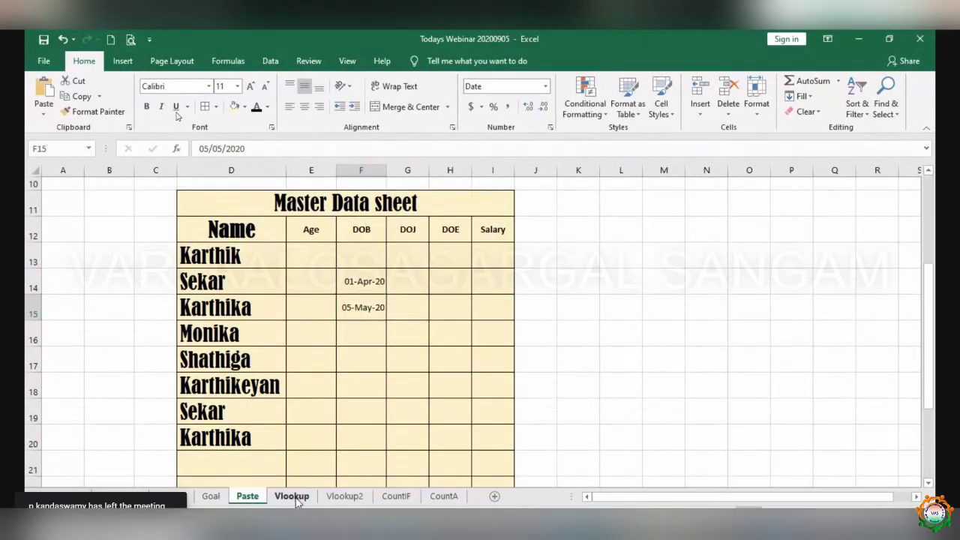
click(279, 496)
click(248, 496)
click(443, 361)
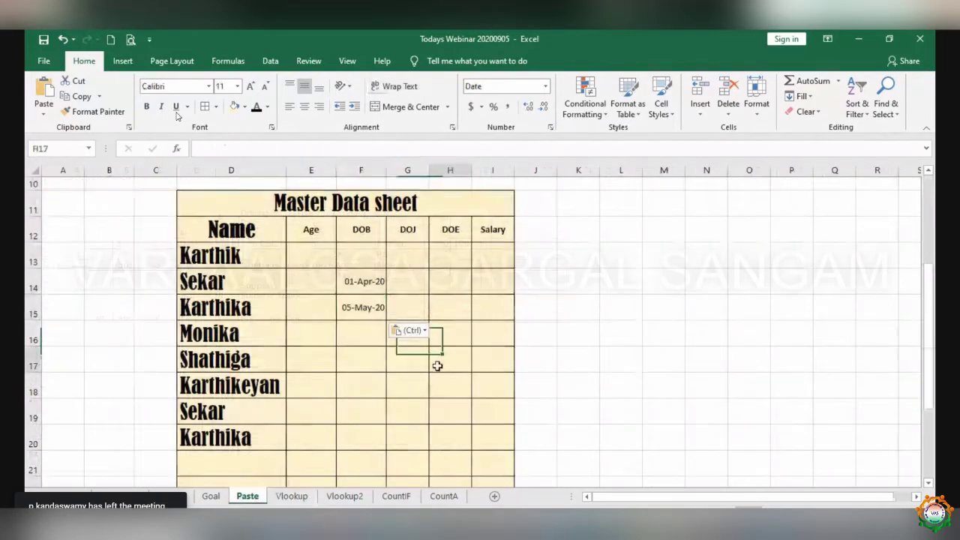
key(Left)
key(Left)
key(Left)
key(Left)
key(Down)
key(Up)
key(Left)
key(Left)
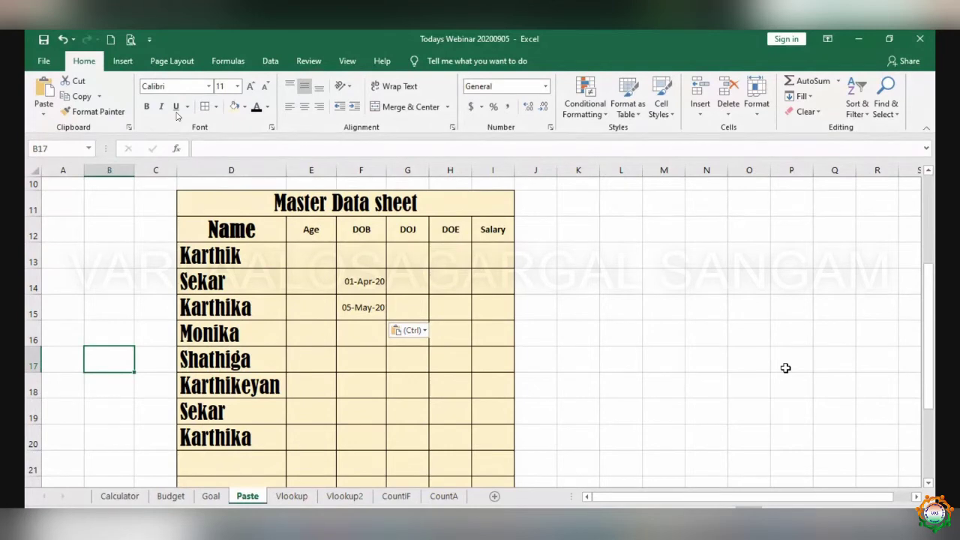
key(Left)
key(Up)
key(Down)
key(Down)
key(Down)
key(Down)
key(Up)
key(Up)
key(Up)
key(Right)
key(Right)
key(Right)
key(Right)
key(Right)
key(Left)
key(Left)
key(Left)
key(Left)
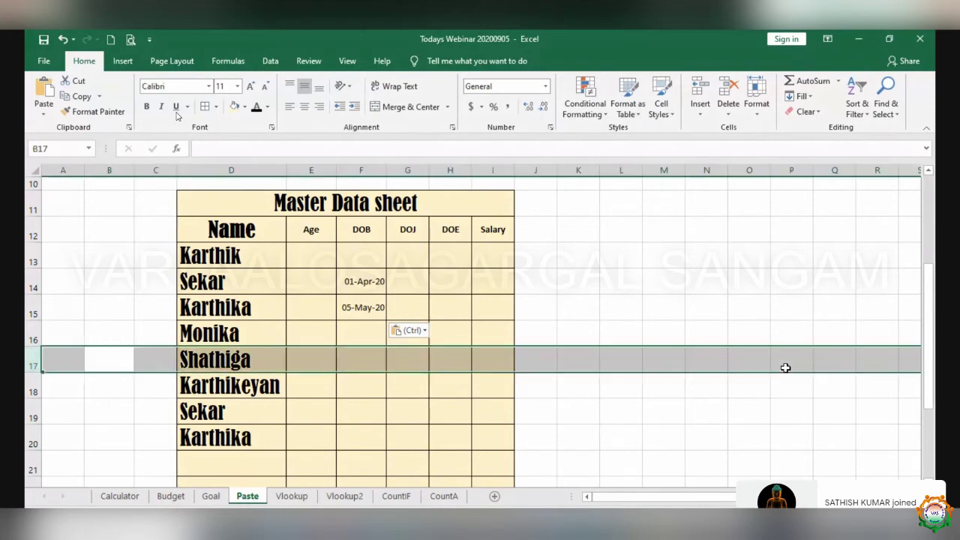
key(Down)
key(Down)
key(shift+space)
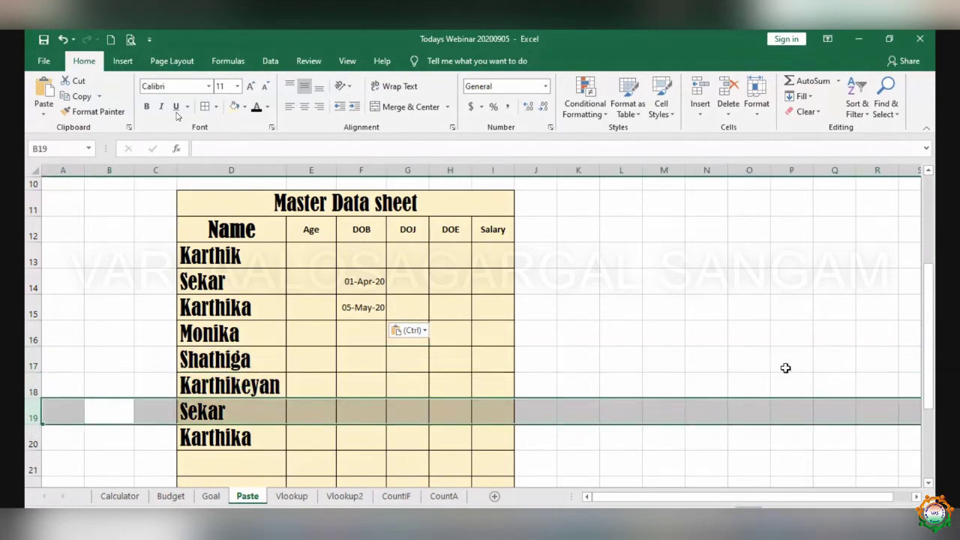
key(Up)
key(shift+space)
key(Up)
key(Up)
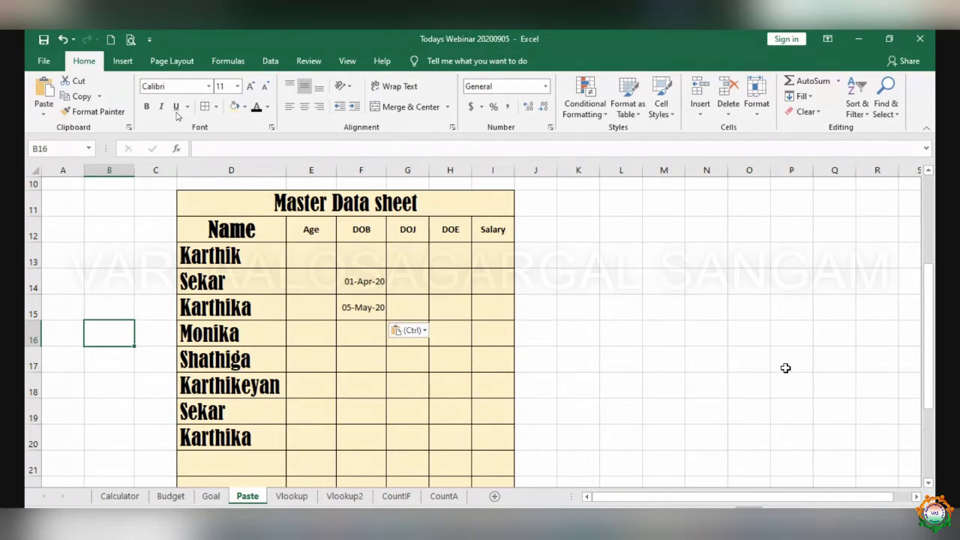
key(ctrl+space)
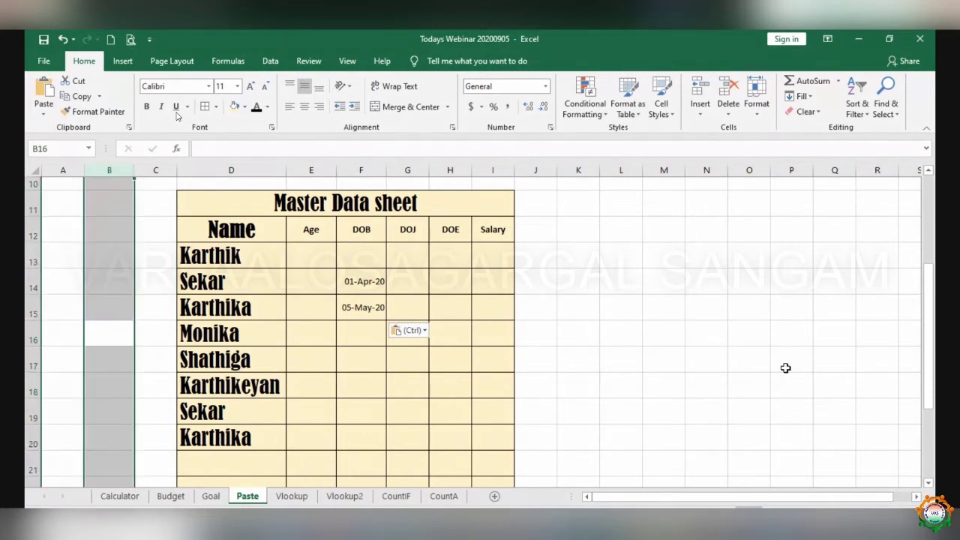
key(Right)
key(ctrl)
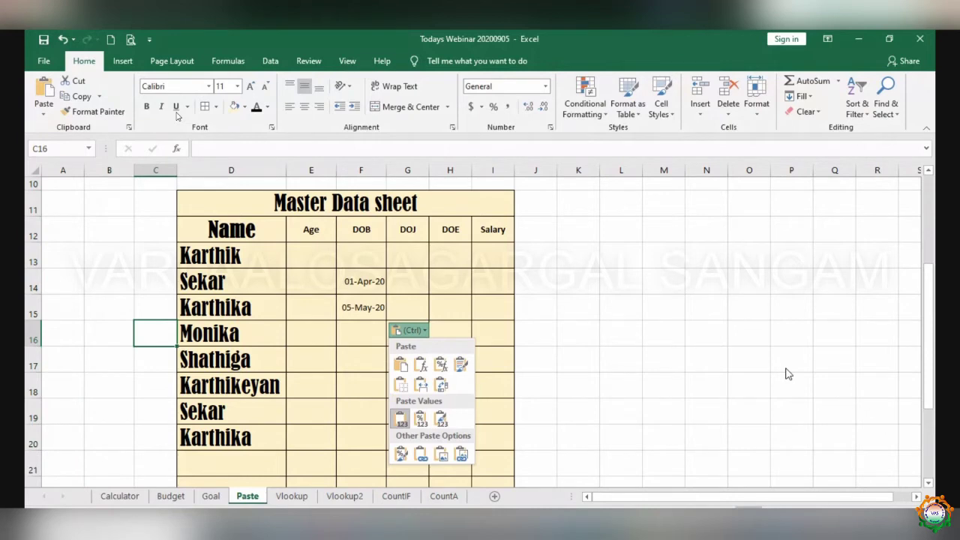
key(Escape)
key(Right)
key(Right)
key(Right)
key(Right)
key(Right)
key(Right)
key(Right)
key(Right)
key(Right)
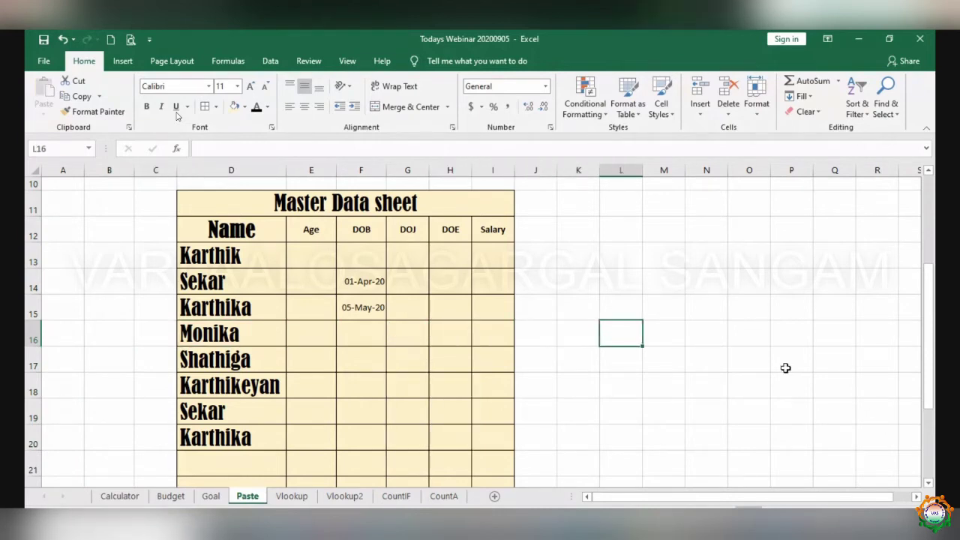
key(ctrl+space)
key(Left)
key(Left)
key(Left)
key(Left)
key(Left)
key(Left)
key(Left)
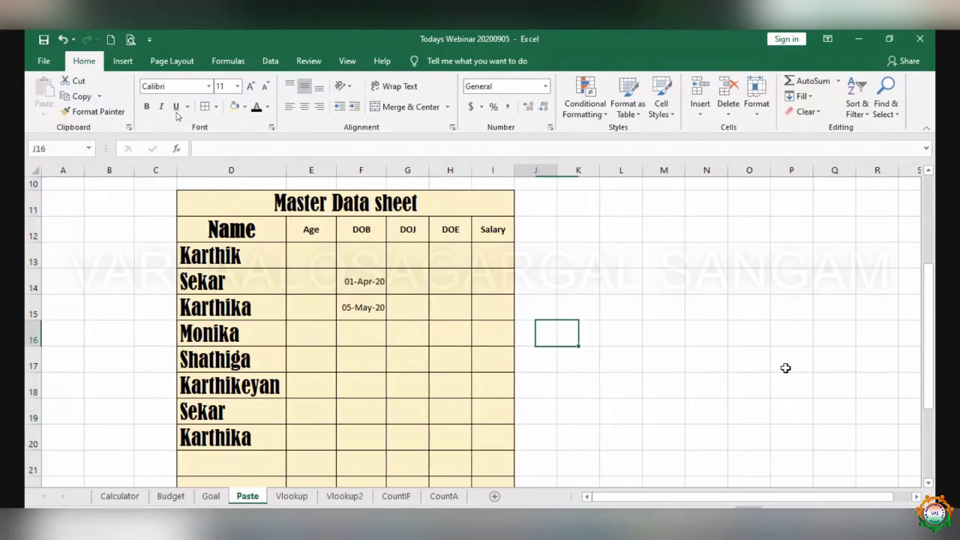
key(Left)
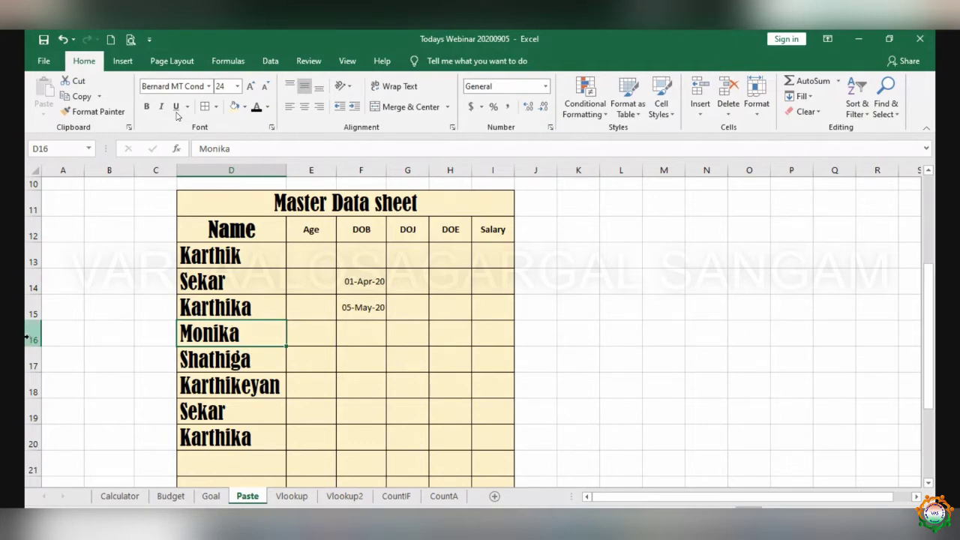
click(30, 338)
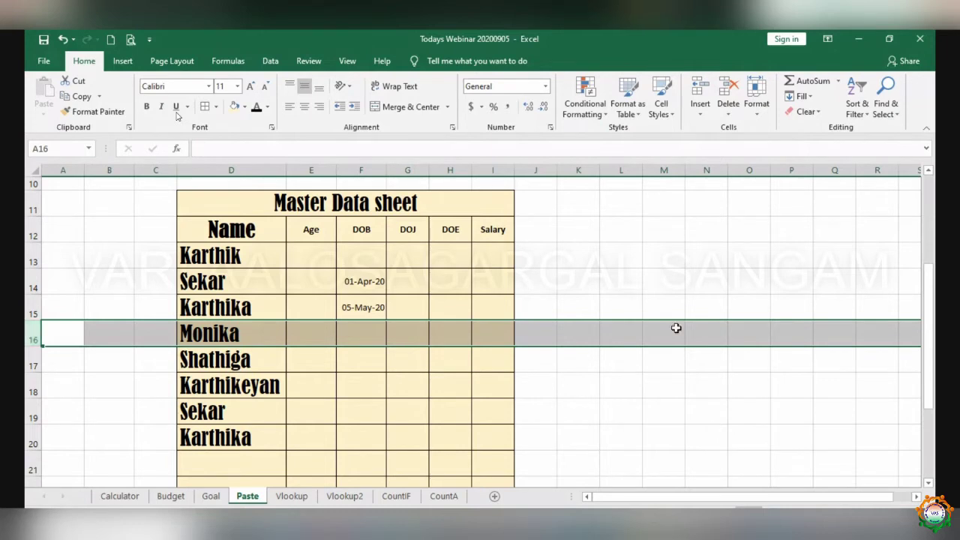
click(256, 335)
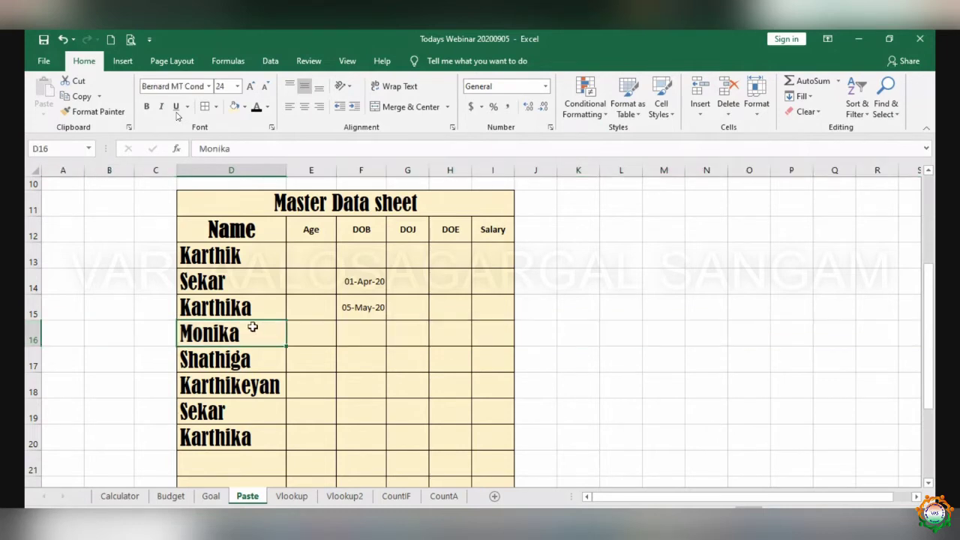
click(114, 329)
click(345, 337)
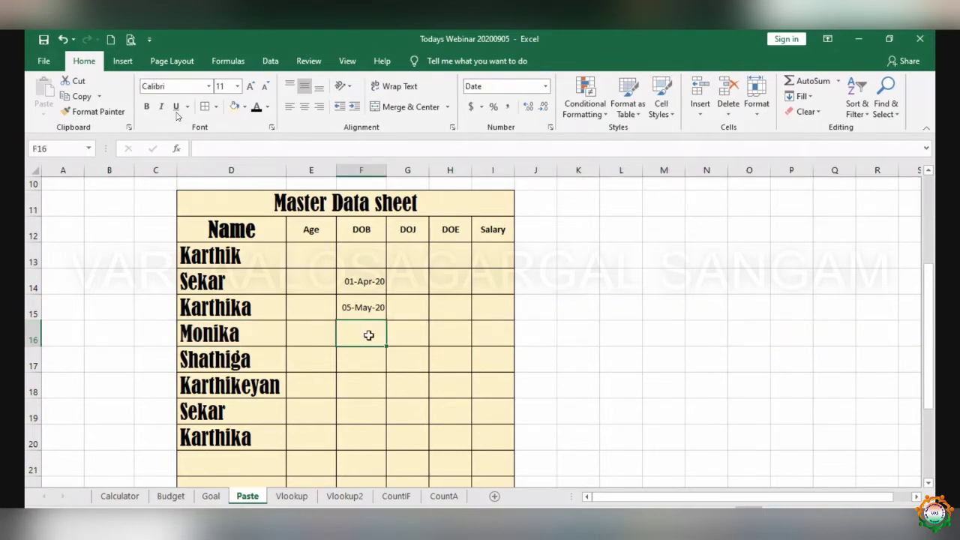
click(259, 335)
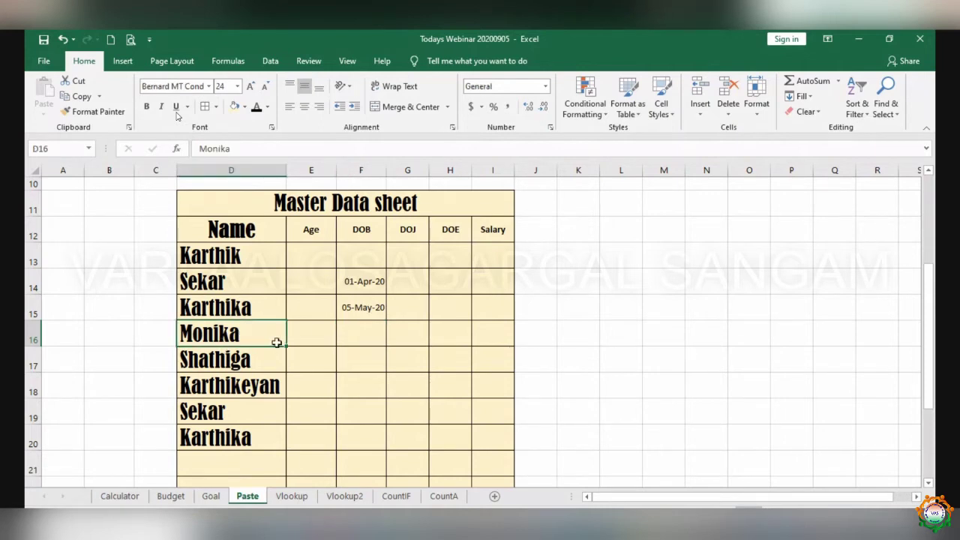
key(shift+space)
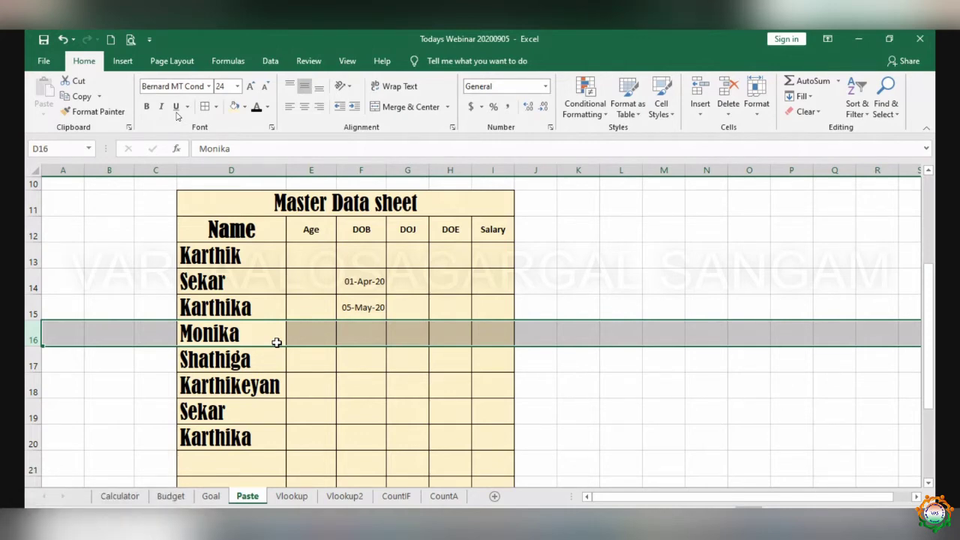
drag(33, 339, 34, 450)
drag(33, 471, 35, 334)
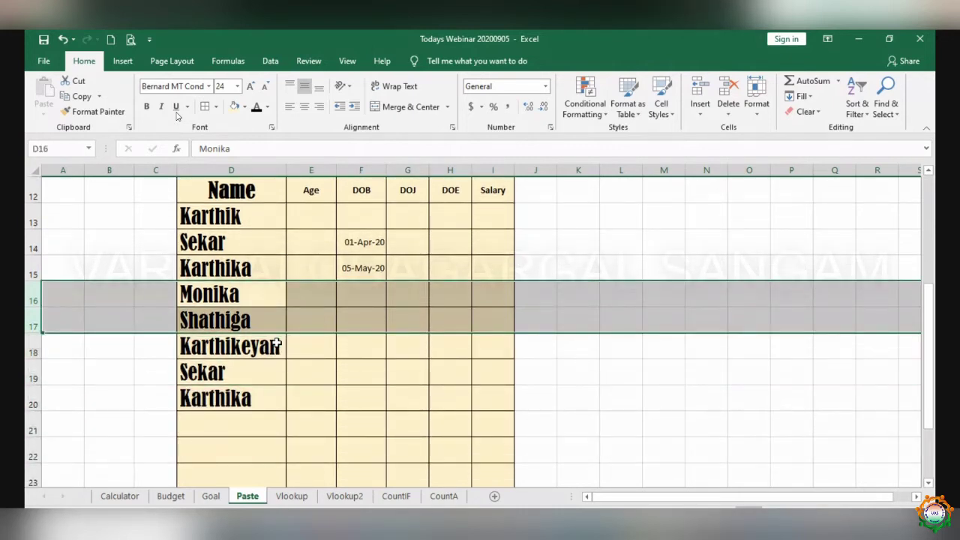
key(Down)
key(Up)
key(Left)
key(Left)
key(Right)
key(shift+space)
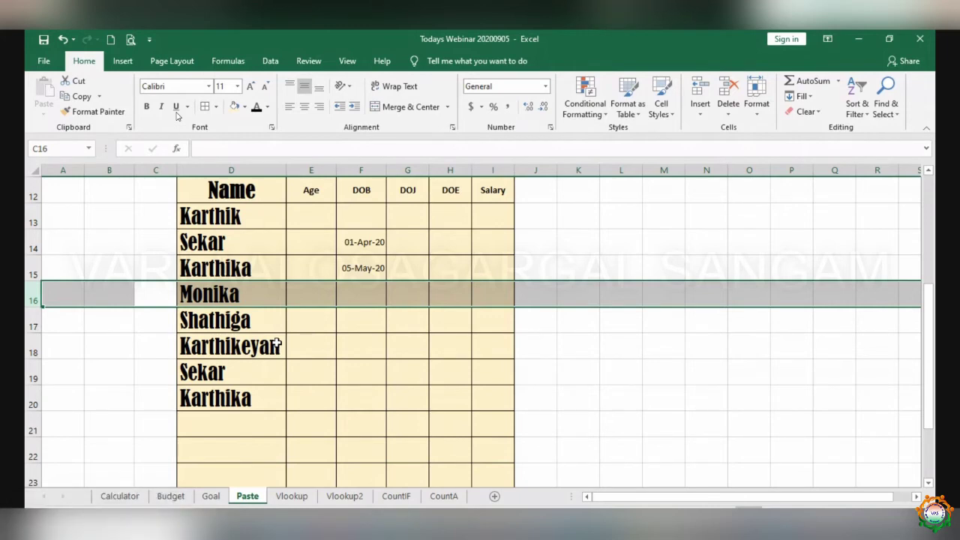
Step: Insert two blank rows above Monika, then remove them again
key(ctrl+shift+plus)
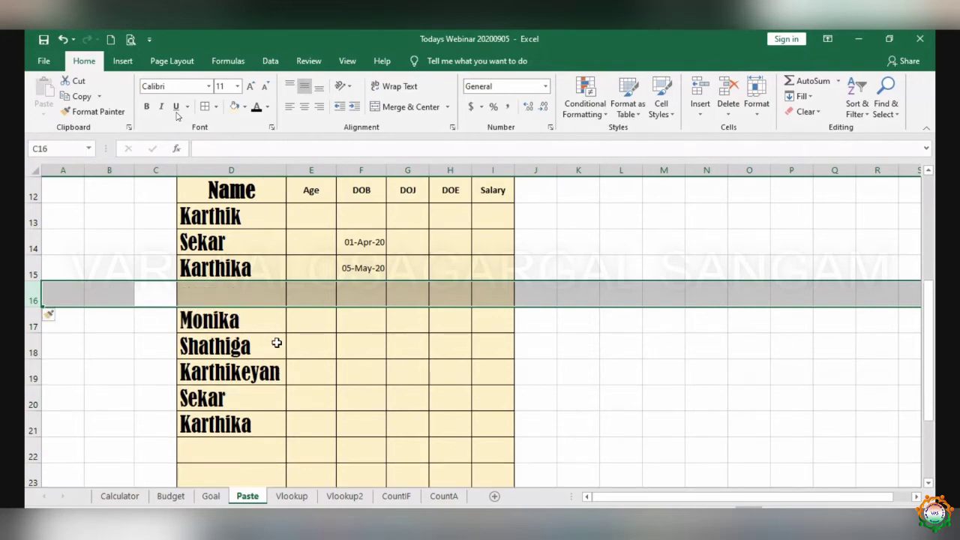
key(ctrl+shift+plus)
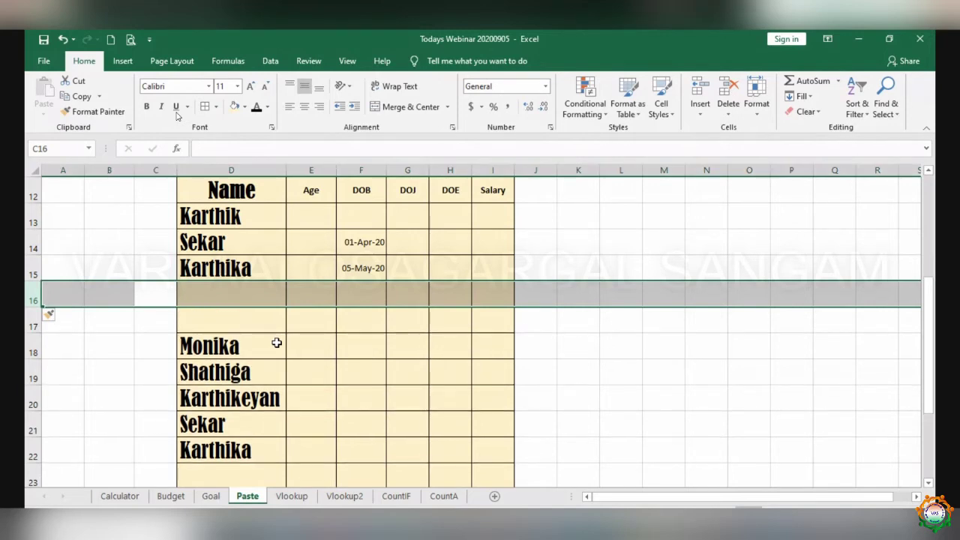
key(ctrl+minus)
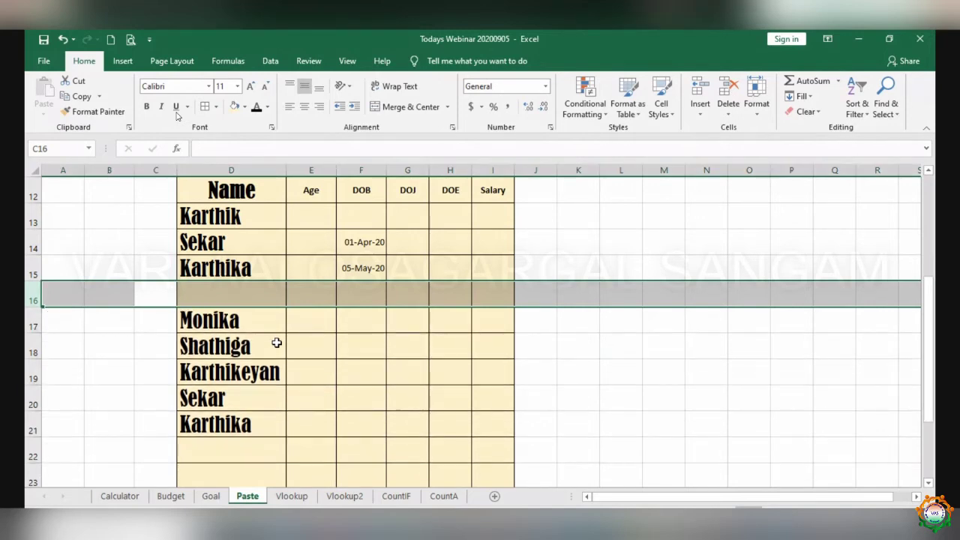
key(ctrl+minus)
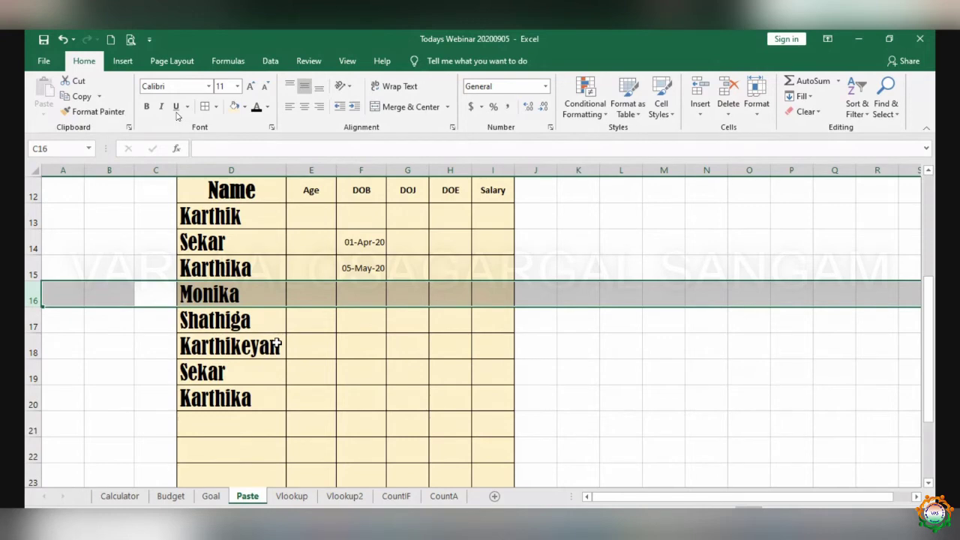
Step: Delete Monika's row so Shathiga moves up to row 16
key(ctrl+minus)
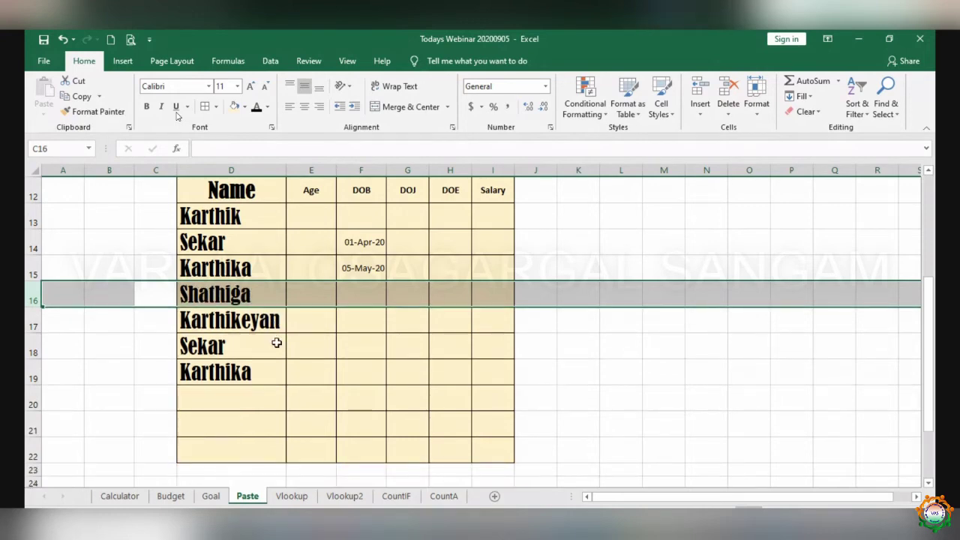
key(Left)
key(Right)
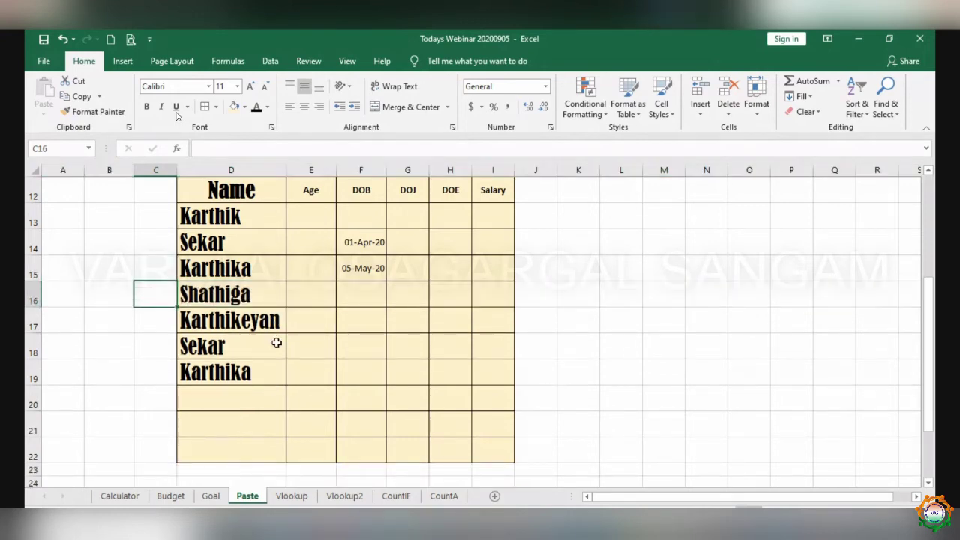
key(Right)
key(Down)
key(Up)
key(Down)
key(Up)
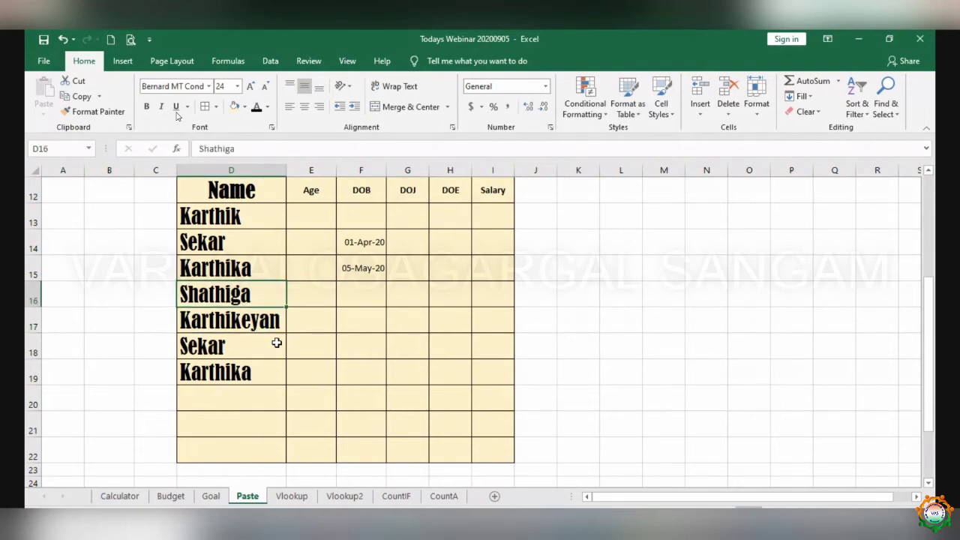
key(ctrl+a)
Step: Unmerge the 'Master Data sheet' title in D11 so it sits left-aligned
click(277, 343)
click(274, 294)
key(ctrl+a)
key(Down)
scroll(275, 294, up, 3)
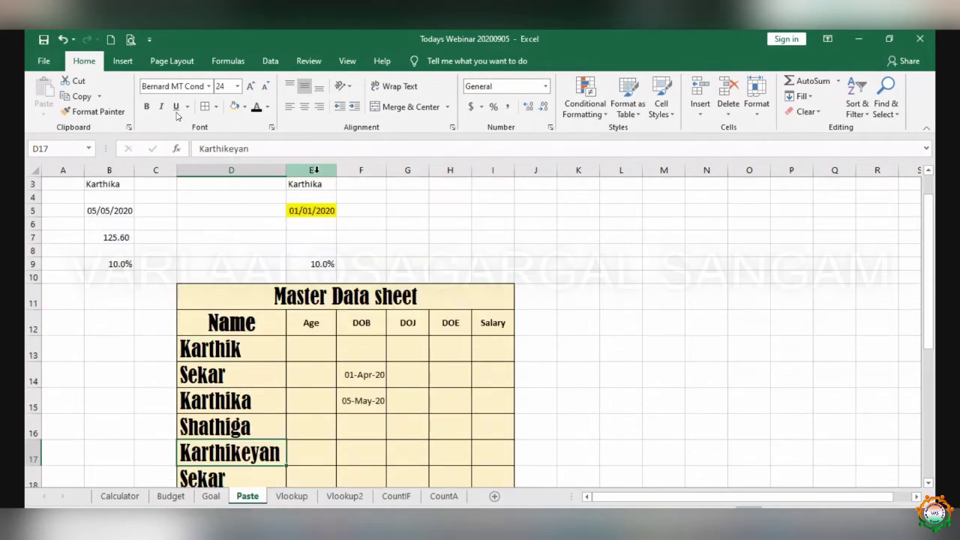
click(412, 300)
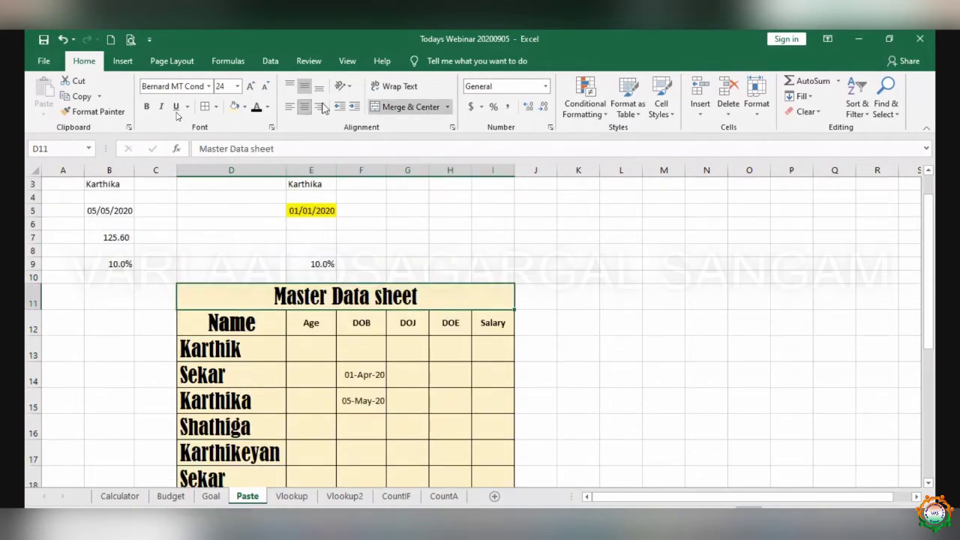
click(425, 107)
Step: Select the whole Age column E with Ctrl+Space
click(307, 392)
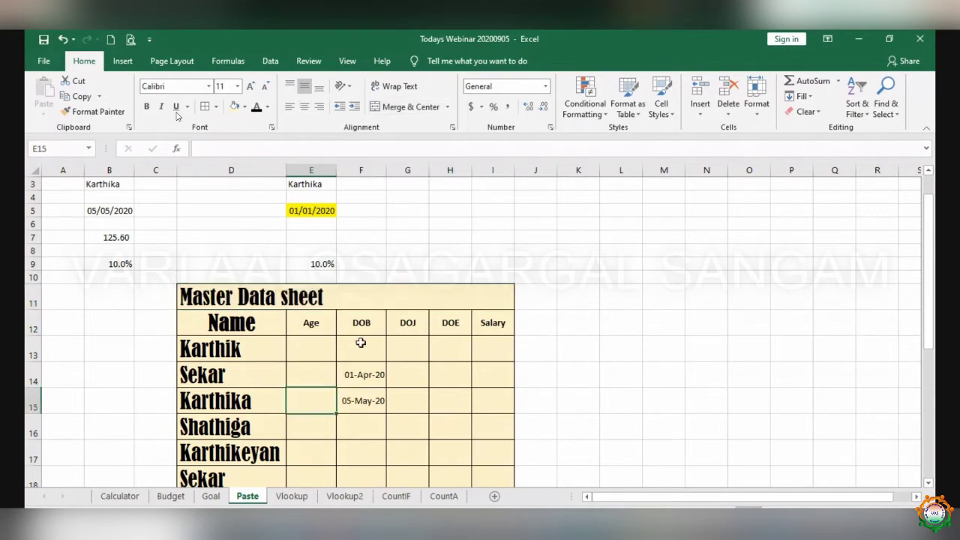
click(304, 321)
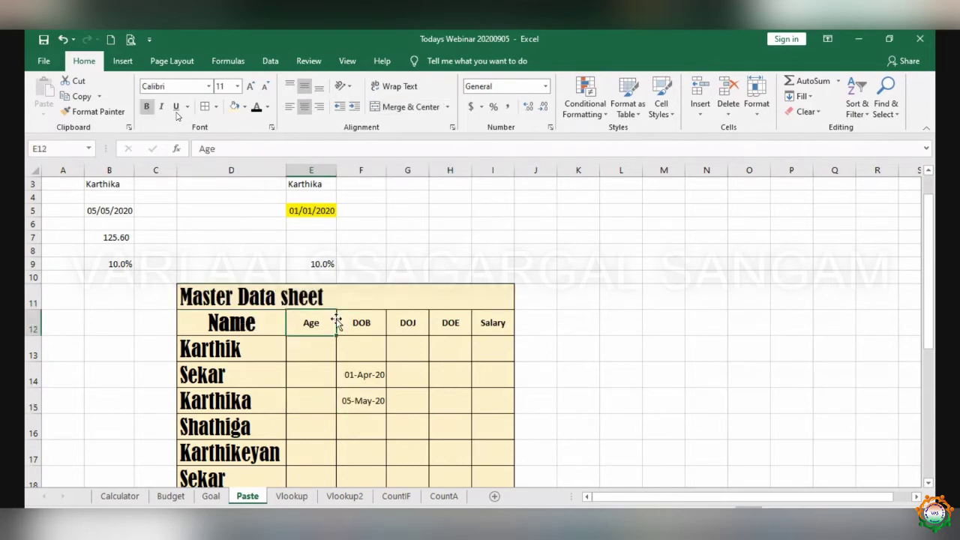
click(319, 424)
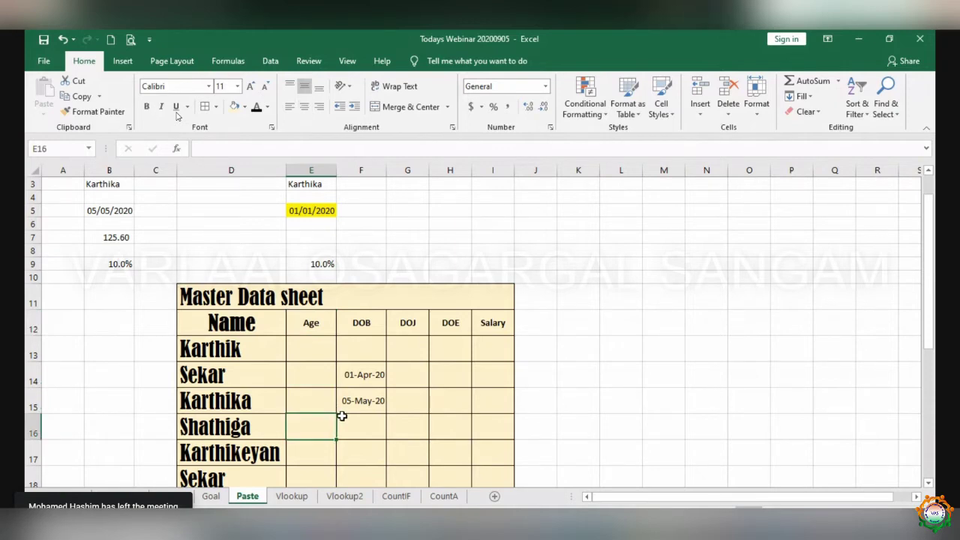
key(ctrl+space)
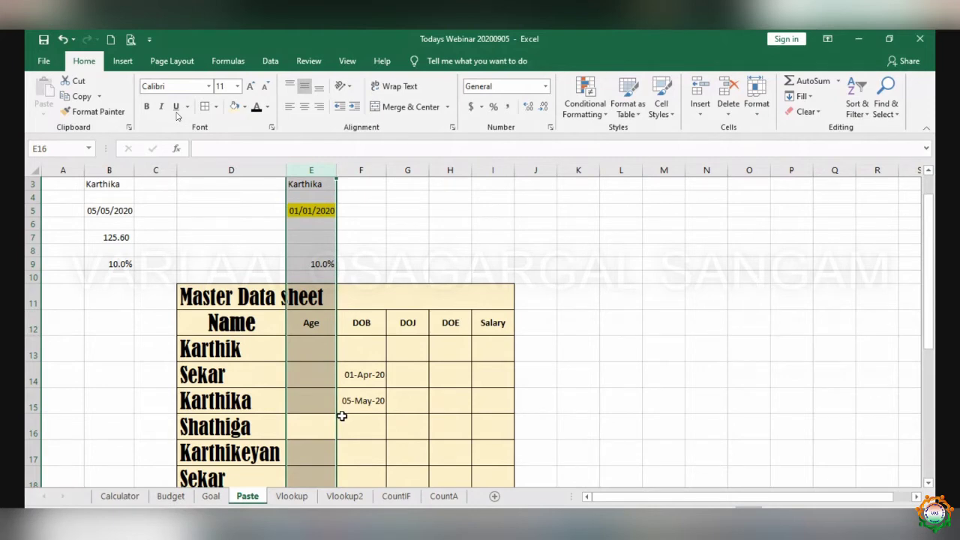
Step: Insert a blank column before Age and copy the Name header style into E12
key(ctrl+shift+plus)
key(Down)
key(Down)
key(Up)
key(Up)
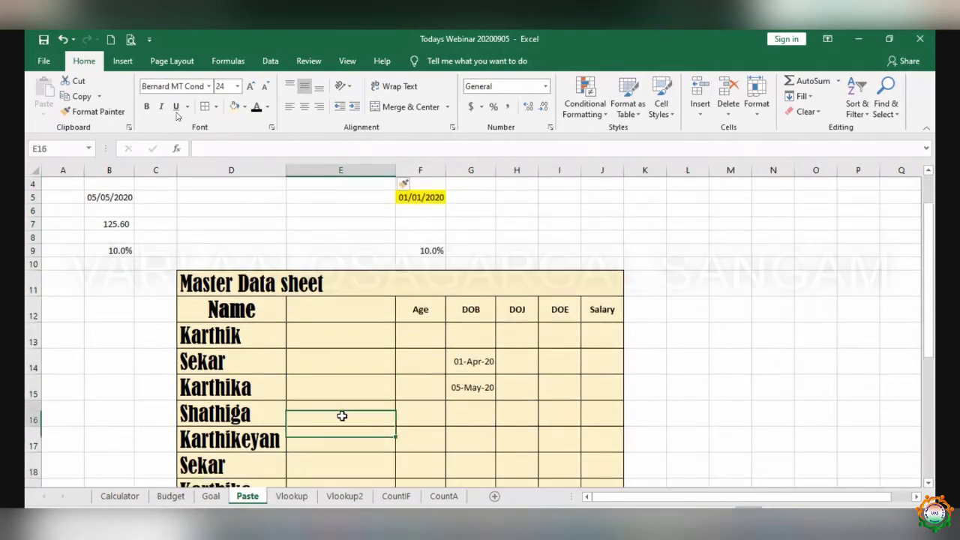
key(Up)
key(Up)
key(Up)
key(Up)
key(Left)
key(ctrl+c)
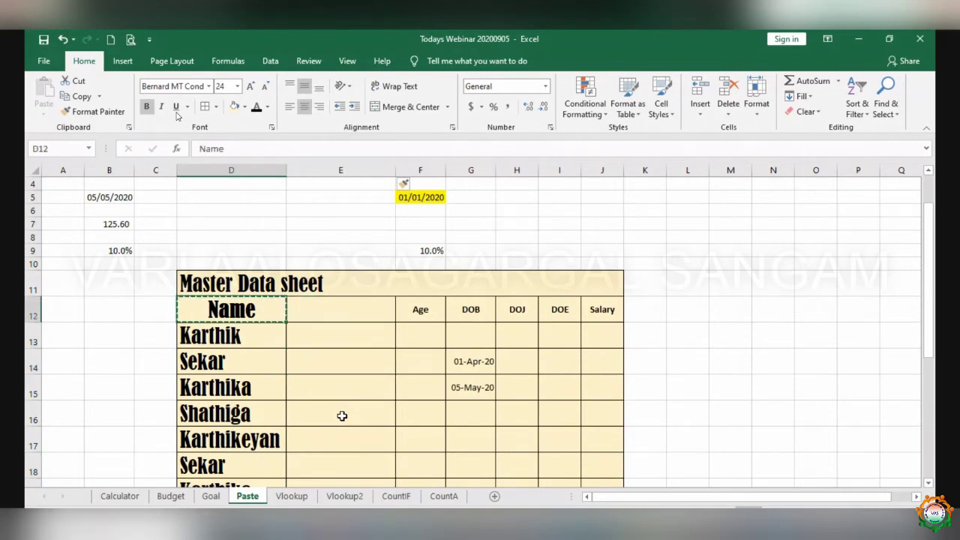
key(Right)
key(ctrl+v)
Step: Enter 'Designation' as the new column's header in E12
text(Des)
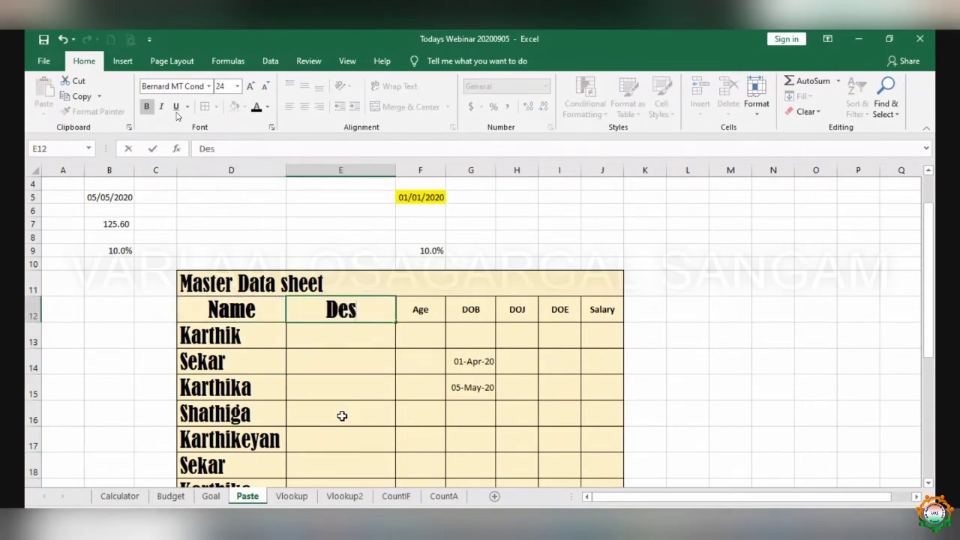
text(ignation)
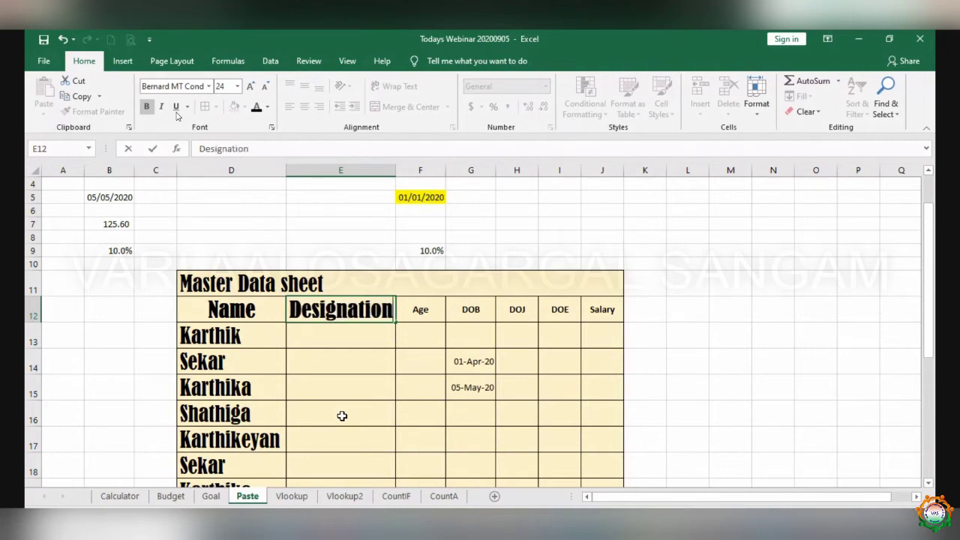
key(Return)
key(Up)
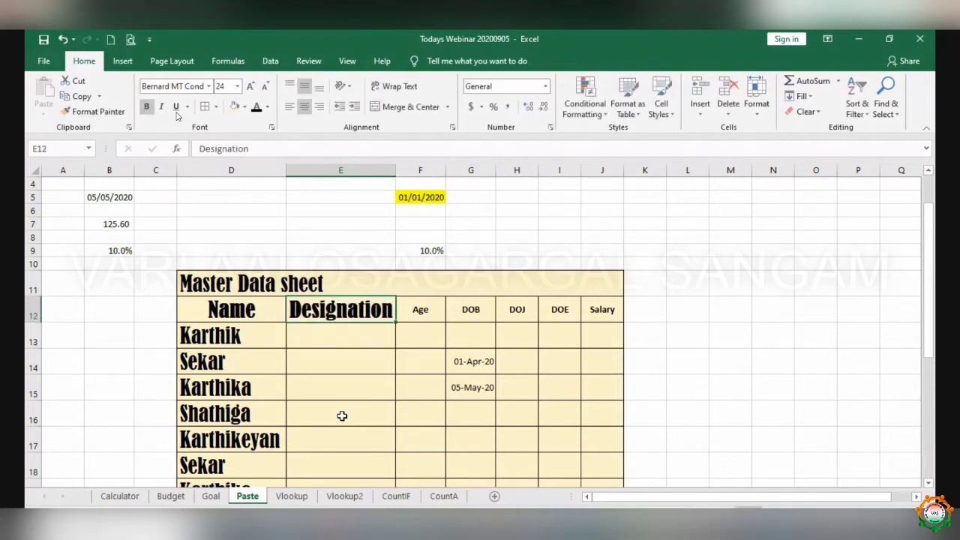
key(Right)
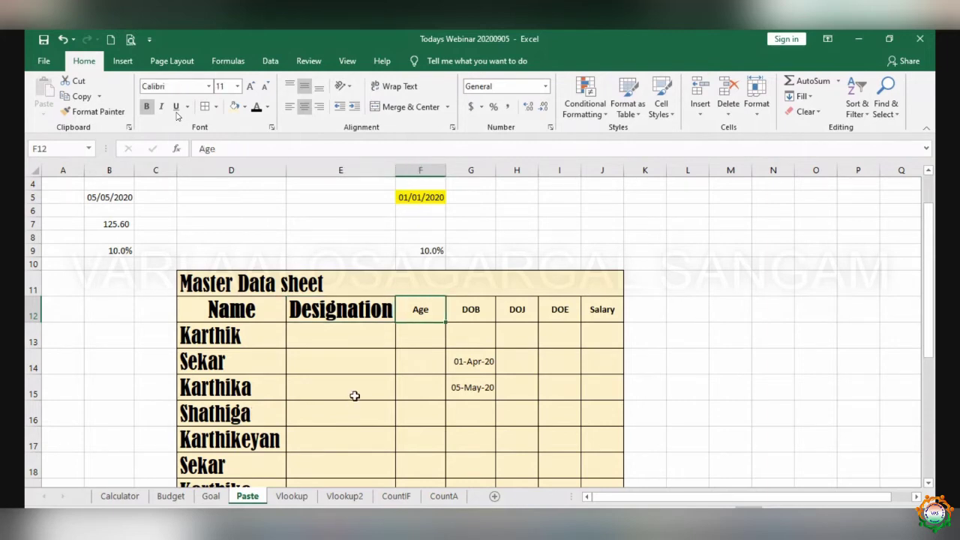
click(353, 395)
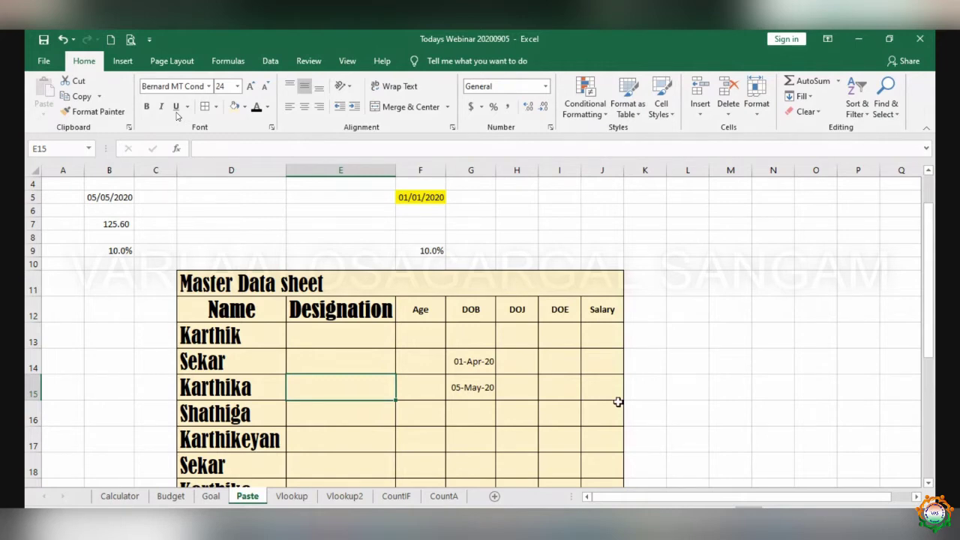
key(Up)
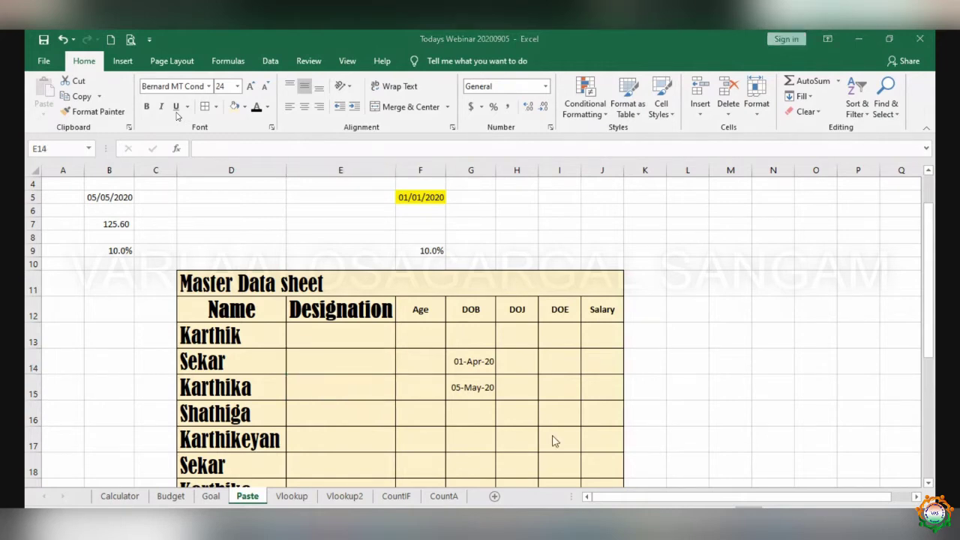
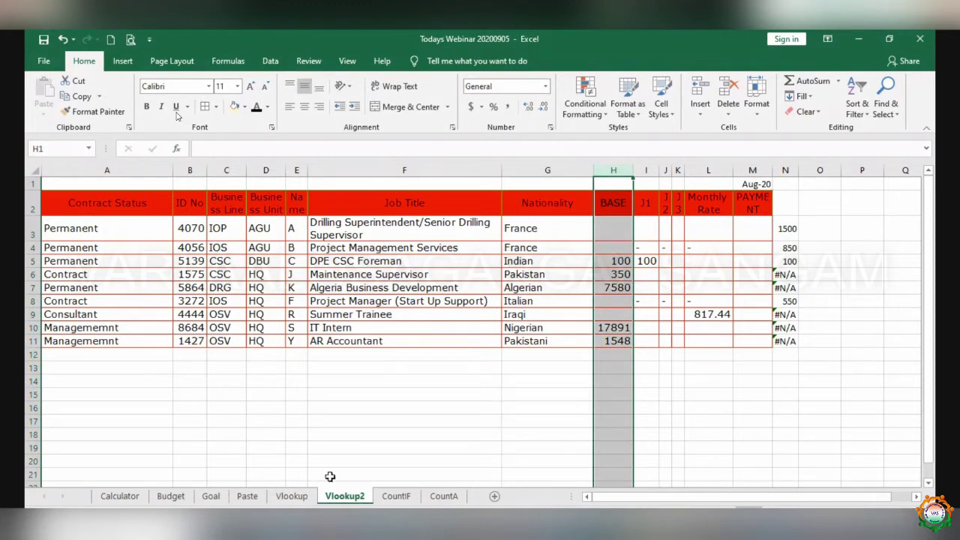
Step: Compare the Vlookup consultant list with Vlookup2 and check the ID numbers in B3 and B6
click(292, 496)
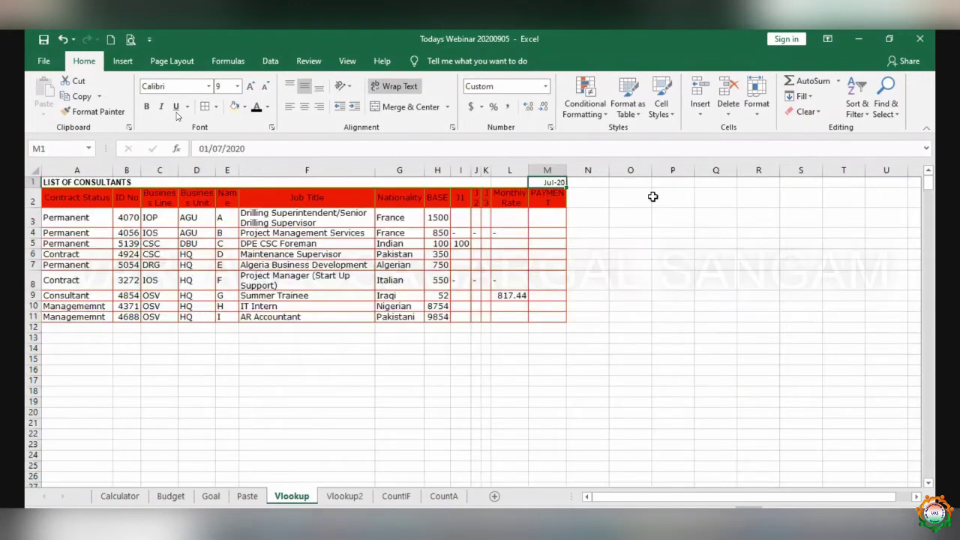
click(344, 496)
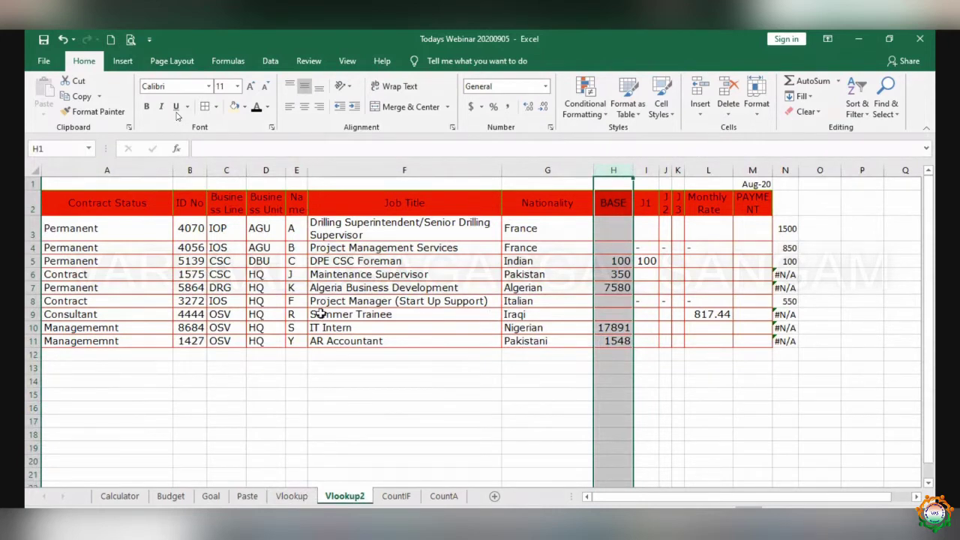
click(198, 233)
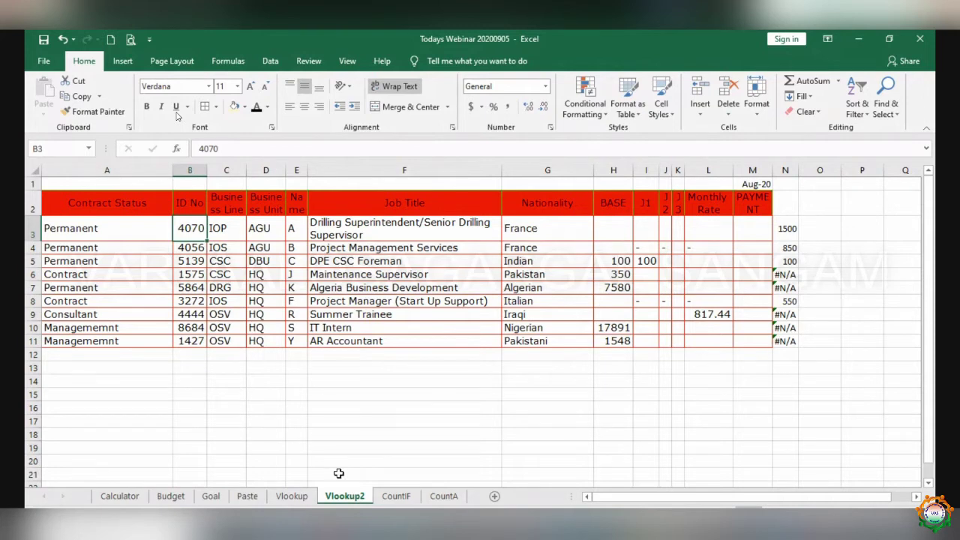
click(199, 272)
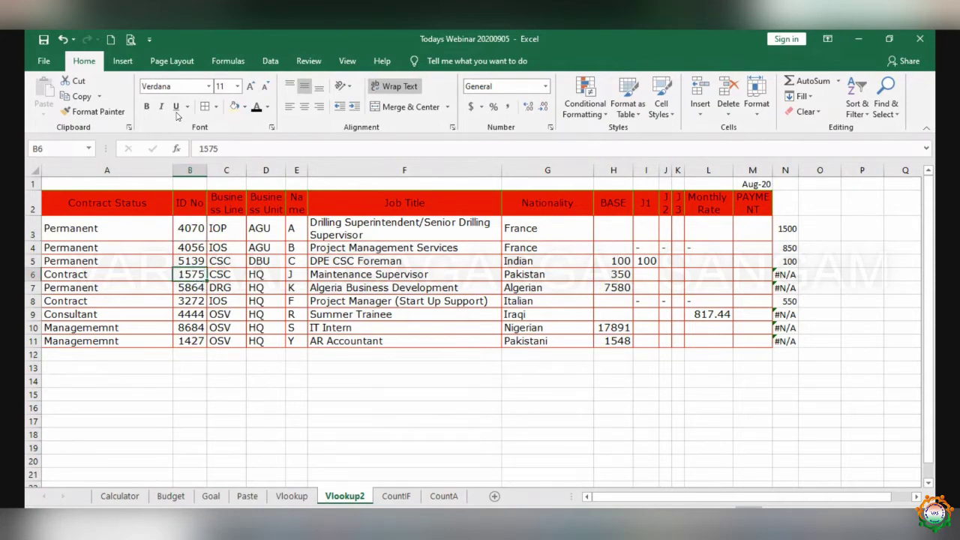
Step: Clear N3's existing lookup formula and begin a new formula with =
click(786, 229)
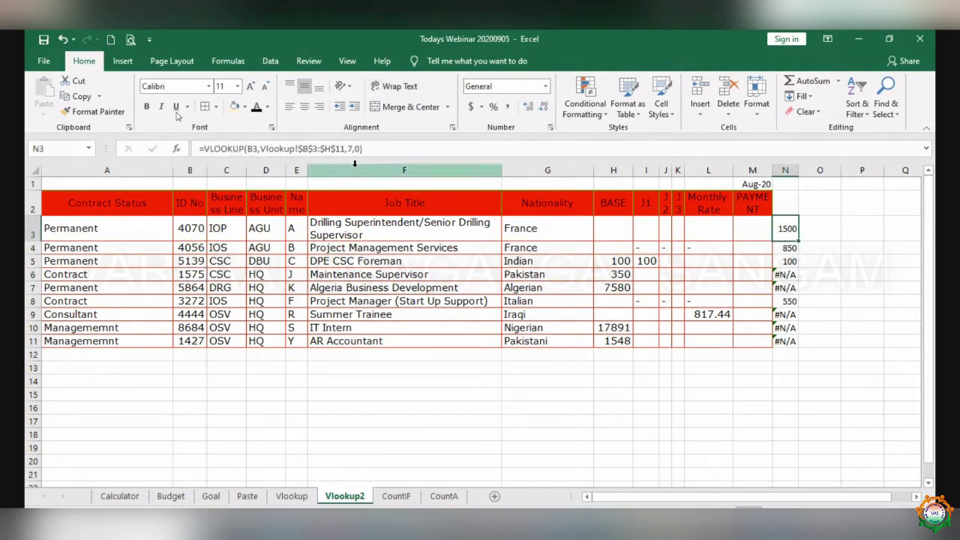
key(Delete)
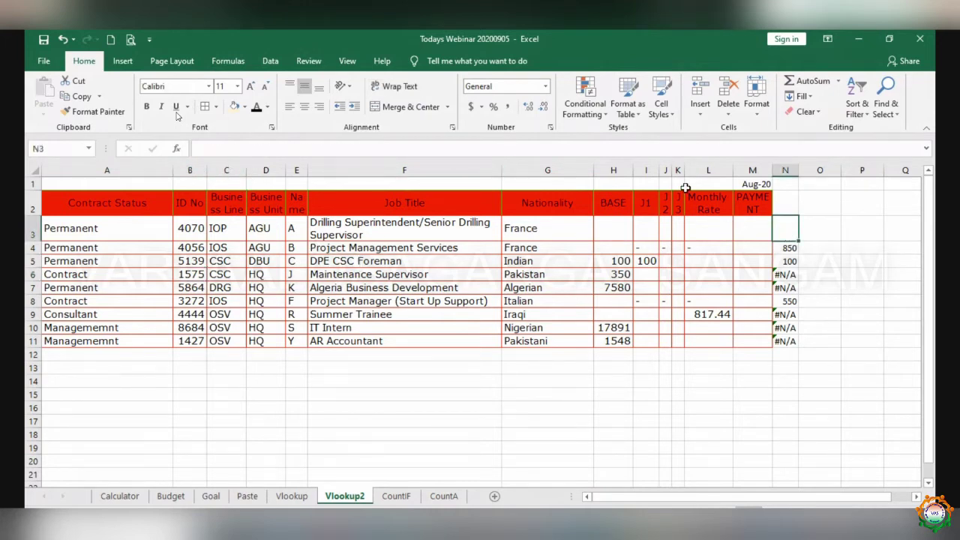
text(=)
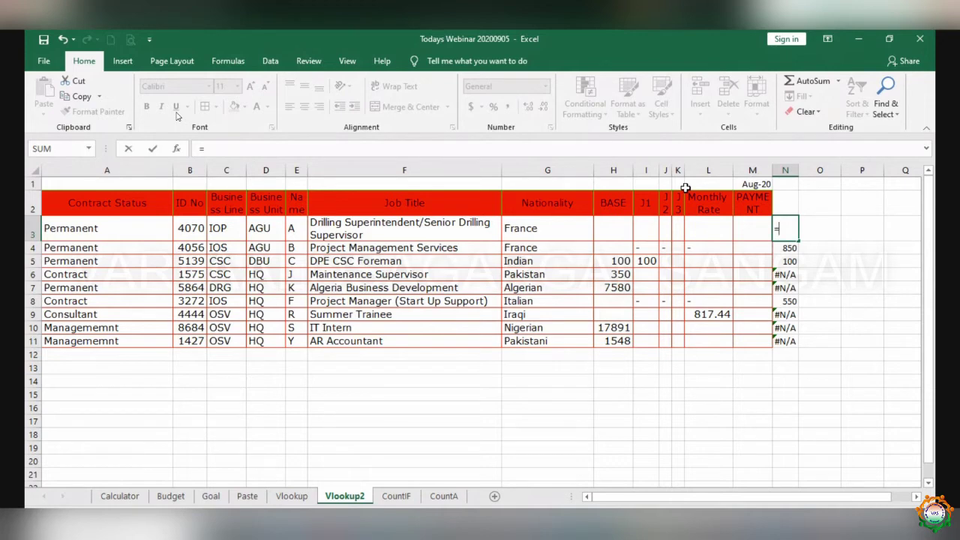
Step: Begin N3's formula as =vlookup(B3, using the ID in B3 as the lookup value
text(v)
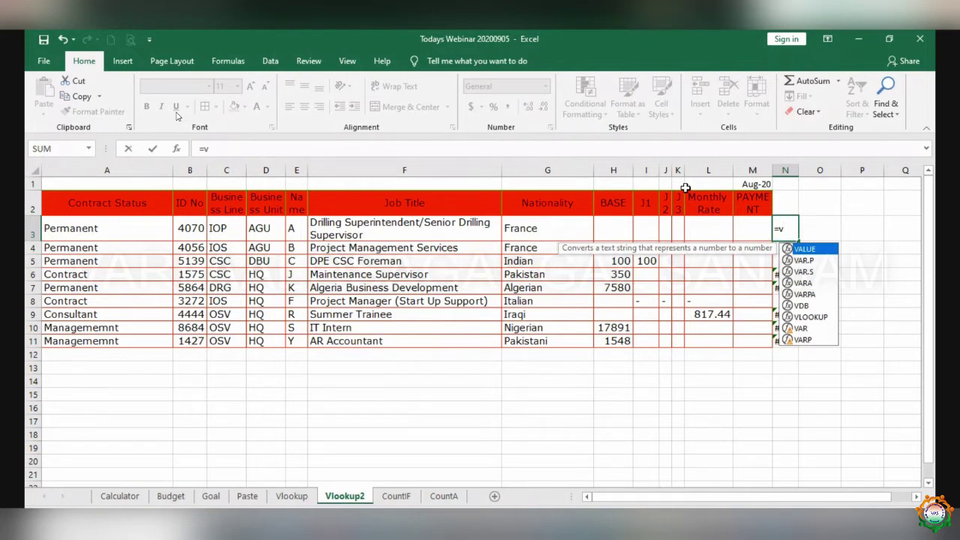
text(lookup)
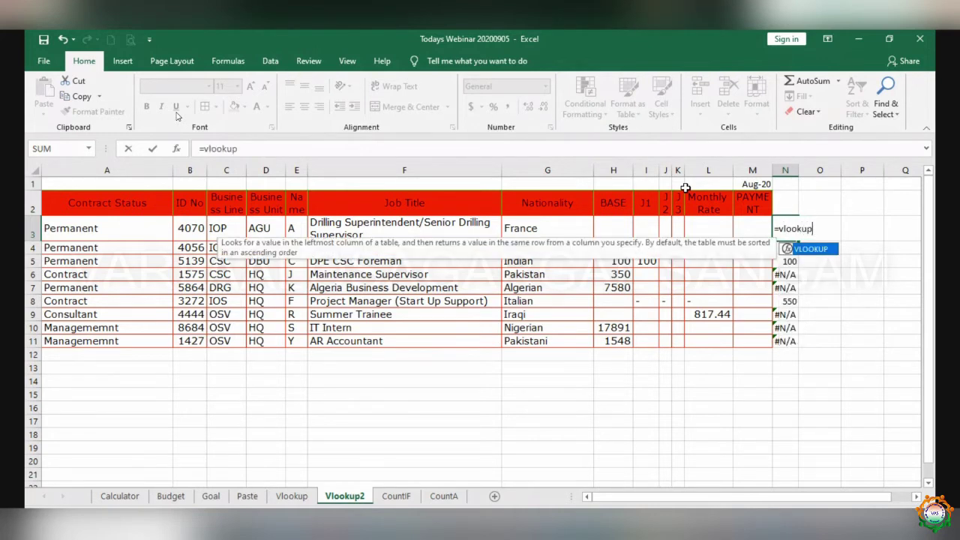
text(()
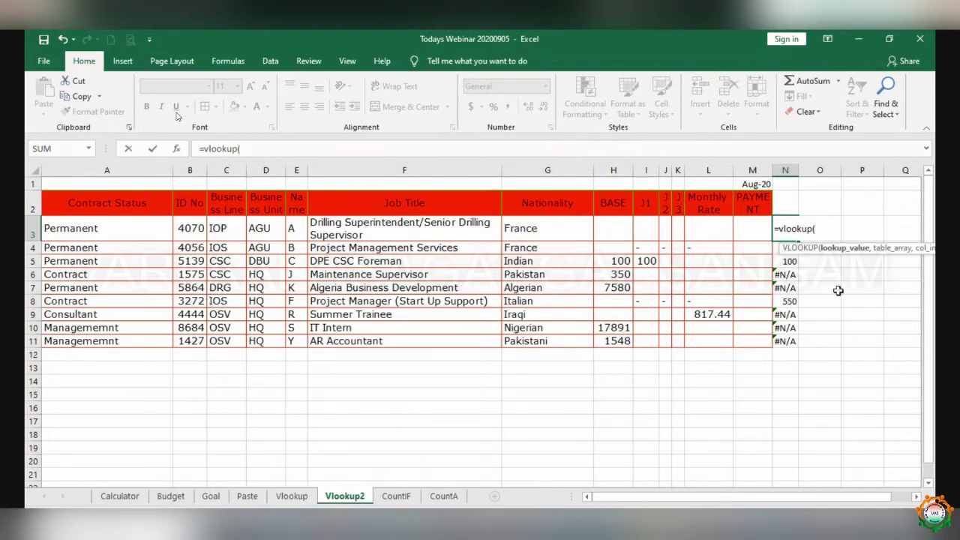
click(196, 229)
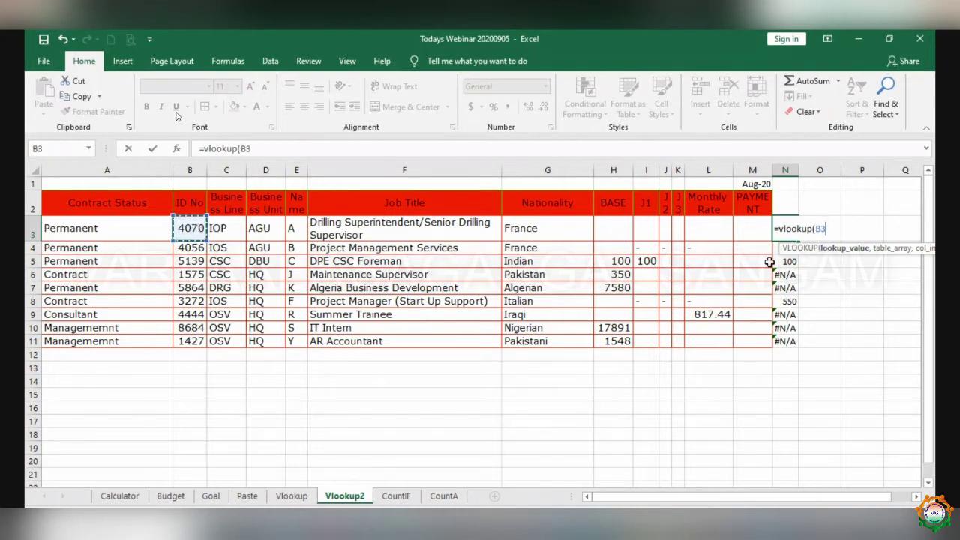
text(,)
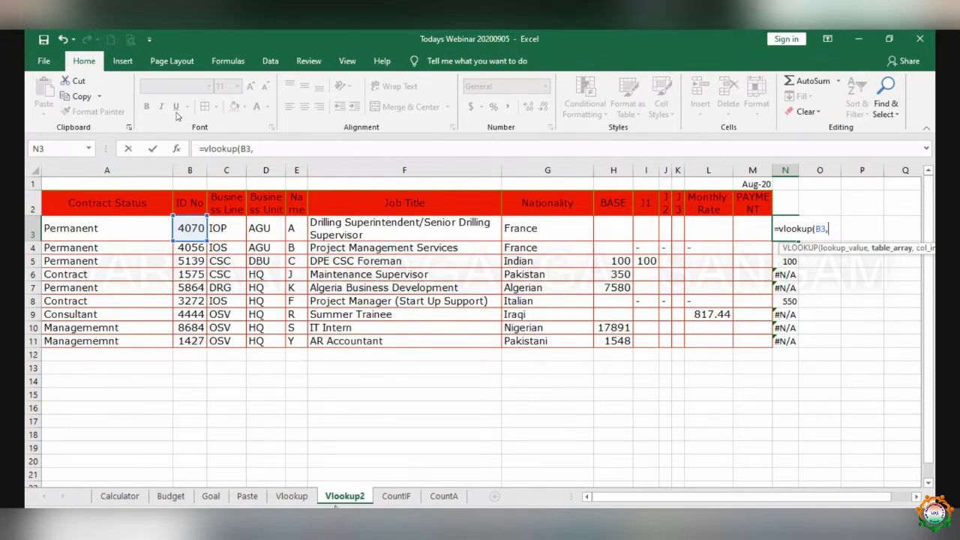
Step: Pick a table range on the Vlookup sheet, then remove the trial references from the formula
click(293, 496)
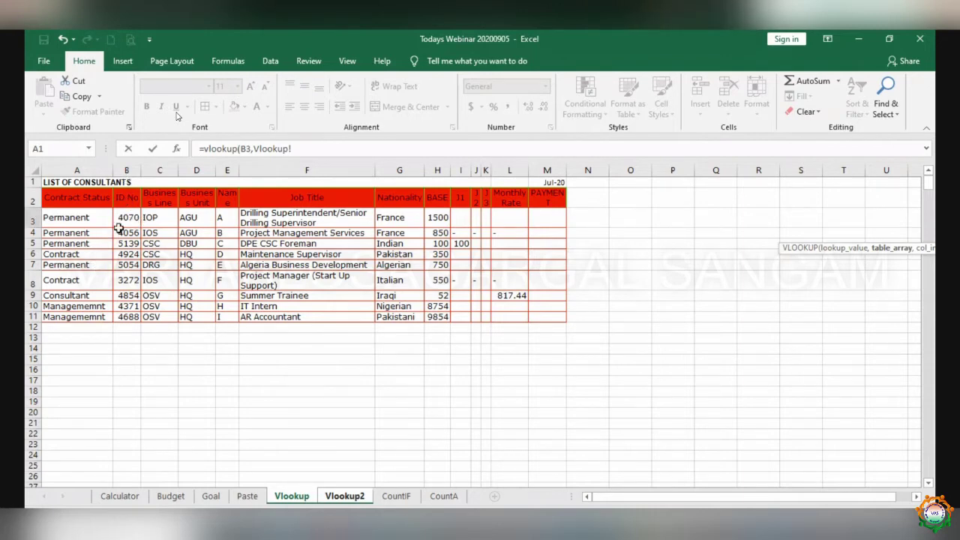
drag(132, 216, 439, 315)
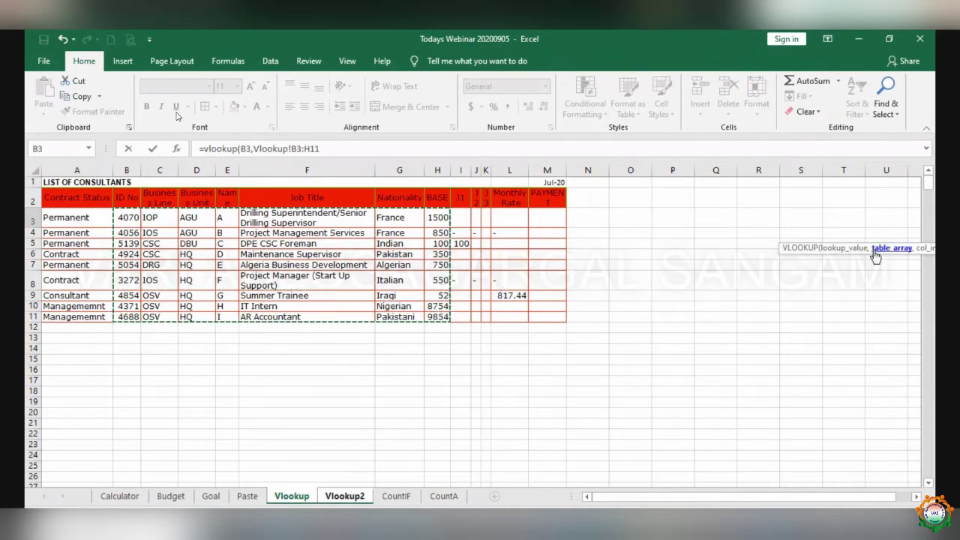
click(341, 152)
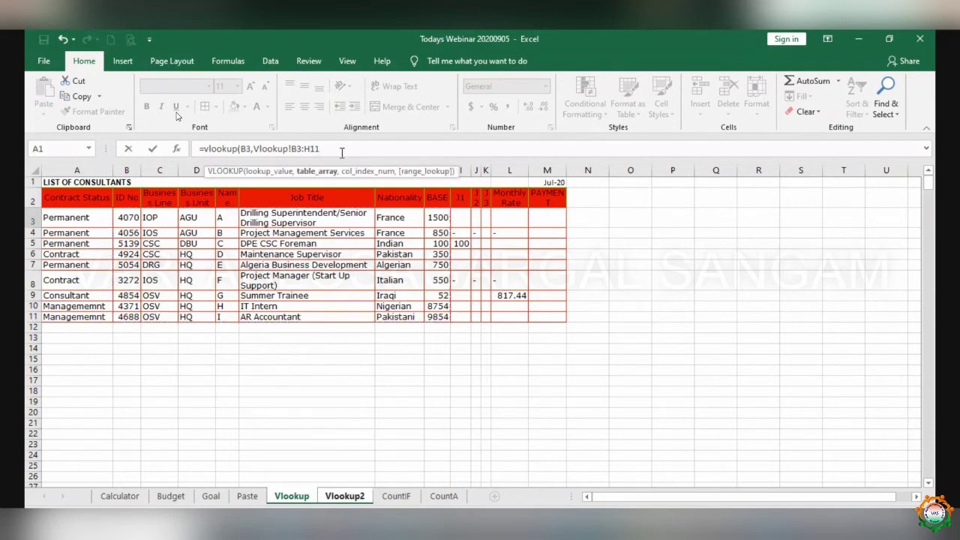
text(,)
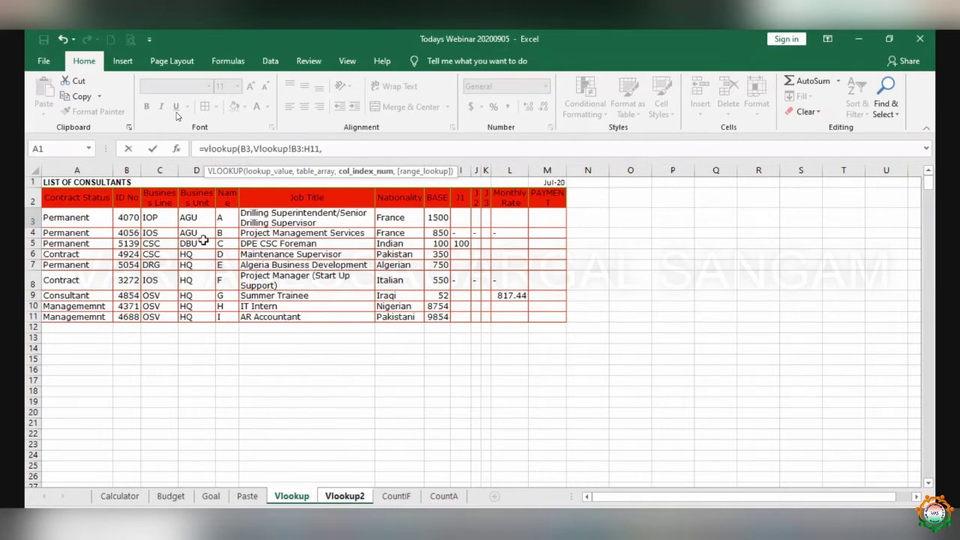
click(126, 222)
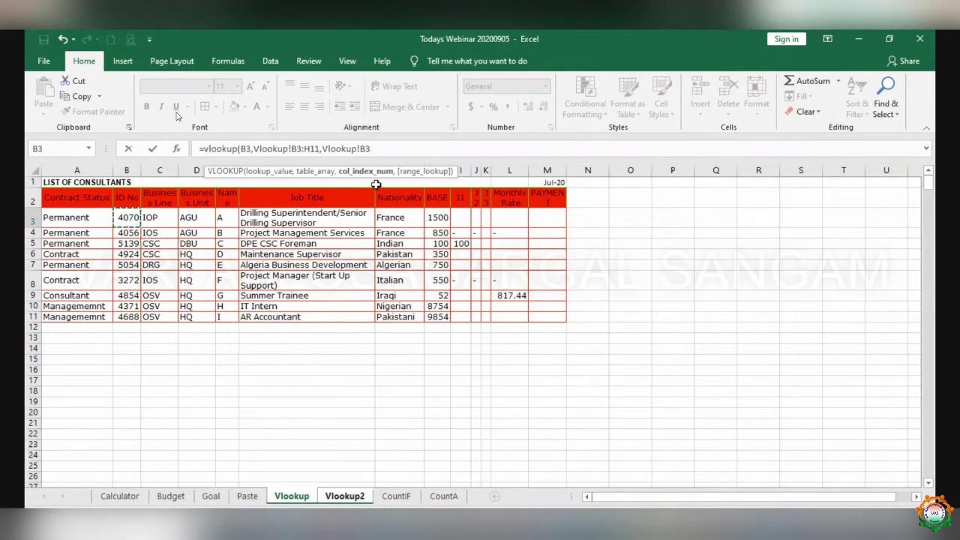
key(BackSpace)
key(BackSpace)
key(BackSpace)
key(BackSpace)
key(BackSpace)
key(BackSpace)
key(BackSpace)
key(BackSpace)
key(BackSpace)
key(BackSpace)
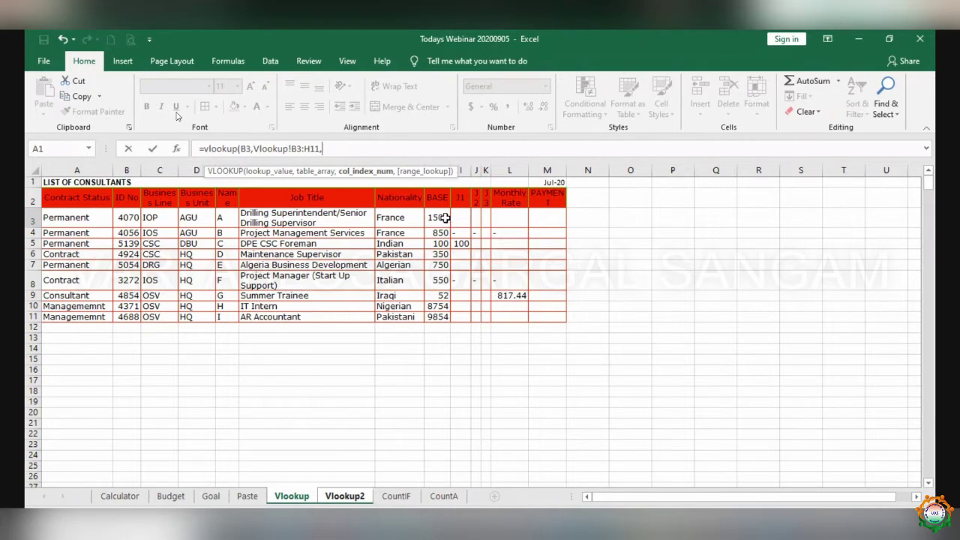
click(136, 217)
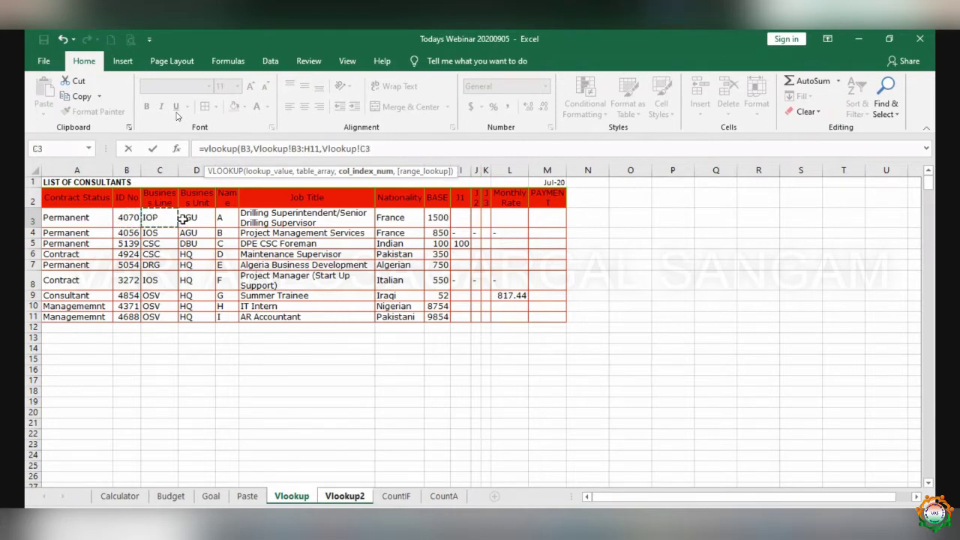
click(227, 221)
click(438, 222)
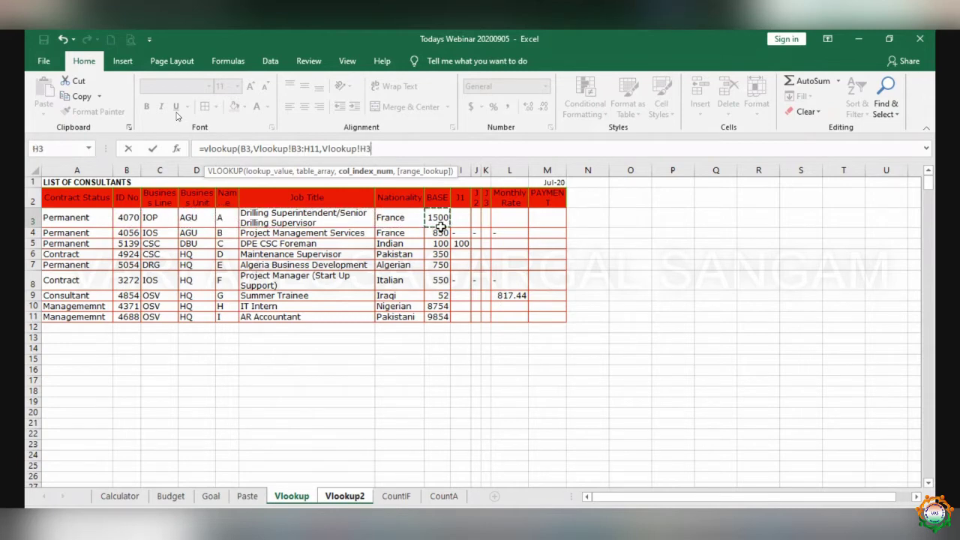
key(BackSpace)
key(BackSpace)
key(BackSpace)
key(BackSpace)
key(BackSpace)
key(BackSpace)
key(BackSpace)
key(BackSpace)
key(BackSpace)
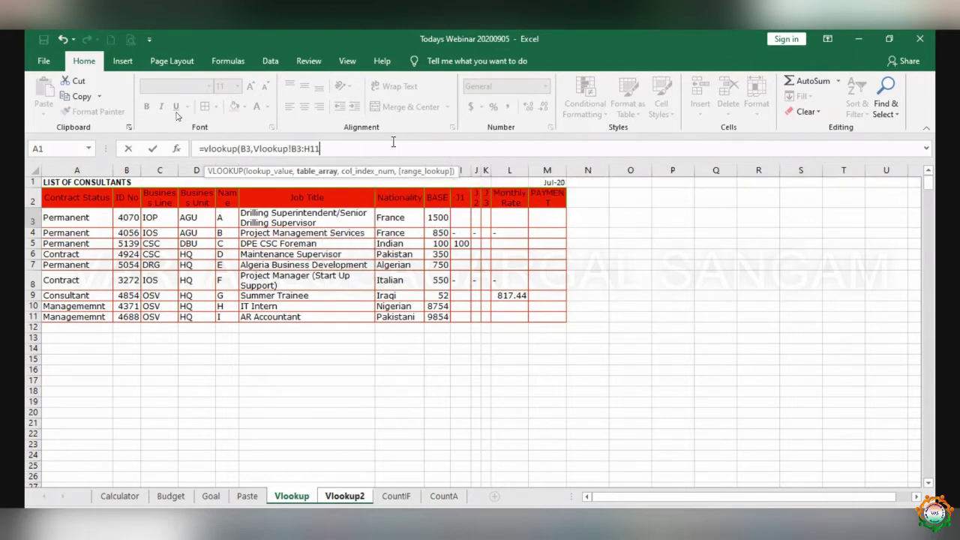
key(BackSpace)
key(BackSpace)
key(BackSpace)
key(BackSpace)
key(BackSpace)
key(BackSpace)
key(BackSpace)
key(BackSpace)
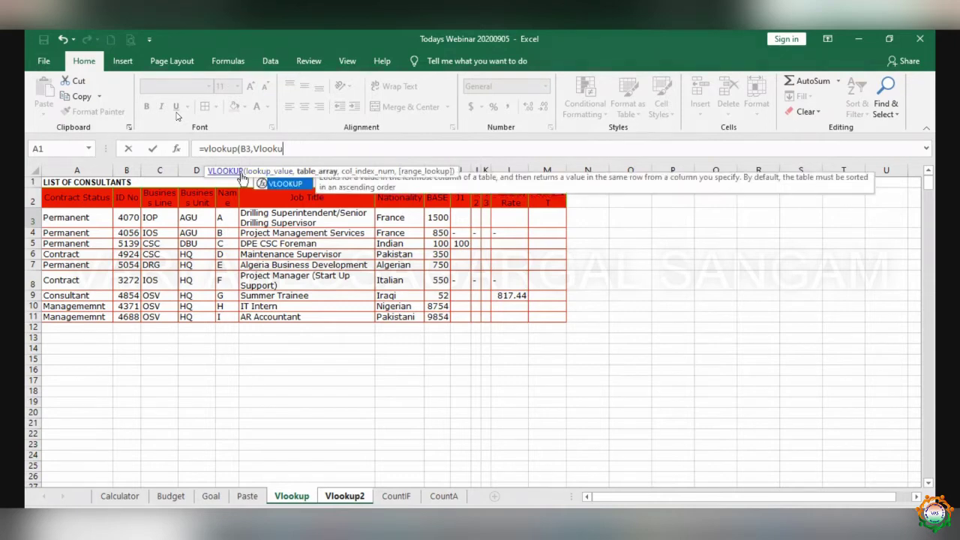
key(BackSpace)
key(BackSpace)
key(BackSpace)
key(BackSpace)
key(BackSpace)
key(BackSpace)
Step: Set the table to Vlookup!B3:G10 with column 7 and exact match 0, and commit the formula
click(132, 219)
drag(149, 233, 423, 309)
text(,)
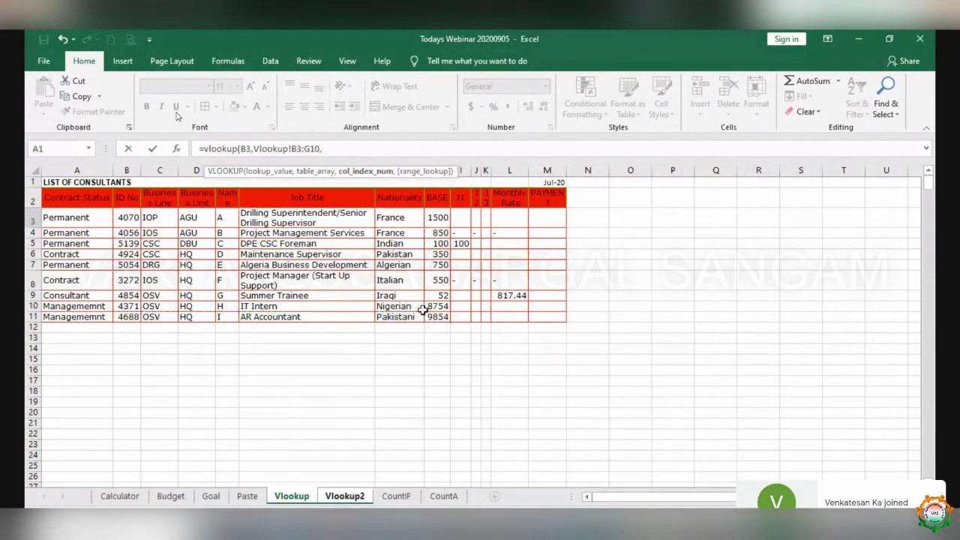
text(7,)
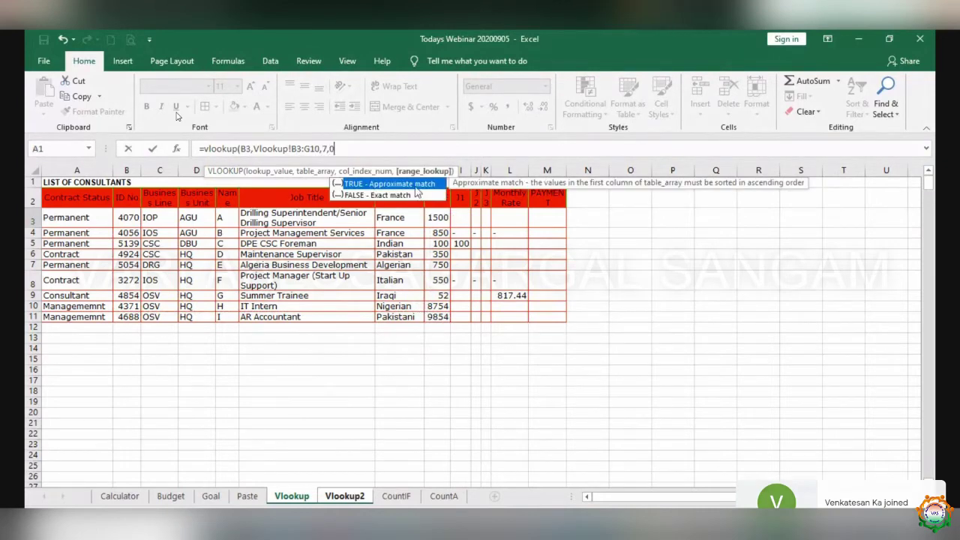
text(0))
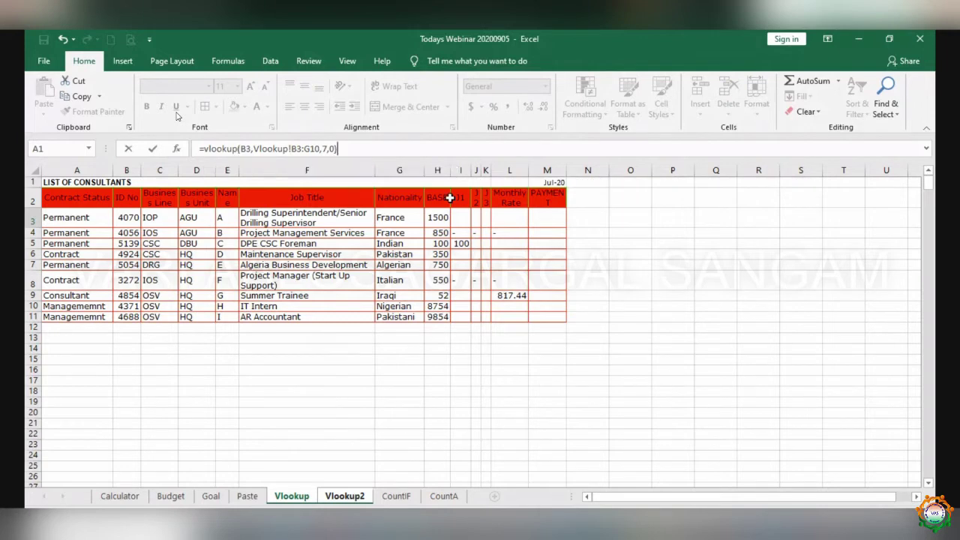
key(Return)
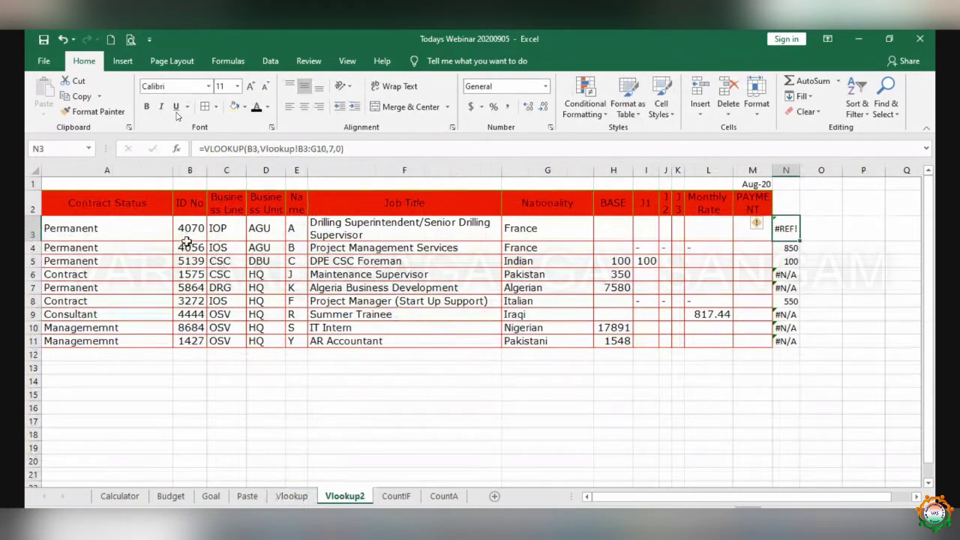
Step: Write =VLOOKUP(B3,Vlookup!B3:H11,7,0) in N3, returning 1500
text(=)
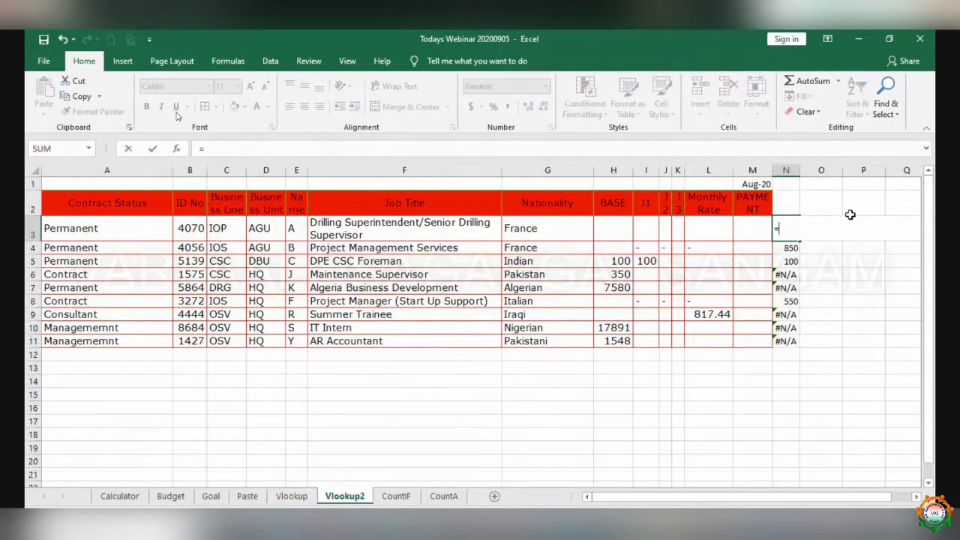
text(vlo)
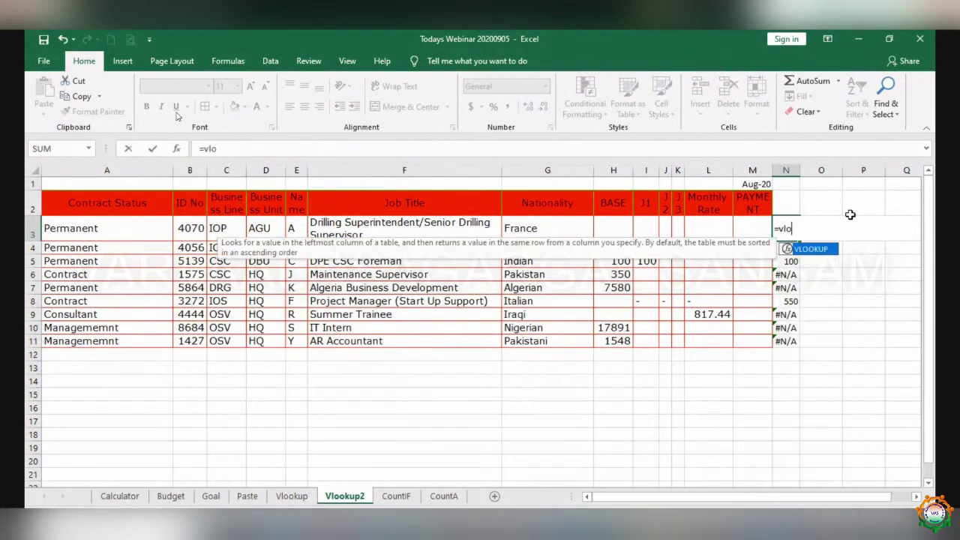
text(okp()
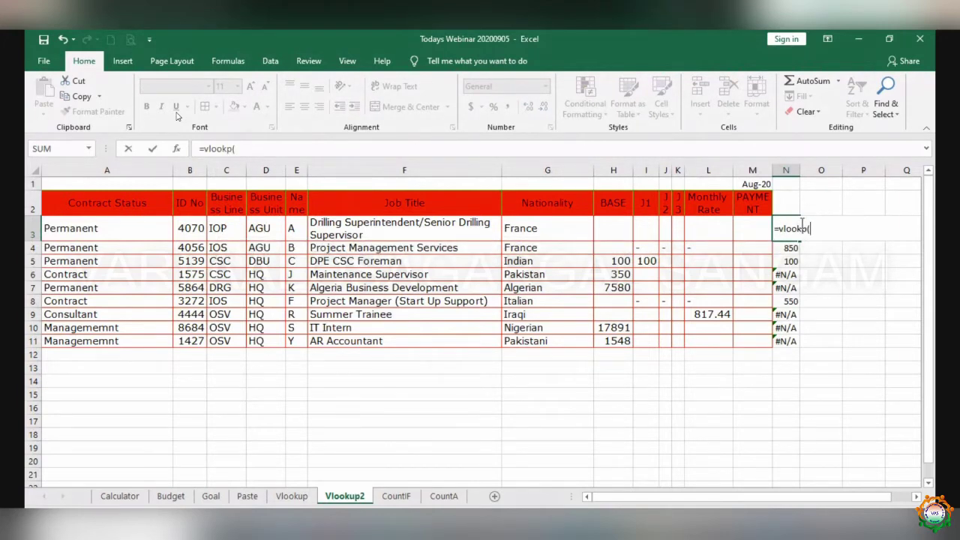
key(BackSpace)
key(BackSpace)
text(up()
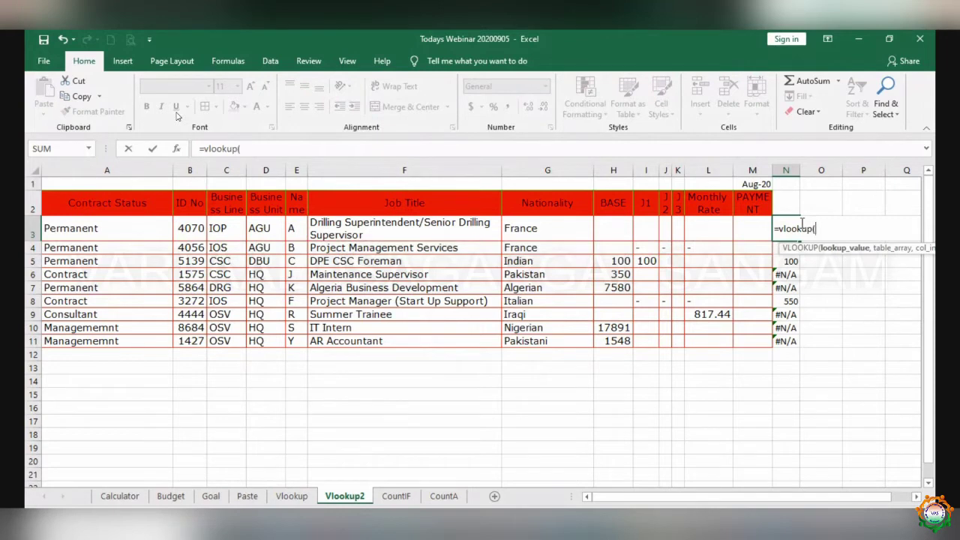
click(195, 232)
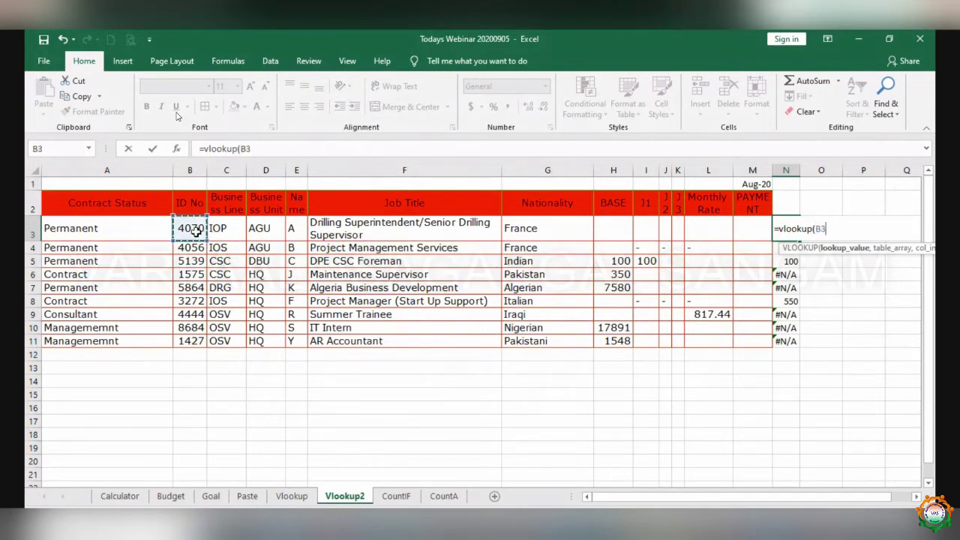
text(,)
click(290, 496)
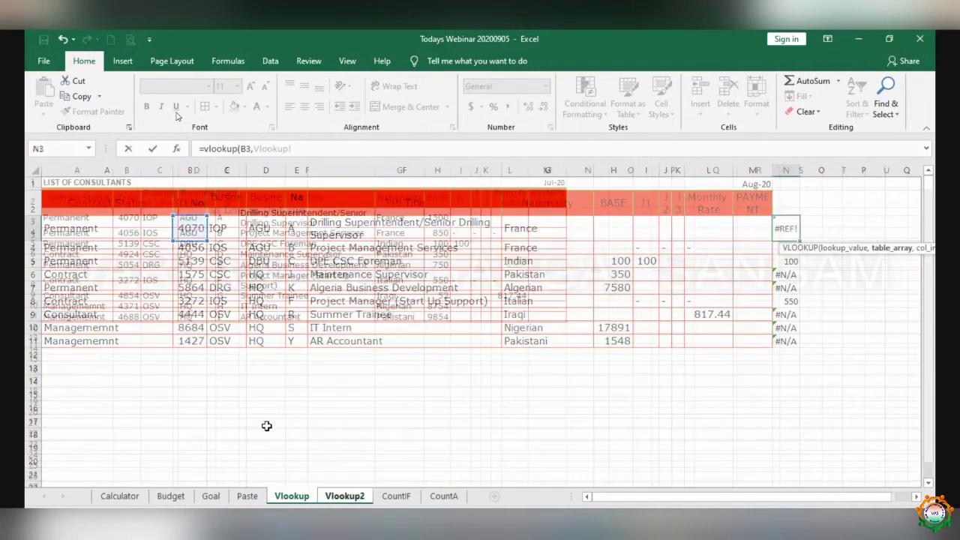
drag(128, 216, 441, 320)
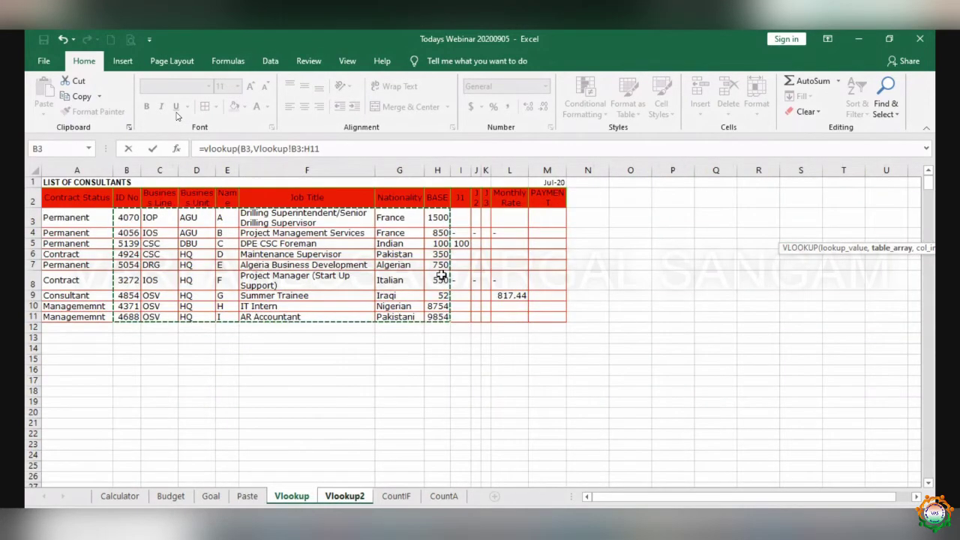
text(,)
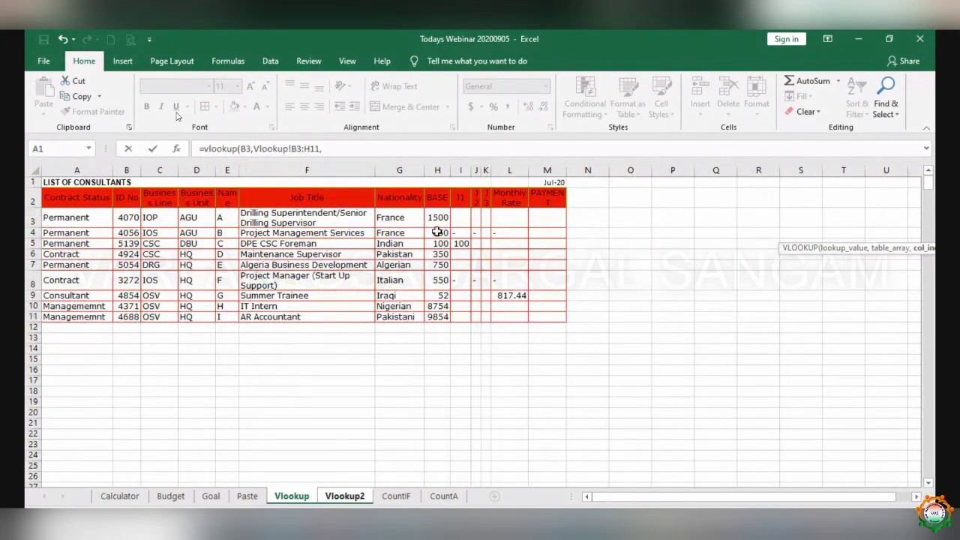
text(7,0))
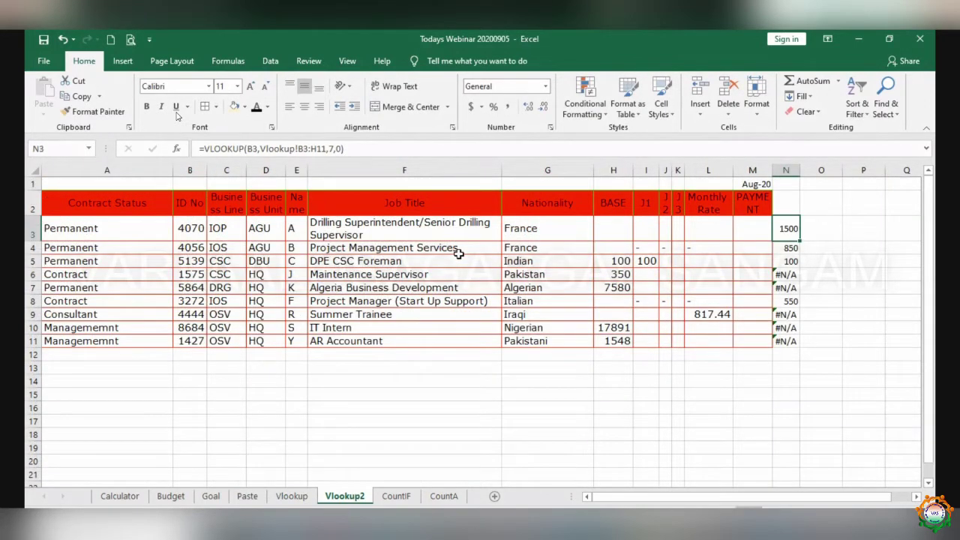
Step: Copy N3's lookup formula into N4 and inspect its shifted references
key(F2)
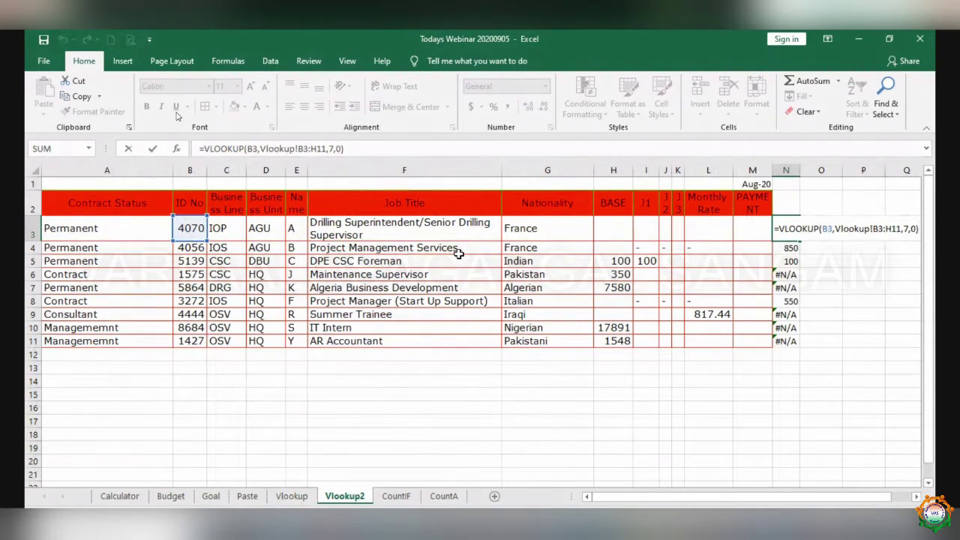
key(Escape)
key(Down)
key(Up)
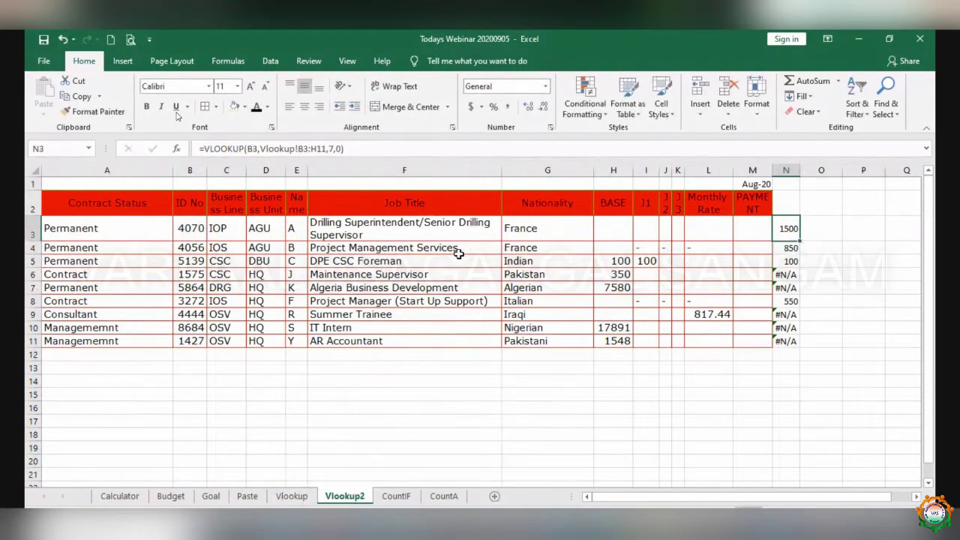
key(Down)
key(Up)
key(ctrl+c)
key(Down)
key(Return)
key(F2)
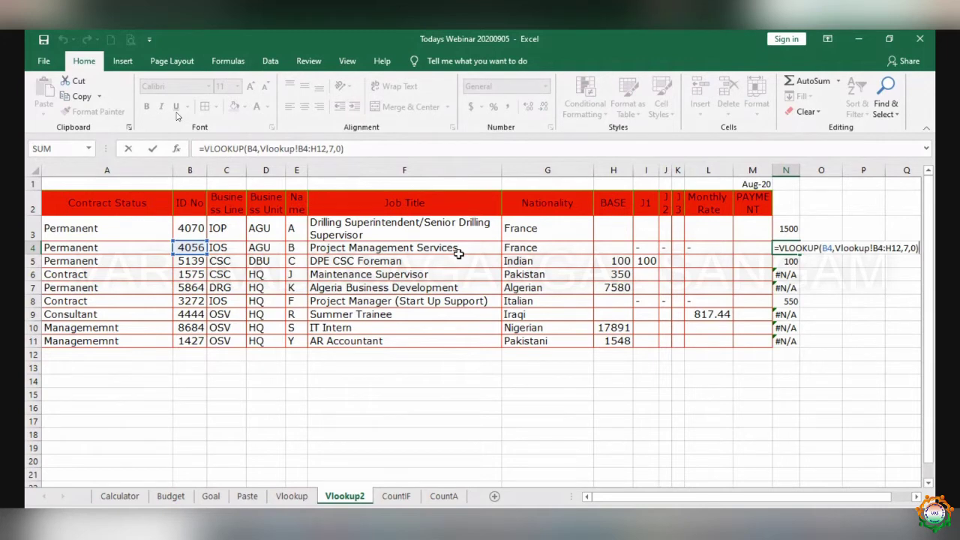
Step: Compare the N3 and N4 formulas, noting N4 returns 850
key(Escape)
key(Up)
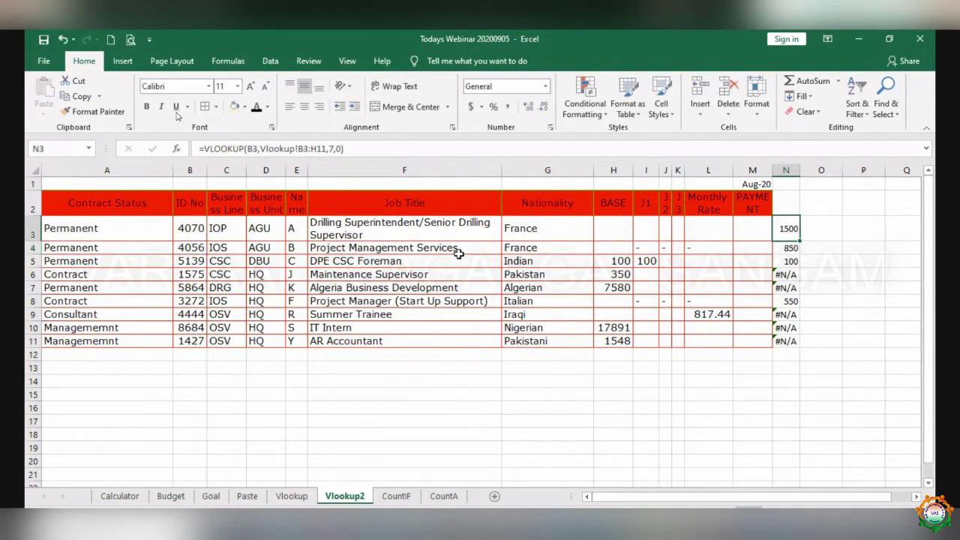
key(F2)
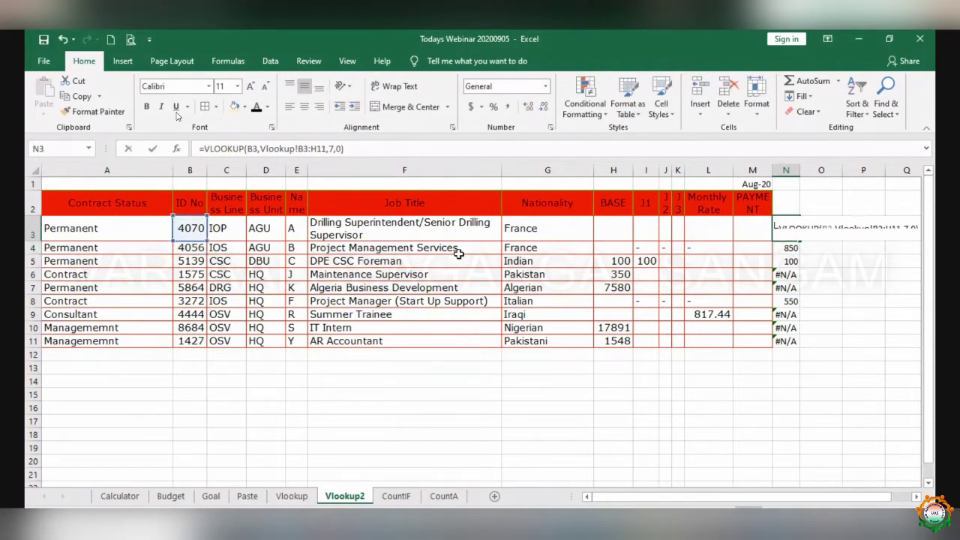
key(Left)
key(Left)
key(Left)
key(Left)
key(Left)
key(Escape)
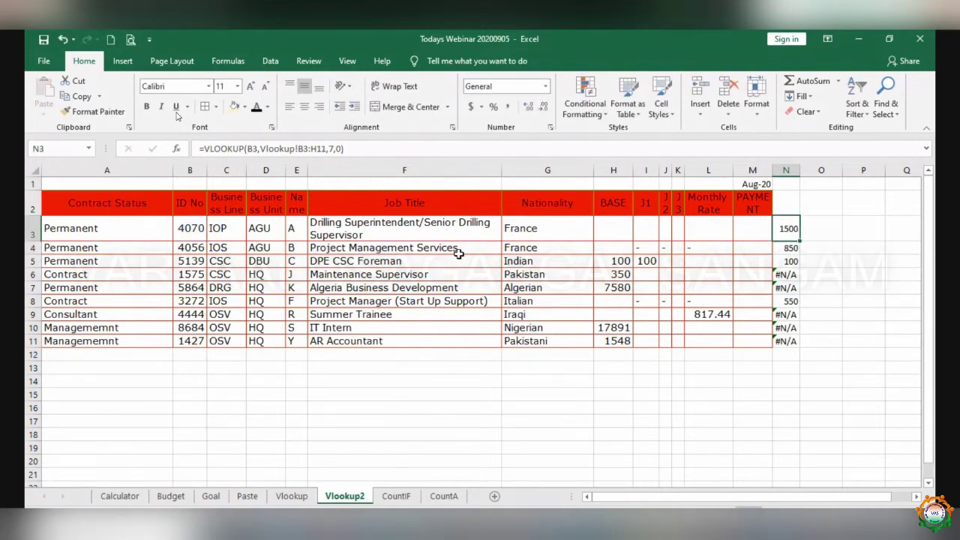
key(Down)
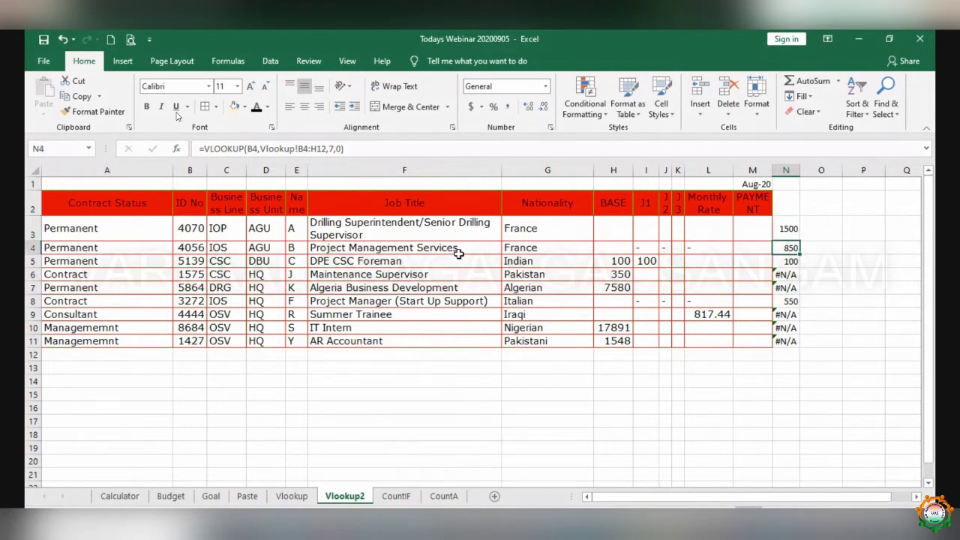
key(Up)
key(Down)
key(F2)
key(Escape)
key(Up)
Step: Lock N3's table range to Vlookup!$B$3:$H$11 with F4
key(F2)
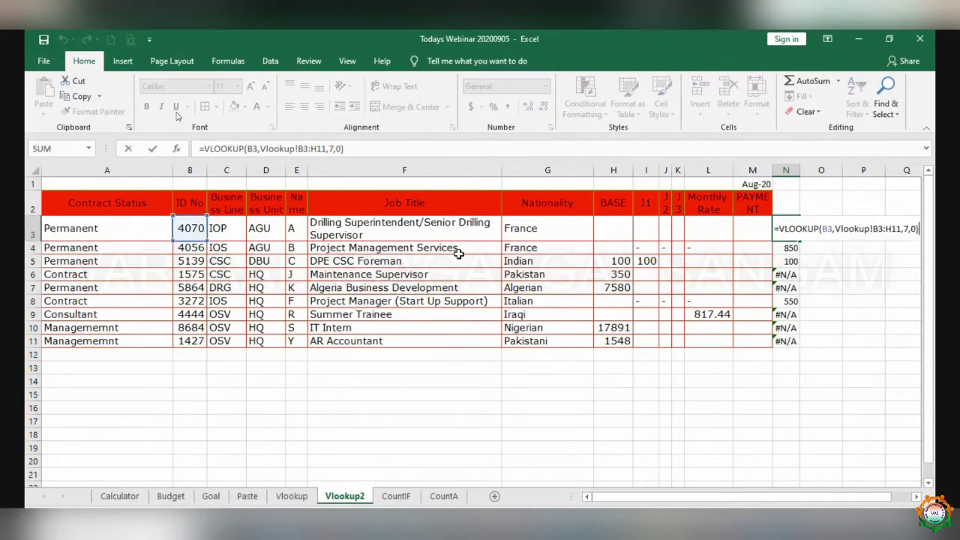
key(Left)
key(Left)
key(Left)
key(Left)
key(Left)
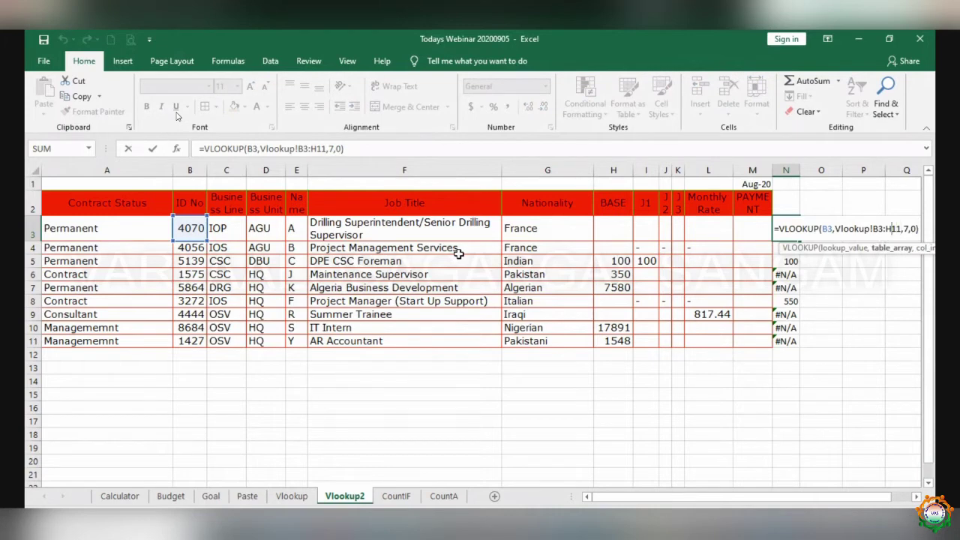
key(shift+Right)
key(shift+Right)
key(F4)
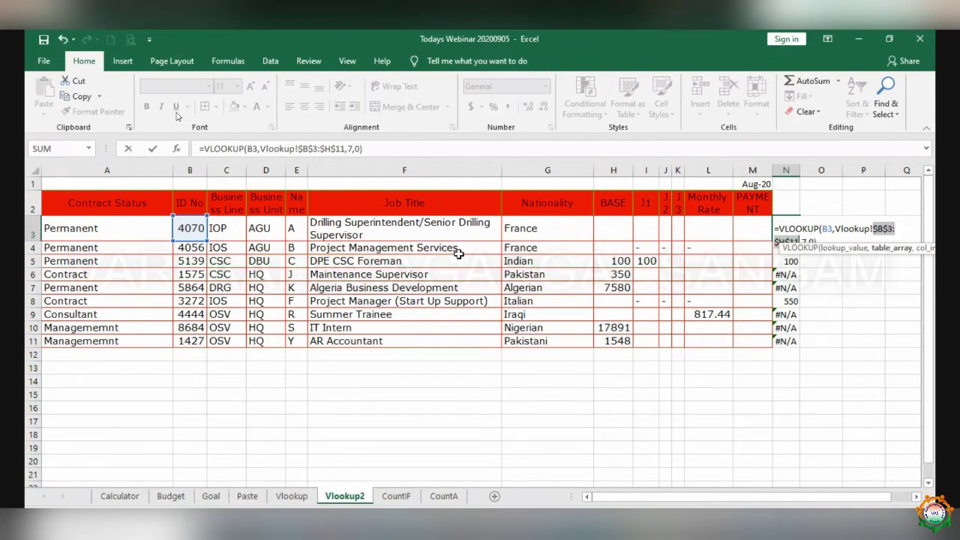
key(Return)
Step: Copy N3's formula down through N4:N11
key(Up)
key(ctrl+c)
key(Down)
key(ctrl+v)
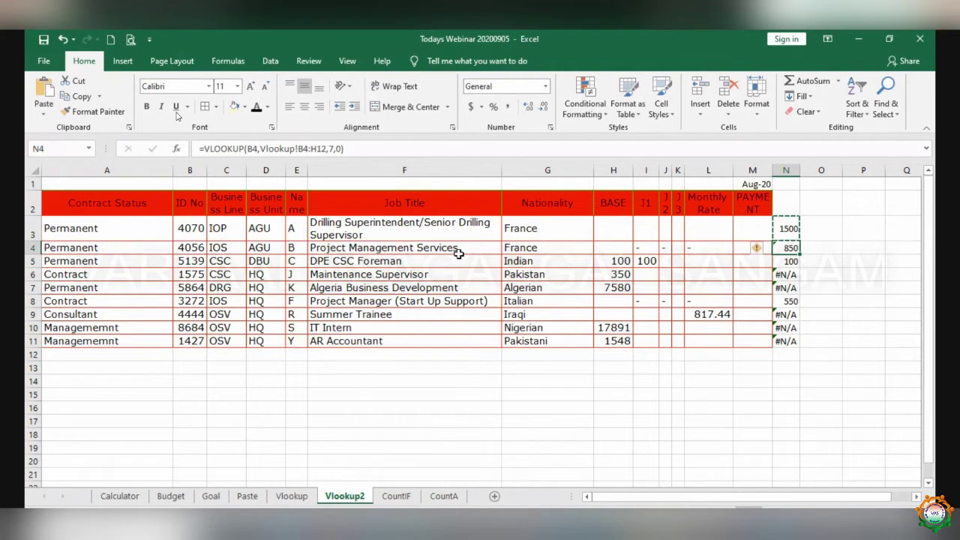
key(ctrl+shift+Down)
key(Return)
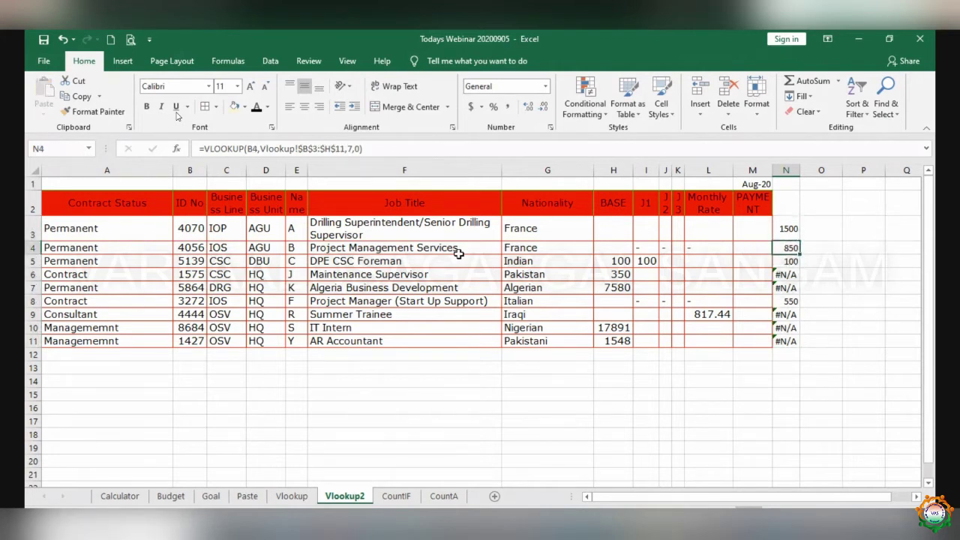
key(Up)
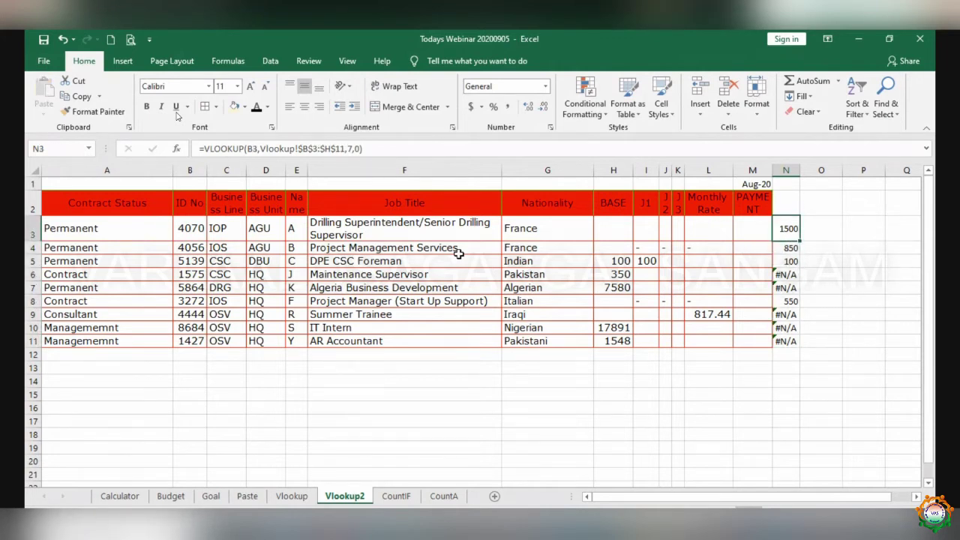
key(Down)
key(Down)
key(Down)
key(Down)
key(Down)
key(Down)
key(Down)
key(Down)
key(Up)
key(Up)
key(Up)
key(Up)
key(Up)
key(F2)
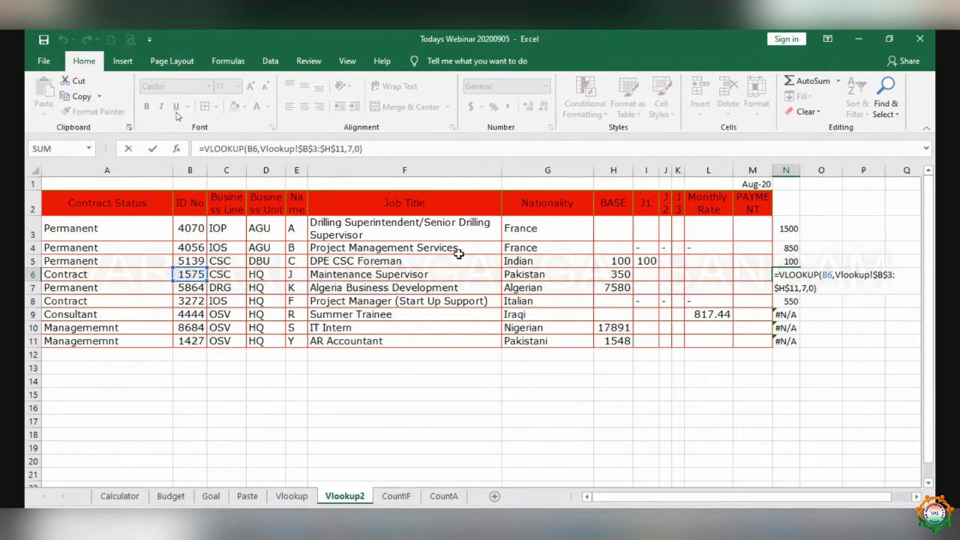
key(Return)
key(Down)
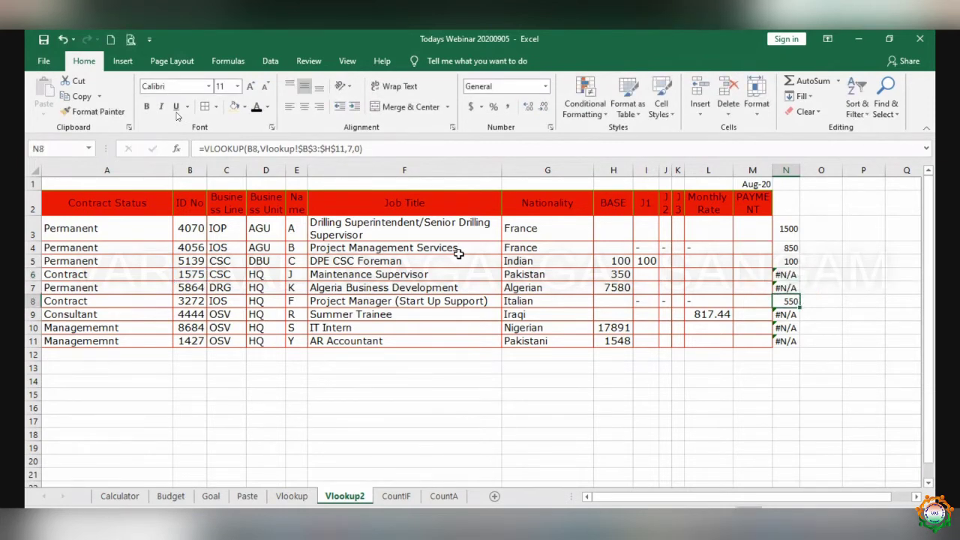
key(Down)
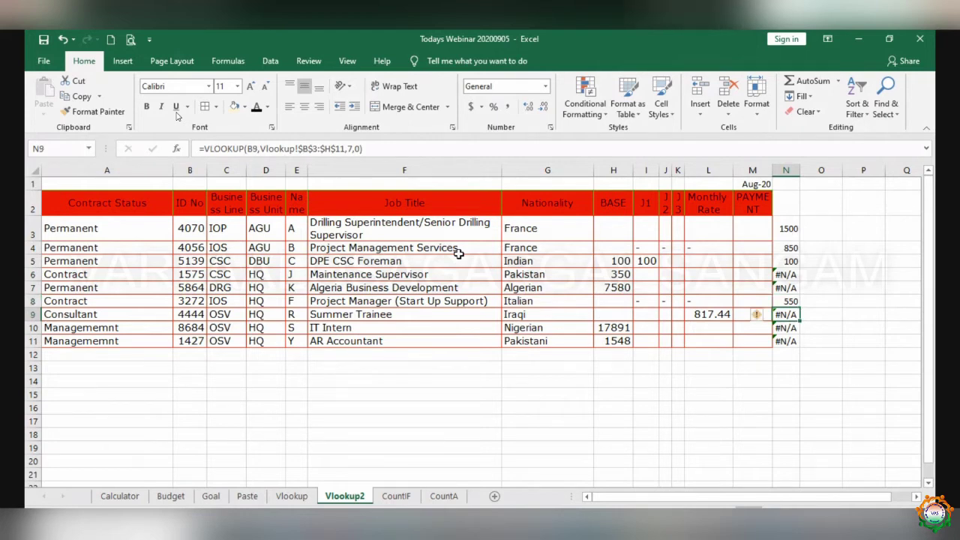
key(Up)
key(Up)
key(Up)
key(Up)
key(Up)
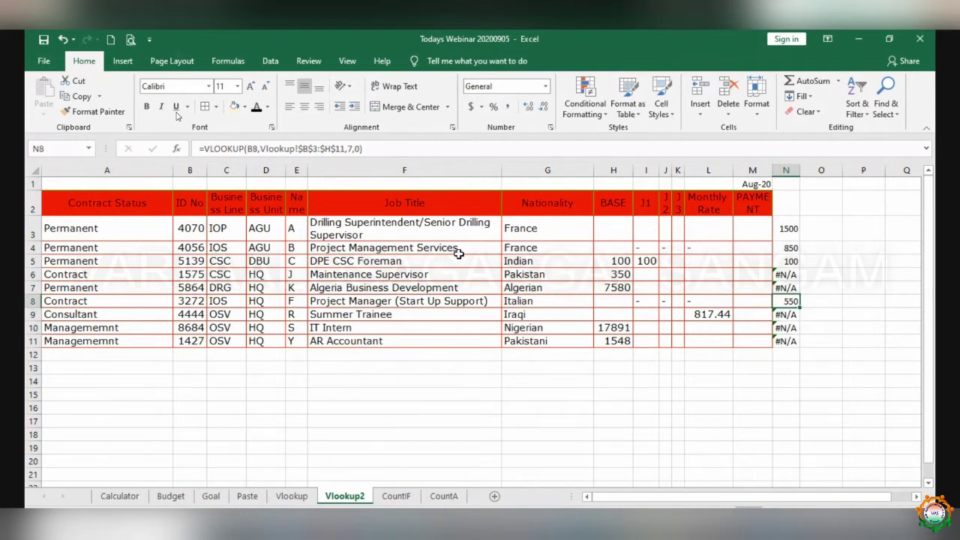
key(F2)
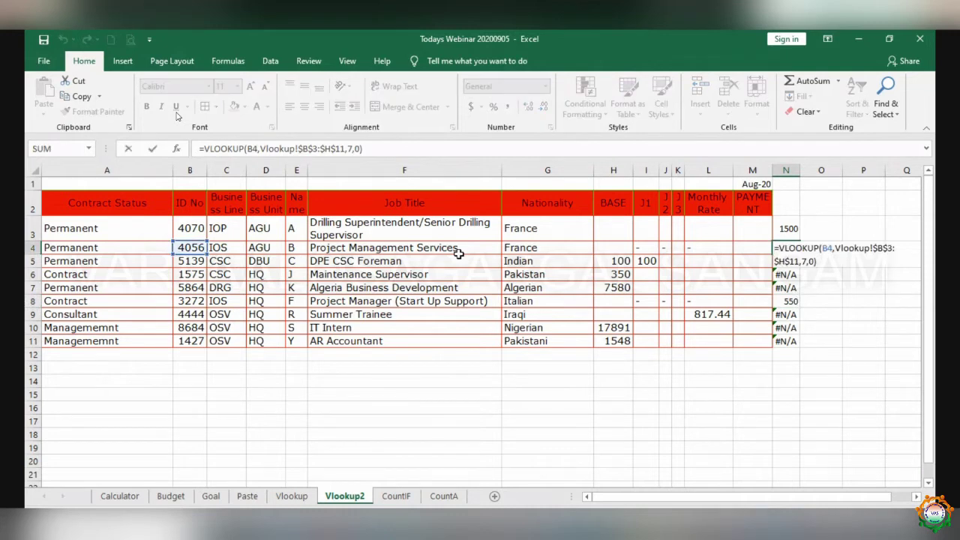
key(Escape)
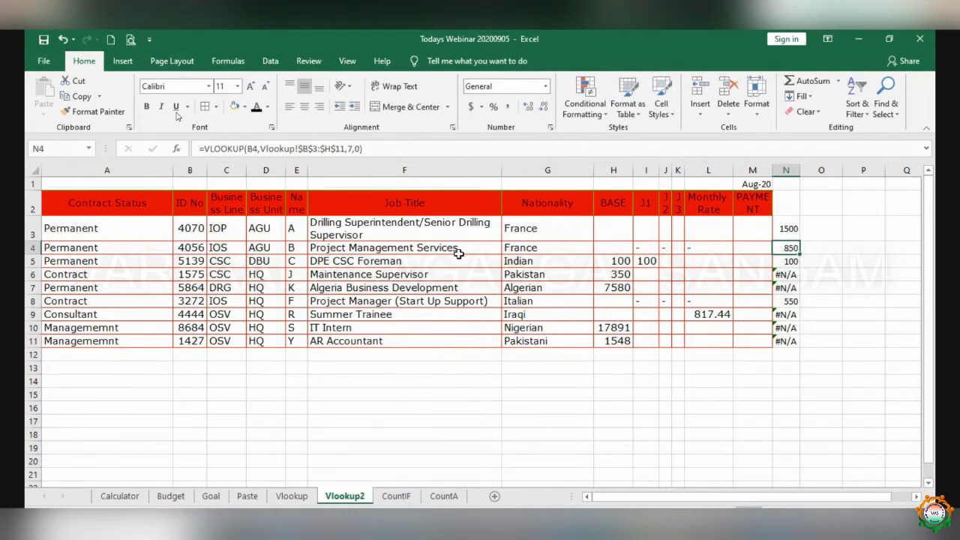
key(ctrl+Page_Up)
key(Down)
key(Tab)
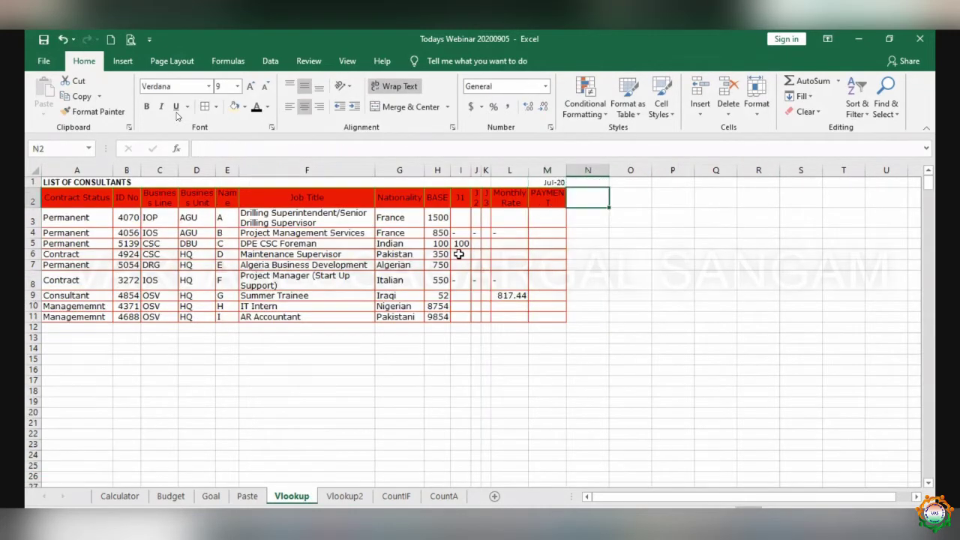
key(Return)
key(Left)
key(Left)
key(Left)
key(Down)
key(Down)
key(Left)
key(Left)
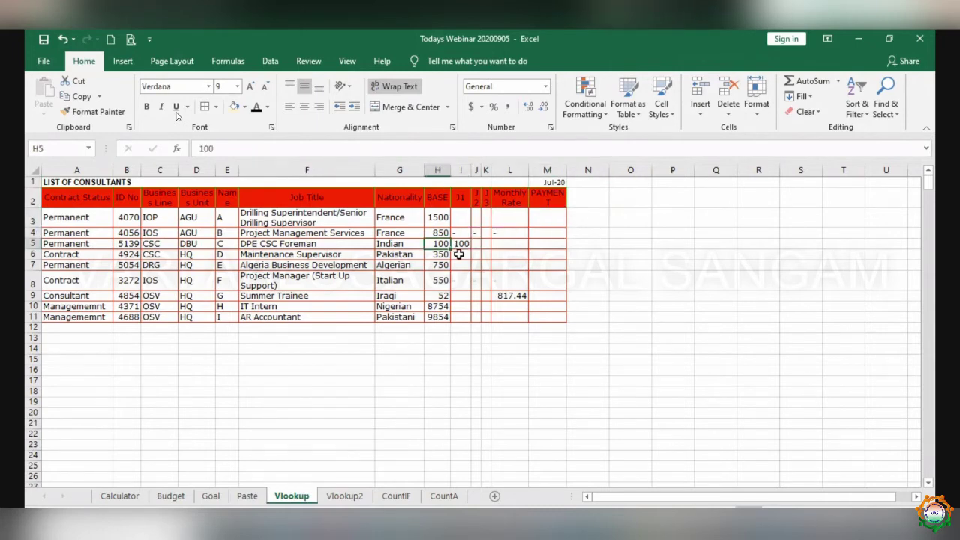
key(Down)
key(Left)
key(Right)
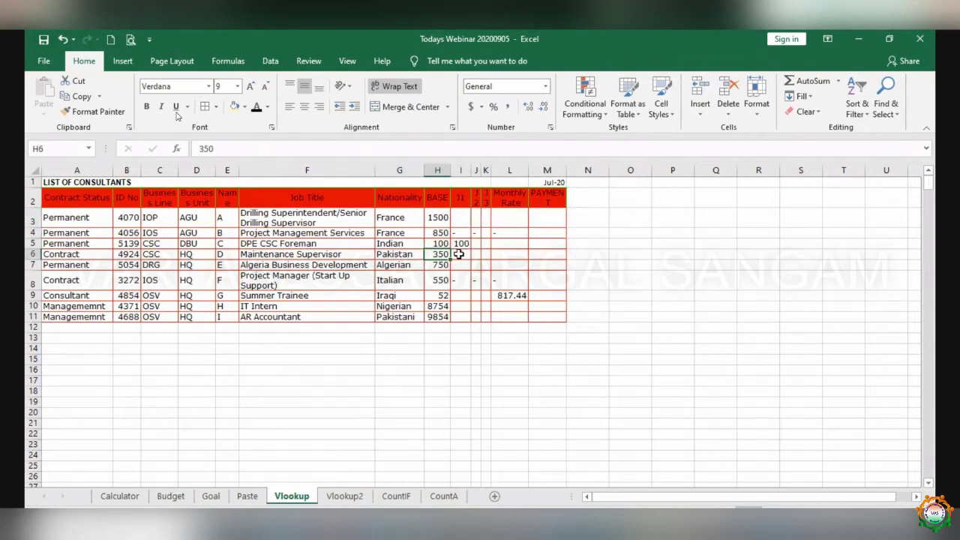
key(ctrl+Page_Down)
key(Down)
key(Up)
key(Left)
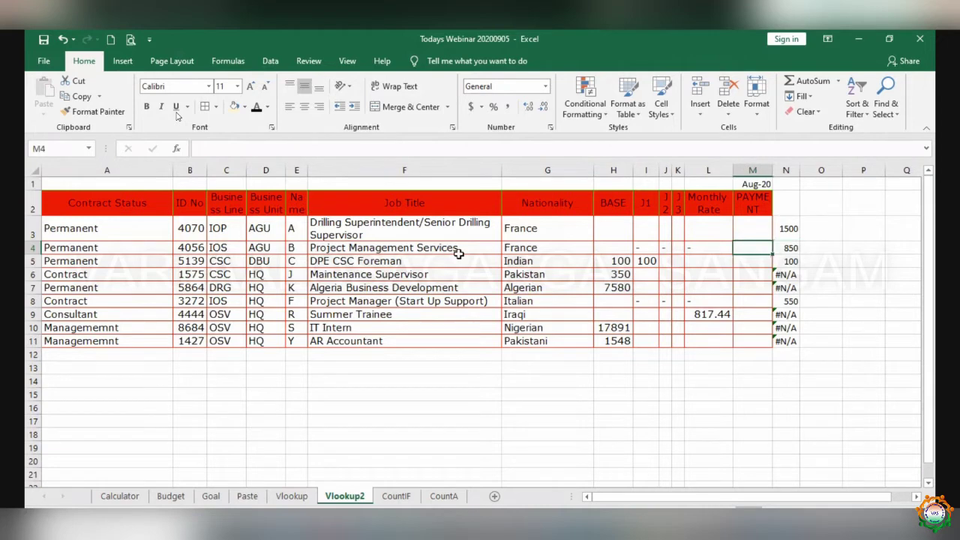
key(Left)
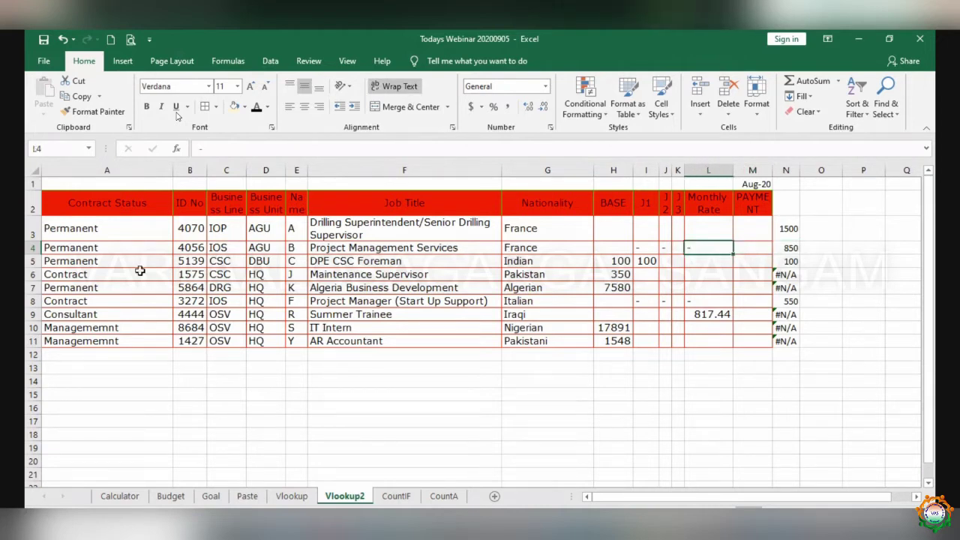
click(196, 272)
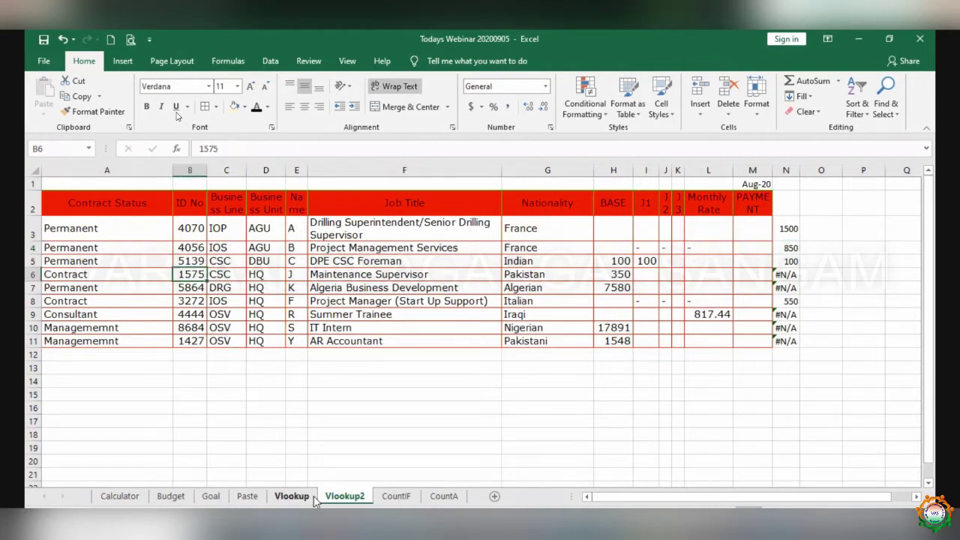
click(309, 498)
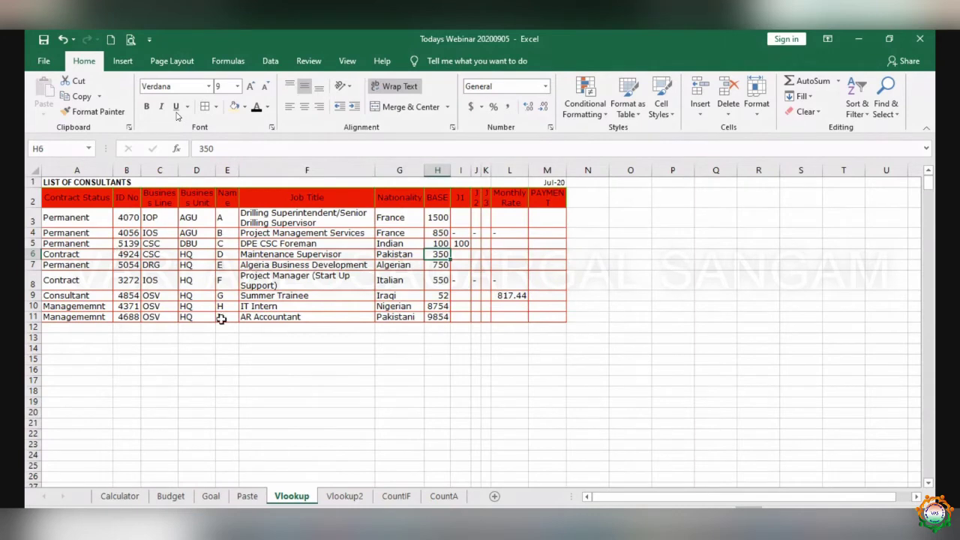
click(336, 495)
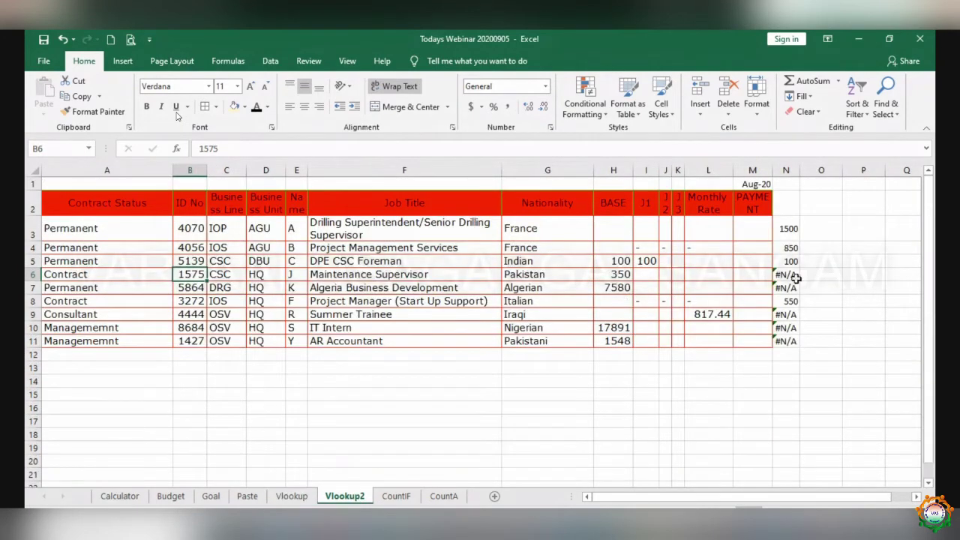
click(795, 277)
Step: Clear the #N/A results from N6, N7 and N9:N11
key(Delete)
key(Down)
key(Delete)
key(Down)
key(Down)
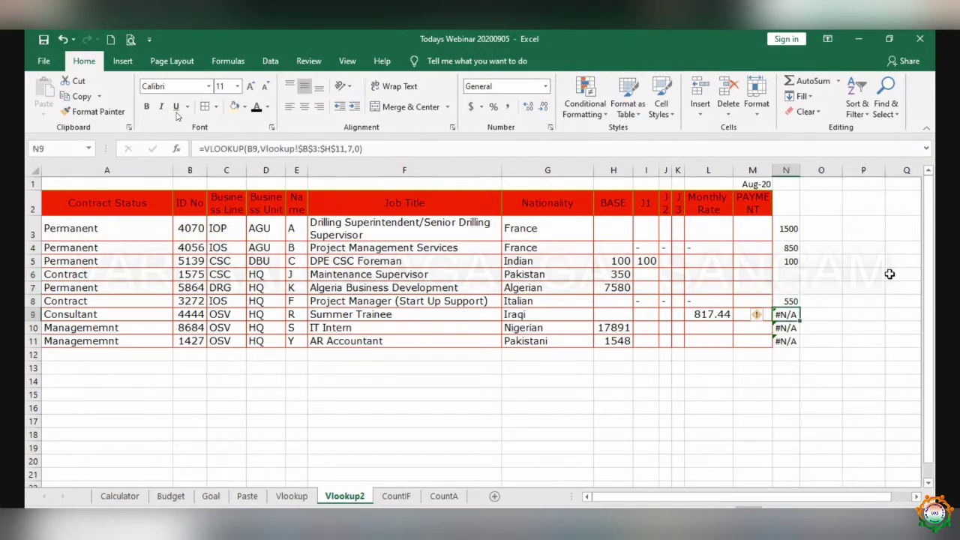
key(shift+Down)
key(shift+Down)
key(Delete)
key(Up)
key(Up)
key(Up)
key(Up)
key(Up)
key(Up)
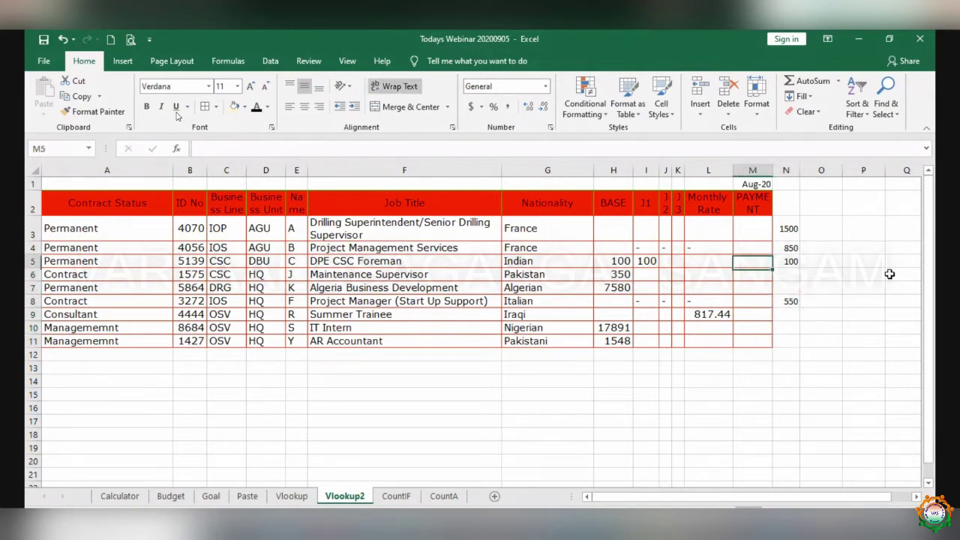
Step: Paste N3:N4 into H3:H4, then undo the paste that produced #REF! errors
key(shift+Down)
key(ctrl+v)
key(ctrl+c)
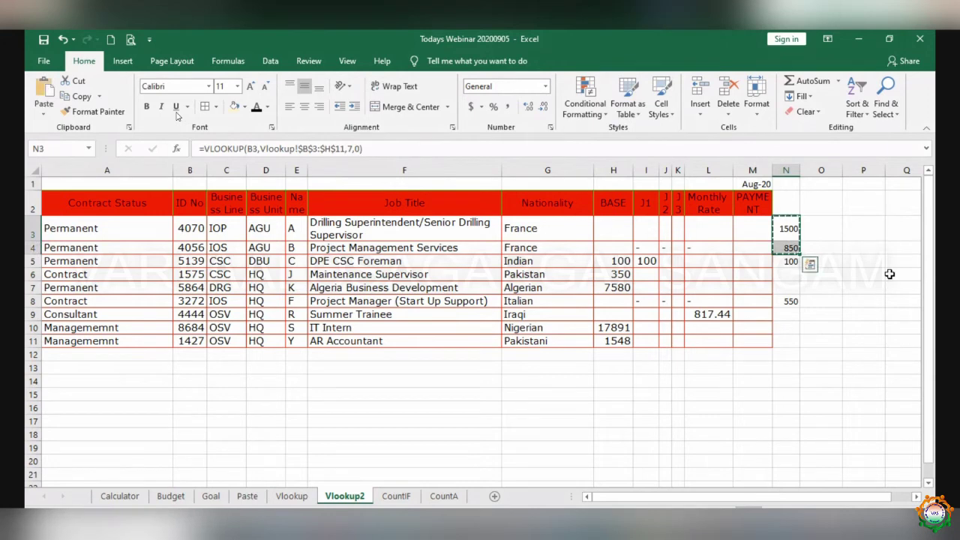
key(Left)
key(Left)
key(Left)
key(Left)
key(Left)
key(Left)
key(ctrl+v)
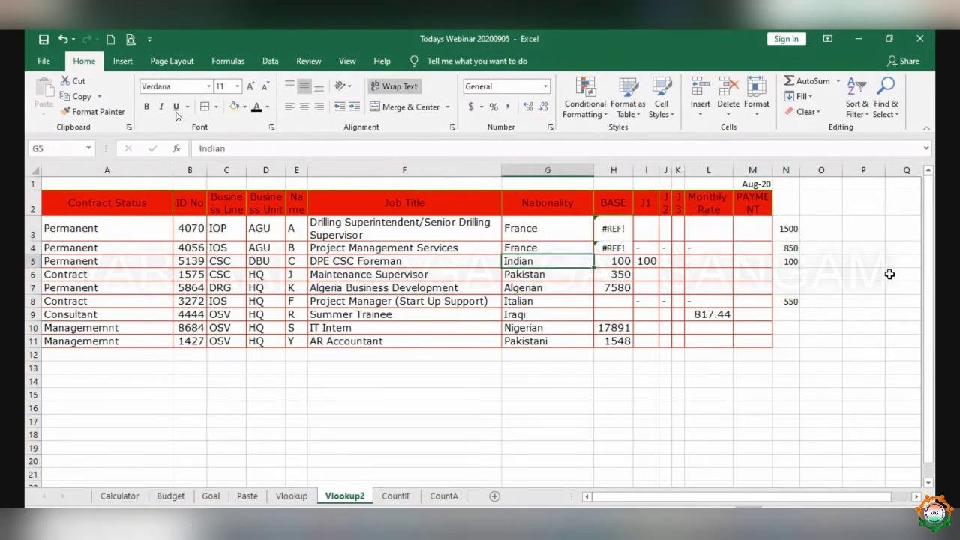
key(ctrl+z)
key(shift+Up)
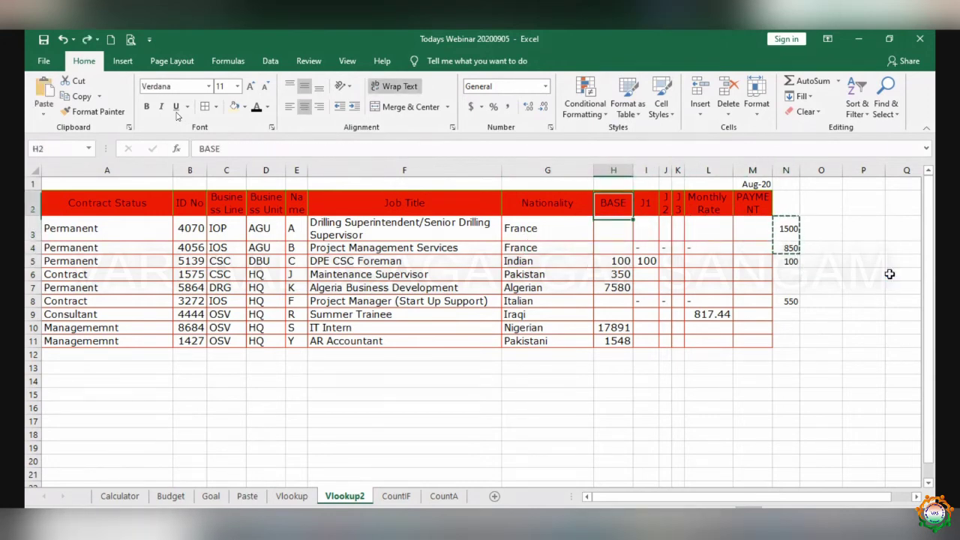
key(Right)
key(Right)
key(Right)
key(Right)
key(Right)
key(Right)
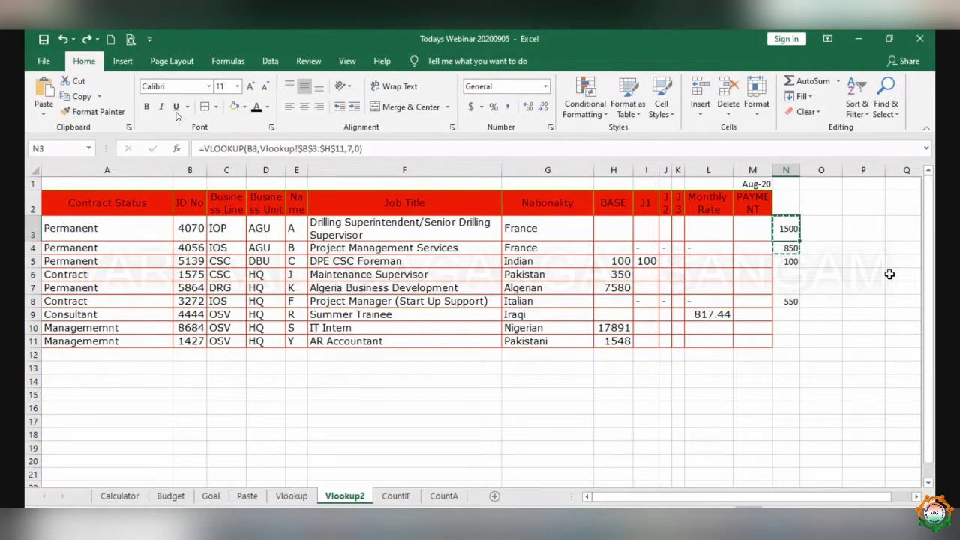
Step: Re-examine N3's VLOOKUP, paste it into H3 and inspect the pasted formula
key(Escape)
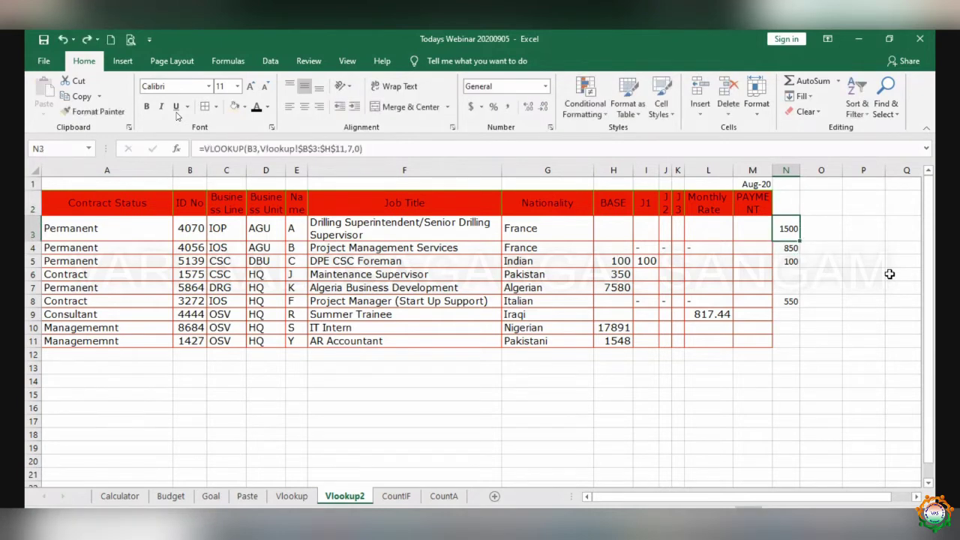
key(F2)
key(Escape)
key(Left)
key(Left)
key(Left)
key(Left)
key(Left)
key(Left)
key(Right)
key(Right)
key(Right)
key(Right)
key(Right)
key(Right)
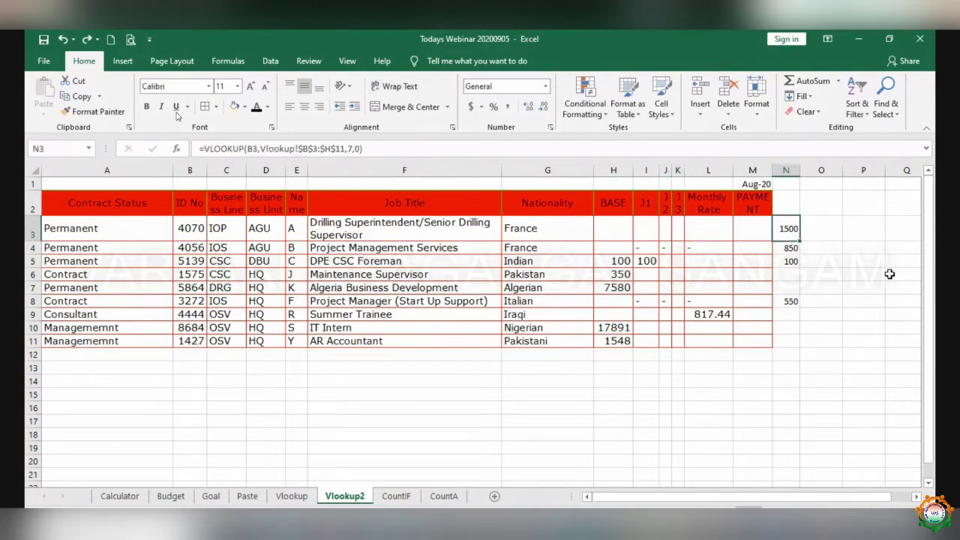
key(Left)
key(Left)
key(Left)
key(Left)
key(Left)
key(Left)
key(Left)
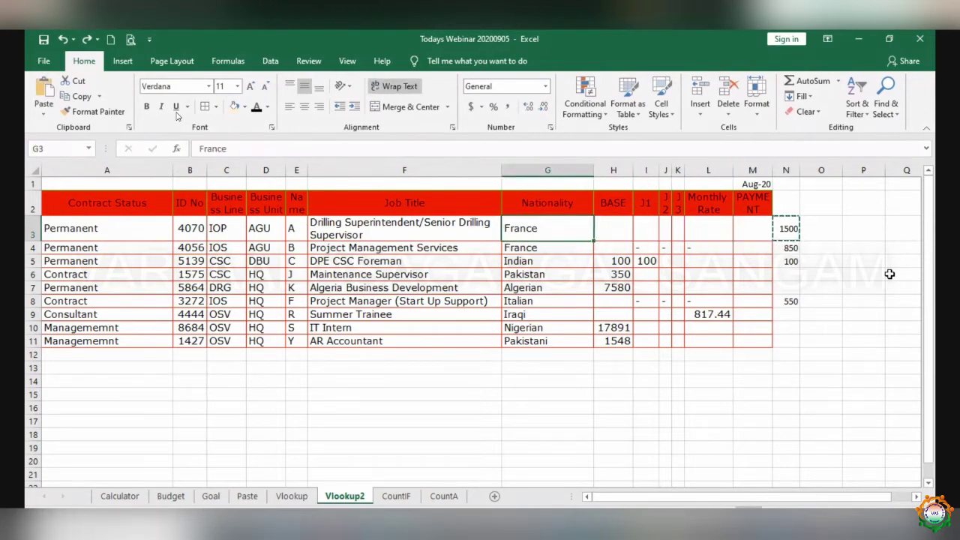
key(Right)
key(ctrl+v)
key(F2)
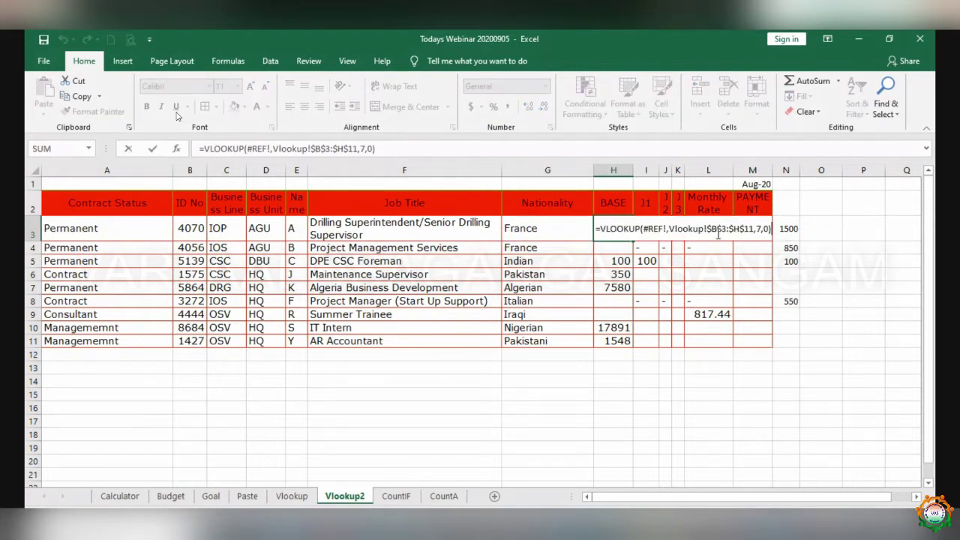
key(Escape)
Step: Paste N3:N4 into H3:H4 as values only through Paste Special
click(793, 233)
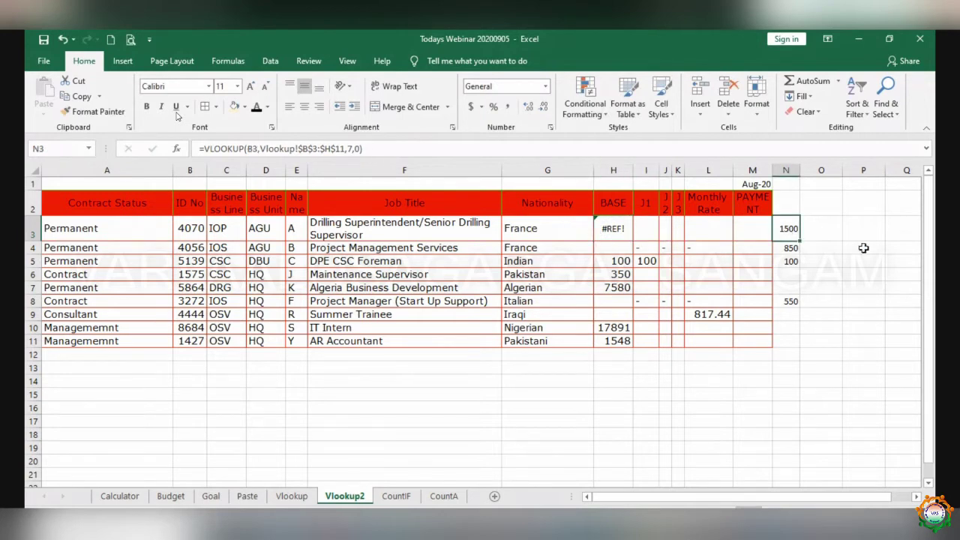
key(shift+Down)
key(ctrl+c)
key(Left)
key(Left)
key(Left)
key(Left)
key(Left)
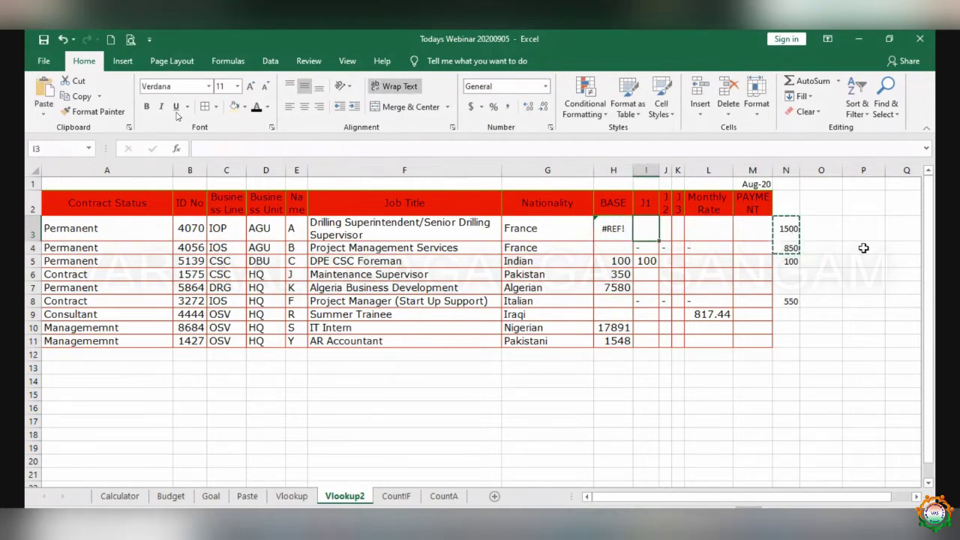
key(Left)
key(ctrl+alt+v)
key(f)
key(Return)
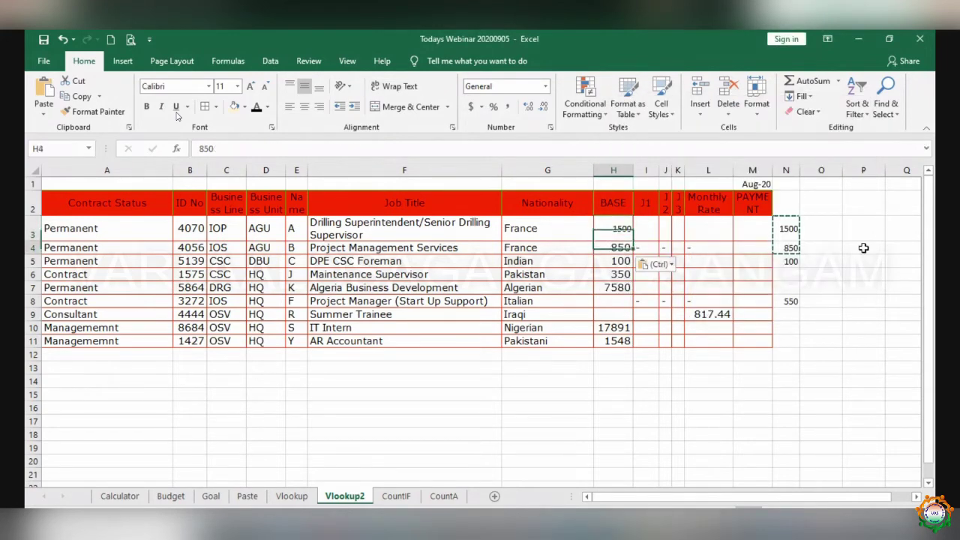
Step: Check that H3 and H4 hold 1500 and 850, then switch to the functions summary slide
key(Up)
key(Down)
key(Up)
key(Down)
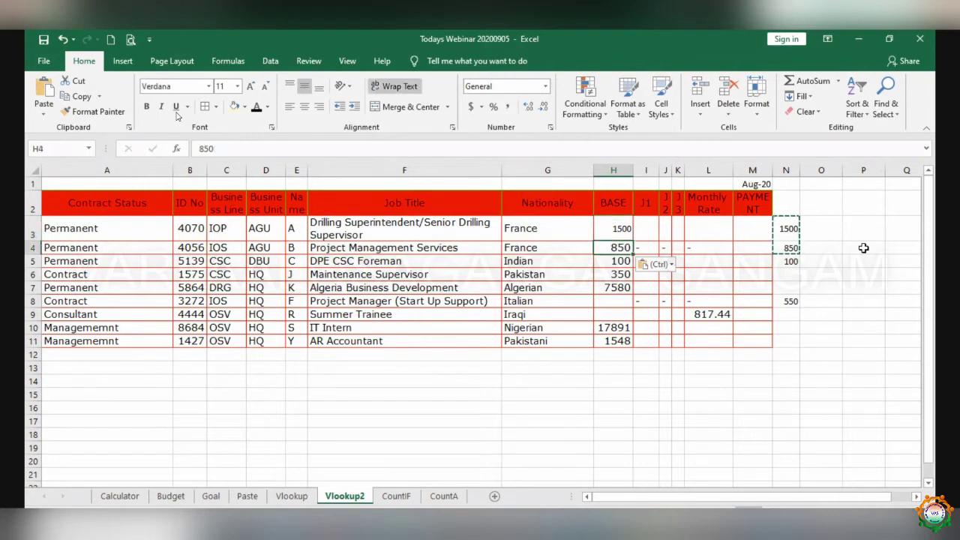
key(Up)
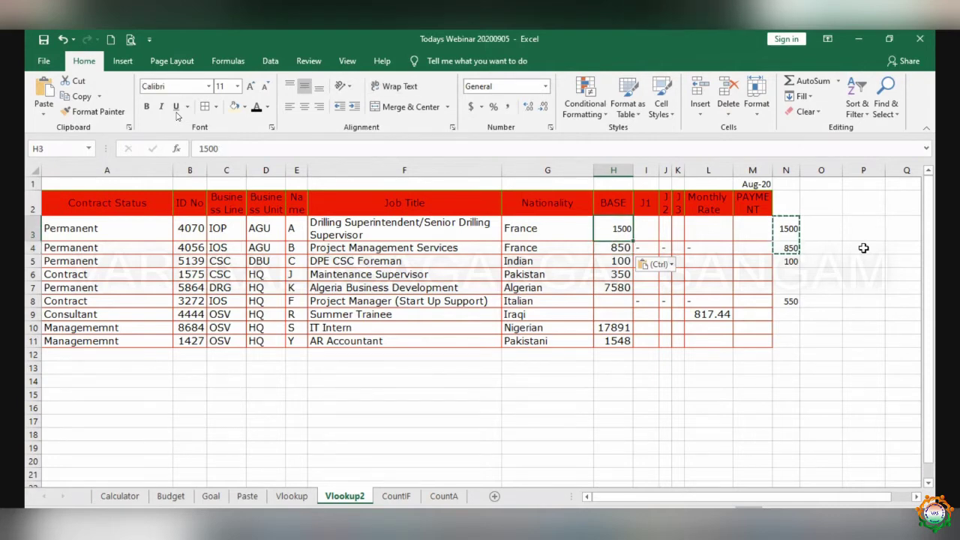
key(Down)
key(Down)
key(Down)
key(Down)
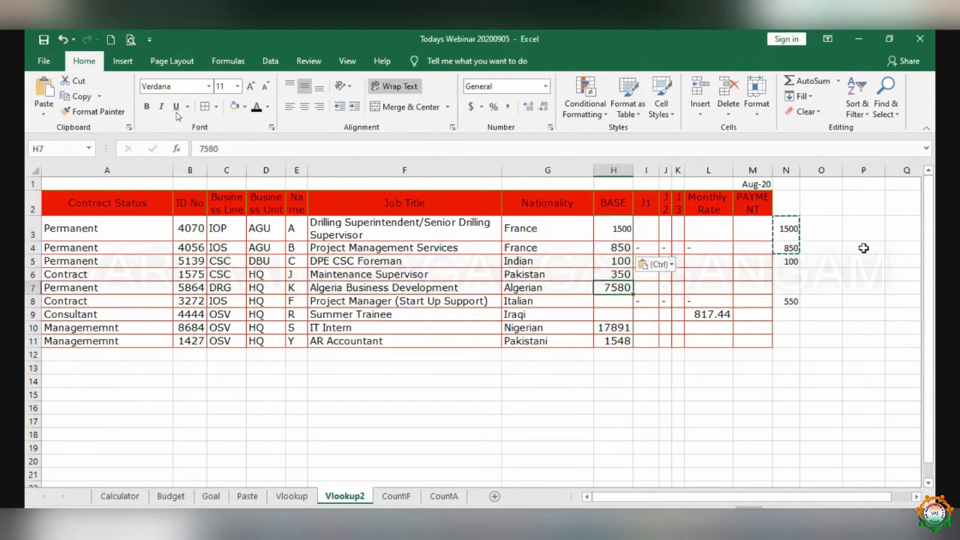
key(alt+Tab)
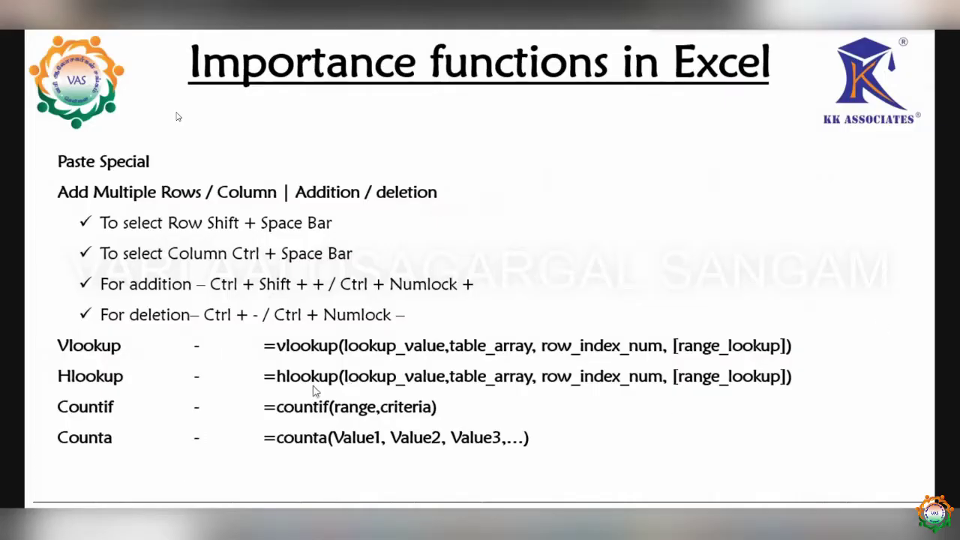
Step: Review the COUNTIF and COUNTA syntax on the slide, then return to Excel's Vlookup2 sheet
key(alt+Tab)
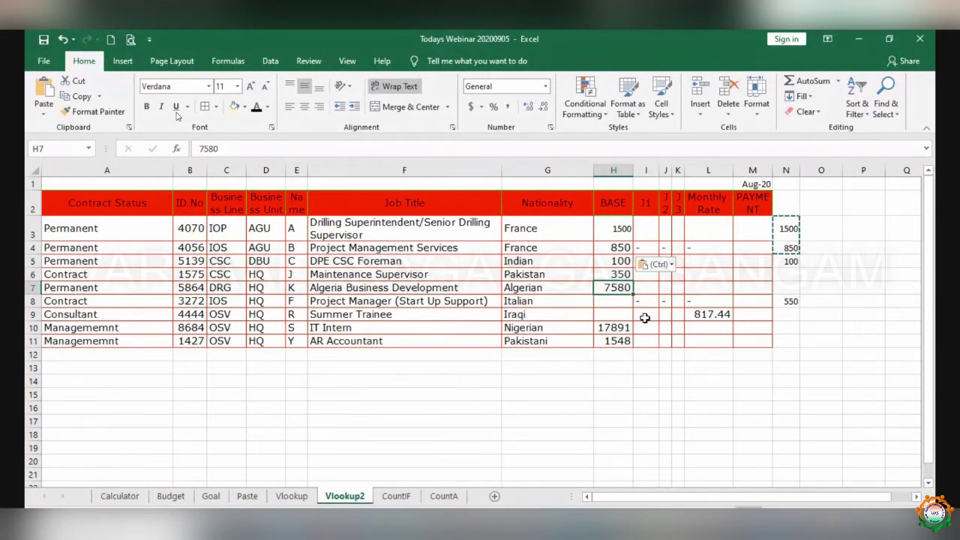
key(alt+Tab)
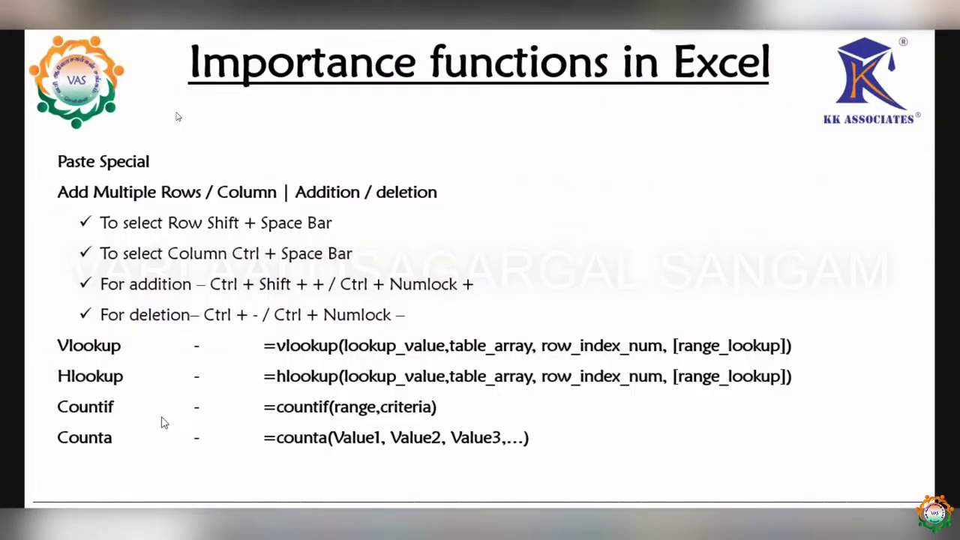
key(alt+Tab)
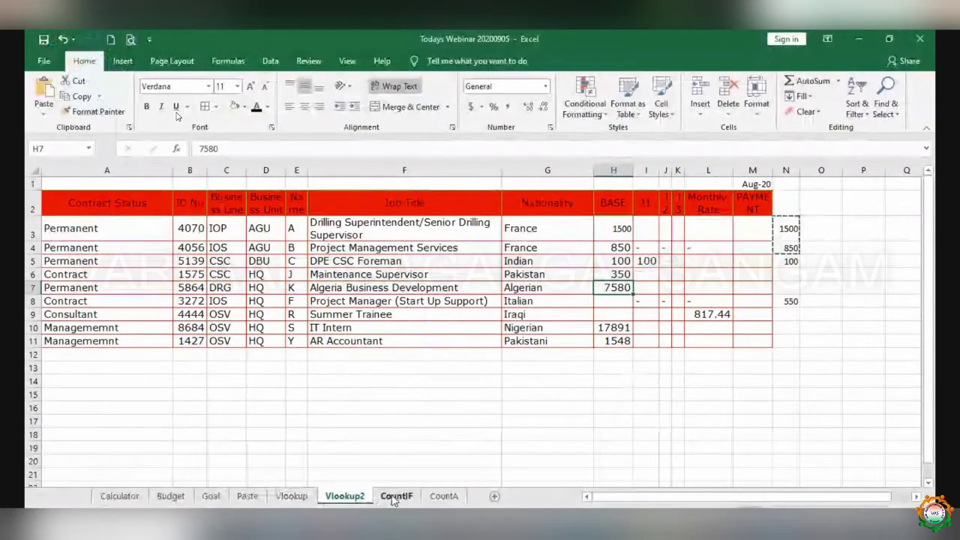
Step: On the CountIF sheet, enter area names Guindy, Tambaram, Mambalam and Padi in A6:A9
click(395, 496)
scroll(168, 311, up, 2)
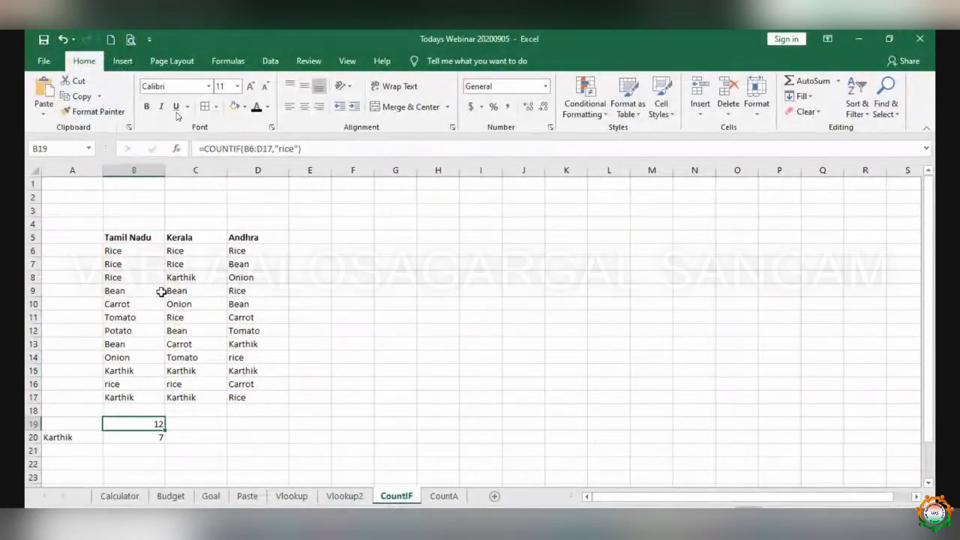
click(144, 238)
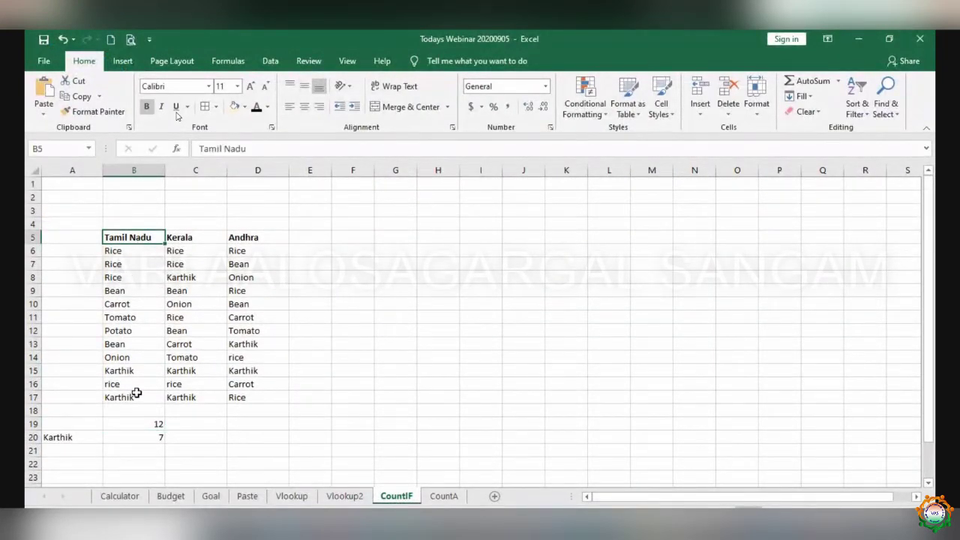
click(68, 254)
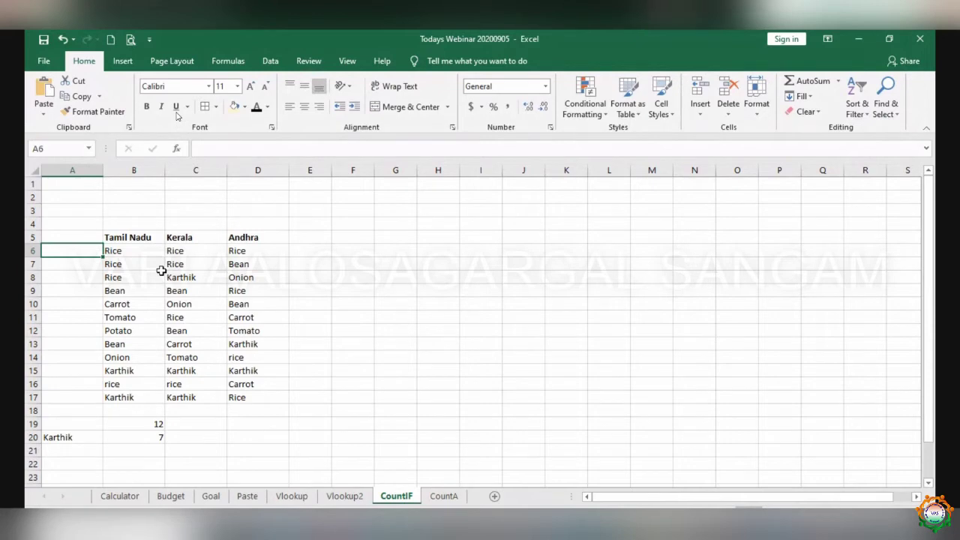
text(Guindy)
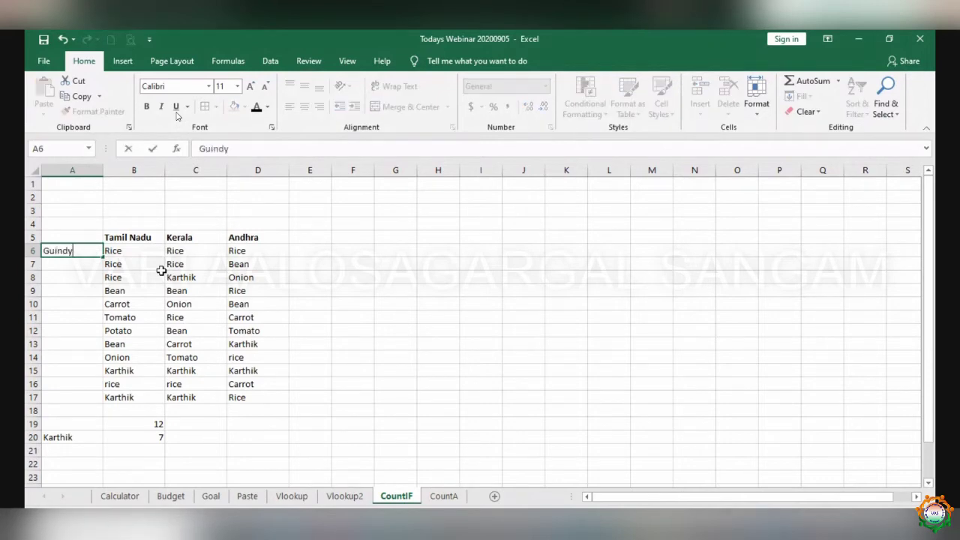
key(Return)
text(Tambaram)
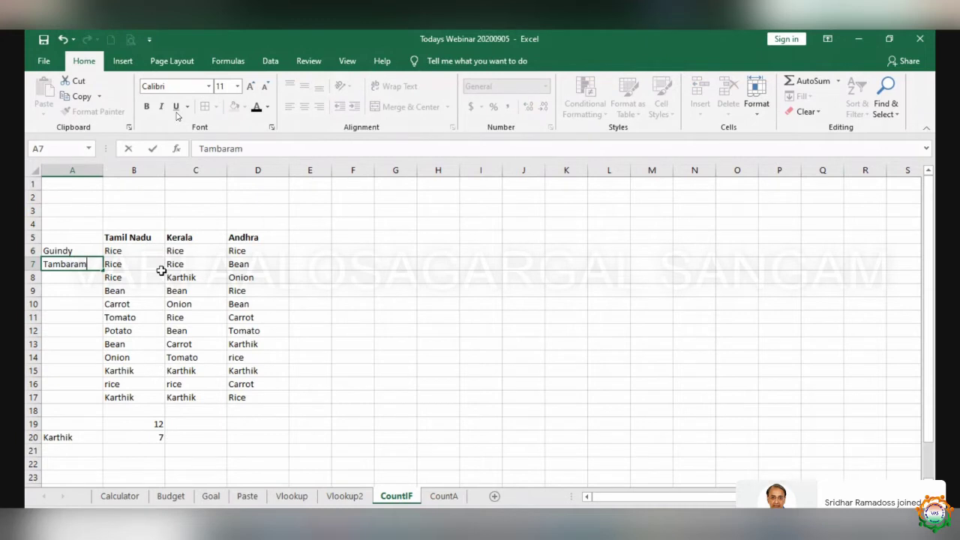
key(Return)
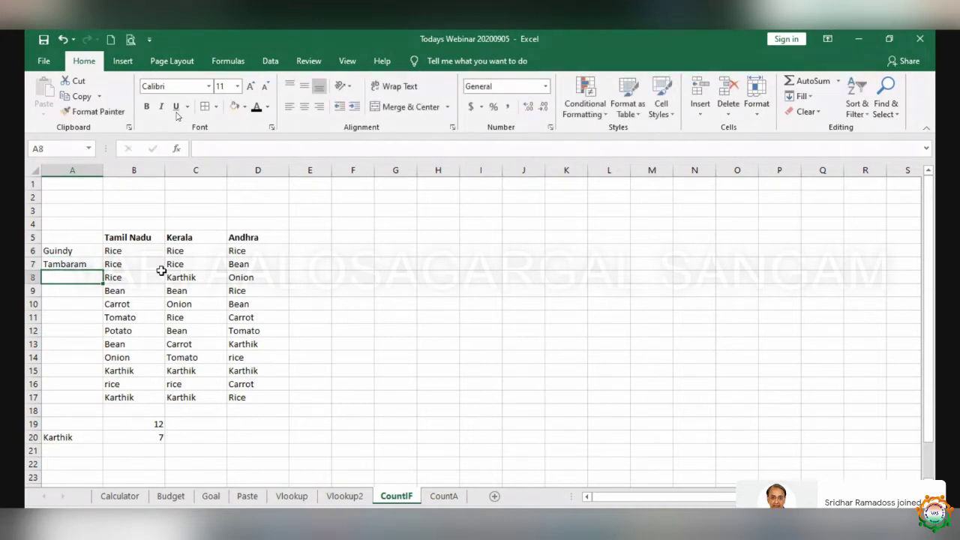
text(Mambalam)
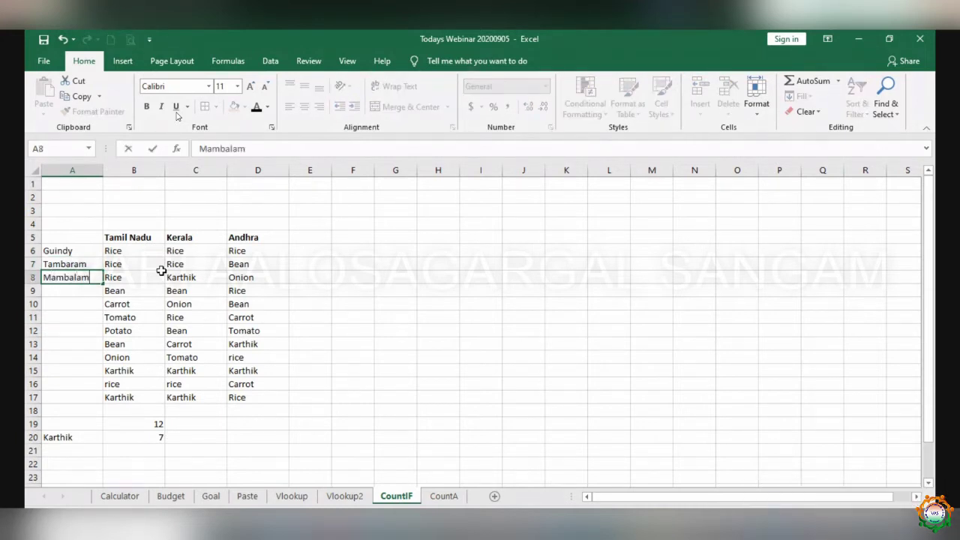
key(Return)
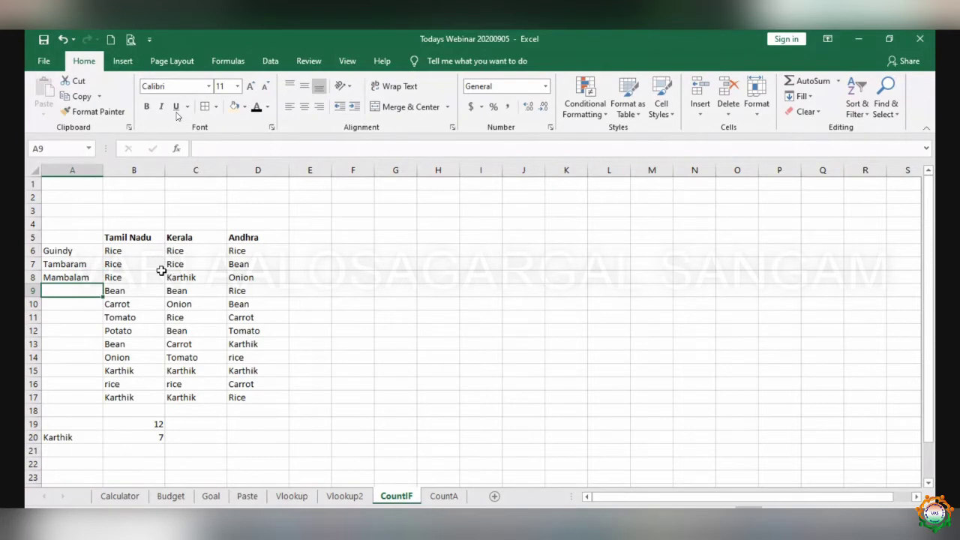
text(Padi)
key(Return)
Step: Review the Tamil Nadu items and the Kerala and Andhra headings, then clear B19's rice count
key(Right)
key(Down)
key(Down)
key(Down)
key(Down)
key(Down)
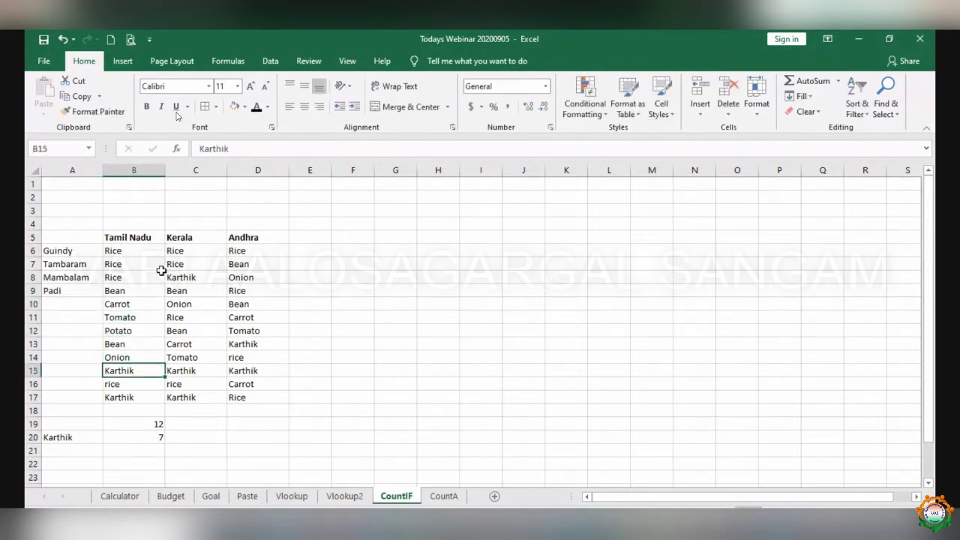
click(140, 305)
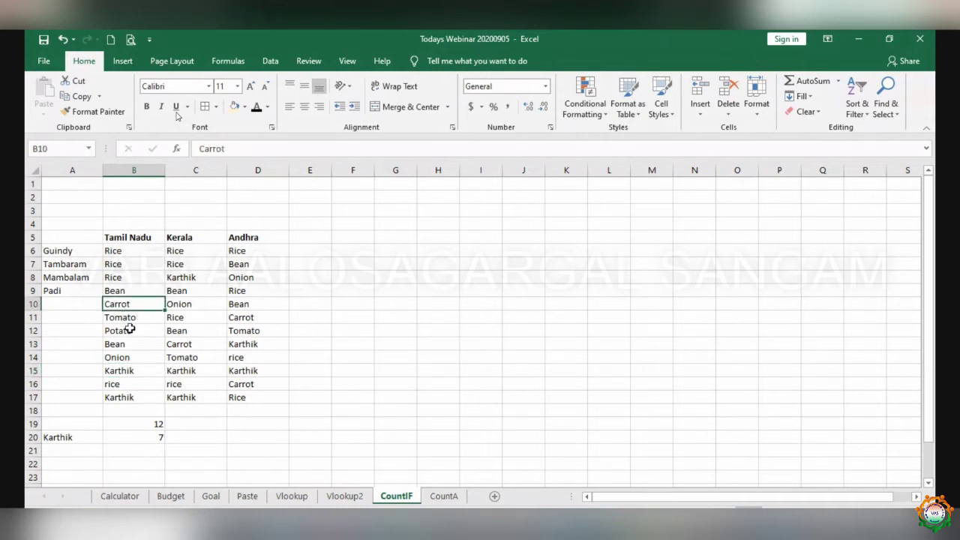
click(139, 425)
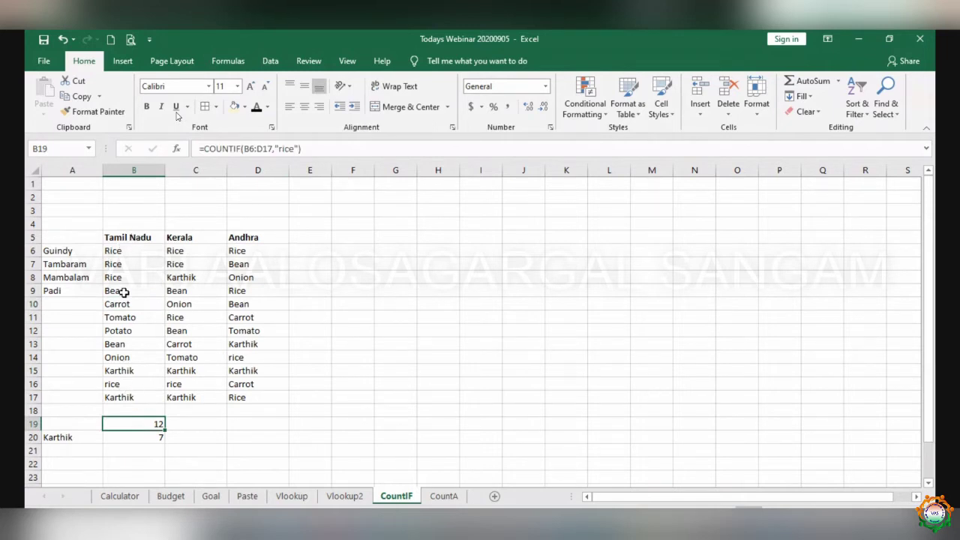
click(186, 241)
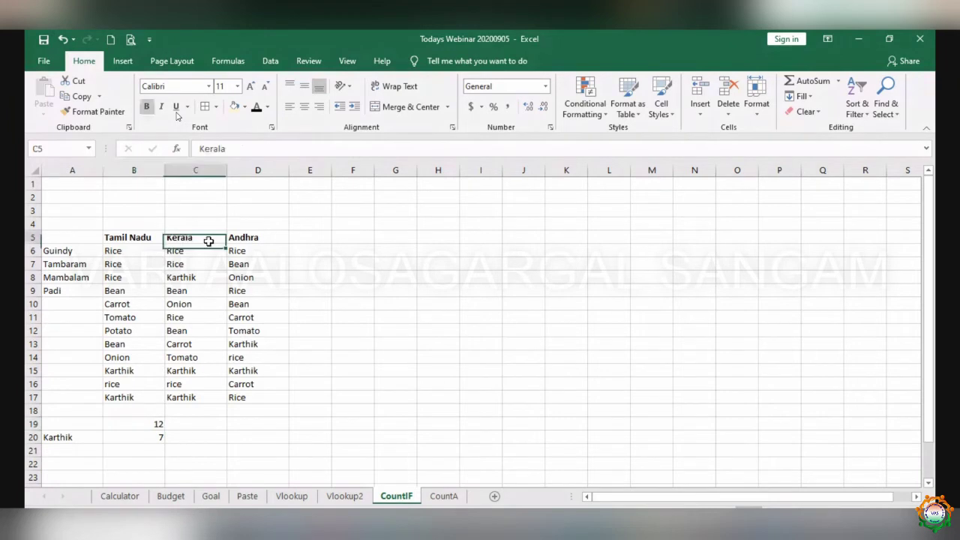
click(254, 240)
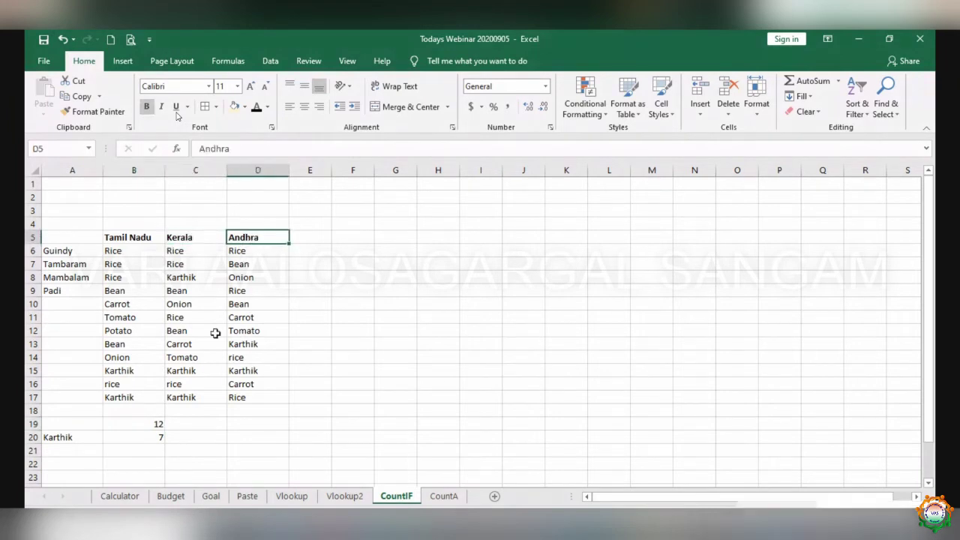
click(155, 424)
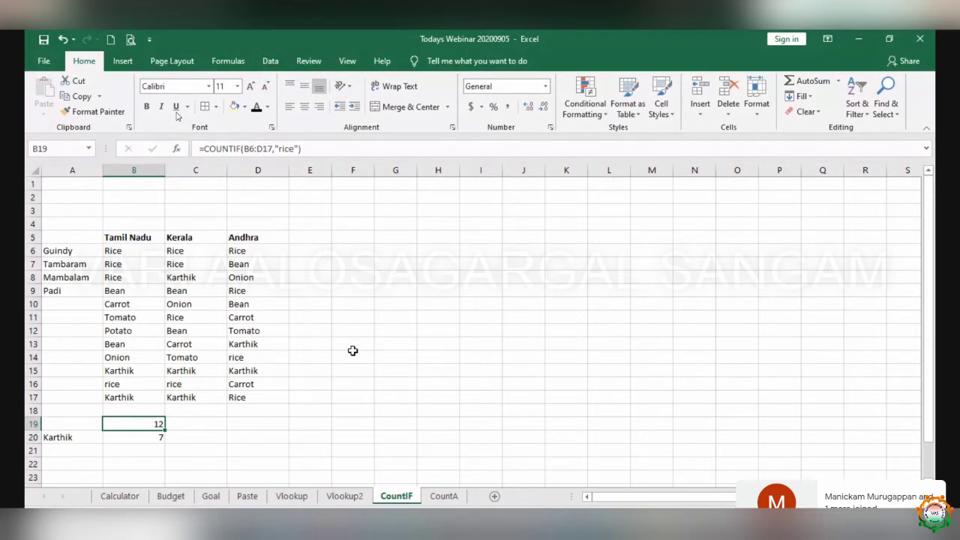
key(Delete)
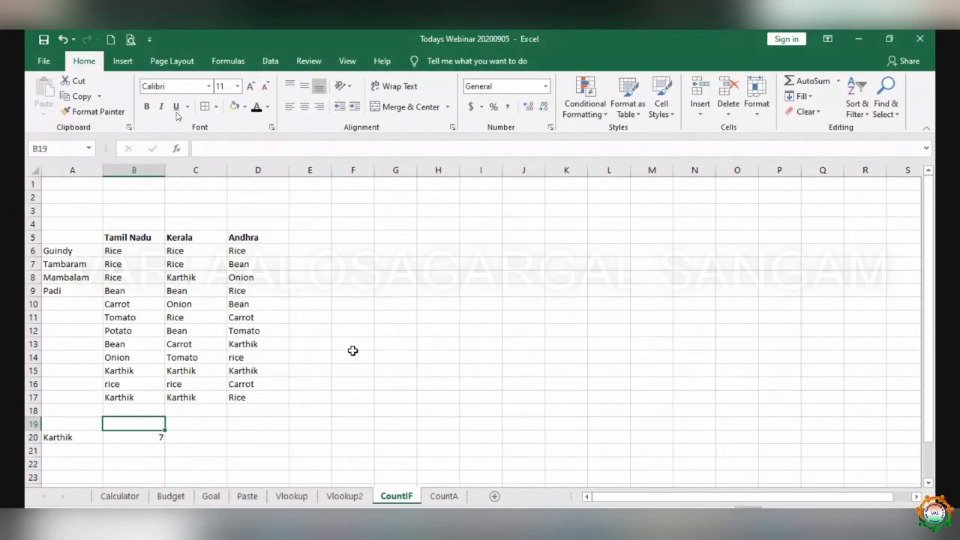
Step: Enter =COUNTIF(B6:B17,"rice") in B19, counting rice in the Tamil Nadu column as 4
text(=c)
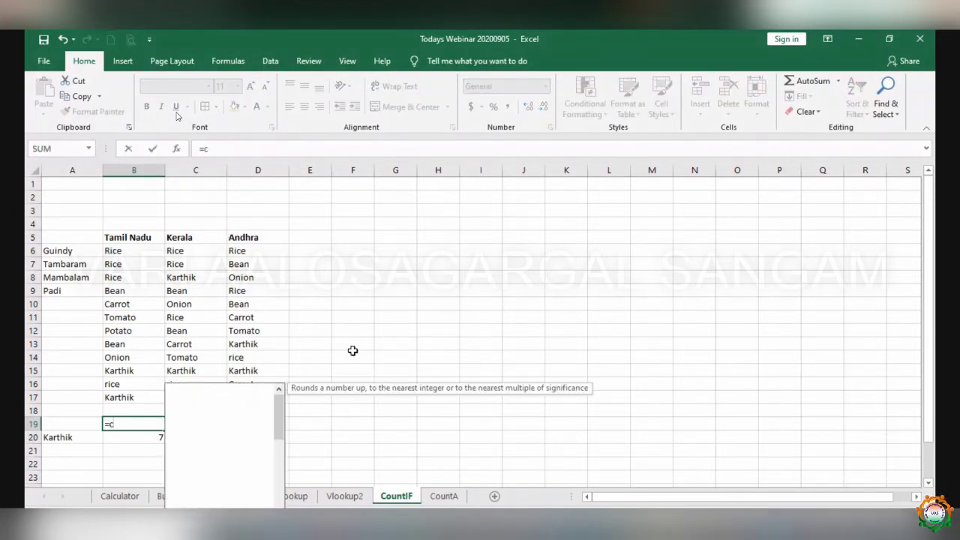
text(ountif)
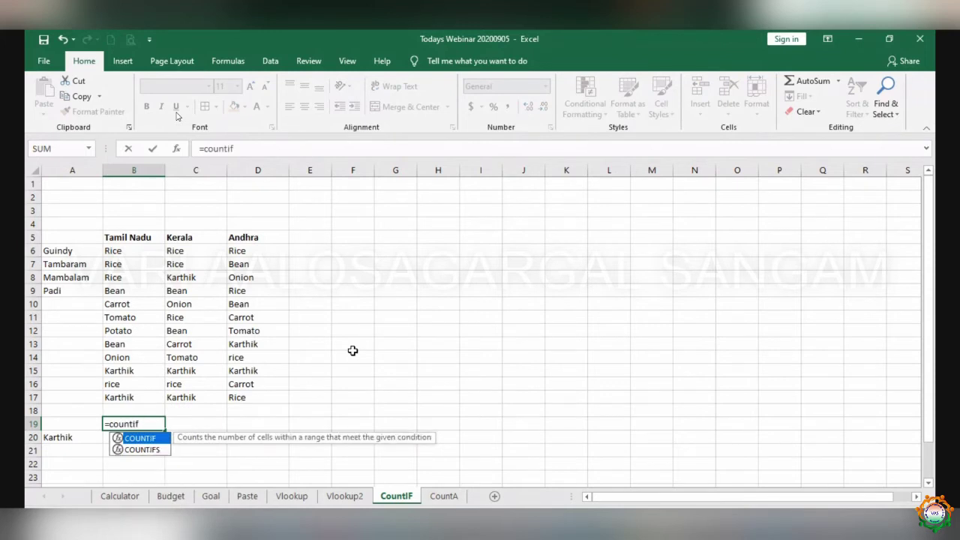
text(()
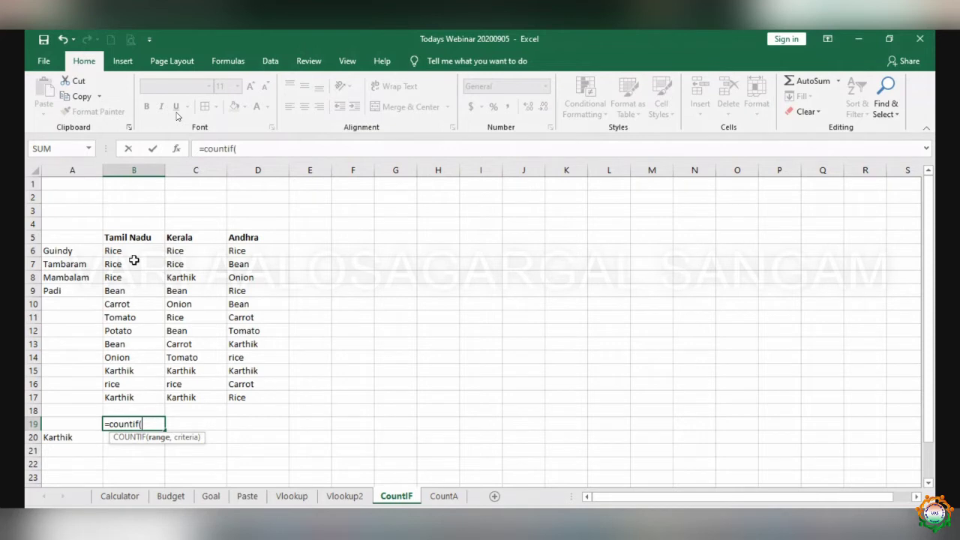
drag(135, 251, 129, 397)
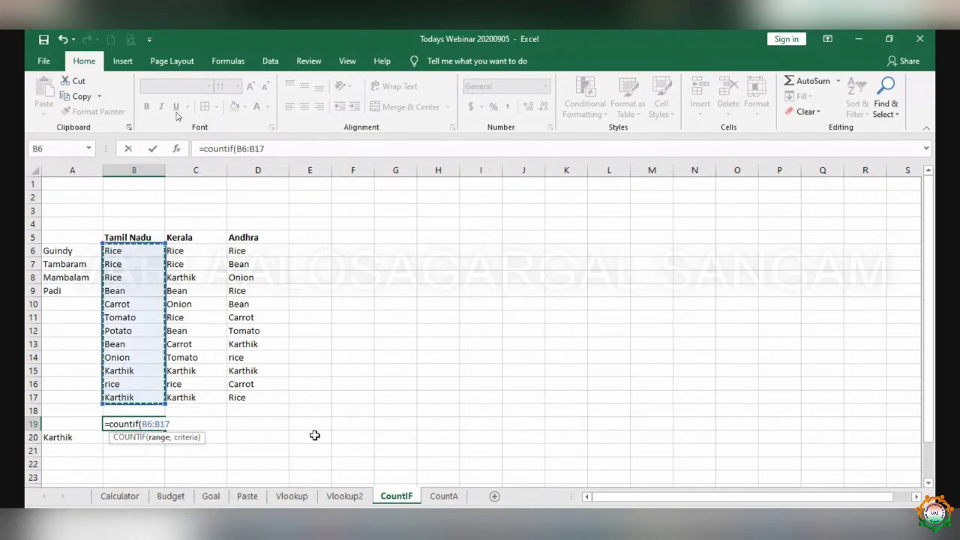
text(,"rice)
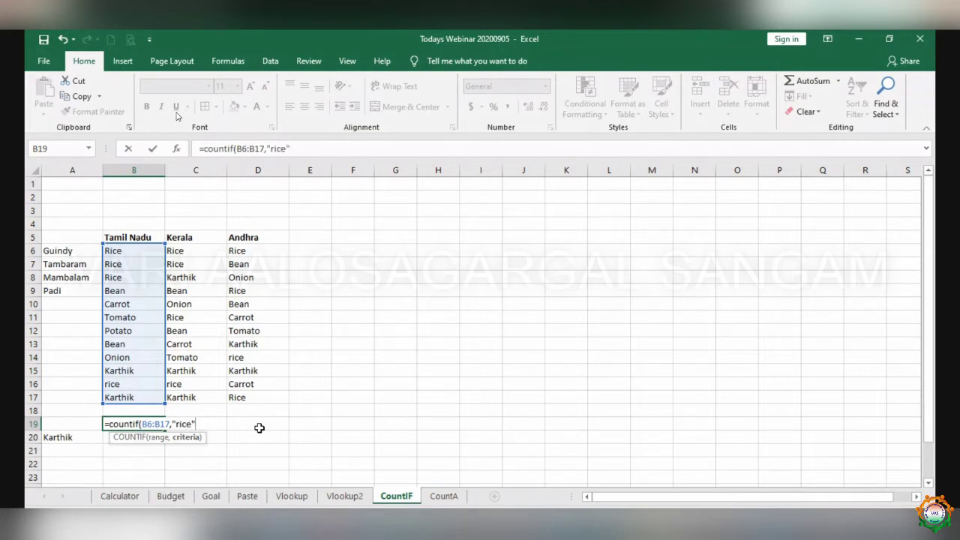
text())
key(ctrl+Return)
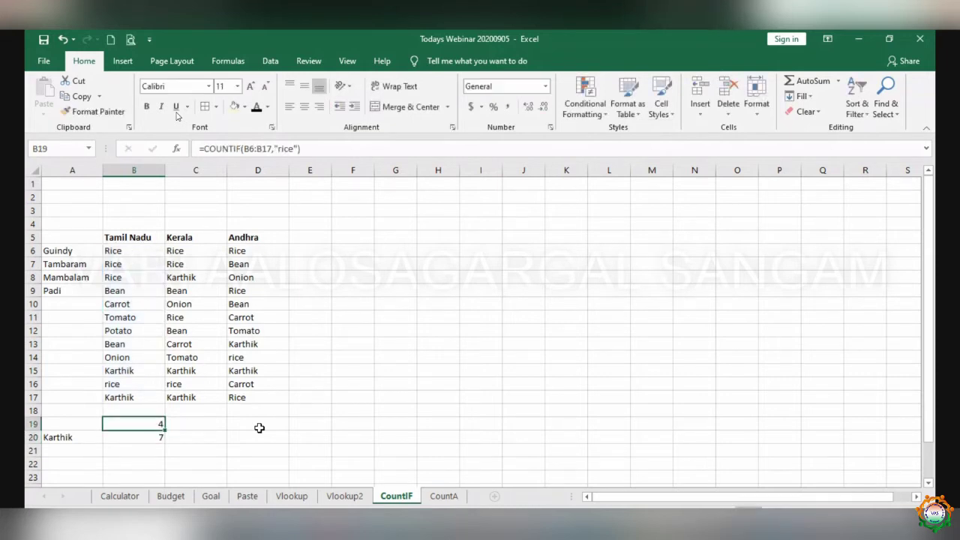
Step: Extend the B19 rice COUNTIF range to B6:D17 so it returns 12
key(F2)
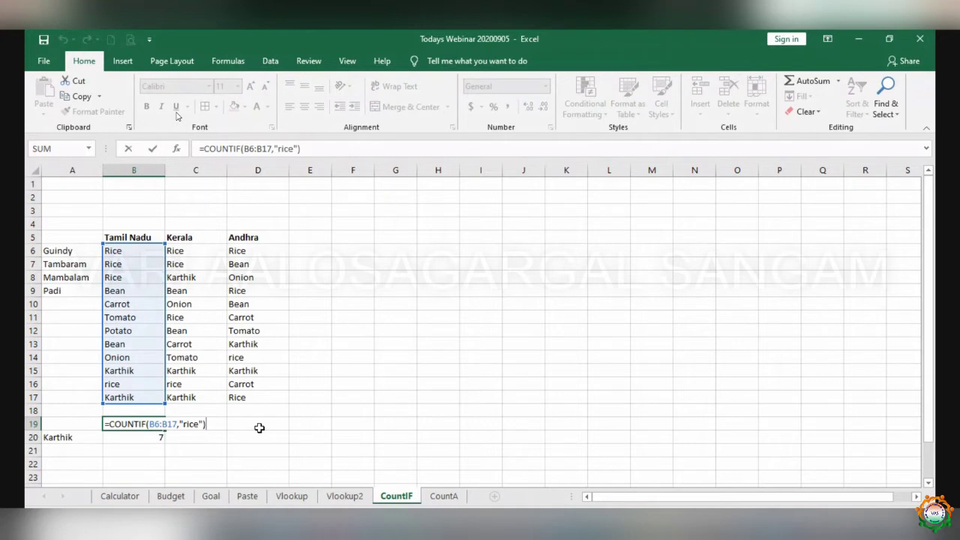
key(Escape)
key(F2)
key(Escape)
key(F2)
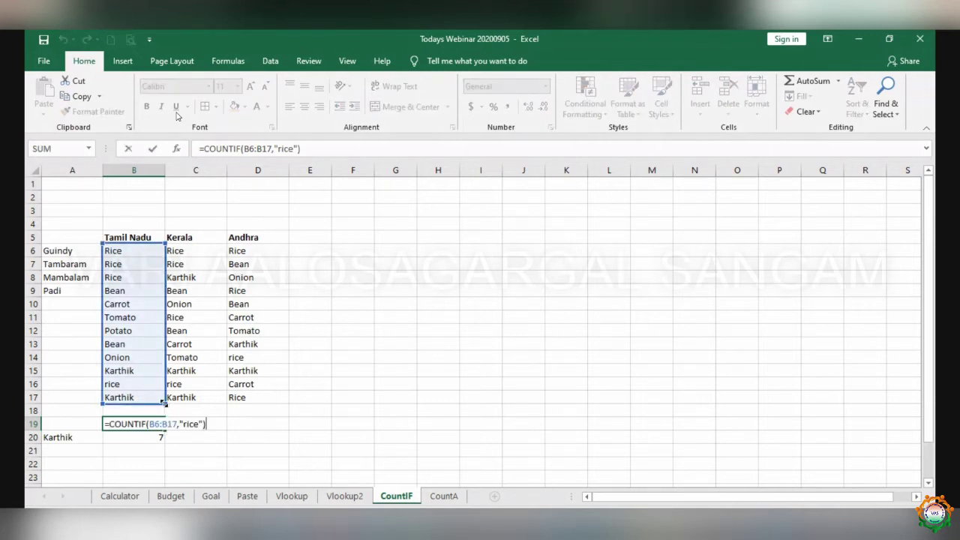
drag(163, 405, 275, 405)
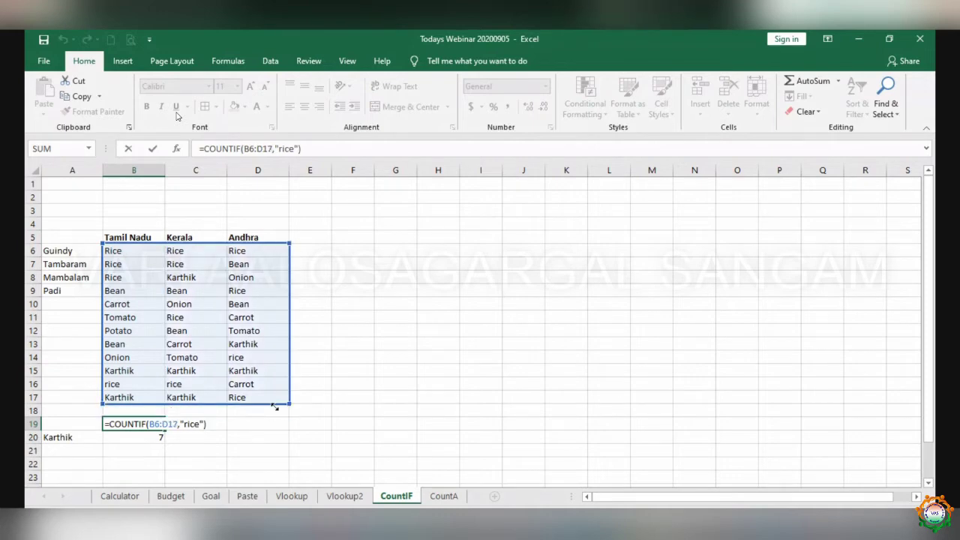
key(Return)
Step: Review the B20 Karthik count and its A20 criterion cell
key(Up)
key(Down)
key(Left)
key(Right)
key(Left)
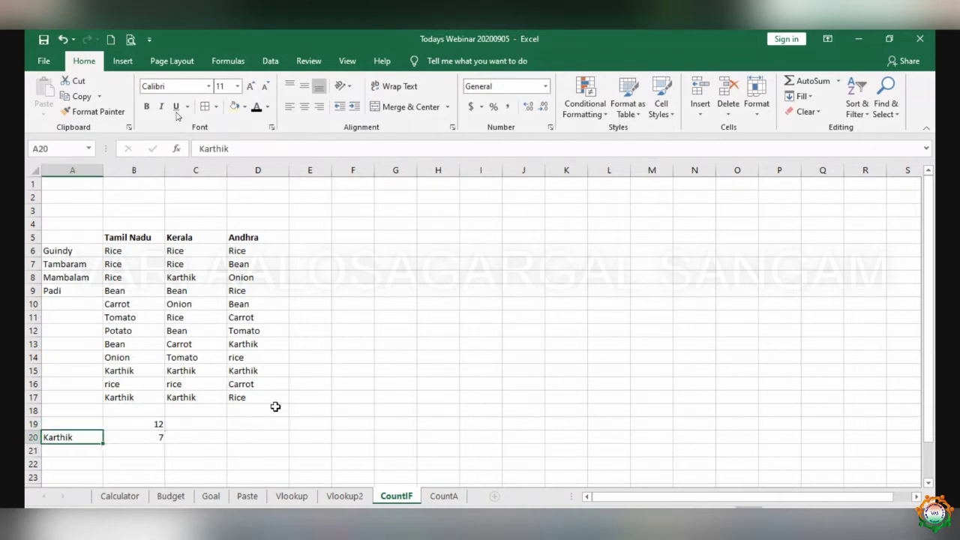
Step: Enter Rice as the A20 criterion and review the B20 COUNTIF formula that references it
text(Rice)
key(Return)
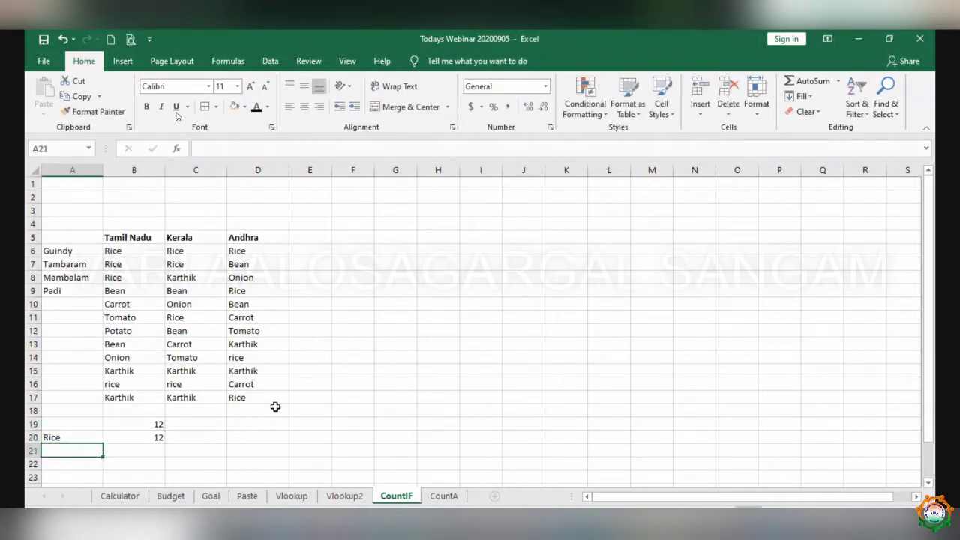
key(Up)
key(Right)
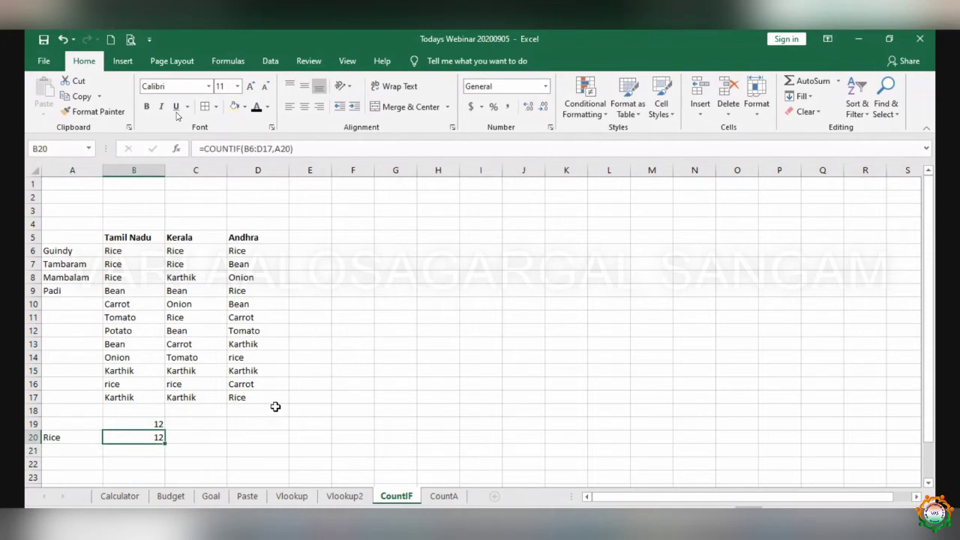
key(Up)
key(Down)
key(F2)
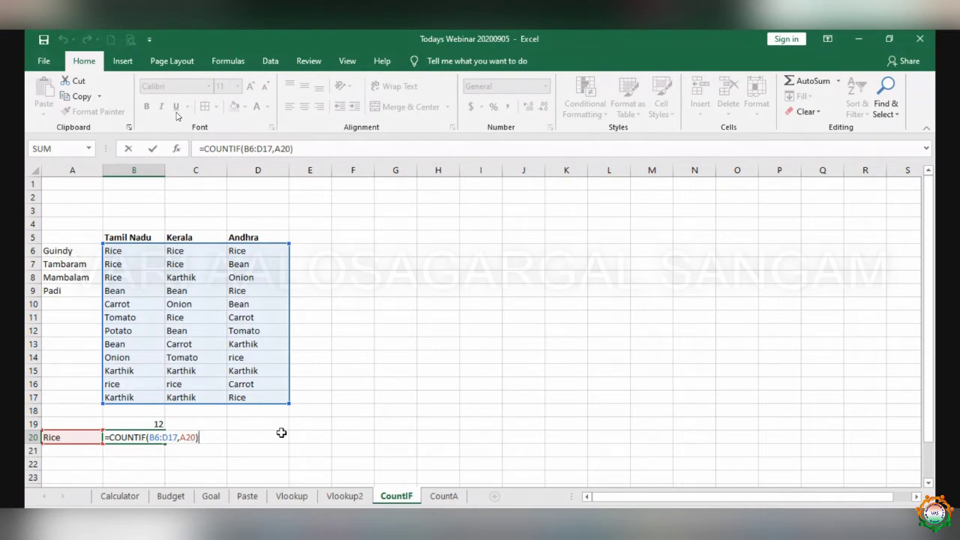
key(ctrl+Return)
click(82, 437)
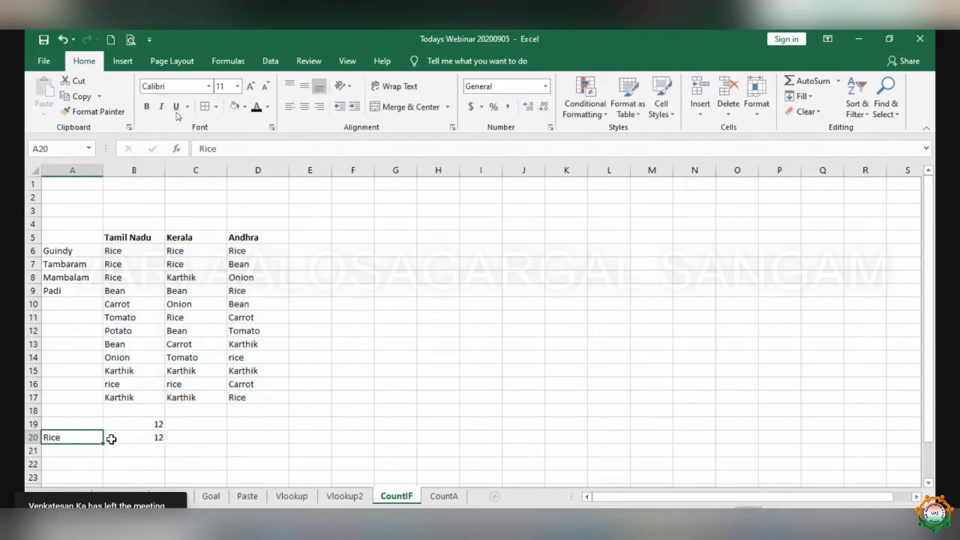
click(117, 437)
key(F2)
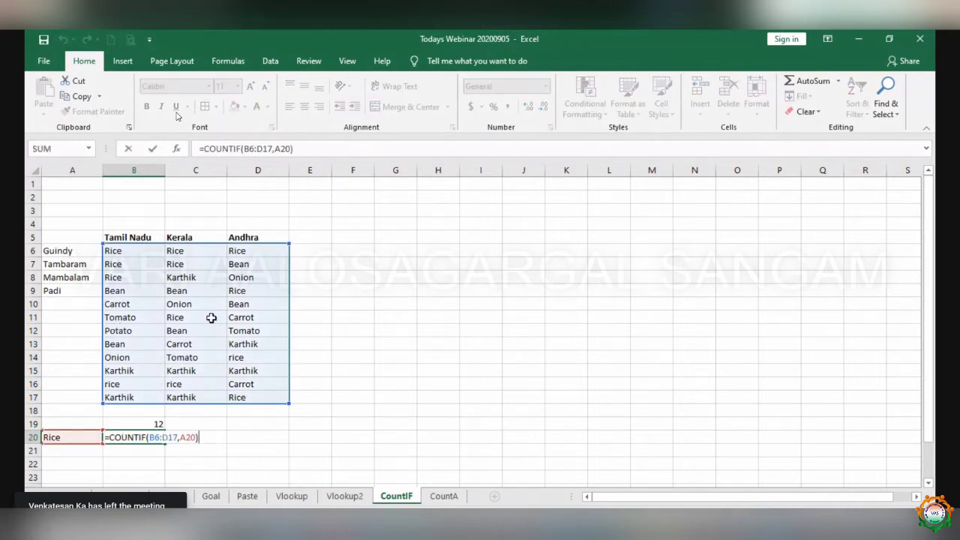
key(Escape)
Step: Change the A20 criterion to onion and compare the B20 count with B19
click(79, 435)
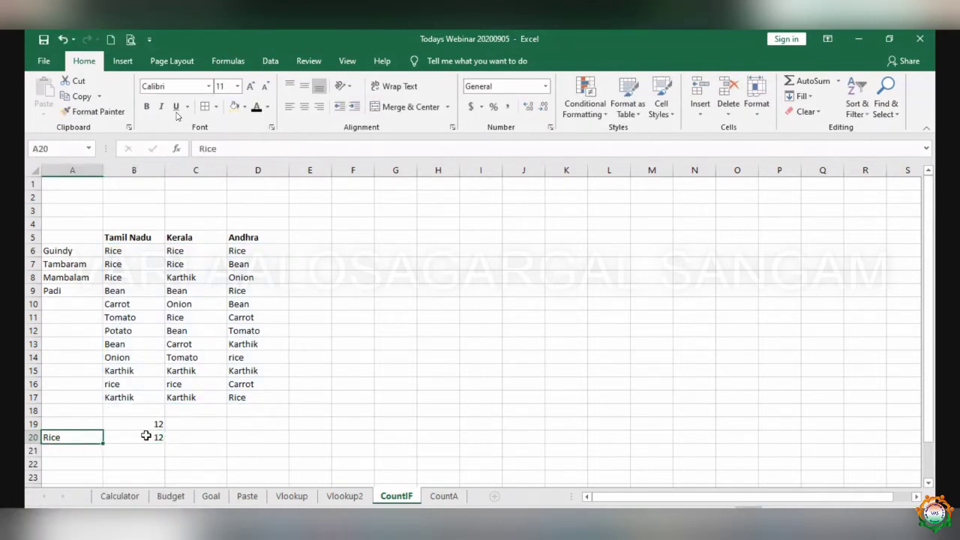
text(onio)
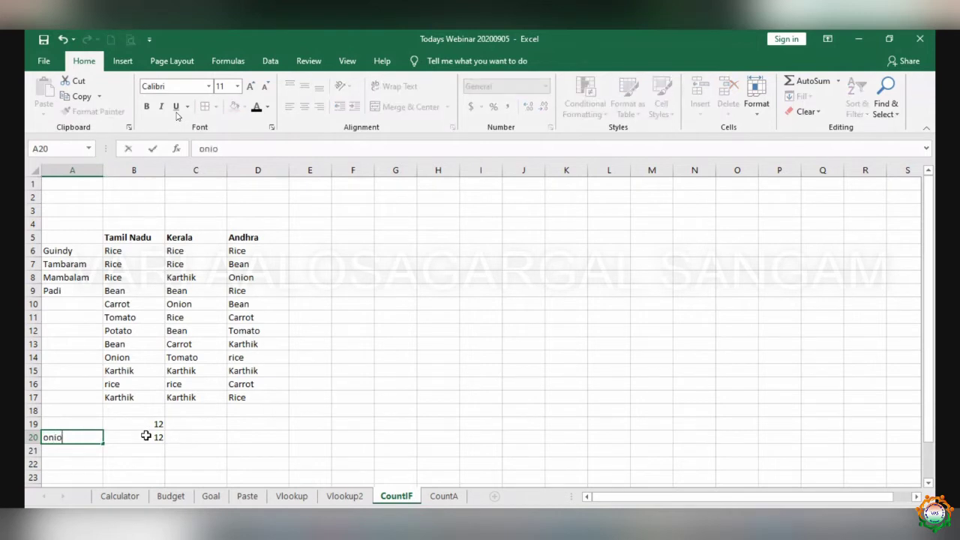
text(n)
key(Return)
key(Up)
click(145, 435)
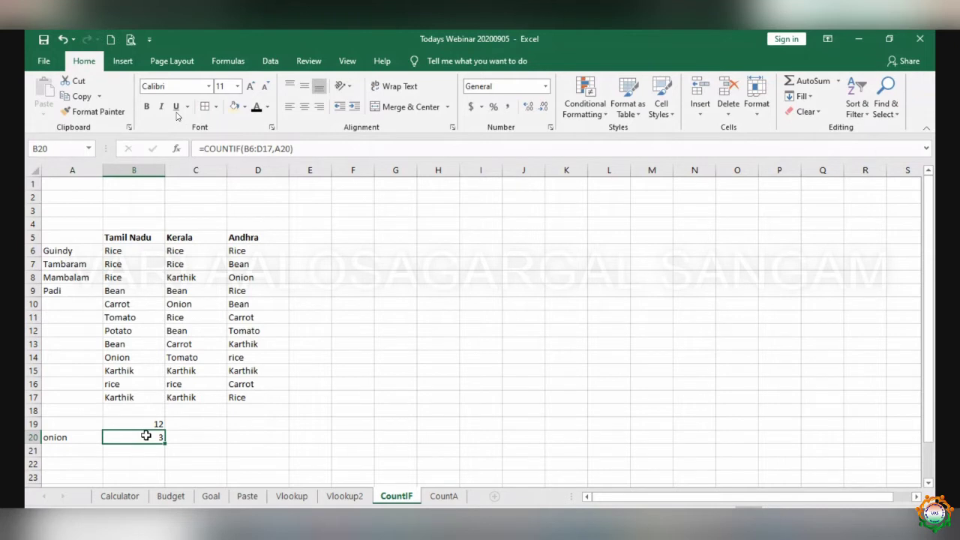
key(Left)
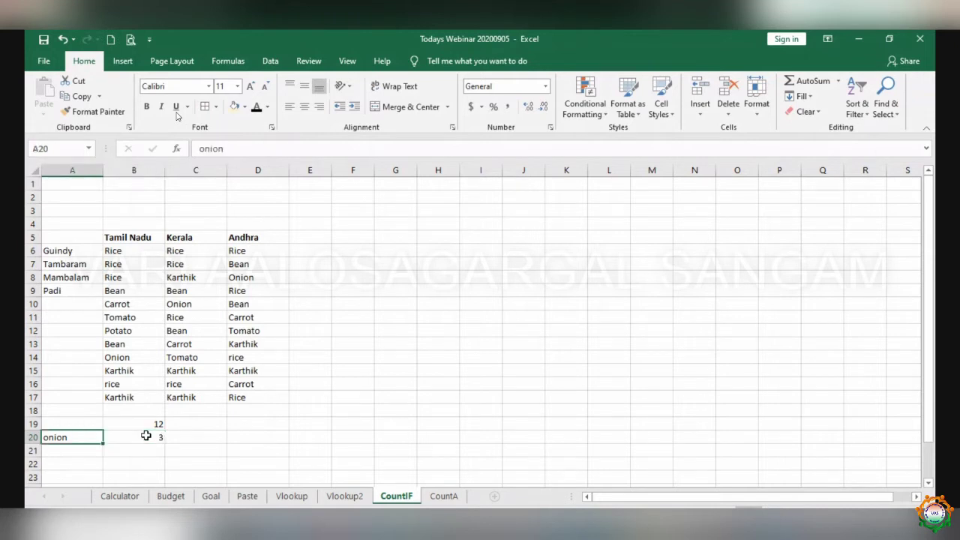
key(Right)
key(Left)
key(Right)
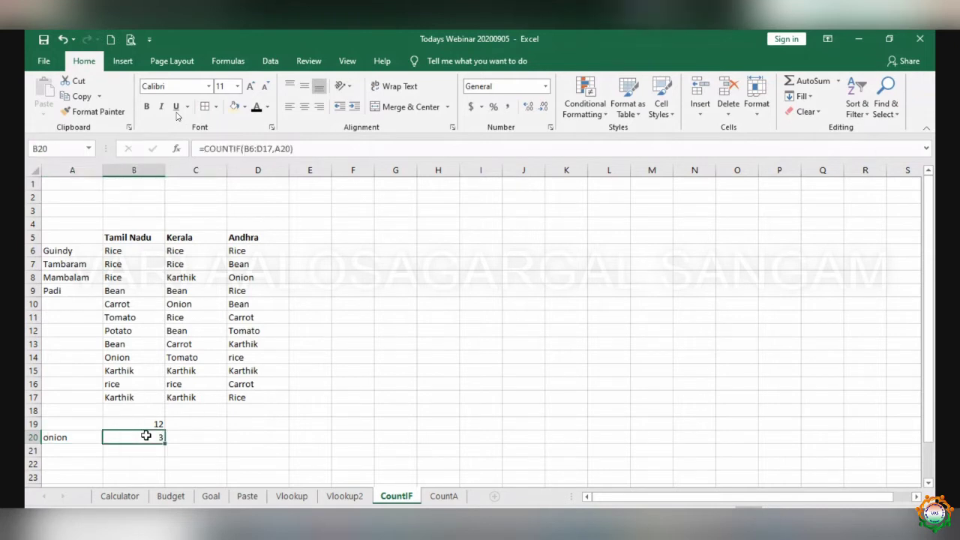
key(Up)
key(Down)
key(Left)
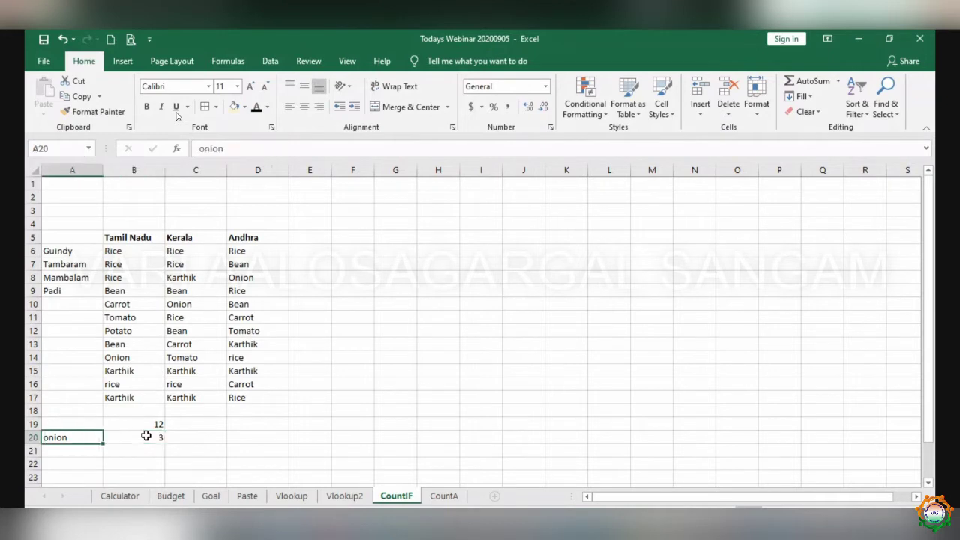
key(Right)
Step: Review the ranges used by the B20 and B19 count formulas
key(F2)
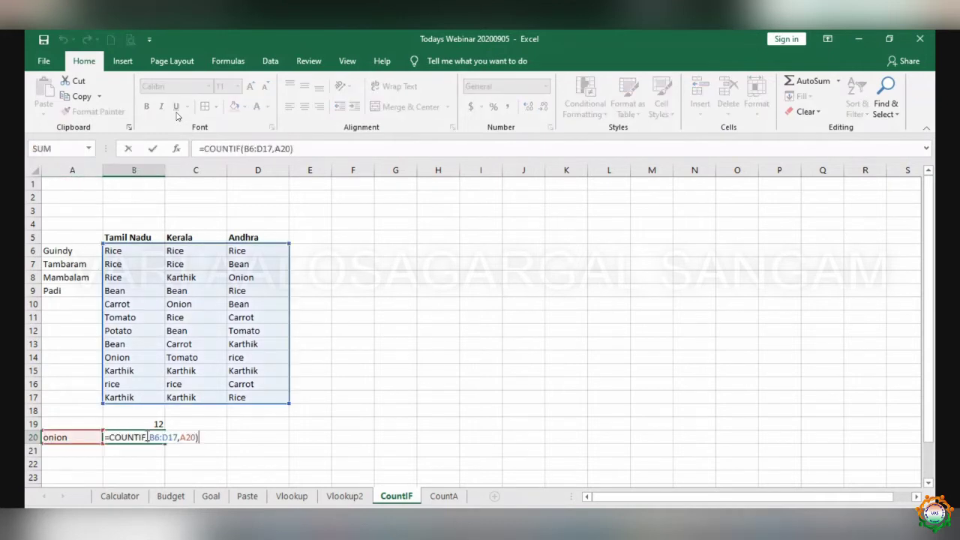
key(Escape)
key(Up)
key(F2)
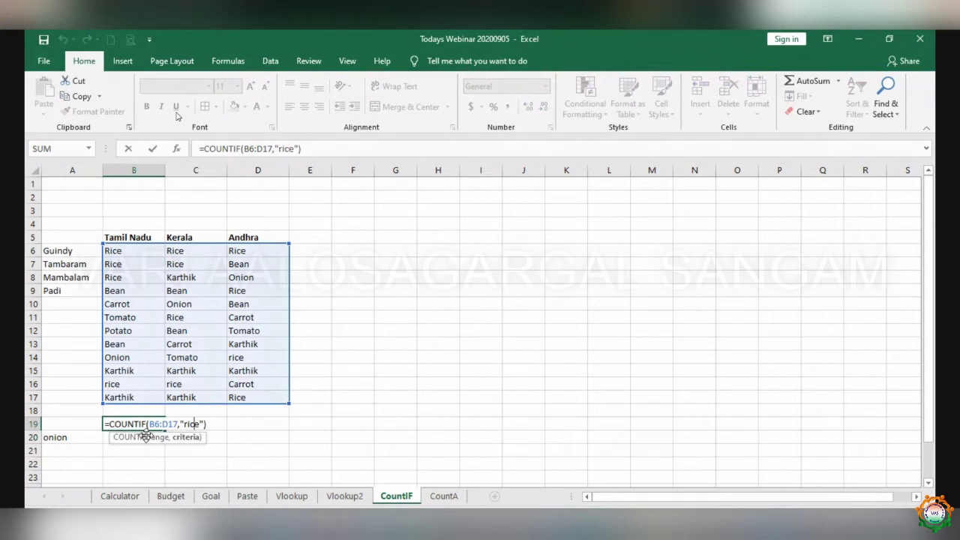
key(Return)
key(Left)
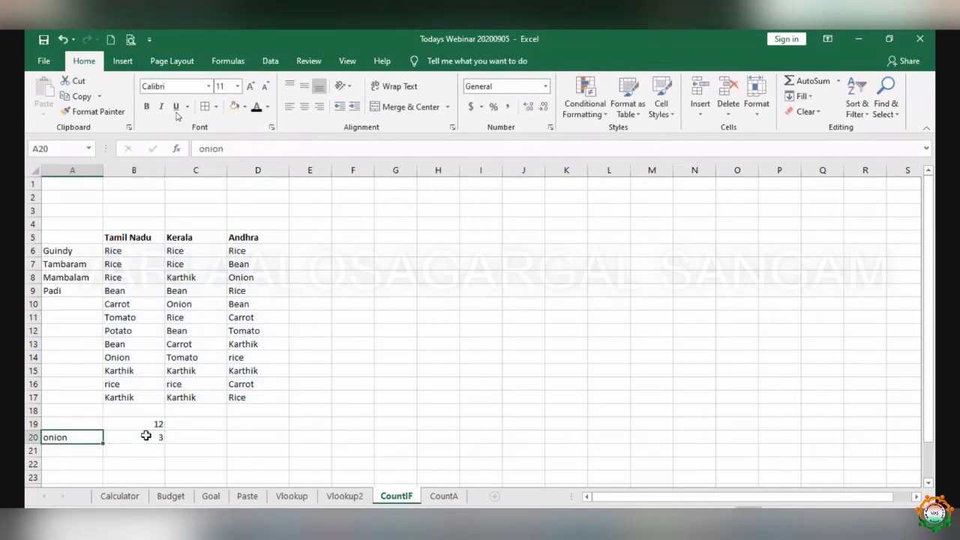
key(Right)
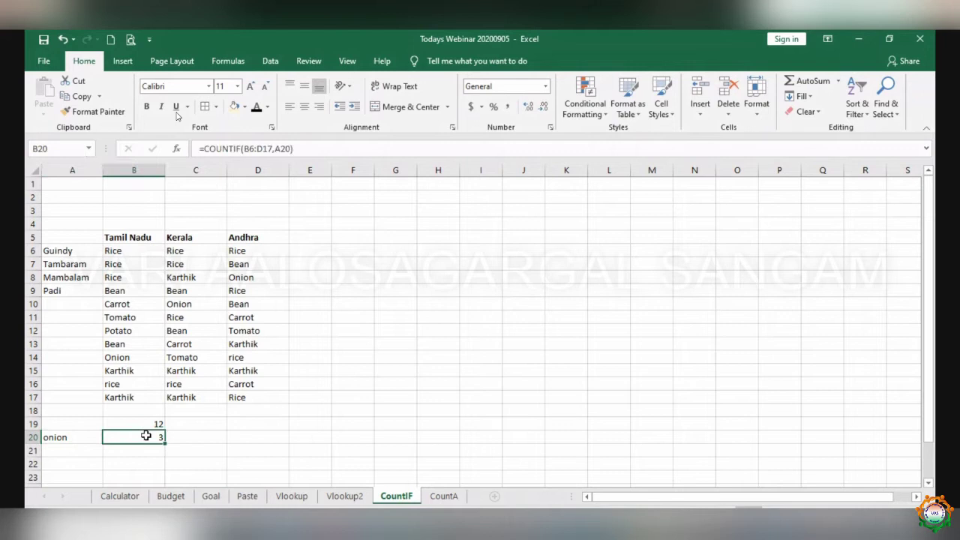
key(Left)
Step: Try Carrot, Karthik, then Bean in A20, ending with Bean counted 6, and return to the slide
text(Carrot)
key(Return)
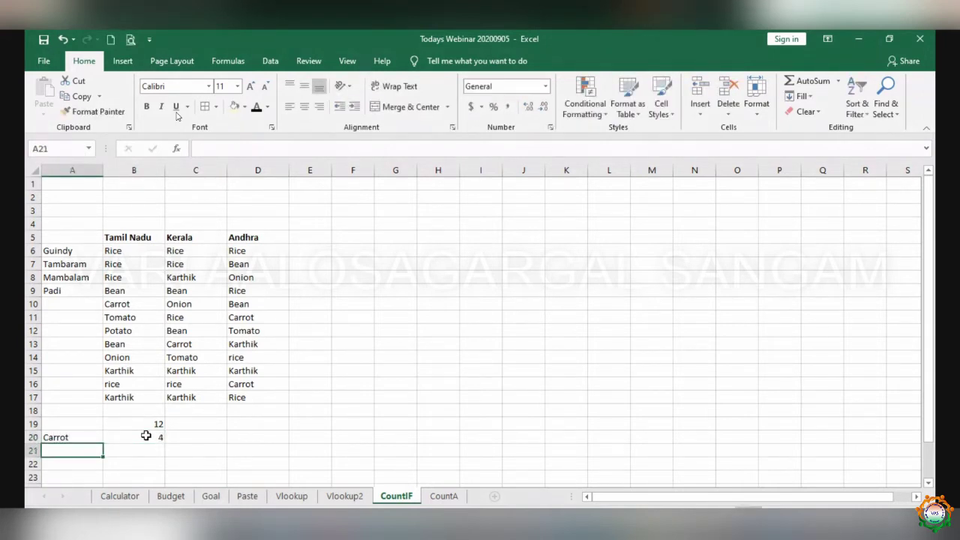
key(Up)
text(Karthik)
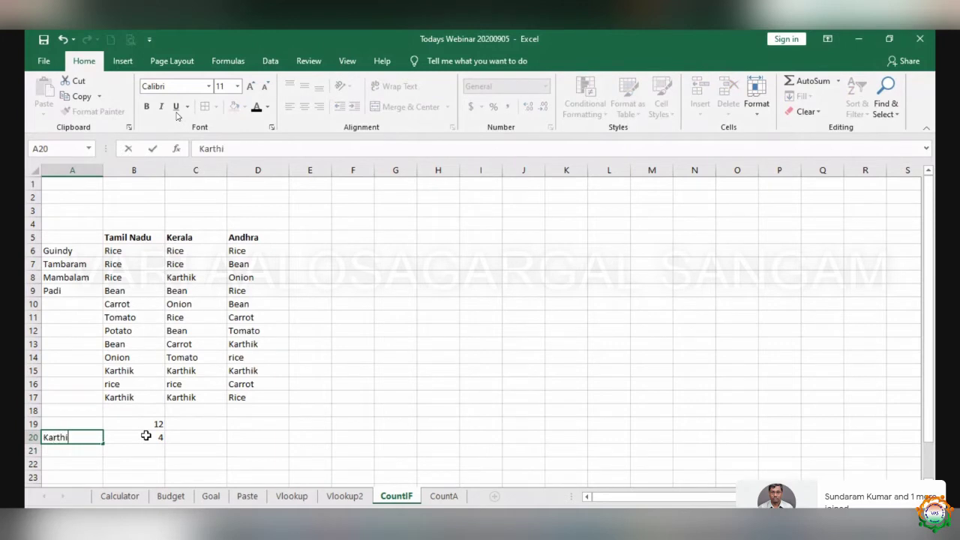
key(Return)
key(Up)
text(Bean)
key(Return)
key(Up)
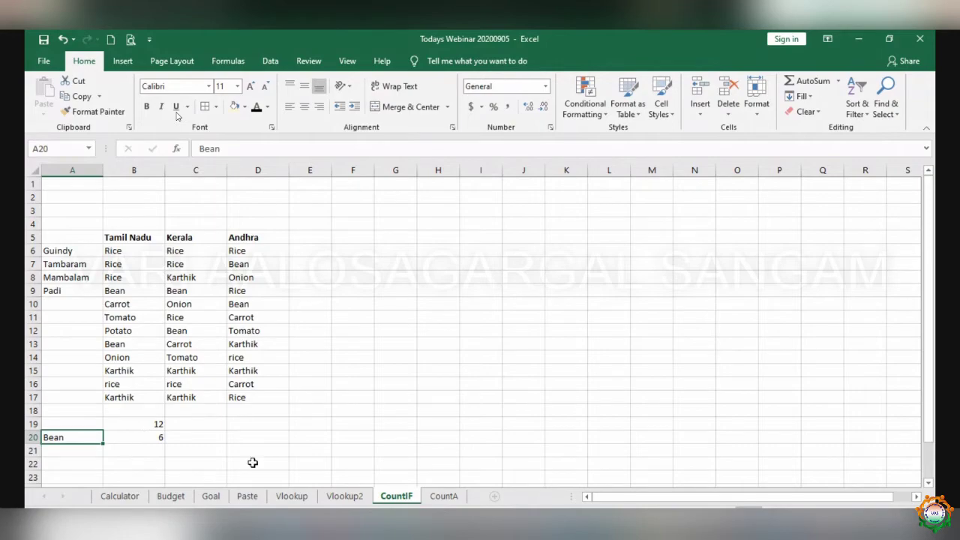
key(alt+Tab)
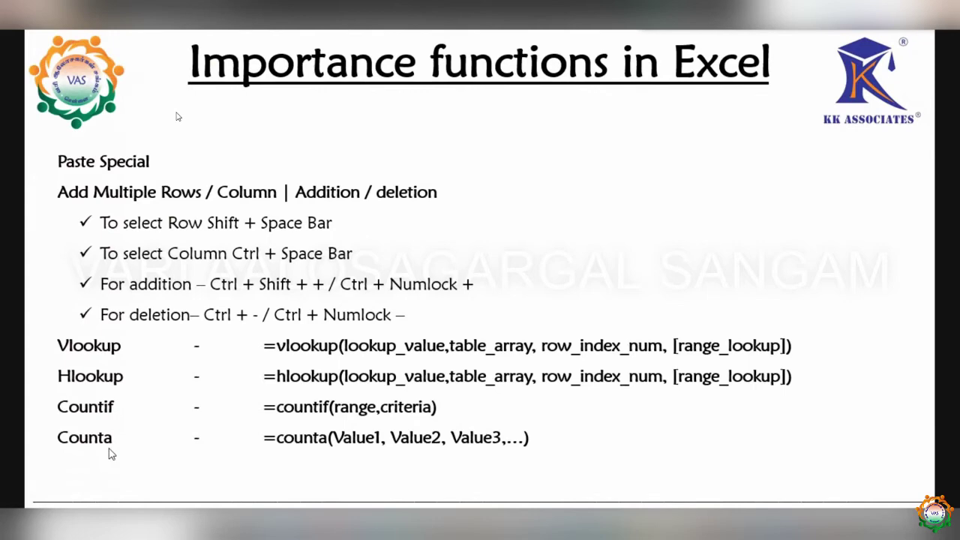
Step: Open the CountA sheet and view the ranges in H24's COUNTA formula
key(alt+Tab)
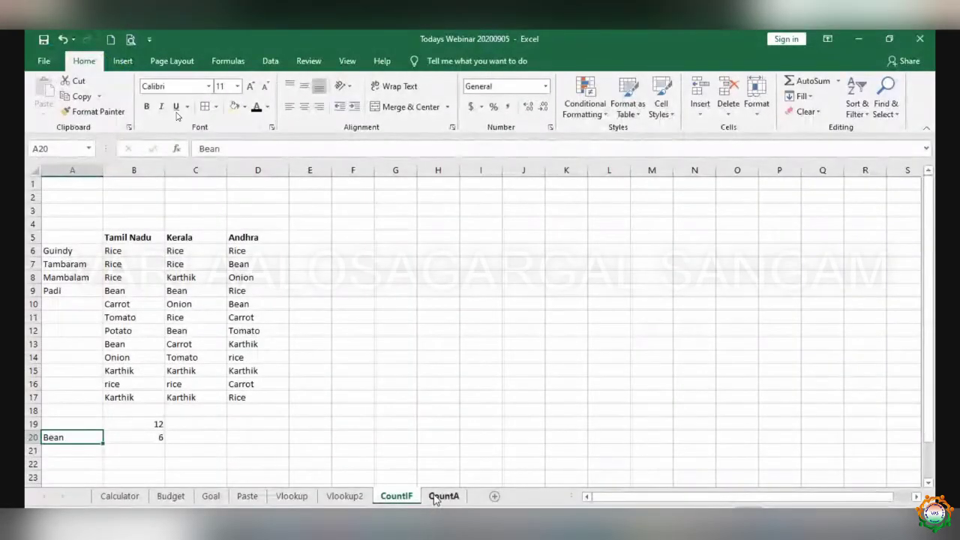
click(443, 496)
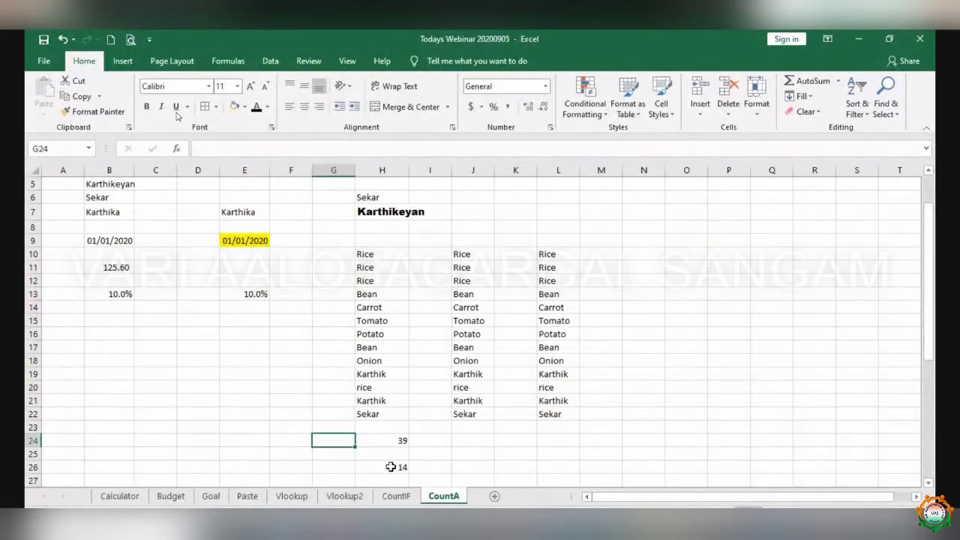
click(379, 442)
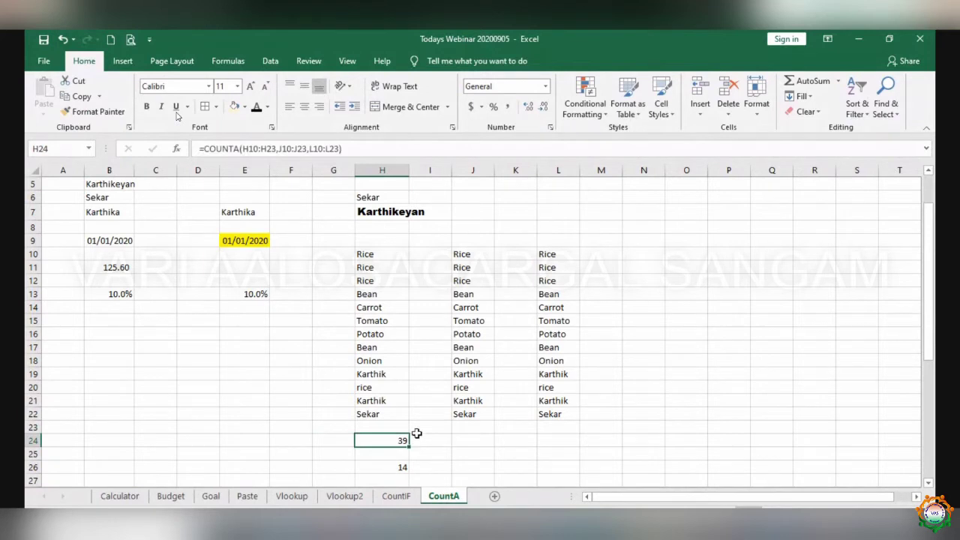
key(F2)
key(ctrl+Return)
Step: Highlight the Rice-to-Potato items in column H, then recheck H24's formula totalling 39
drag(379, 255, 386, 281)
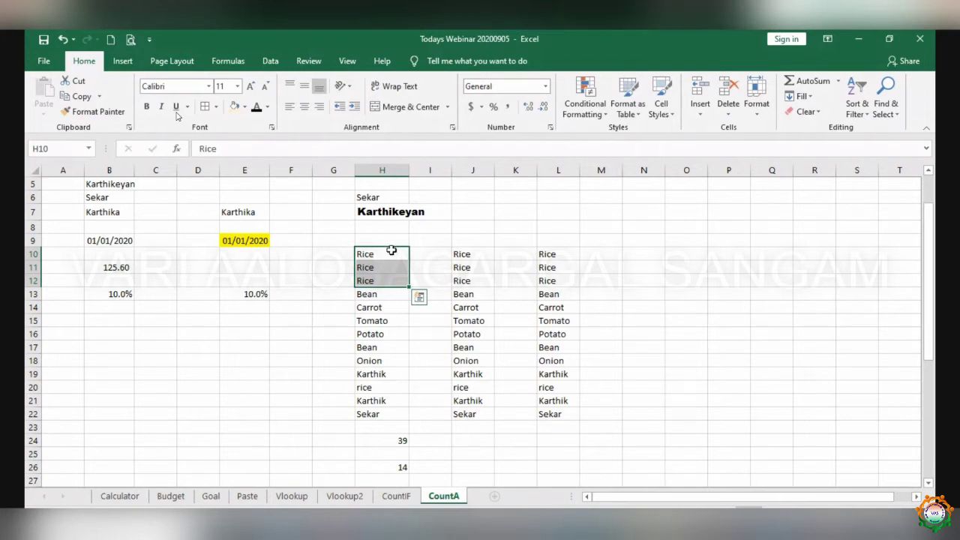
click(629, 323)
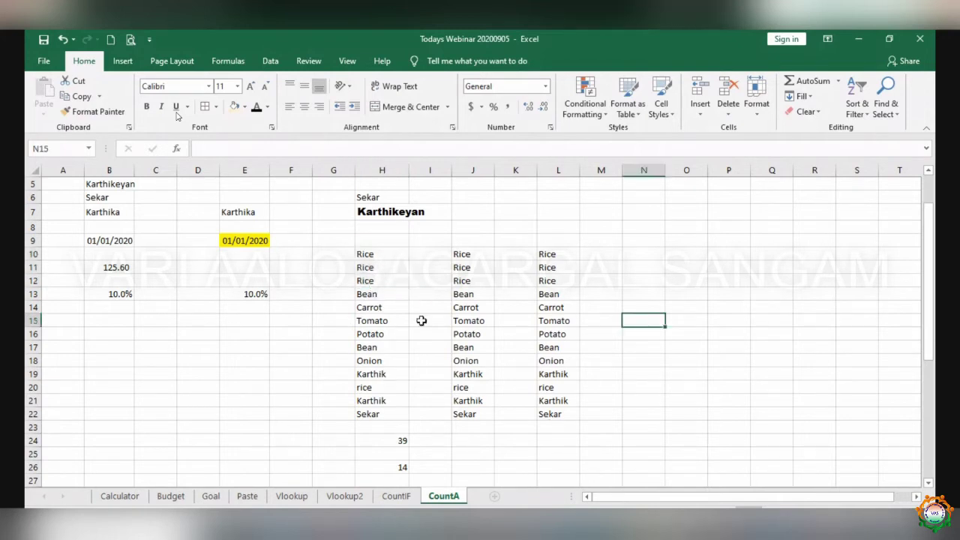
drag(386, 254, 386, 335)
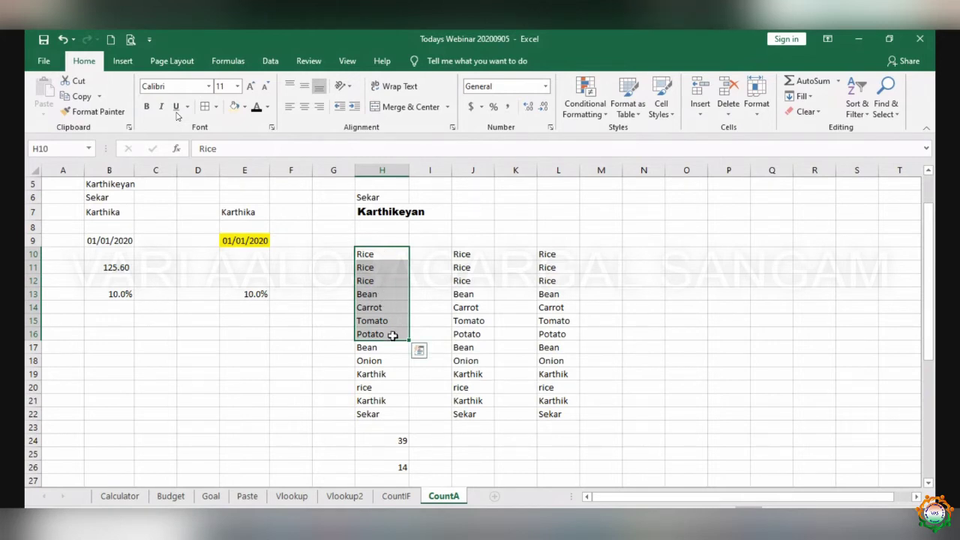
click(395, 439)
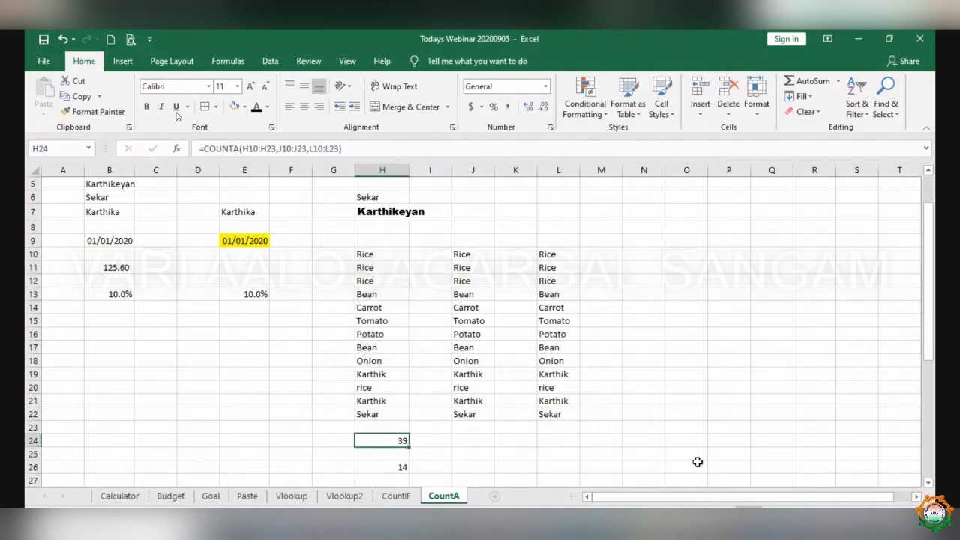
key(F2)
key(Escape)
Step: Enter =COUNTA(H10:H22) in H24
text(=cou)
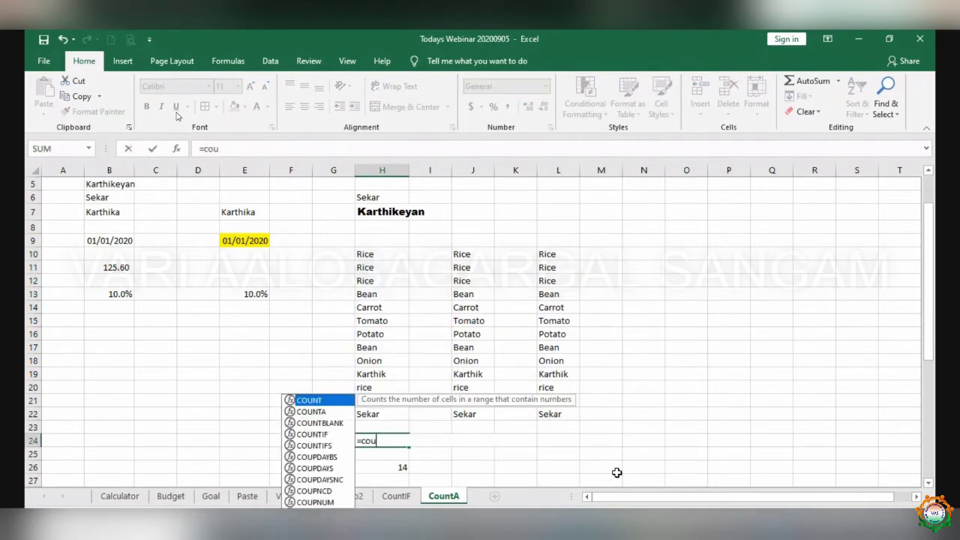
text(nta)
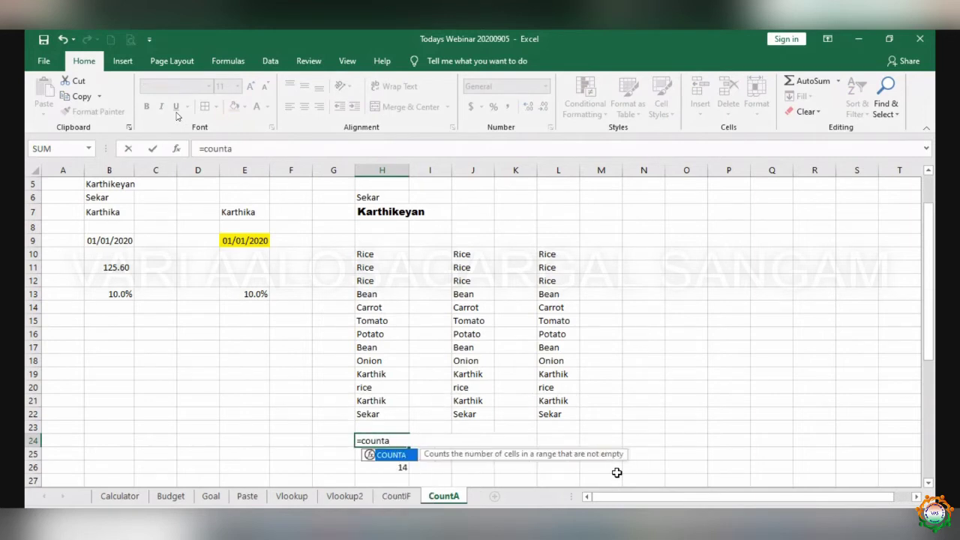
text(()
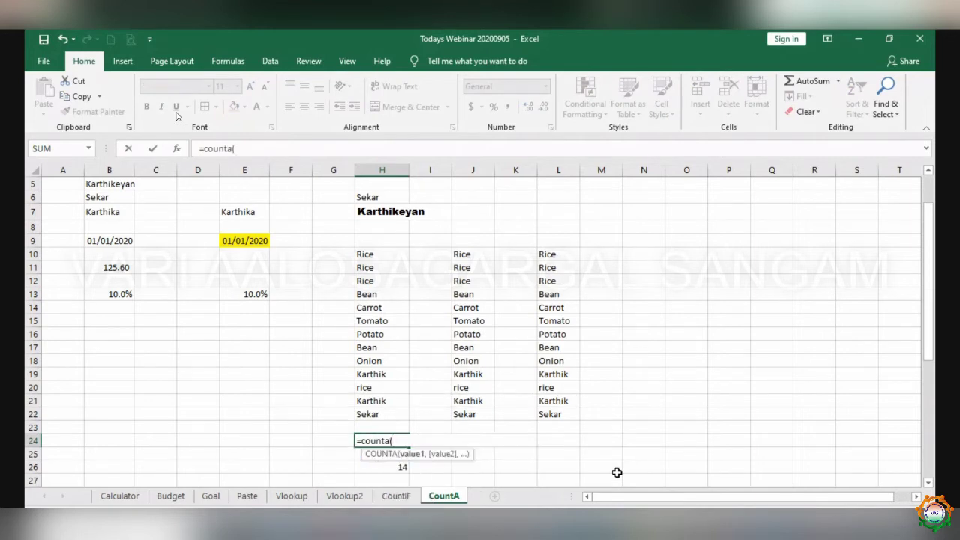
drag(400, 255, 389, 424)
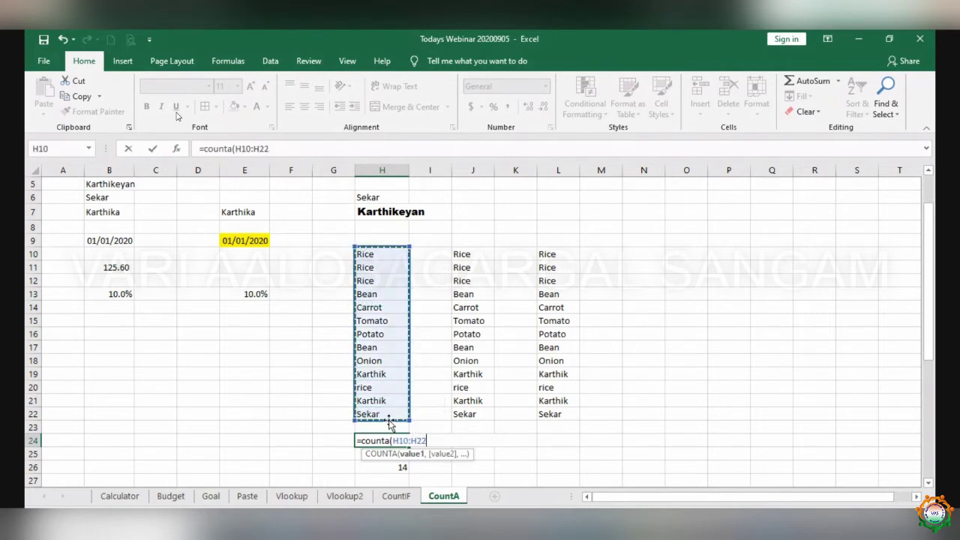
text())
key(Return)
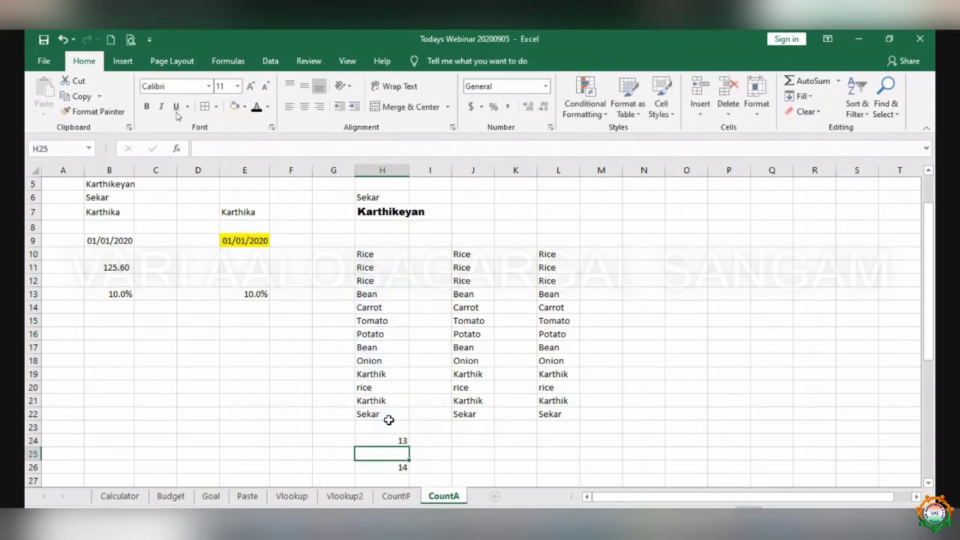
Step: Add J10:J22 as a second range to the H24 COUNTA formula
key(Up)
key(F2)
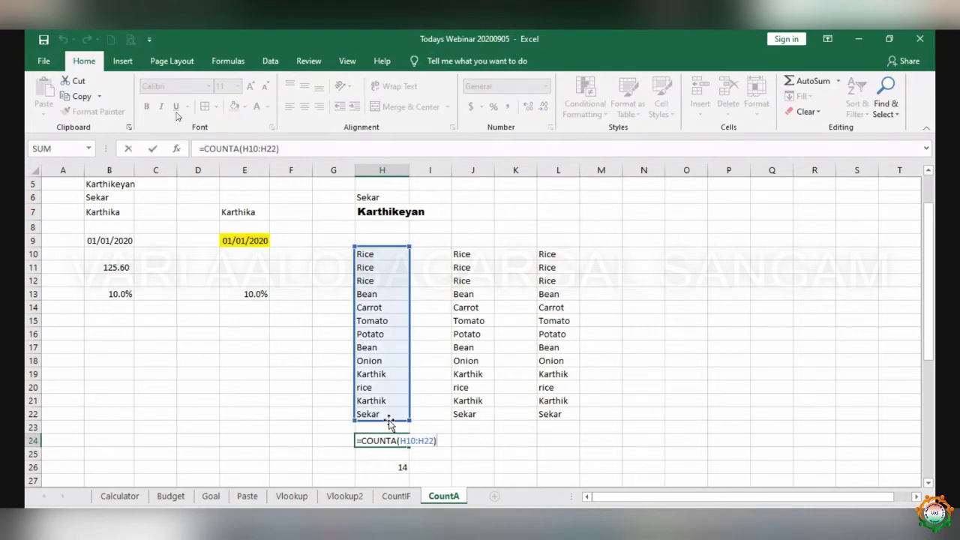
key(BackSpace)
text(,)
drag(460, 254, 470, 417)
drag(563, 254, 605, 347)
drag(537, 294, 492, 427)
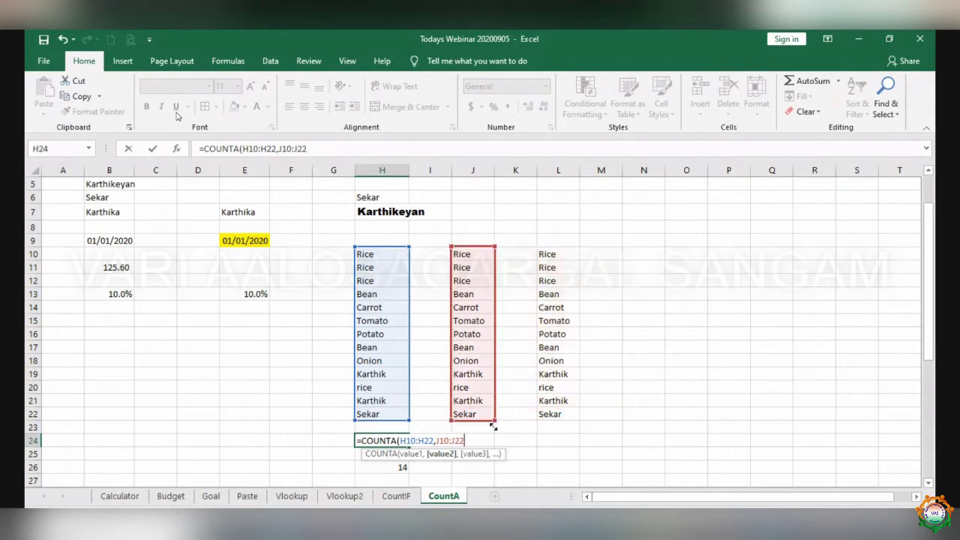
Step: Add L10:L17 as the third range, giving =COUNTA(H10:H22,J10:J22,L10:L17) returning 34
text(,)
drag(568, 255, 567, 345)
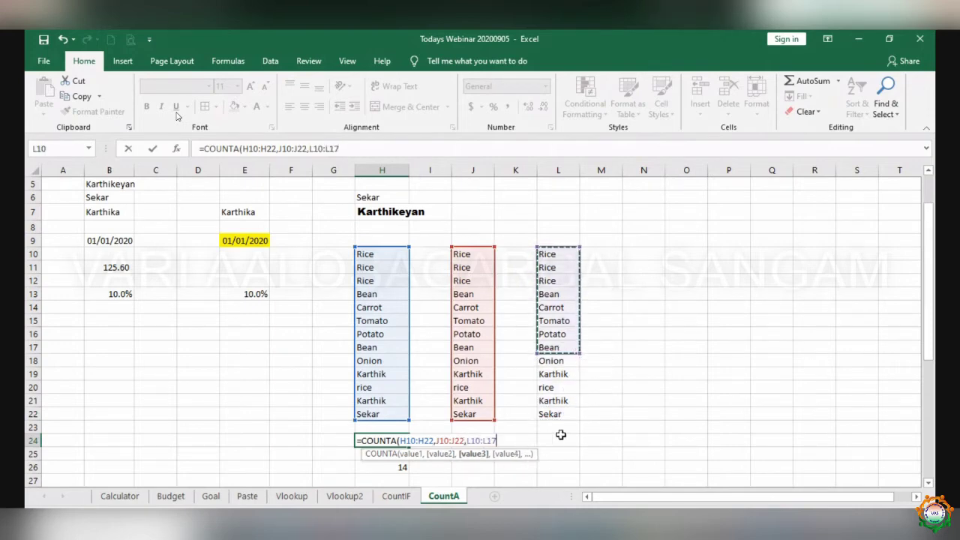
text())
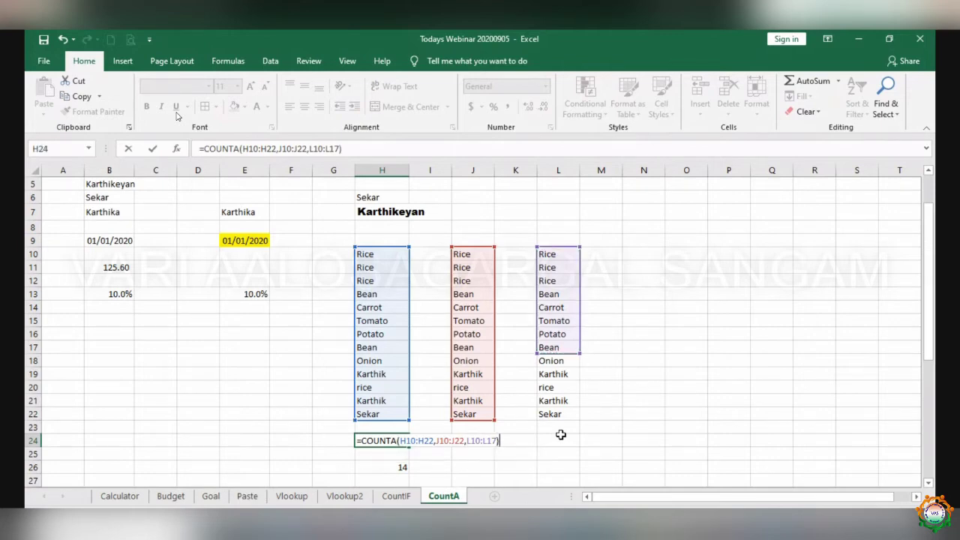
key(Return)
key(Up)
key(F2)
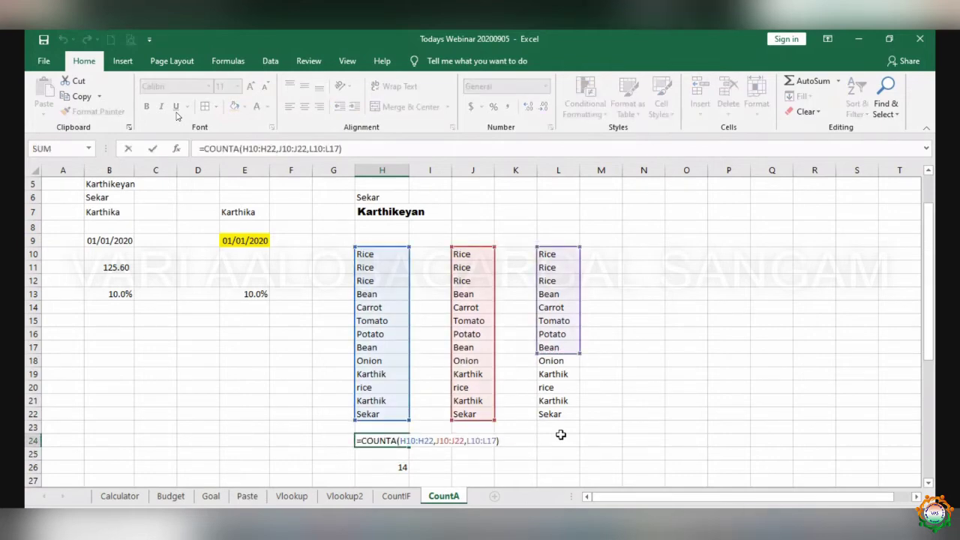
key(Escape)
Step: Clear Karthik, Onion and Bean from H19, H18 and H17
key(Up)
key(Up)
key(Up)
key(Up)
key(Up)
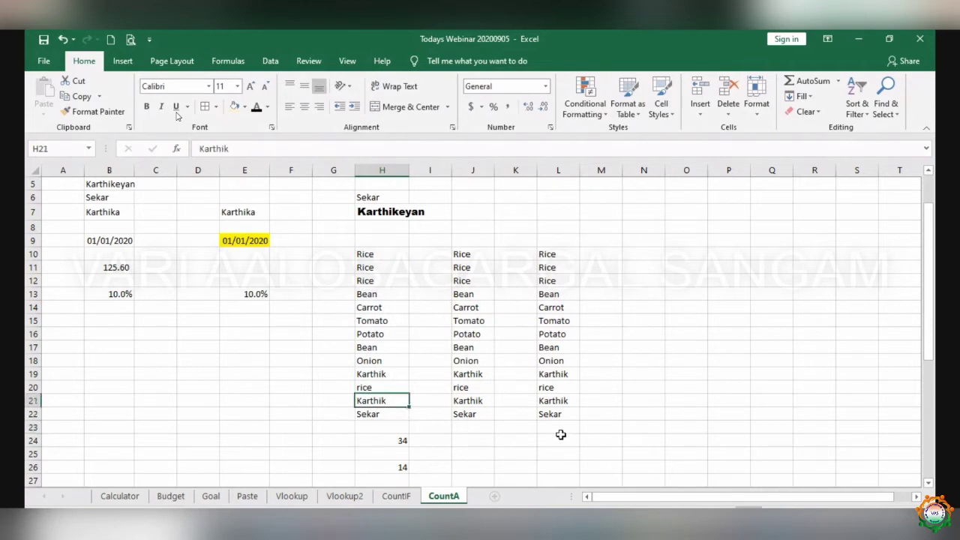
key(Delete)
key(Up)
key(Delete)
key(Up)
key(Delete)
Step: Enter 0 in H17, clear it again, then advance the presentation to the MSME online Registration slide
key(Down)
key(Down)
key(Down)
key(Down)
key(Up)
key(Up)
key(Up)
key(Up)
text(0)
key(Return)
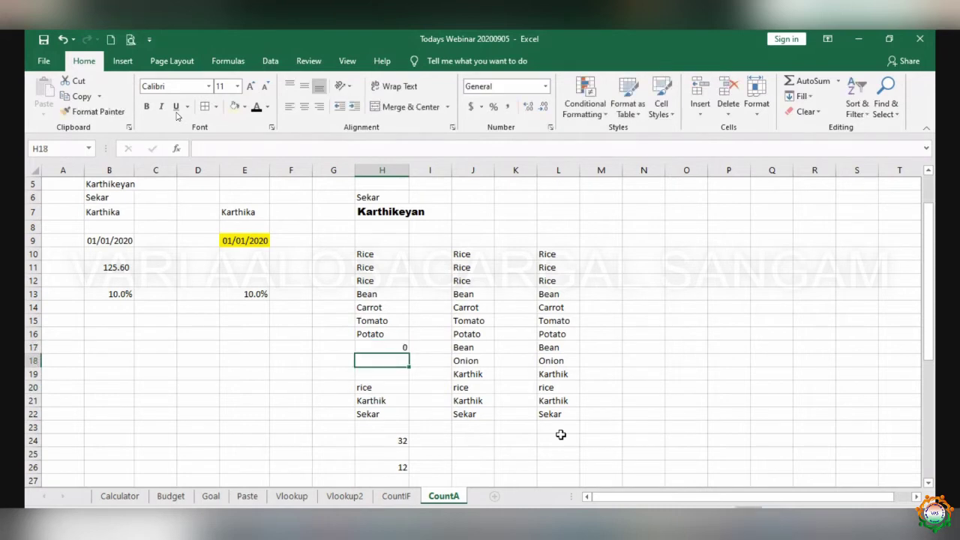
key(Up)
key(Down)
key(Up)
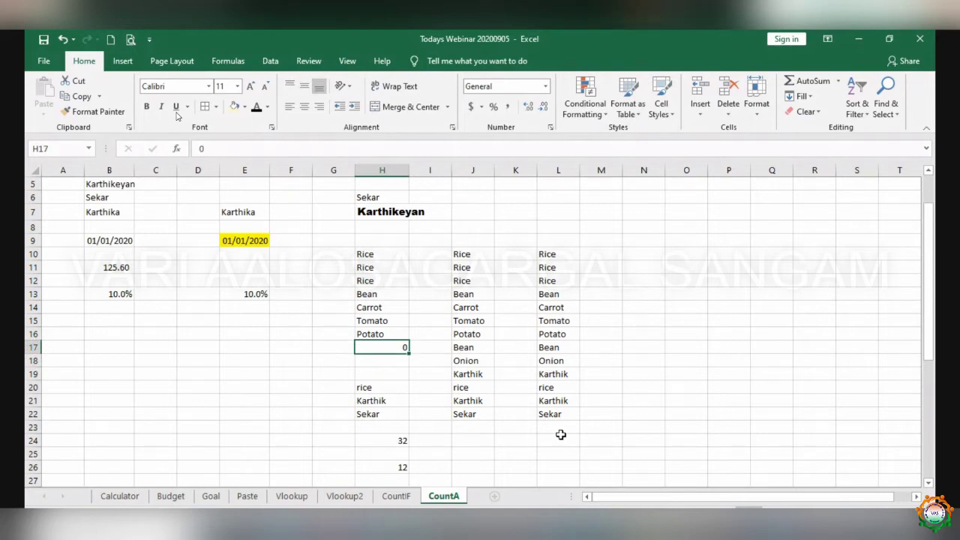
key(Delete)
key(alt+Tab)
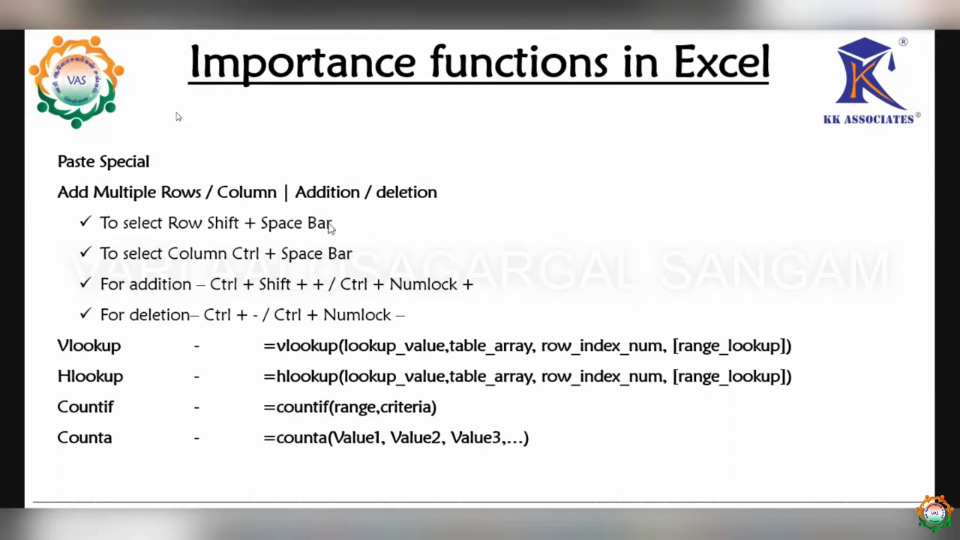
click(906, 298)
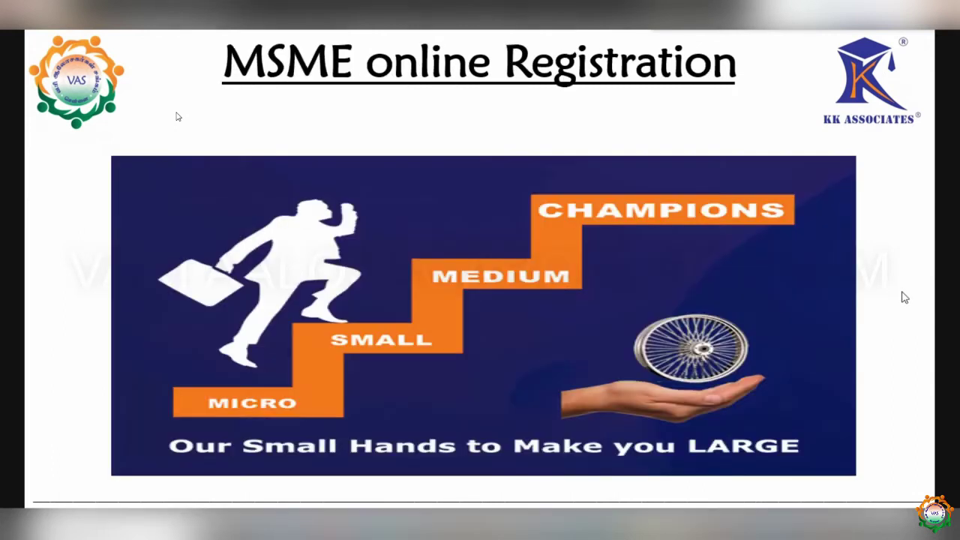
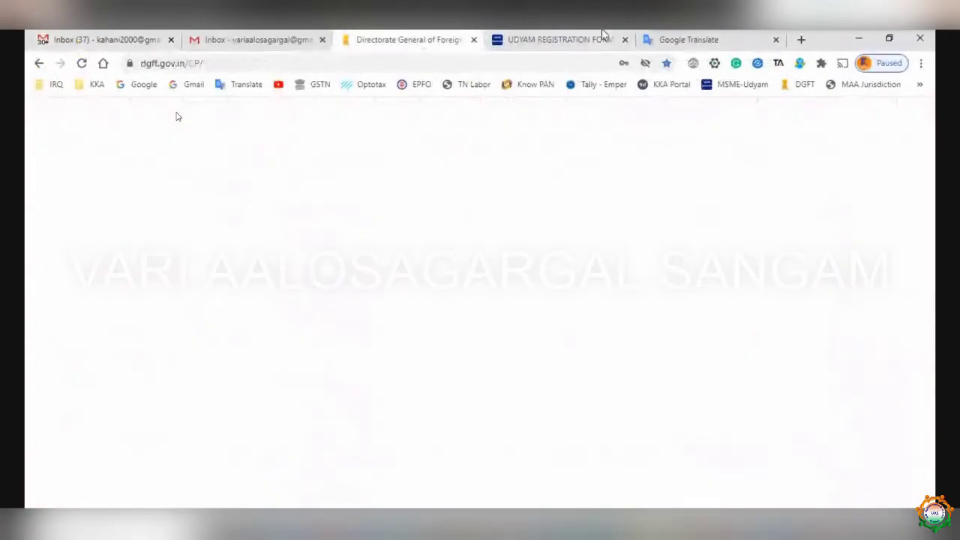
Step: Go to the Udyam online registration home page at udyamregistration.gov.in
click(589, 39)
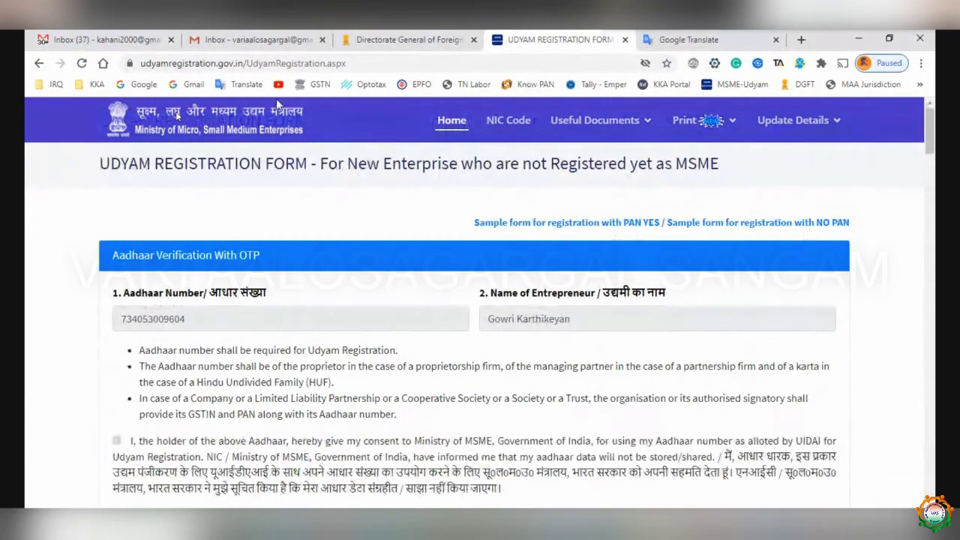
click(368, 62)
key(BackSpace)
key(BackSpace)
key(BackSpace)
key(BackSpace)
key(BackSpace)
key(BackSpace)
key(BackSpace)
key(BackSpace)
key(BackSpace)
key(BackSpace)
key(BackSpace)
key(BackSpace)
key(BackSpace)
key(BackSpace)
key(BackSpace)
key(BackSpace)
key(BackSpace)
key(BackSpace)
key(BackSpace)
key(BackSpace)
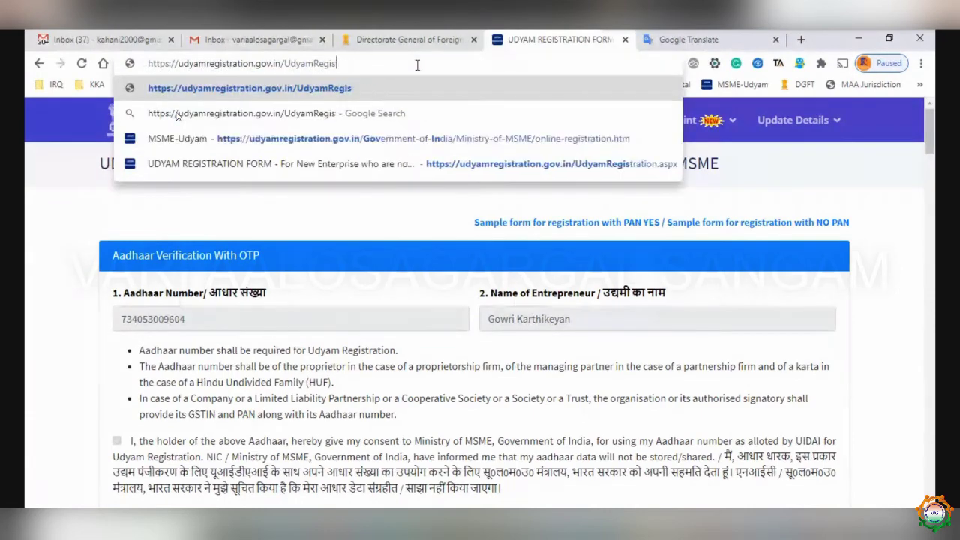
key(BackSpace)
key(BackSpace)
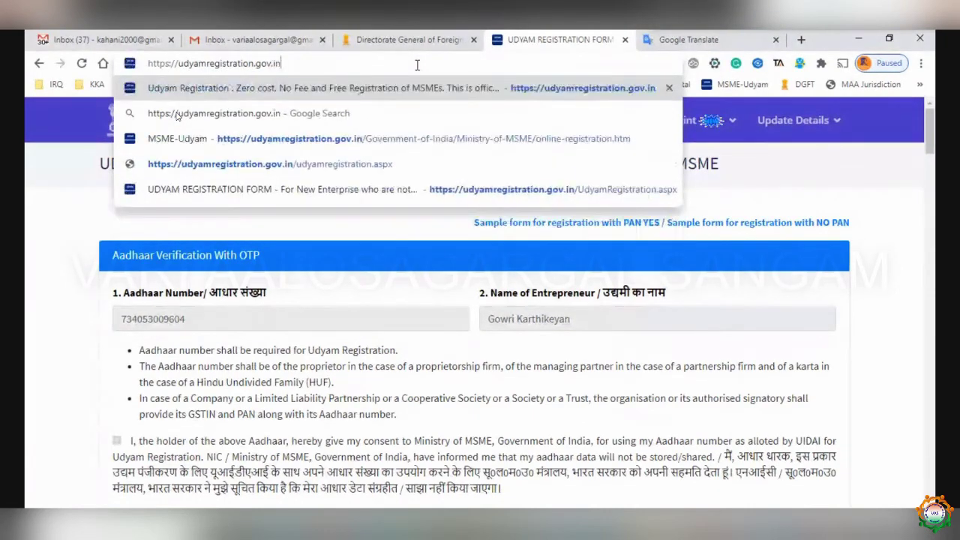
click(418, 138)
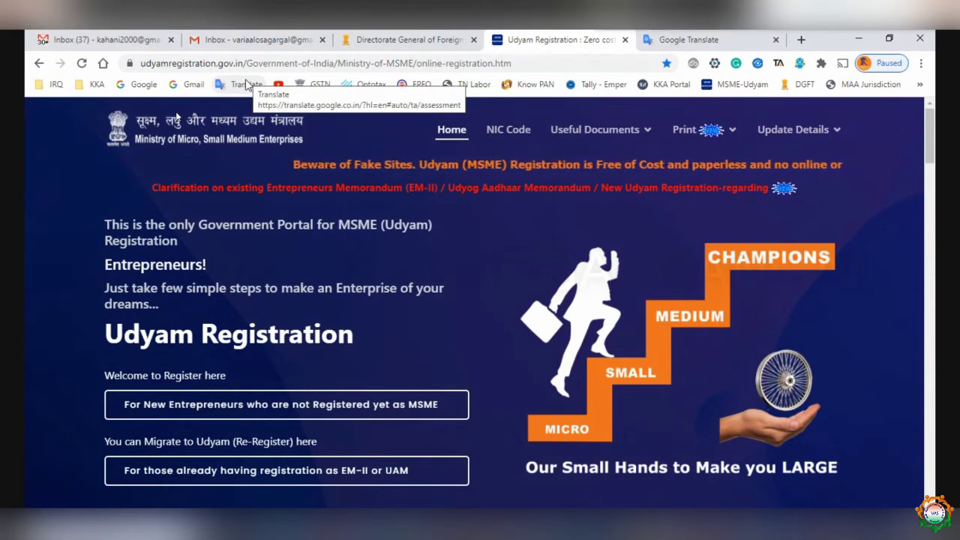
scroll(292, 205, down, 10)
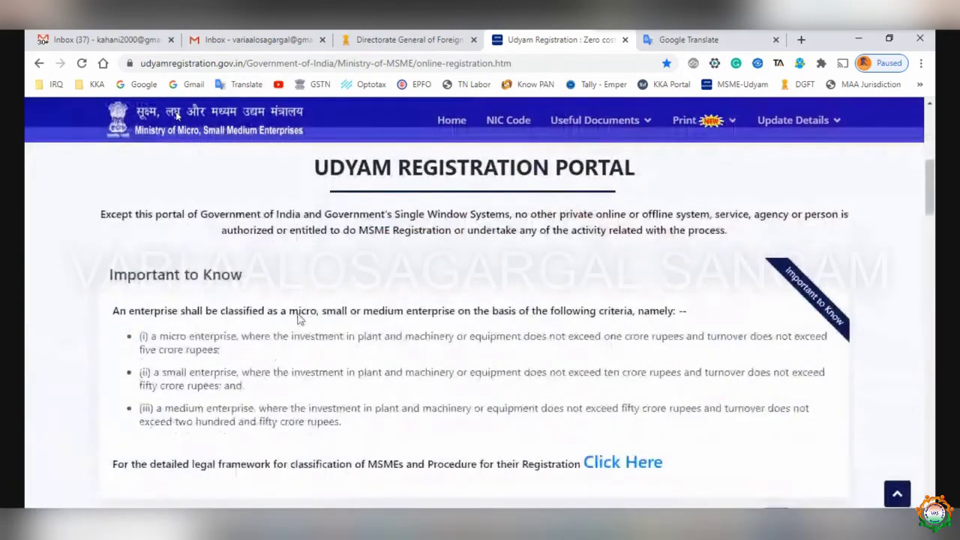
scroll(297, 315, down, 15)
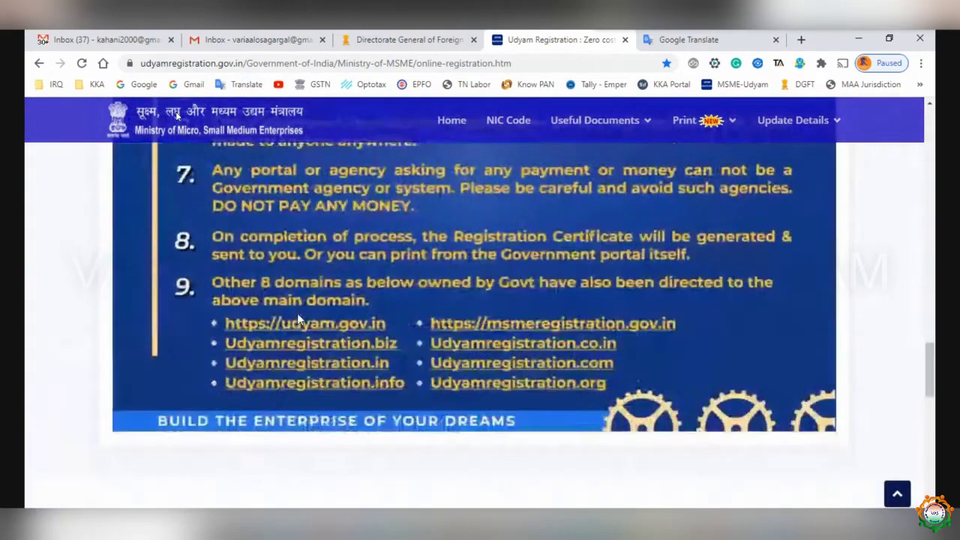
scroll(298, 320, up, 4)
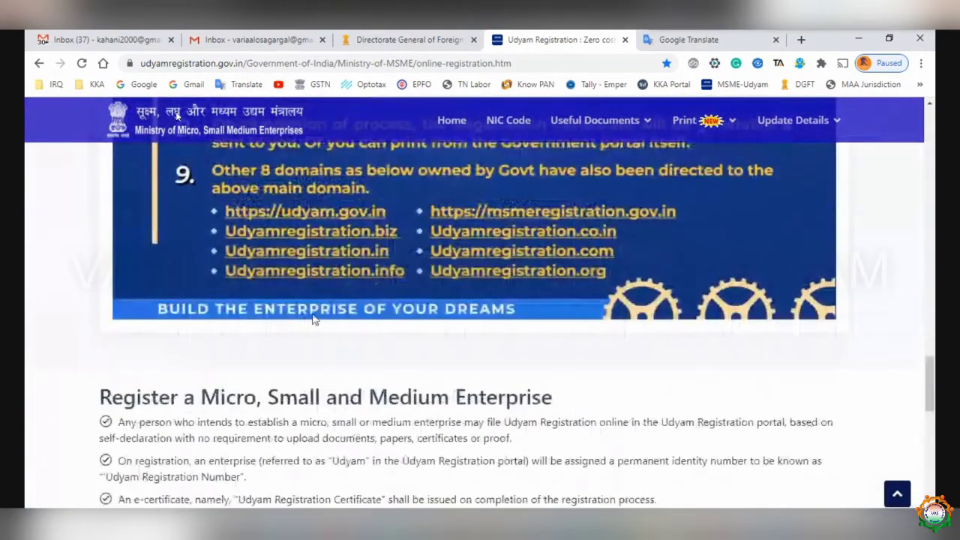
scroll(356, 278, up, 1)
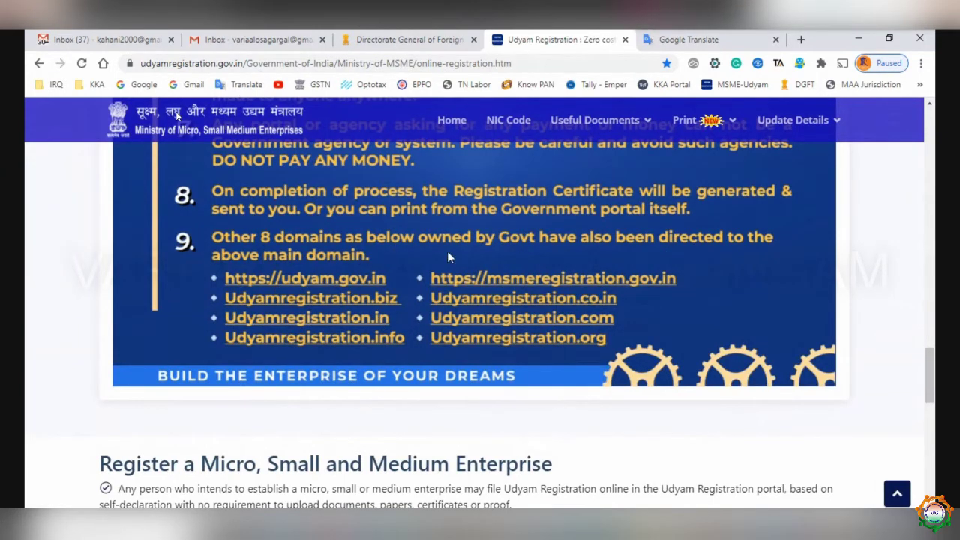
scroll(540, 144, up, 15)
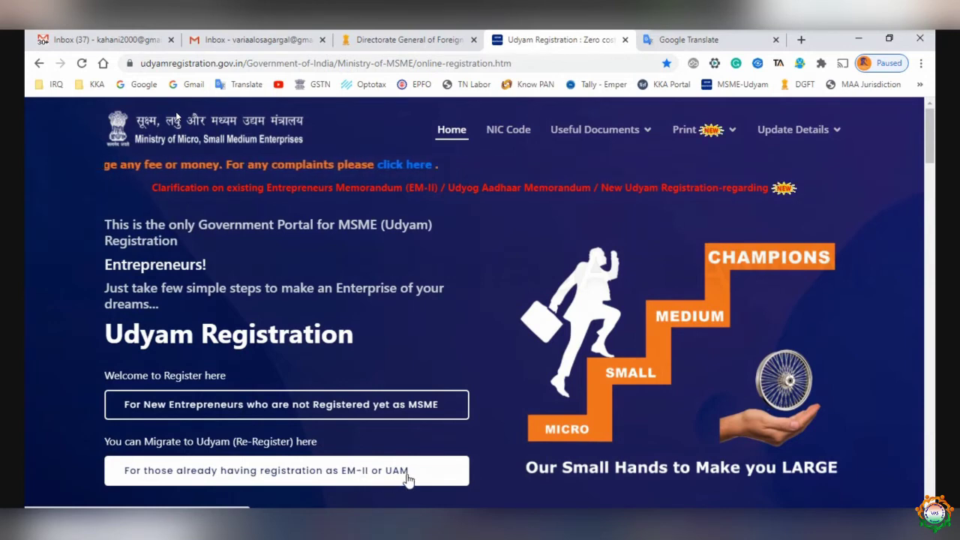
Step: Open the form for new entrepreneurs, then enter the Aadhaar number and the entrepreneur's name
click(355, 413)
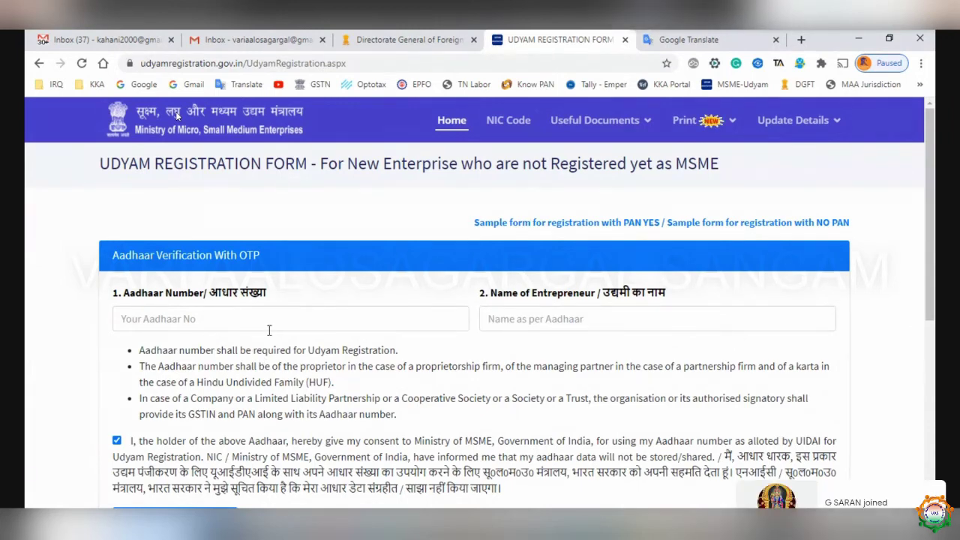
click(379, 318)
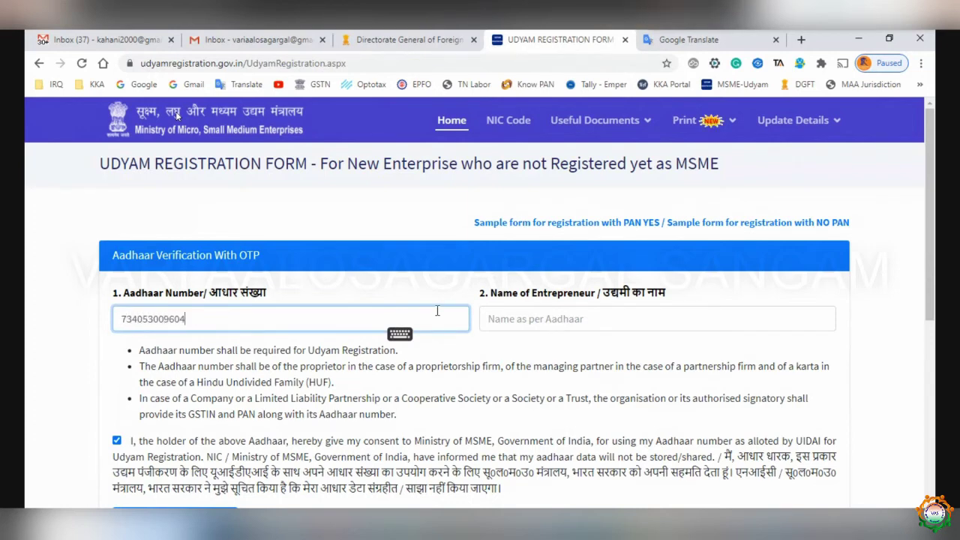
key(Tab)
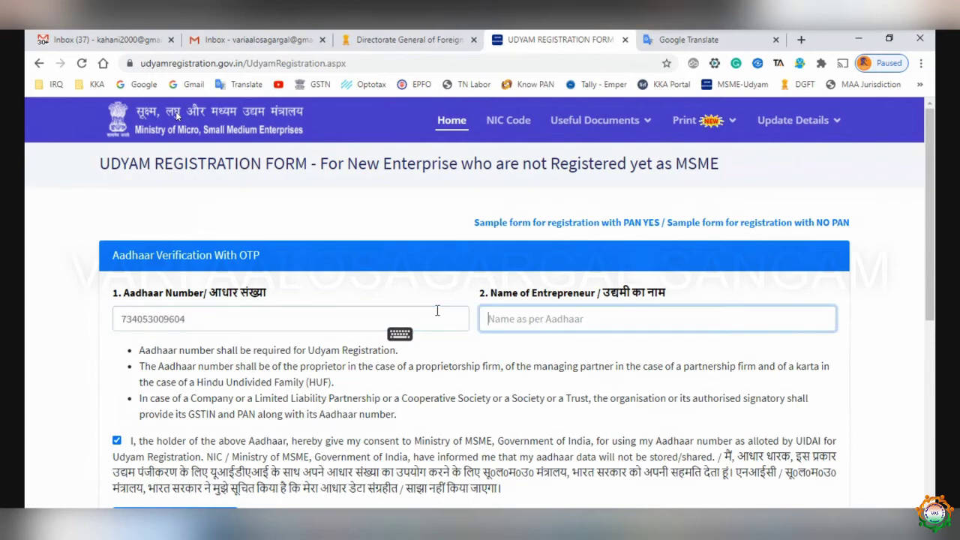
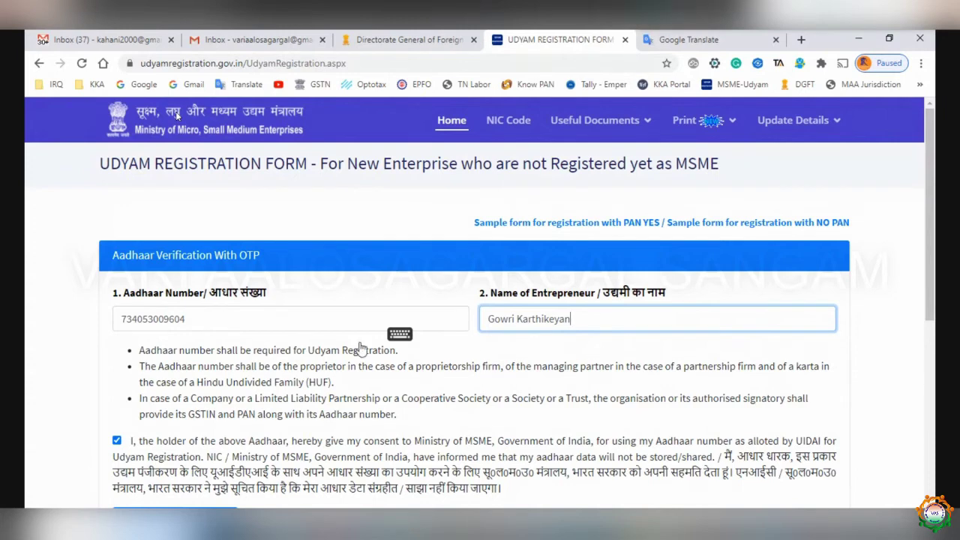
scroll(585, 310, down, 2)
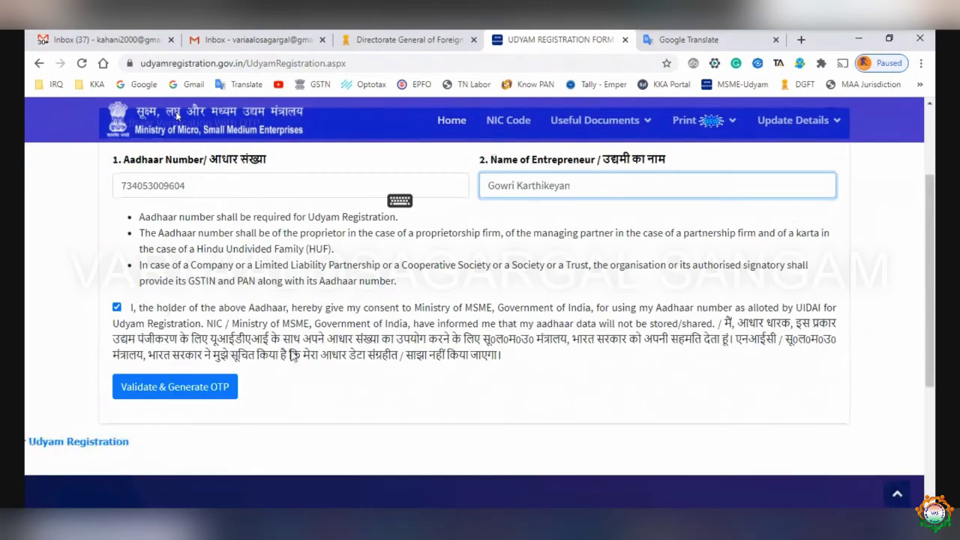
click(120, 314)
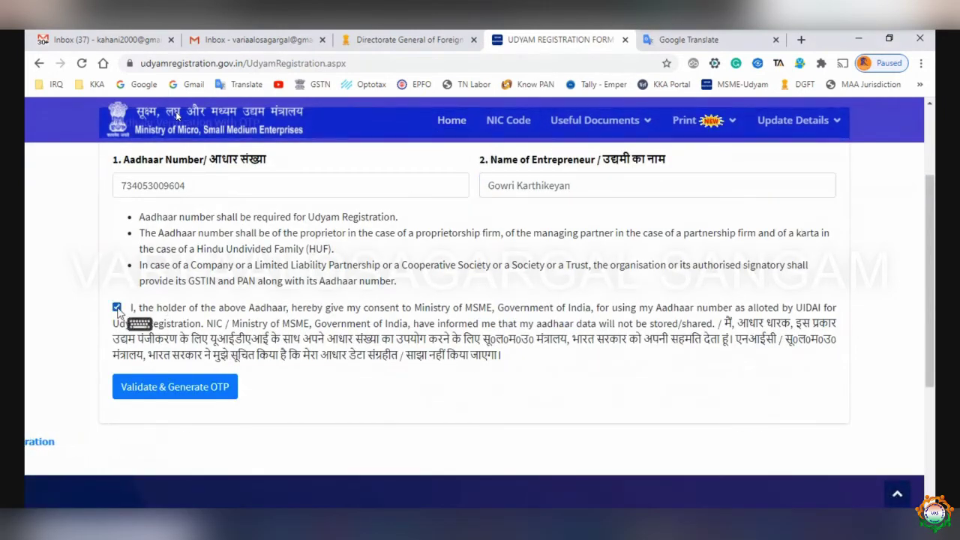
Step: Generate an OTP for the Aadhaar, enter the received code and validate it
click(197, 395)
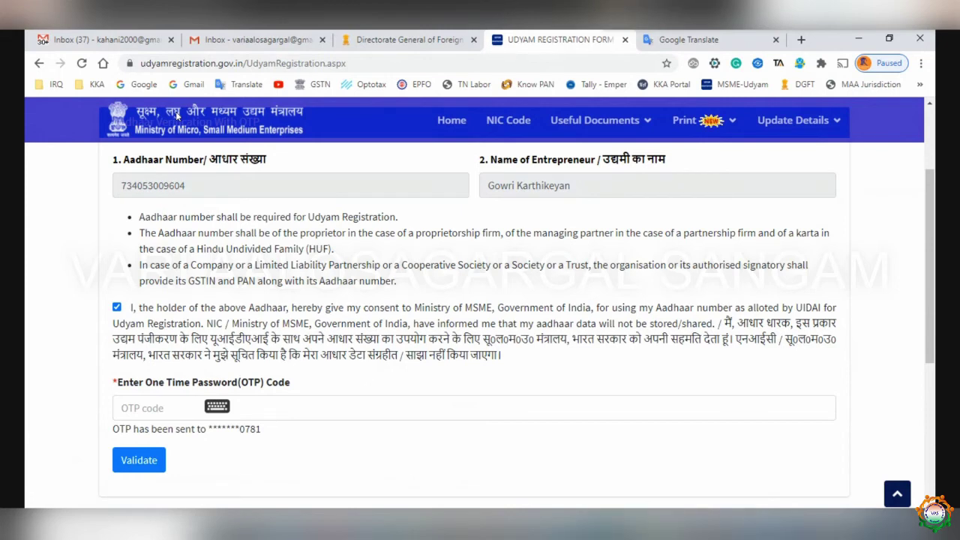
click(272, 407)
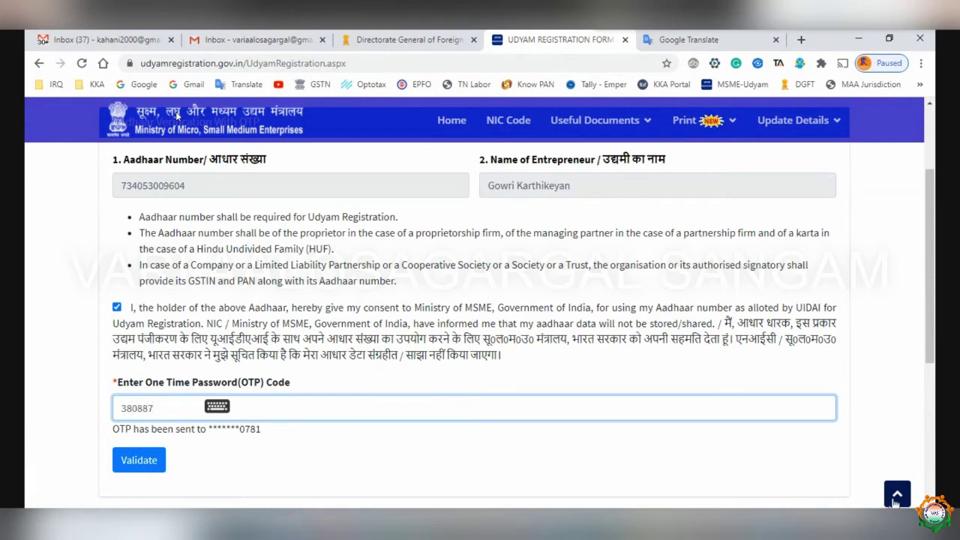
click(146, 463)
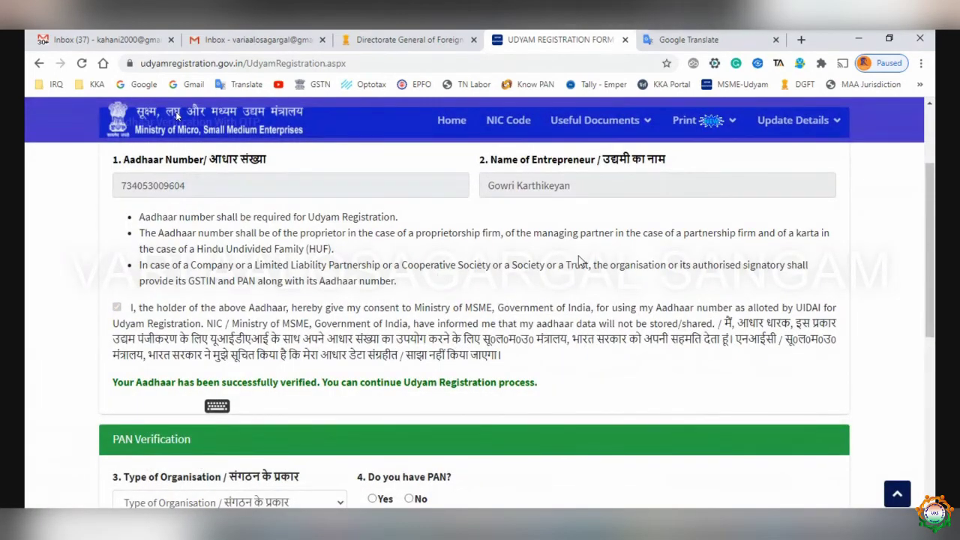
Step: Set organisation type to '1. Proprietary', answer Yes to PAN, and enter and validate the PAN number
scroll(643, 303, down, 2)
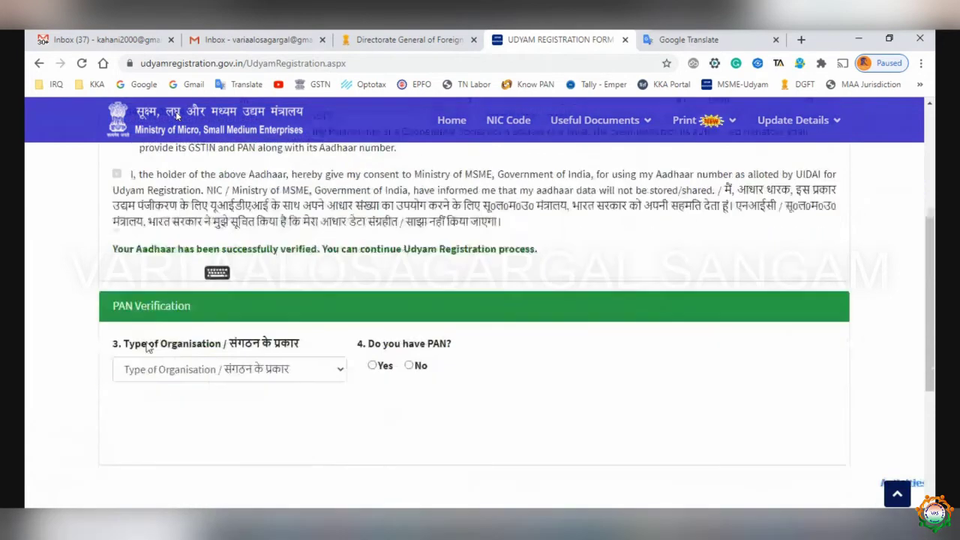
click(339, 373)
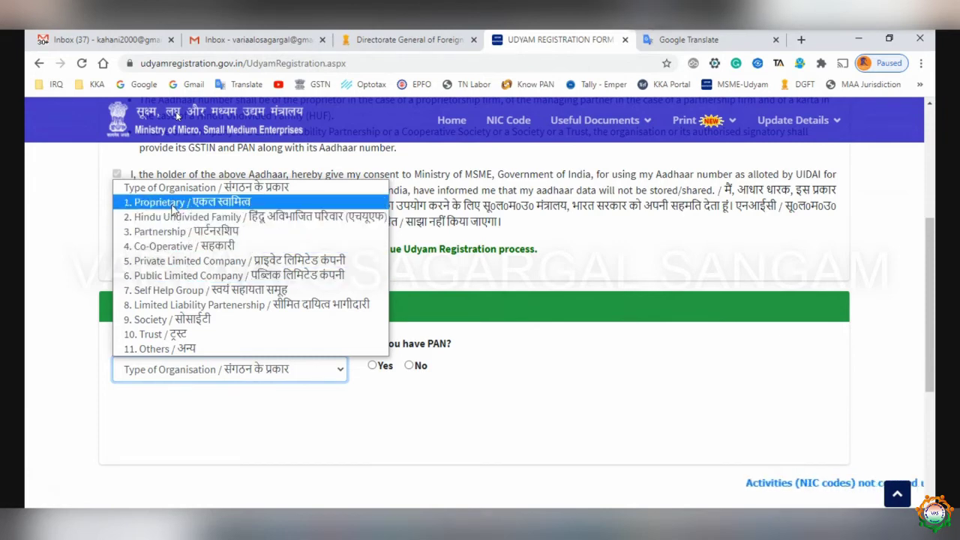
click(179, 204)
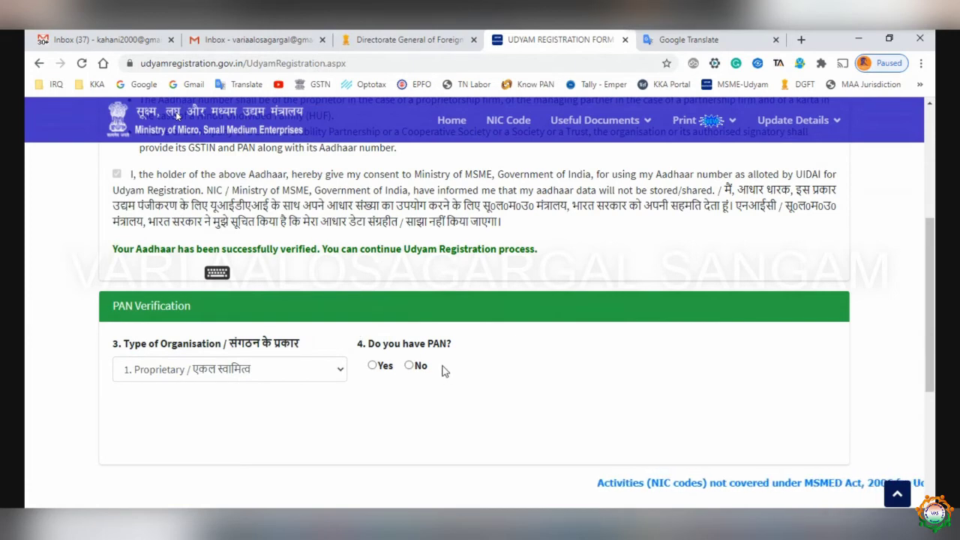
click(373, 366)
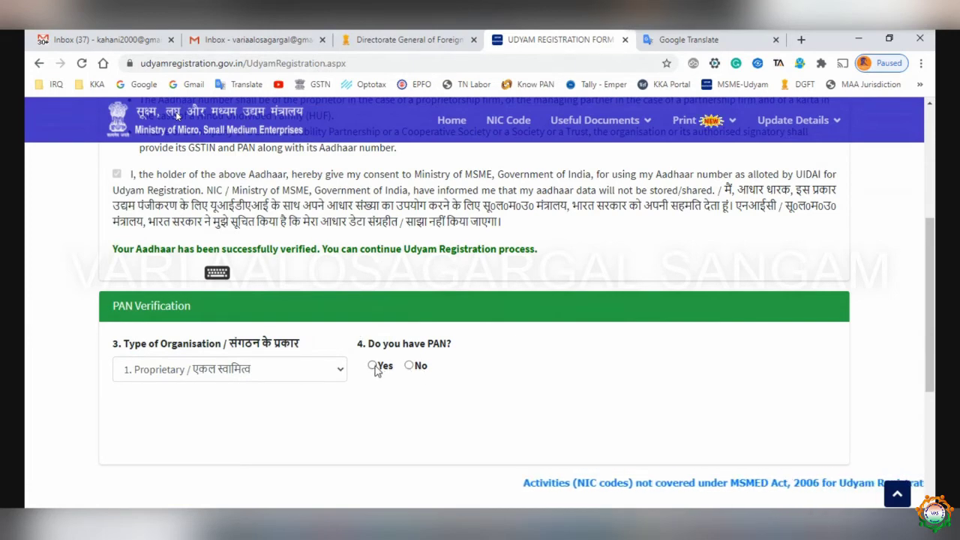
click(628, 366)
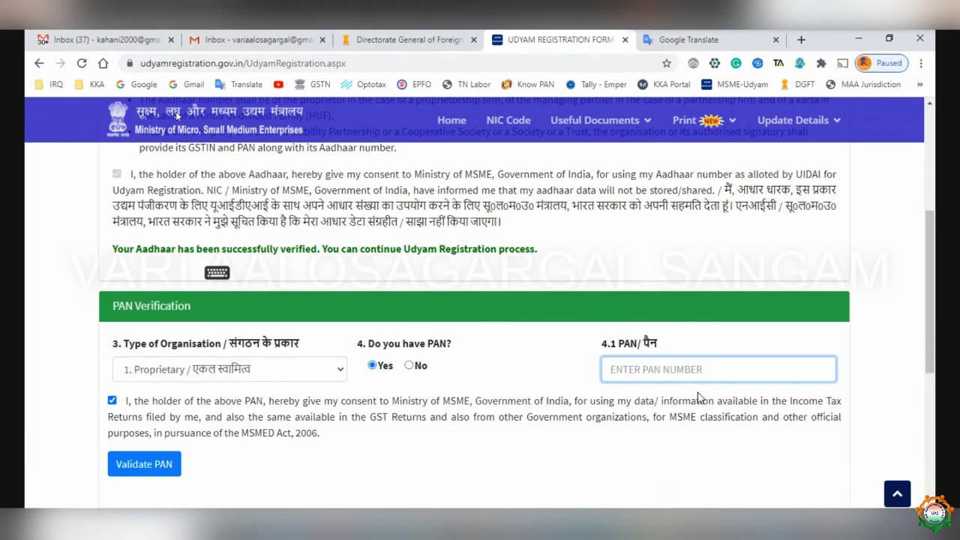
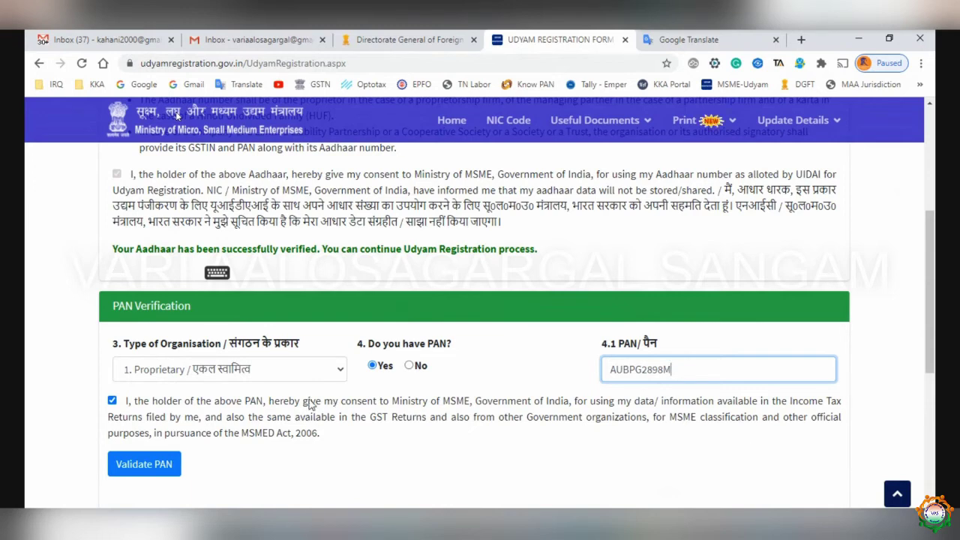
click(141, 465)
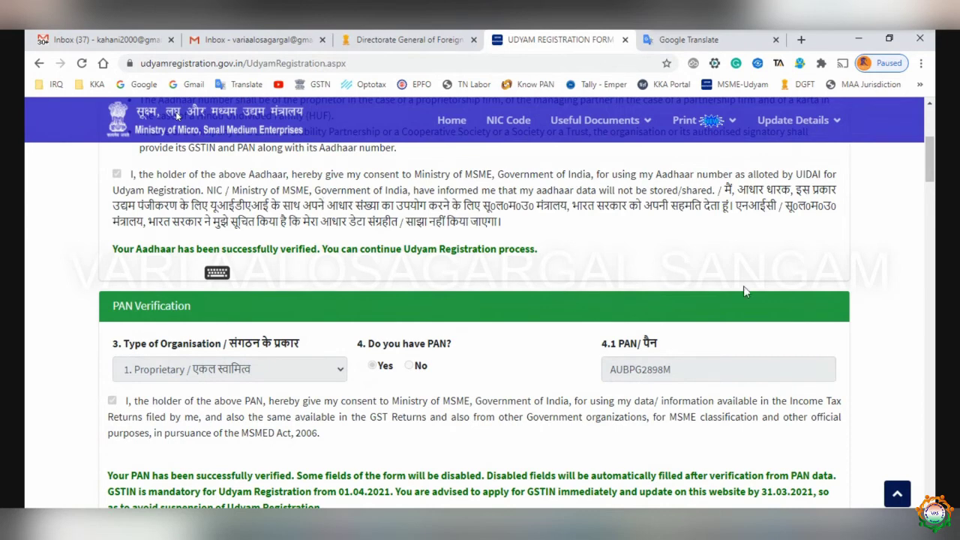
Step: Mark No for the 2018-19 ITR question and No for 'Do you have GSTIN'
scroll(745, 292, up, 2)
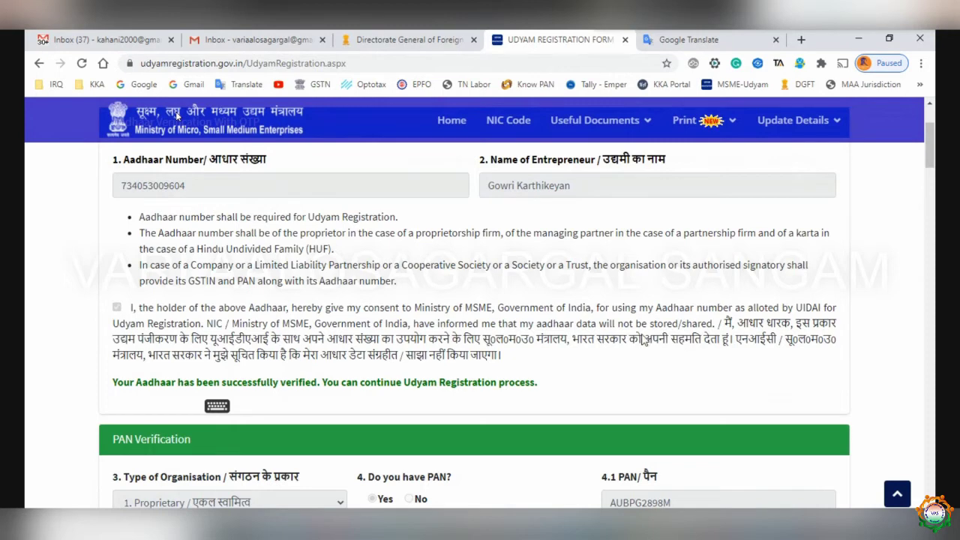
scroll(643, 339, down, 2)
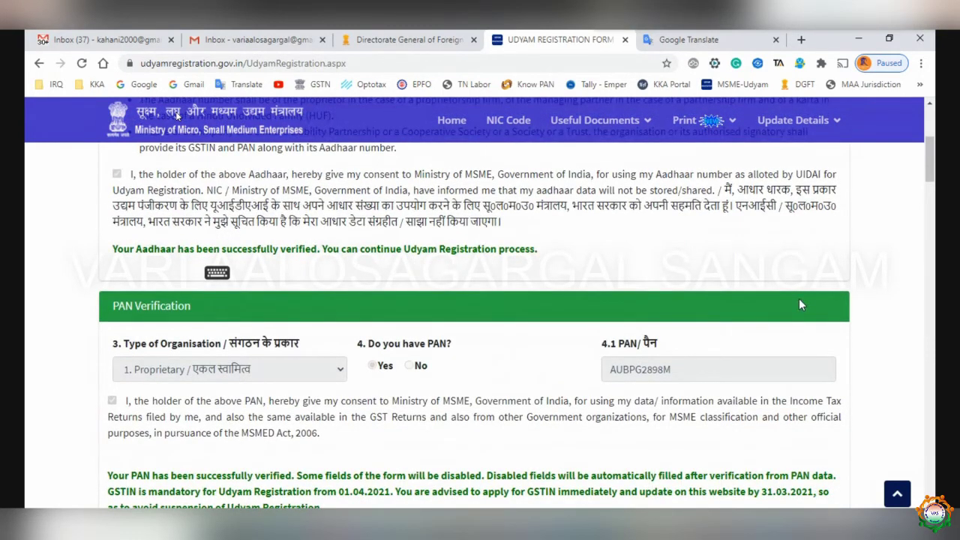
scroll(799, 300, down, 3)
scroll(578, 278, up, 2)
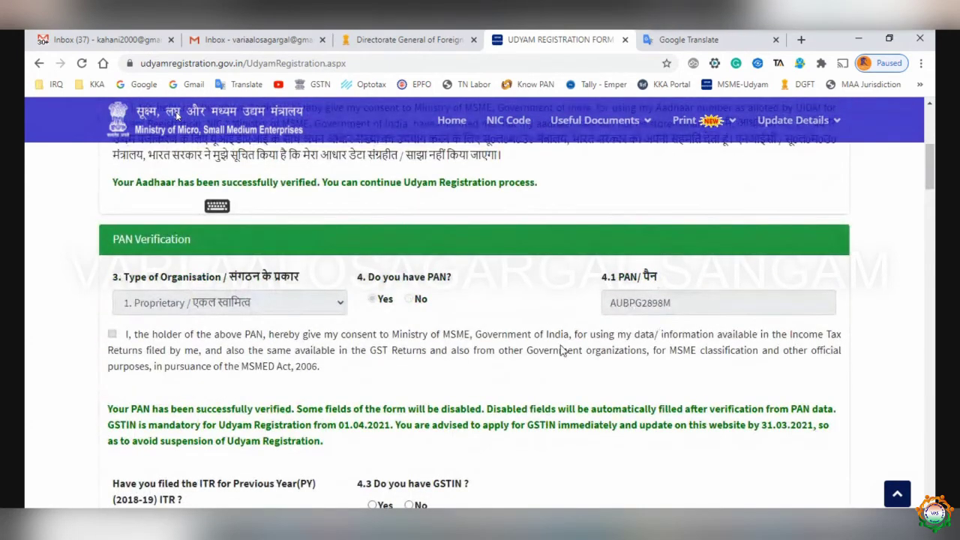
scroll(562, 350, down, 2)
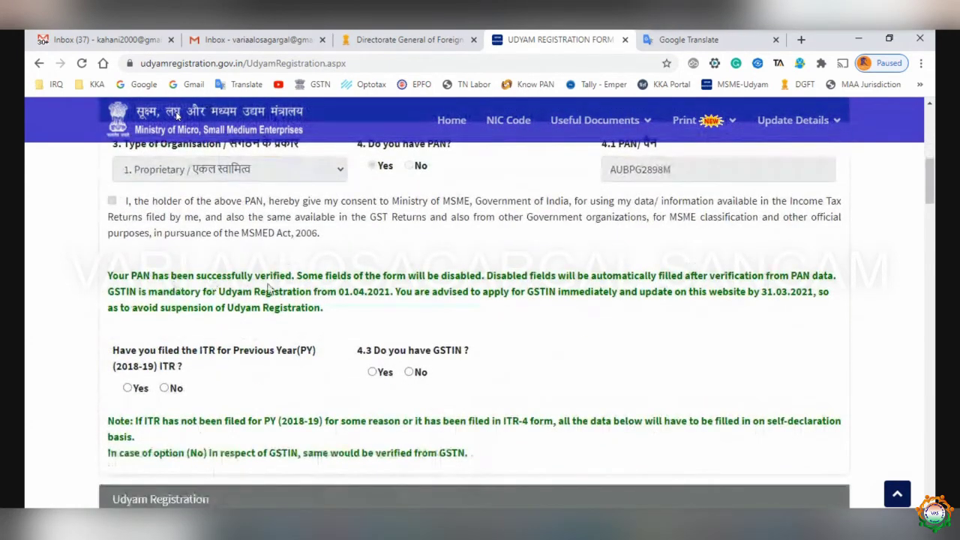
scroll(293, 296, down, 1)
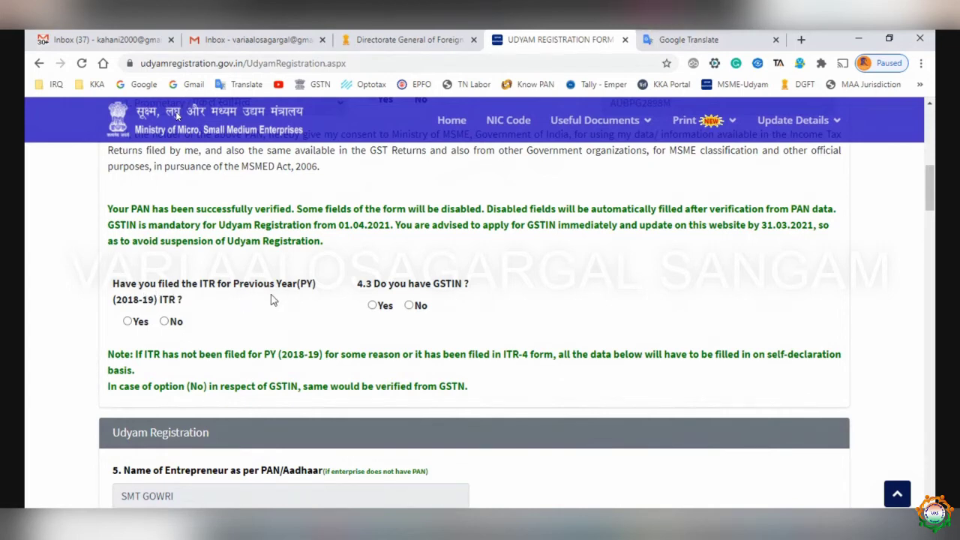
click(164, 322)
click(410, 305)
scroll(411, 315, down, 2)
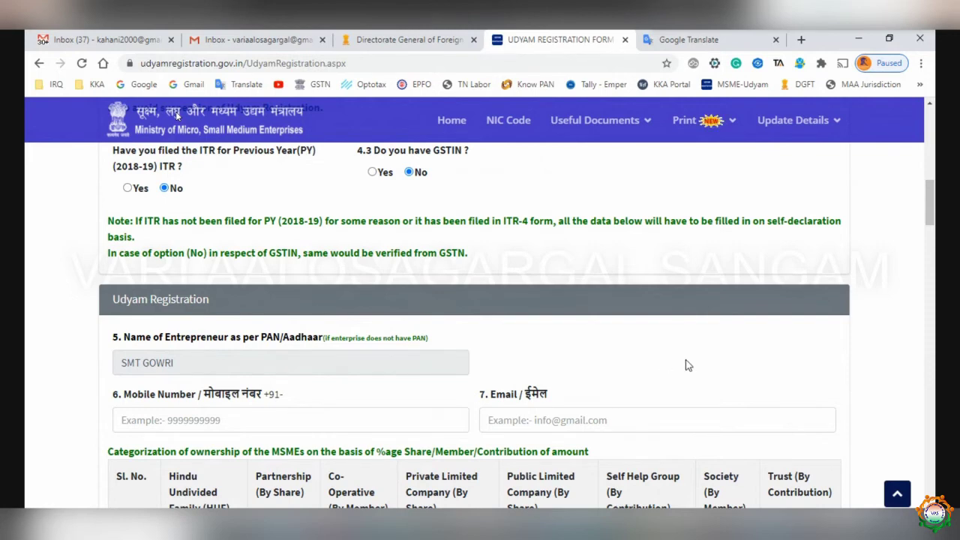
Step: Fill in the entrepreneur's mobile number and start typing their e-mail address
scroll(688, 365, down, 1)
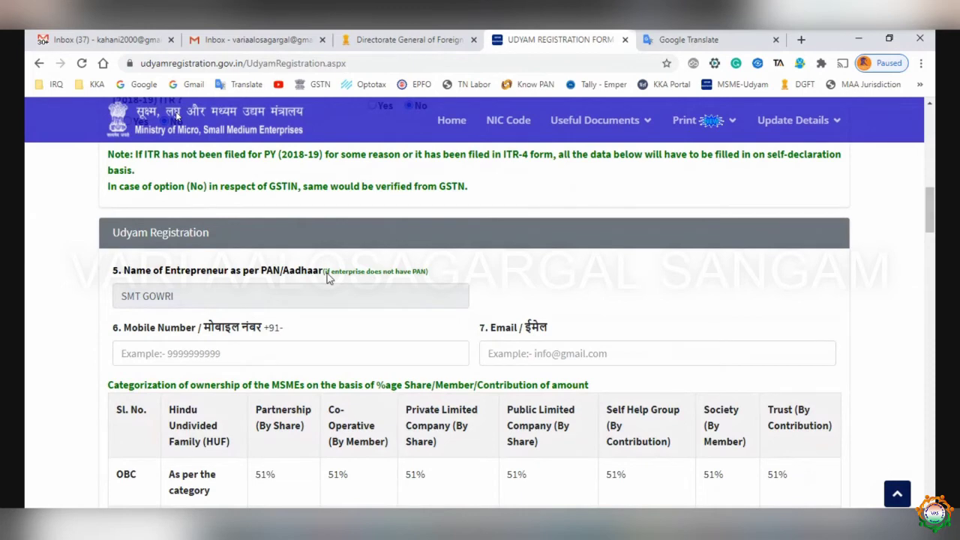
click(217, 357)
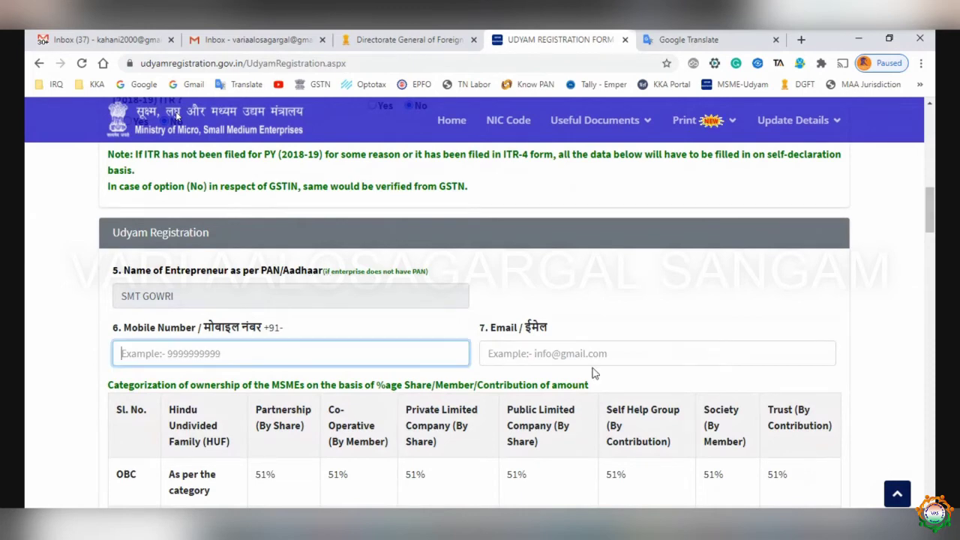
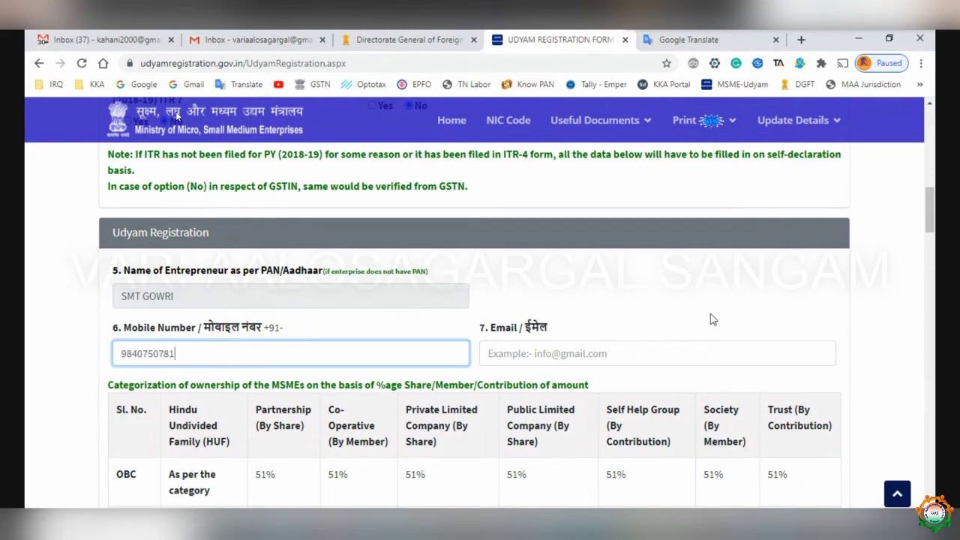
key(Tab)
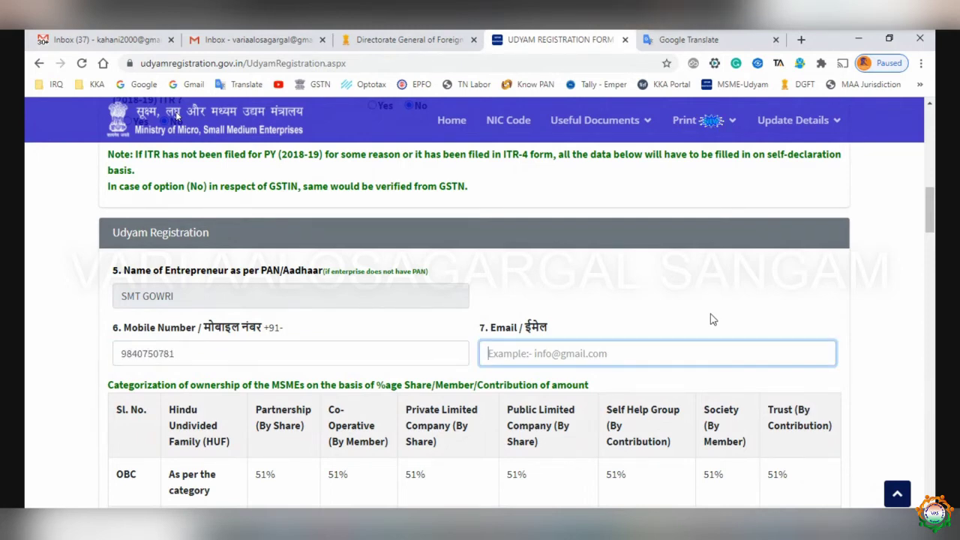
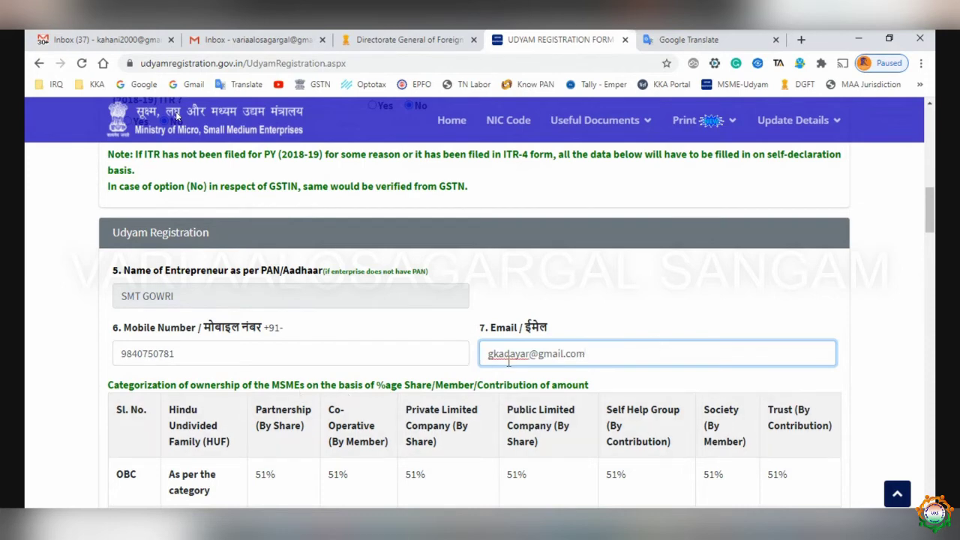
Step: Finish the e-mail address and scroll down to the 8. Social Category question
scroll(508, 361, down, 3)
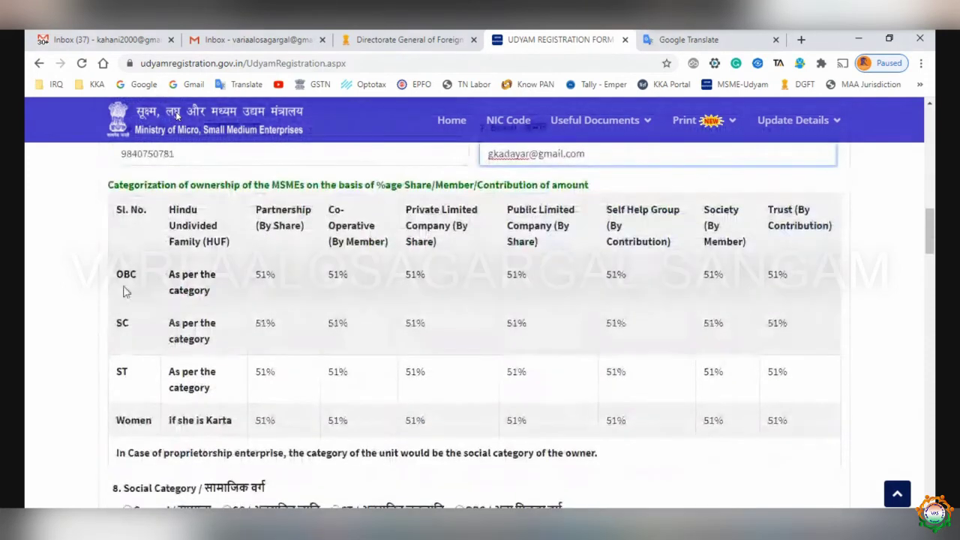
click(429, 280)
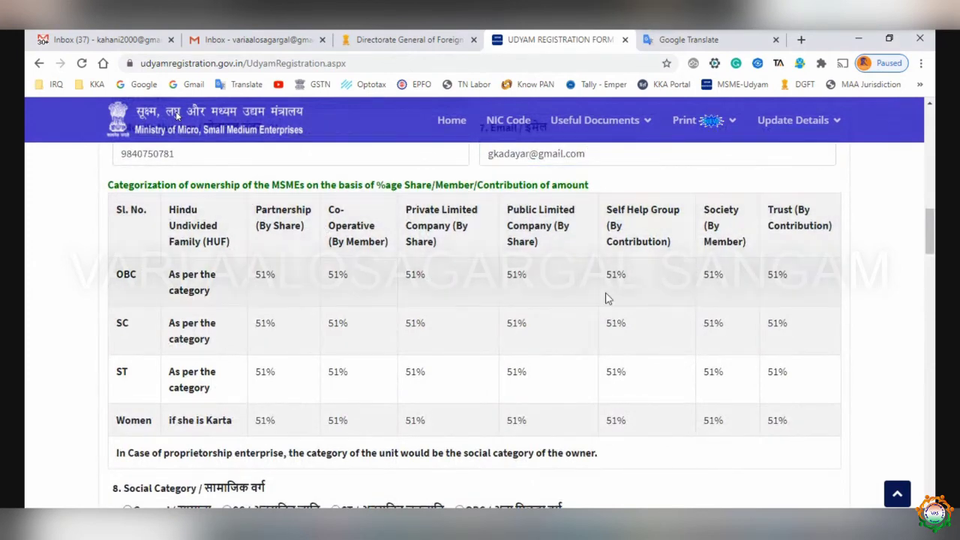
scroll(524, 382, down, 1)
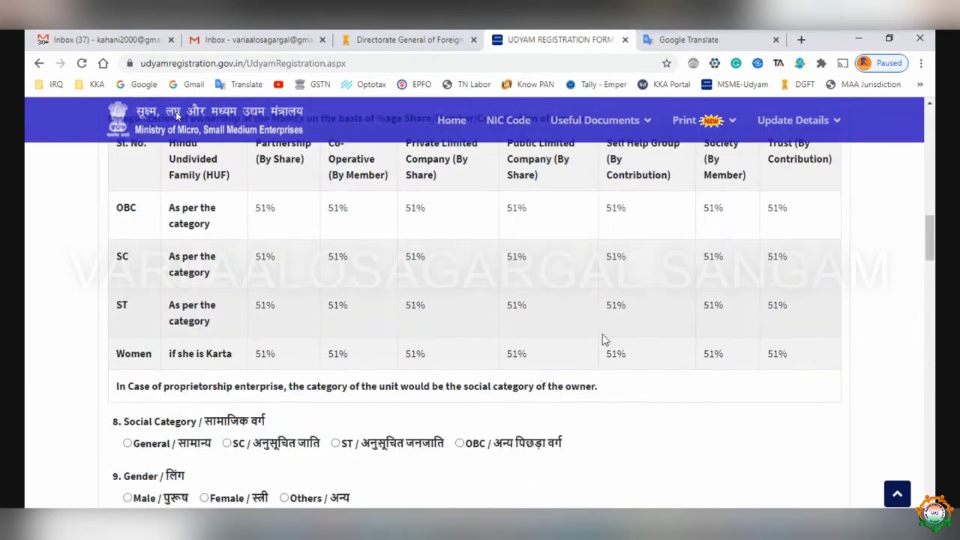
scroll(641, 310, down, 1)
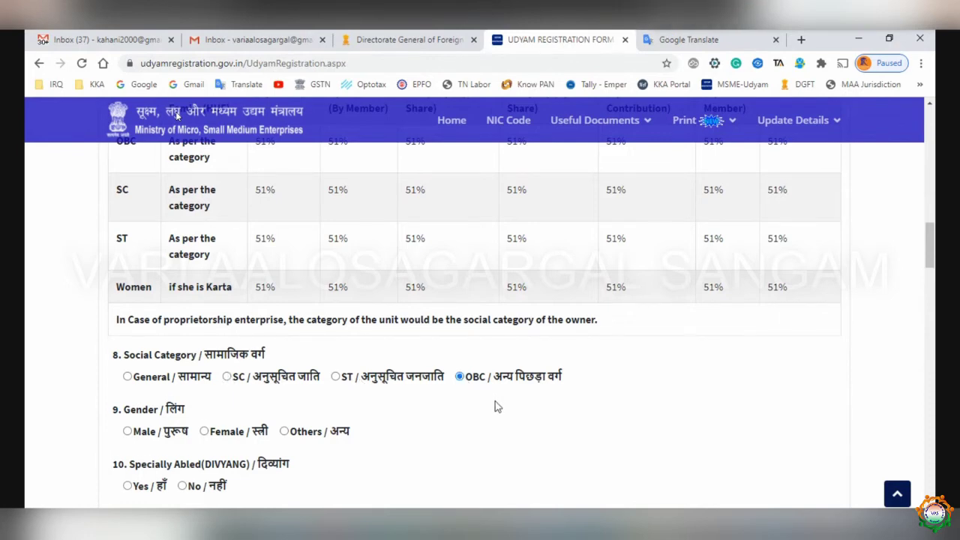
scroll(496, 402, down, 1)
Step: Select General as social category, Female as gender, and No for specially abled
click(128, 312)
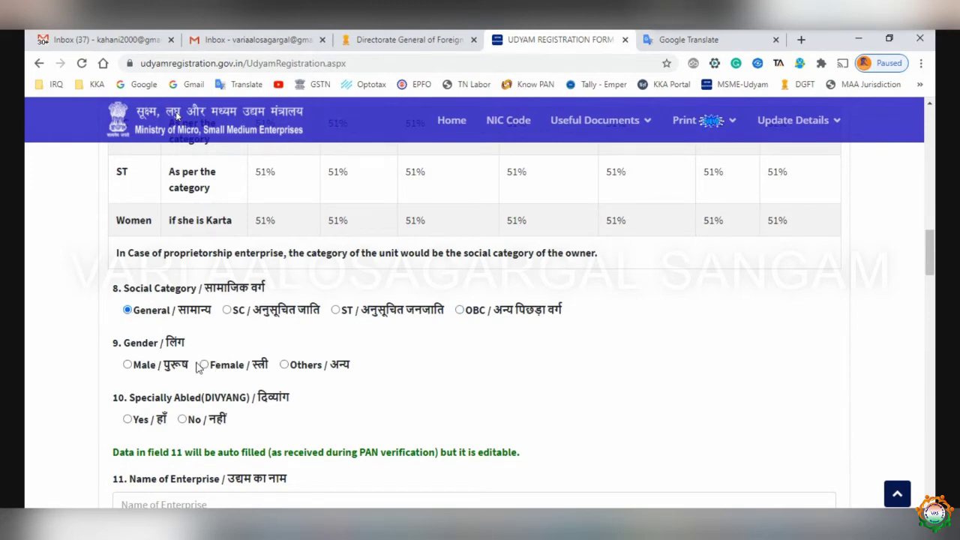
click(204, 365)
scroll(274, 382, down, 2)
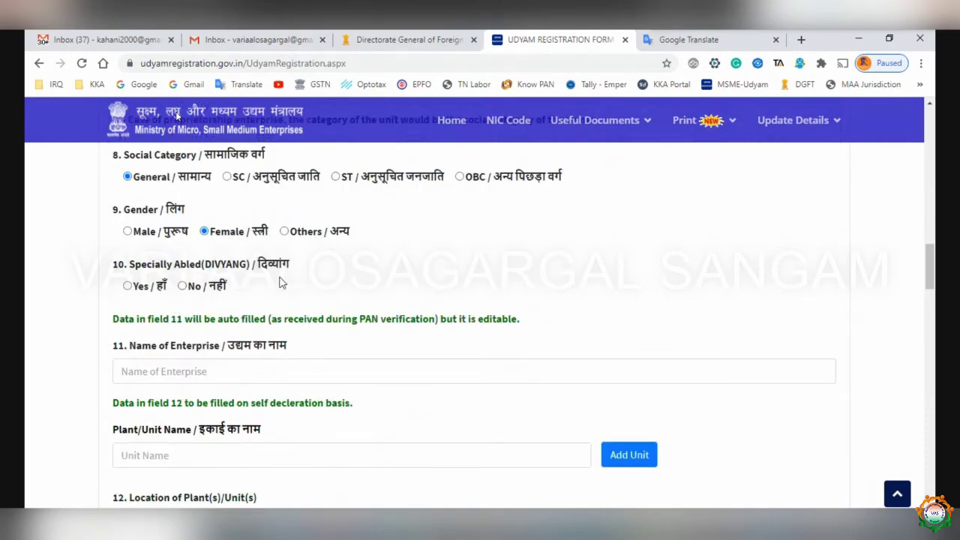
click(182, 285)
scroll(218, 314, down, 1)
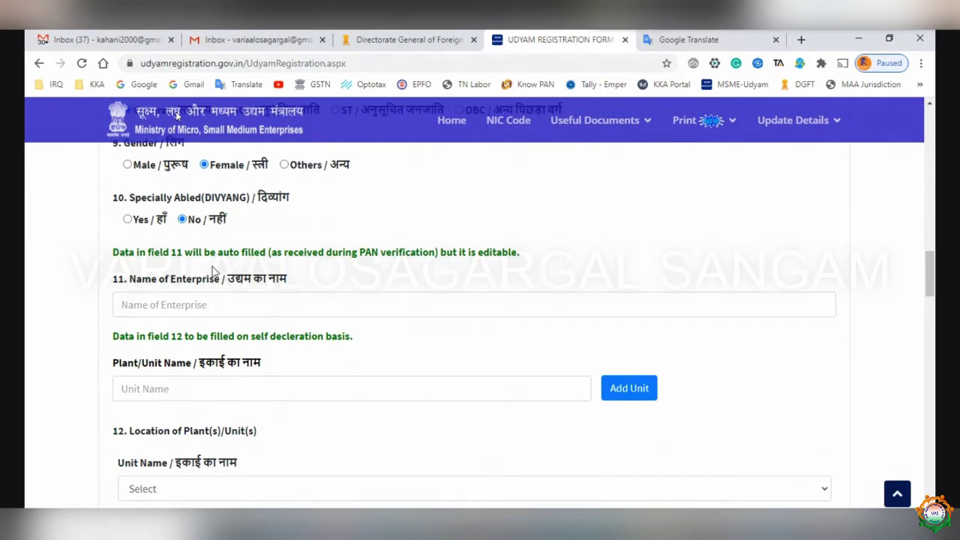
click(218, 306)
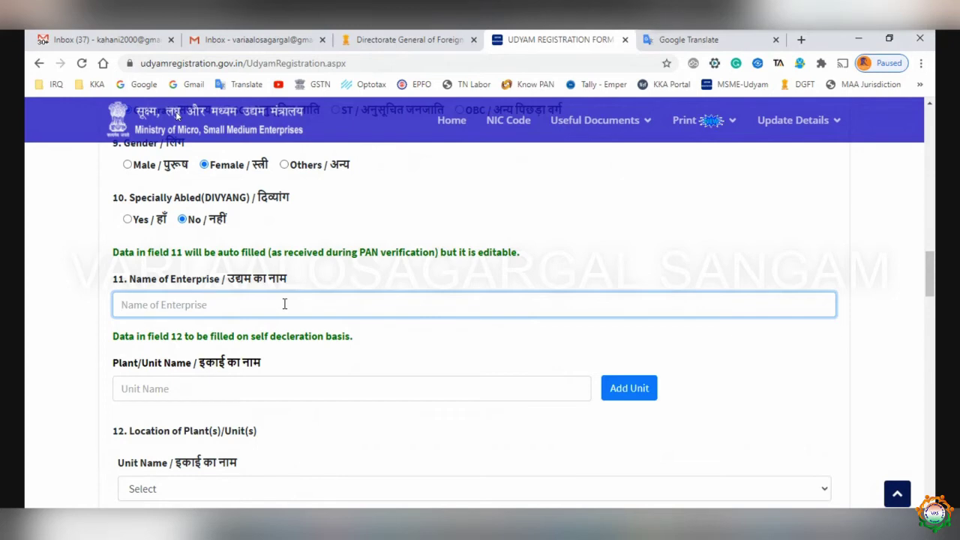
Step: Enter 'Monika Associates' as enterprise name and add it as plant/unit 1
text(Monika Associates)
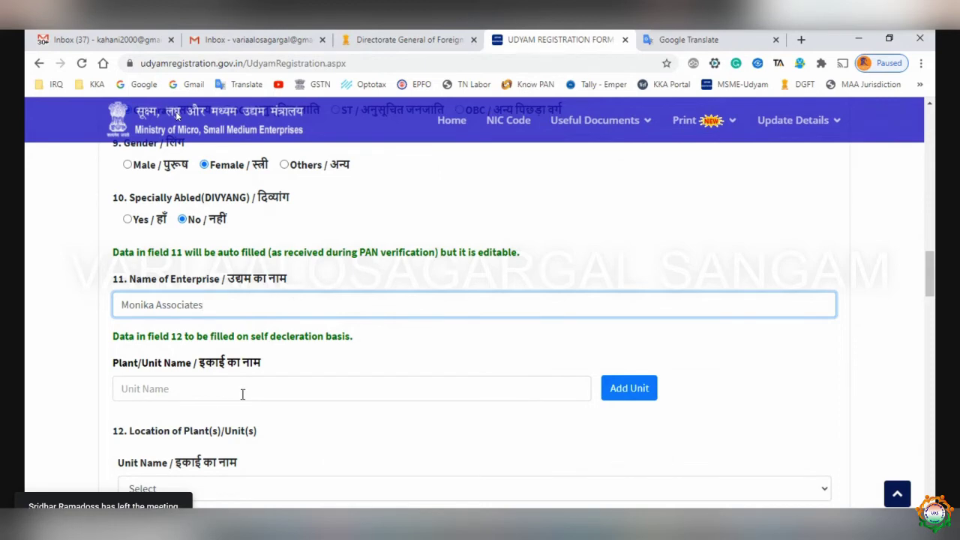
scroll(255, 383, down, 1)
click(251, 323)
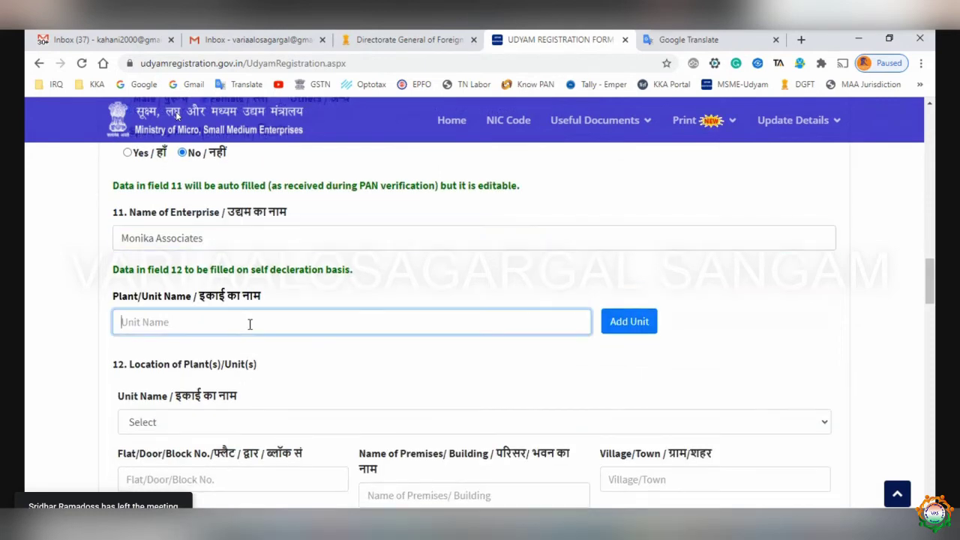
click(198, 322)
text(Monika Associates)
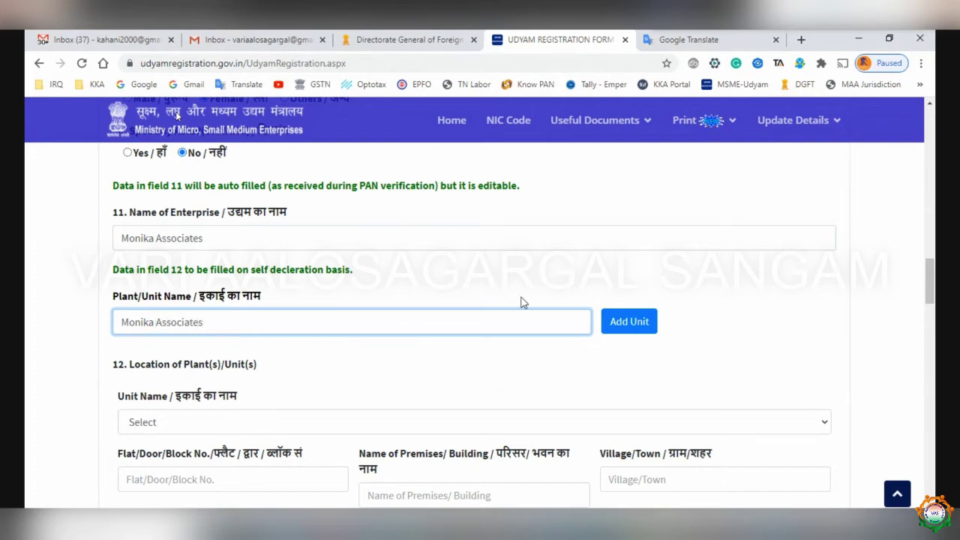
click(629, 321)
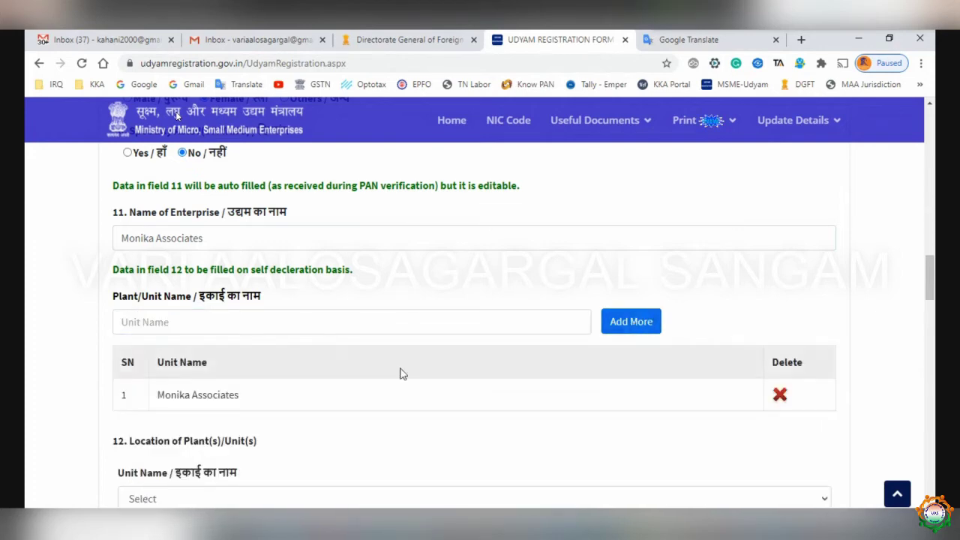
scroll(386, 394, down, 1)
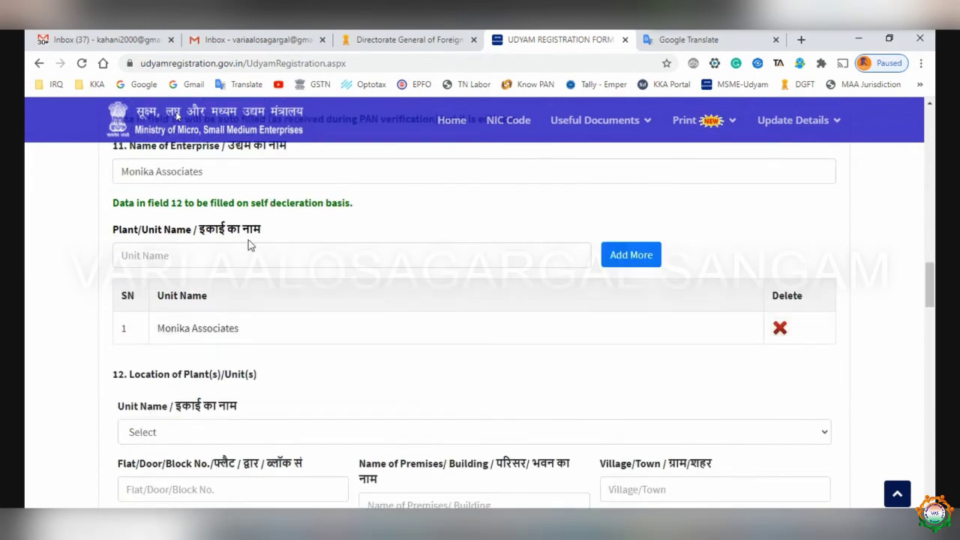
scroll(353, 274, up, 1)
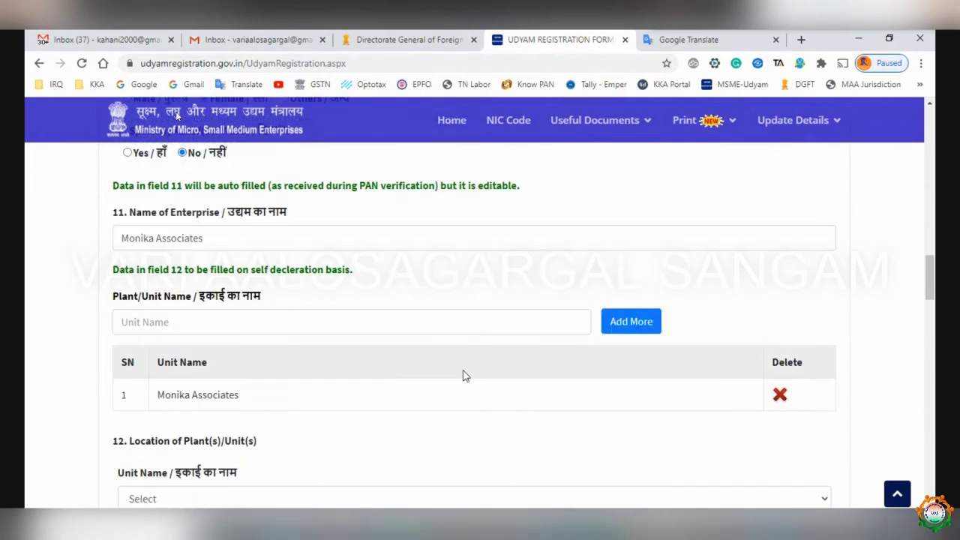
scroll(464, 375, down, 1)
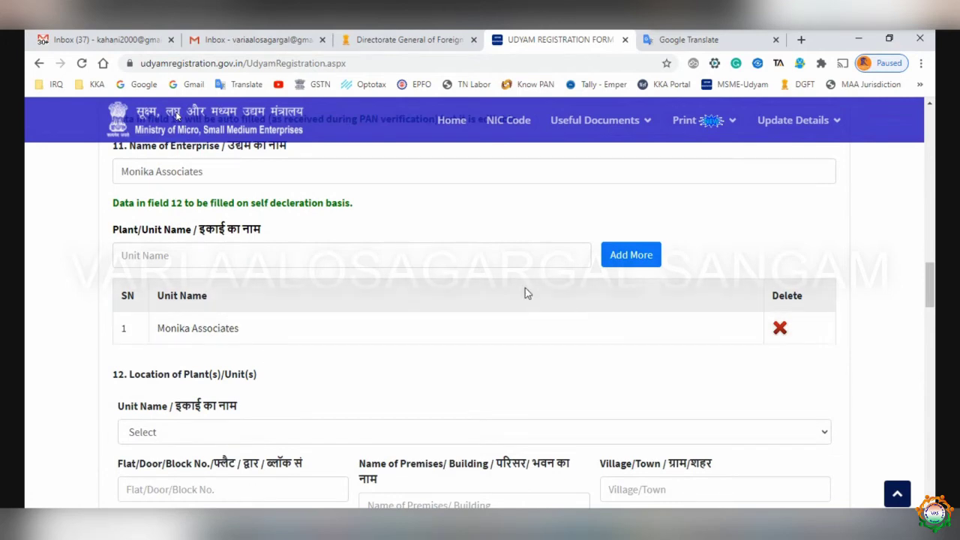
scroll(281, 325, down, 2)
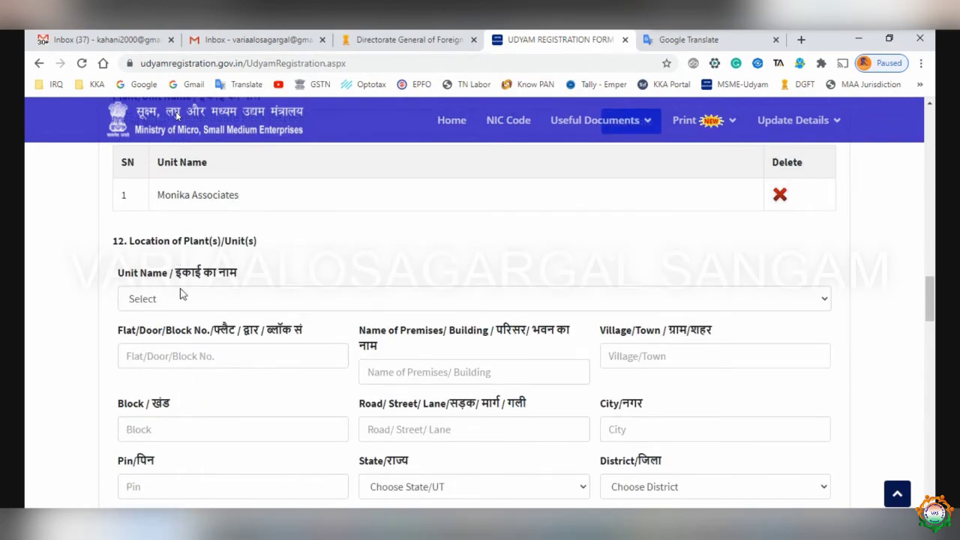
Step: Select Monika Associates as the unit for the plant location
click(176, 304)
click(195, 330)
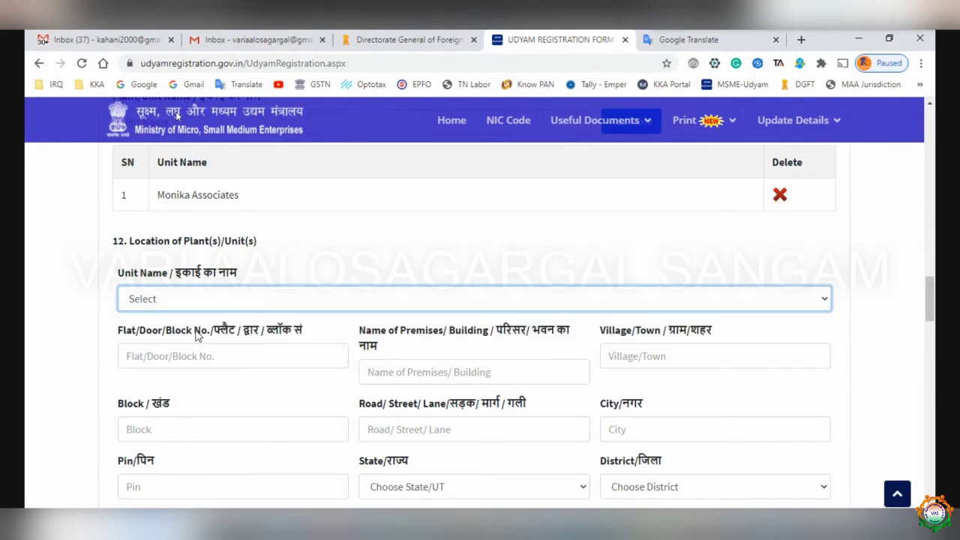
scroll(270, 310, down, 1)
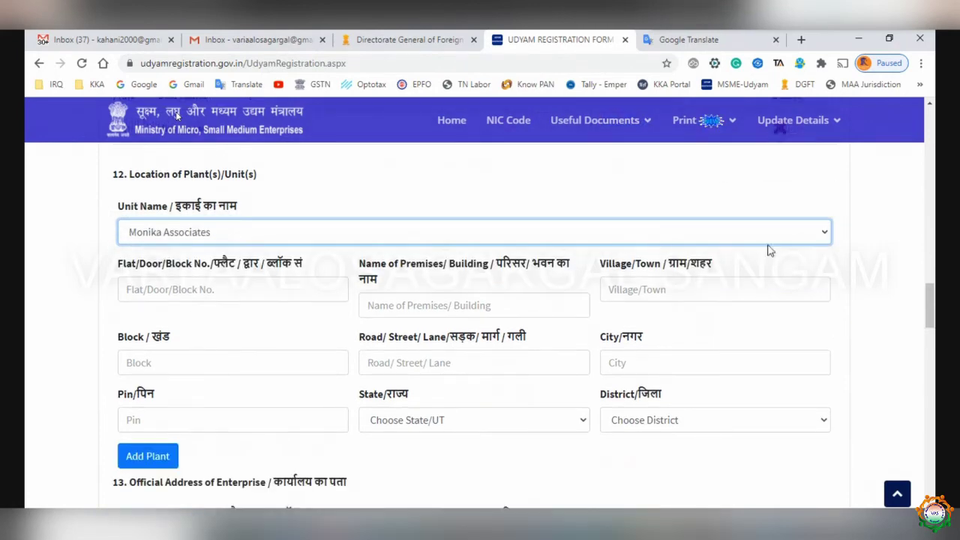
click(822, 236)
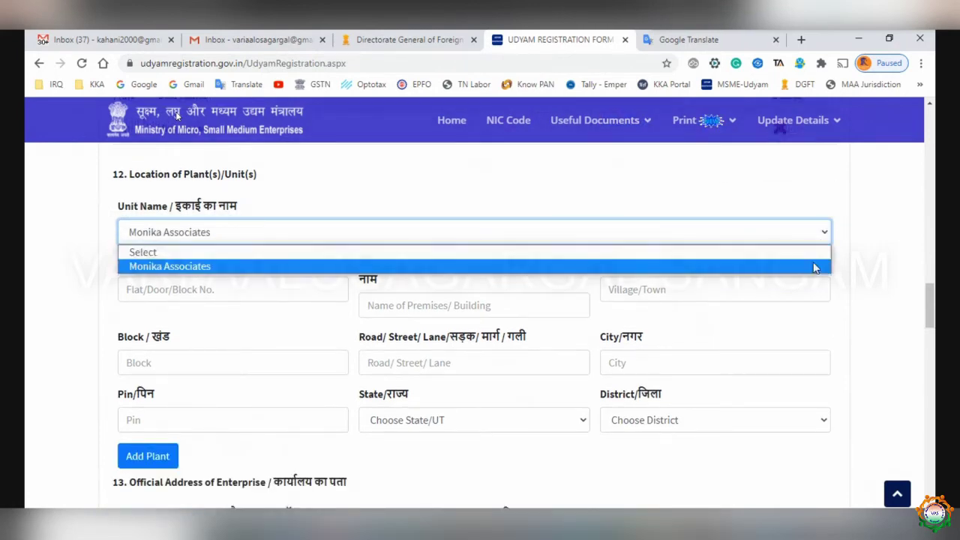
click(731, 212)
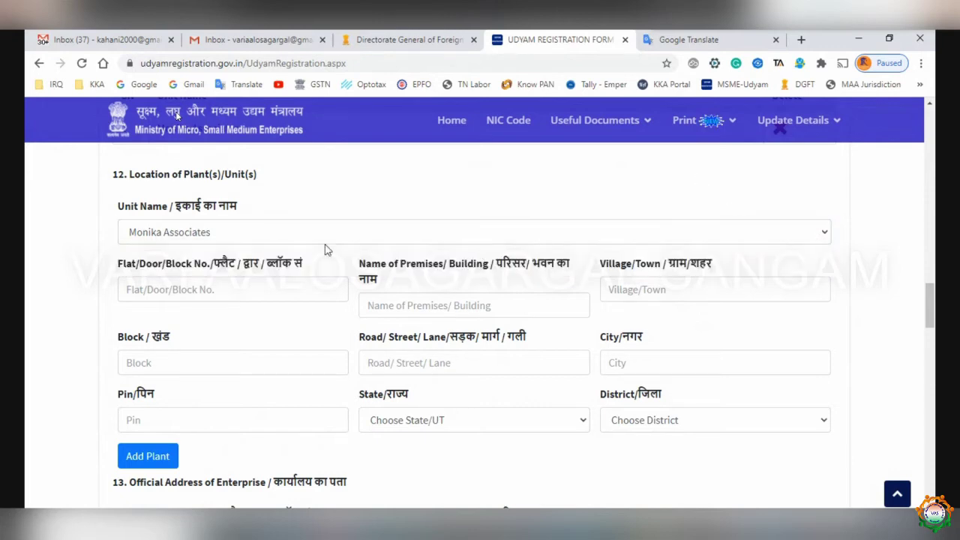
scroll(330, 250, up, 2)
scroll(336, 320, down, 2)
Step: Enter the plant's flat number, building, village/town, block, road, city and pin code
click(209, 289)
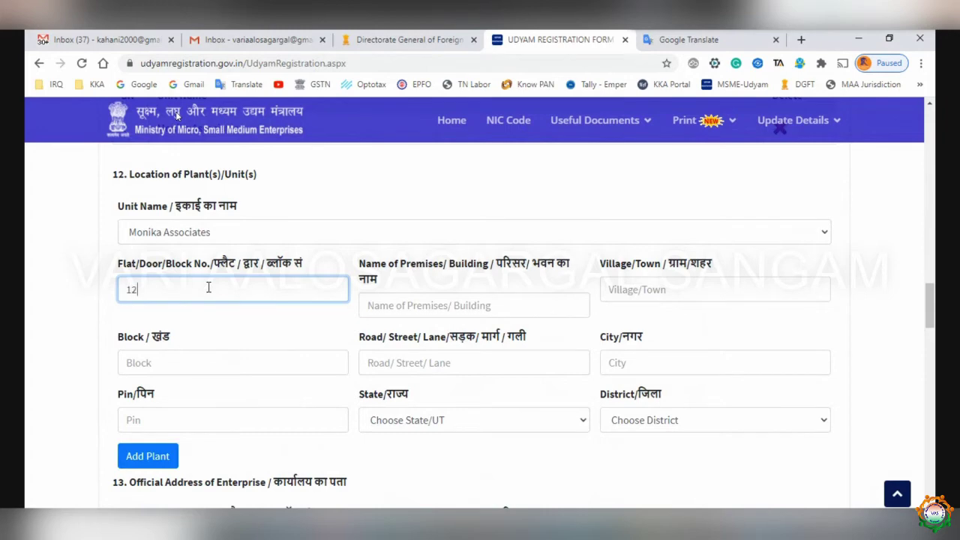
key(Tab)
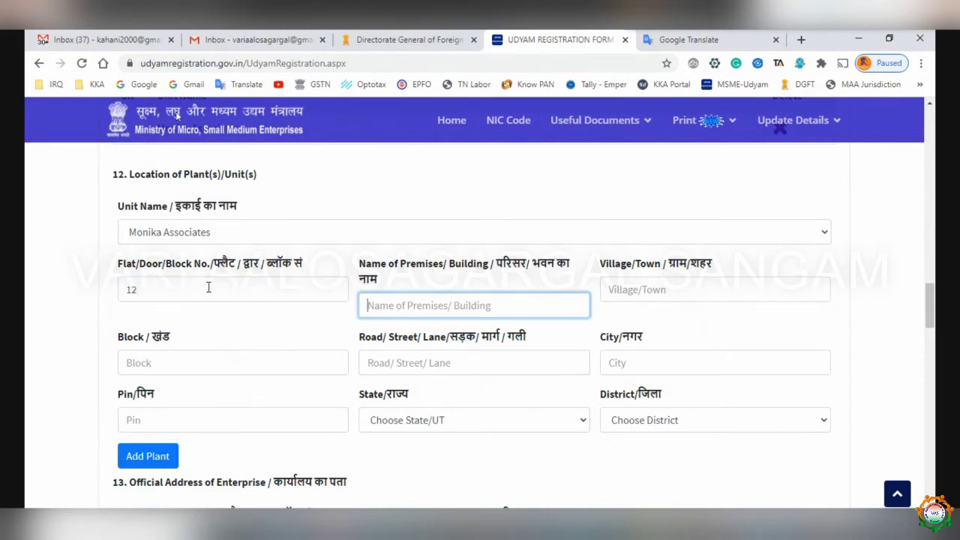
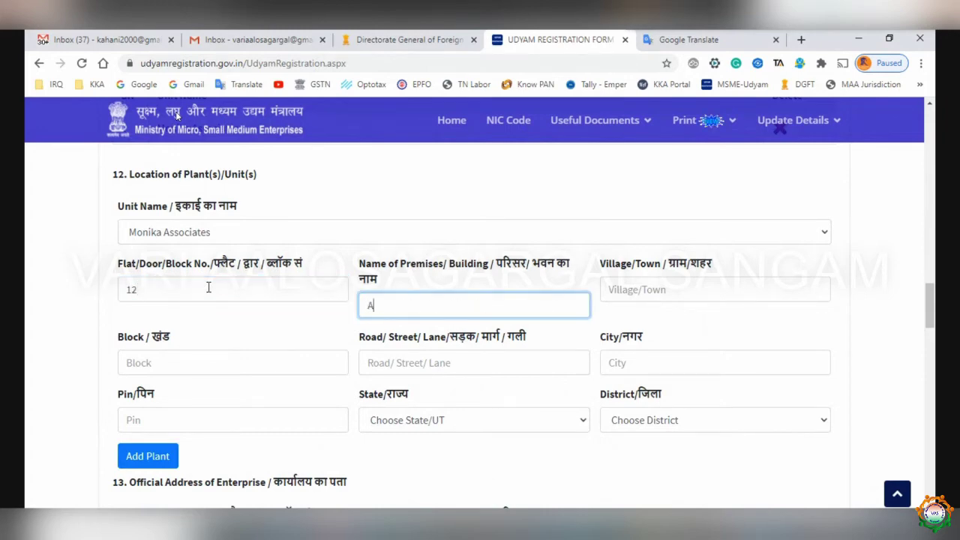
key(Tab)
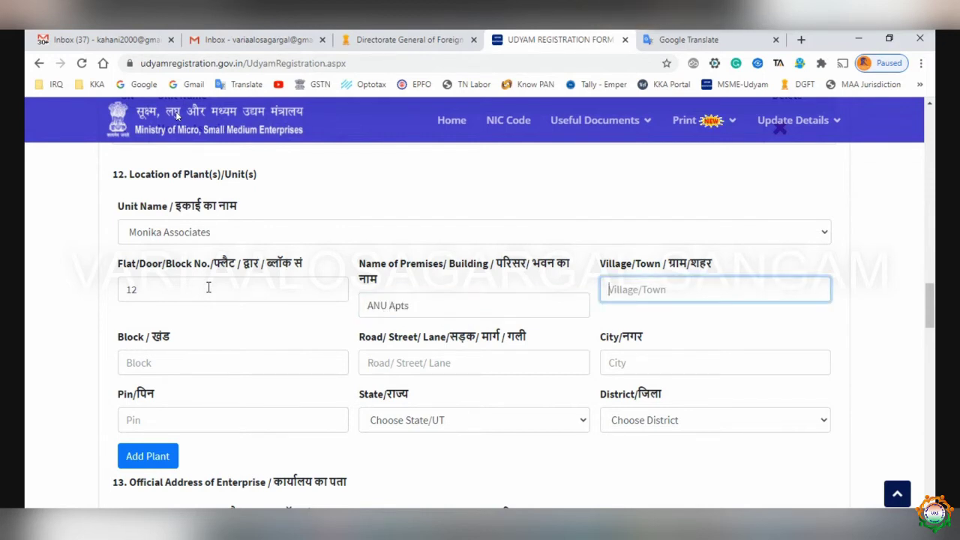
key(Tab)
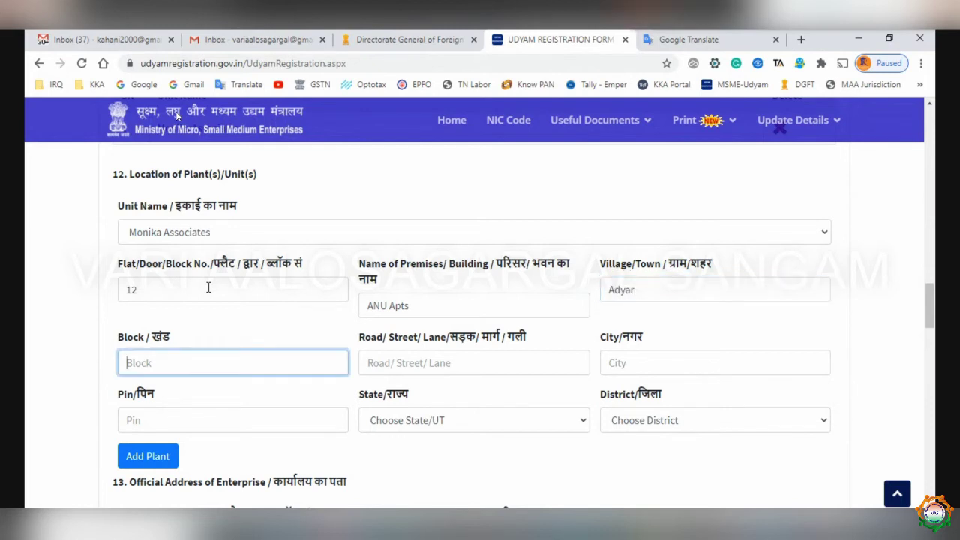
key(Tab)
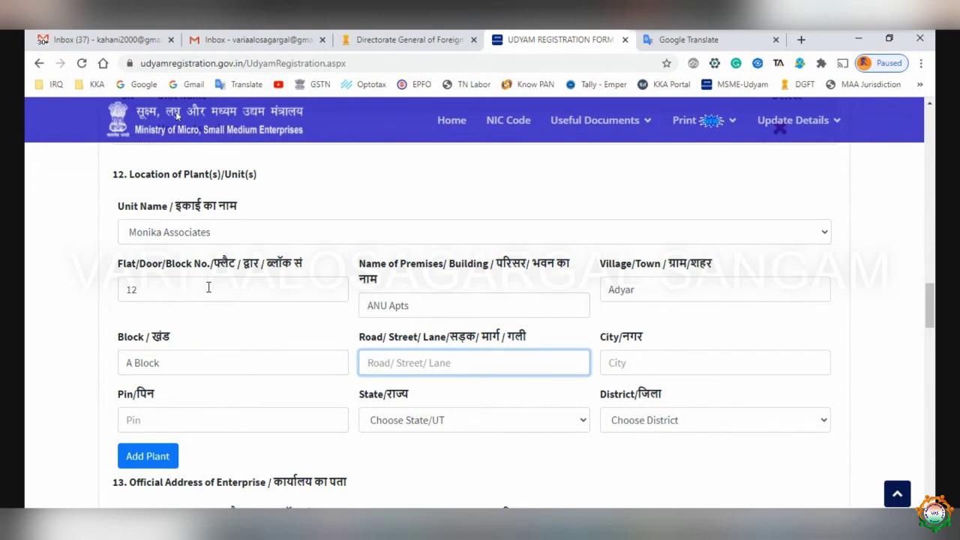
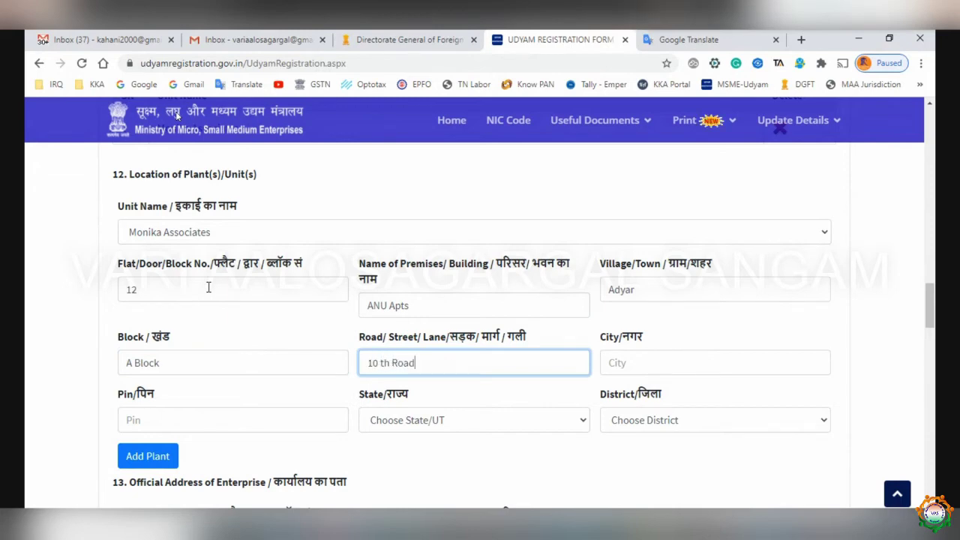
key(Tab)
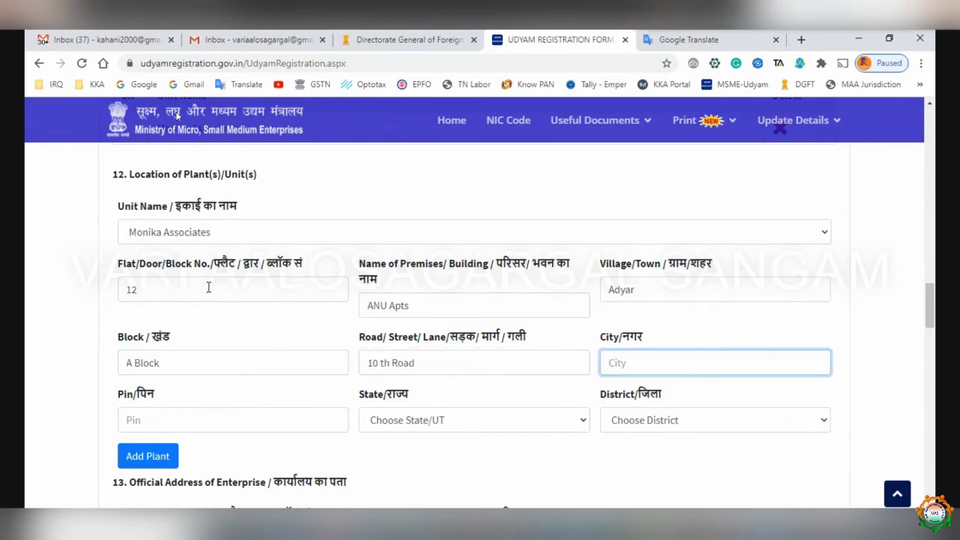
key(Tab)
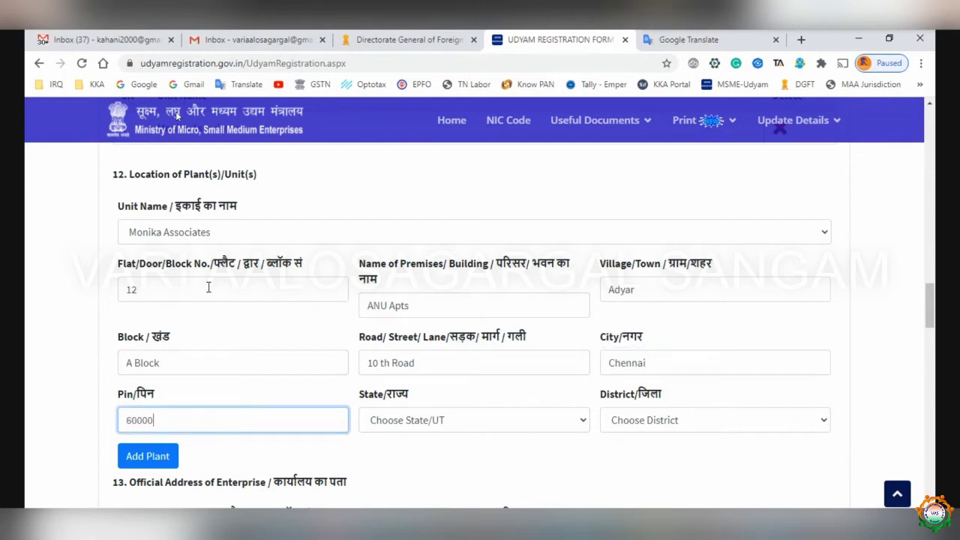
key(Tab)
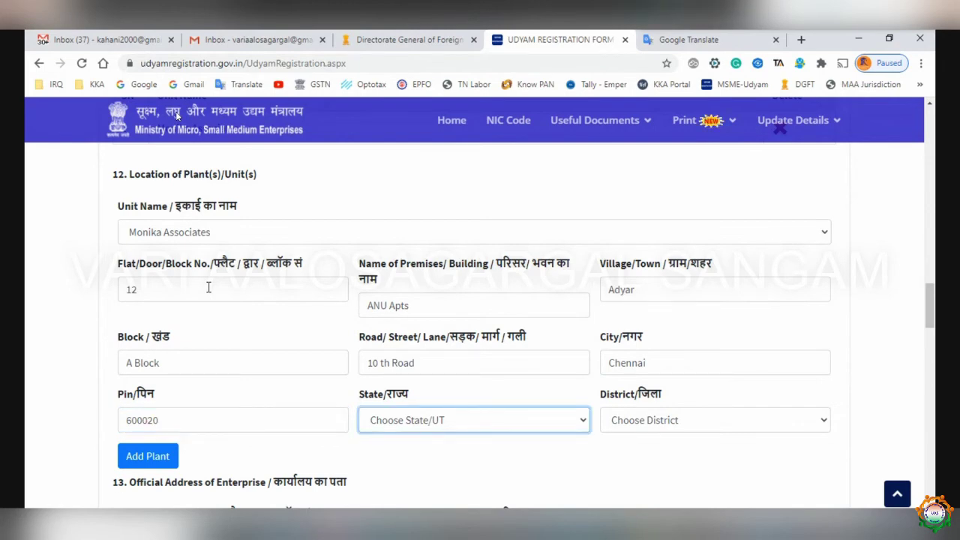
Step: Choose Tamil Nadu as state and Chennai as district, then add the plant to the list
click(583, 421)
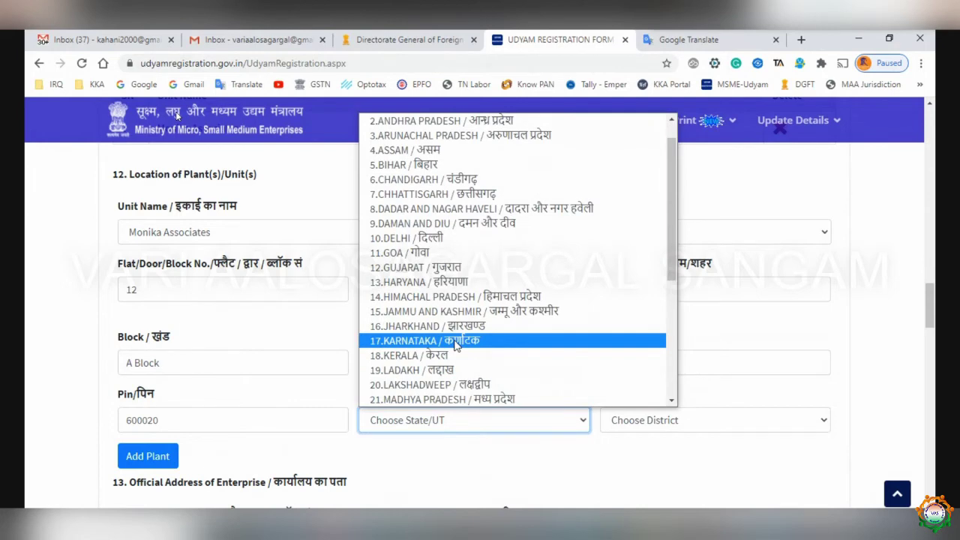
scroll(456, 344, down, 5)
click(457, 324)
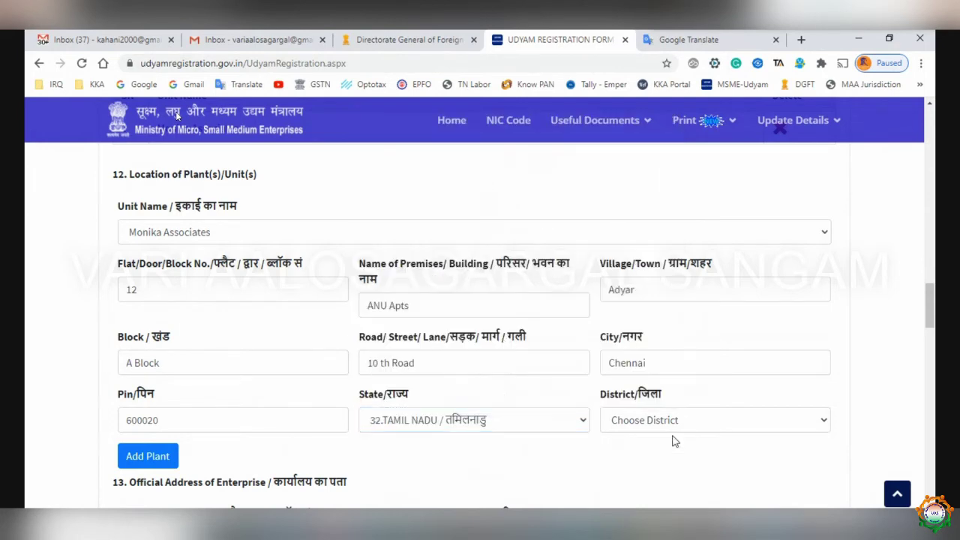
click(691, 429)
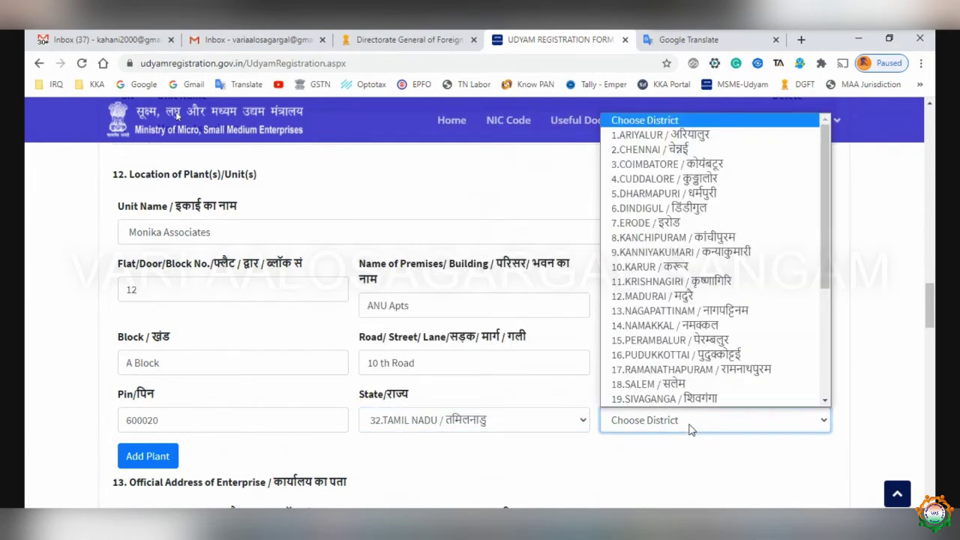
click(697, 150)
scroll(331, 465, down, 2)
click(149, 322)
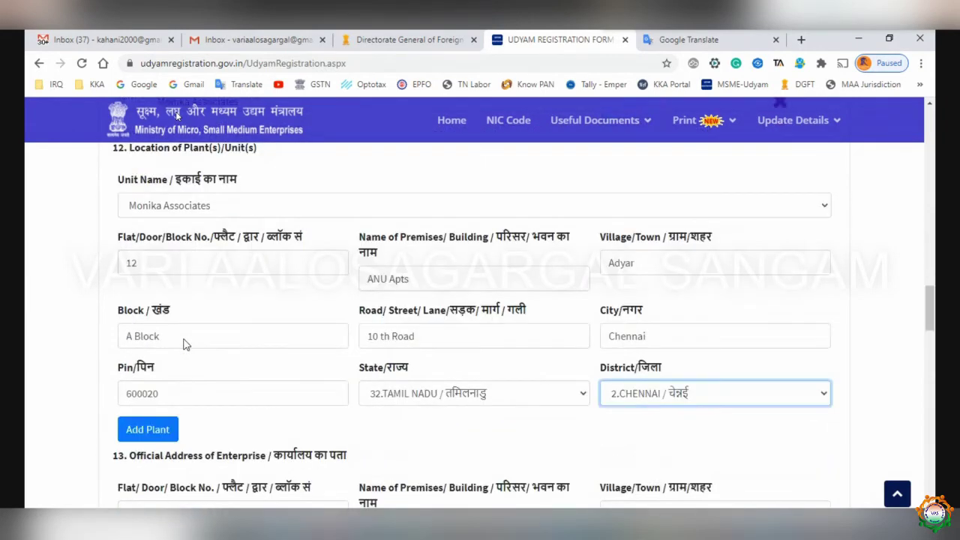
scroll(186, 344, down, 2)
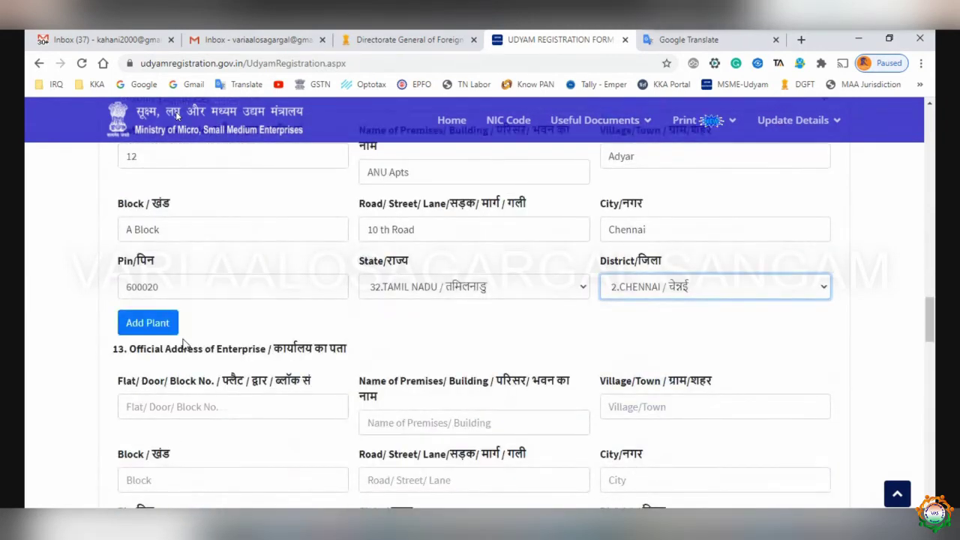
click(157, 324)
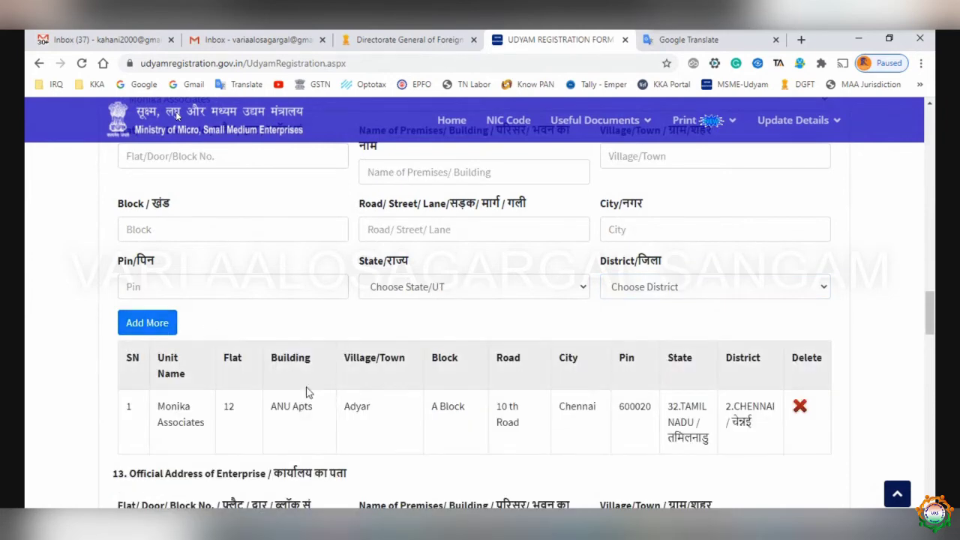
scroll(307, 393, down, 1)
scroll(253, 318, up, 1)
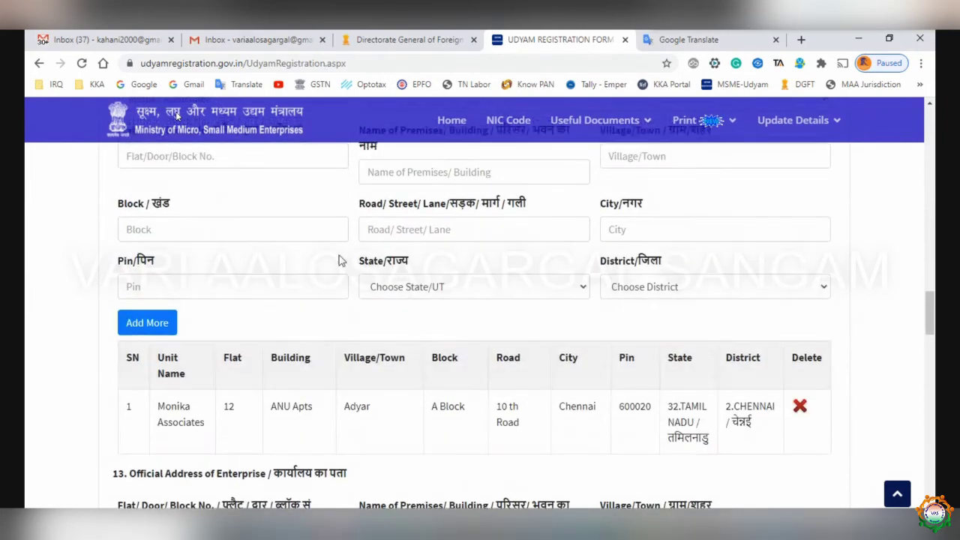
scroll(142, 313, up, 2)
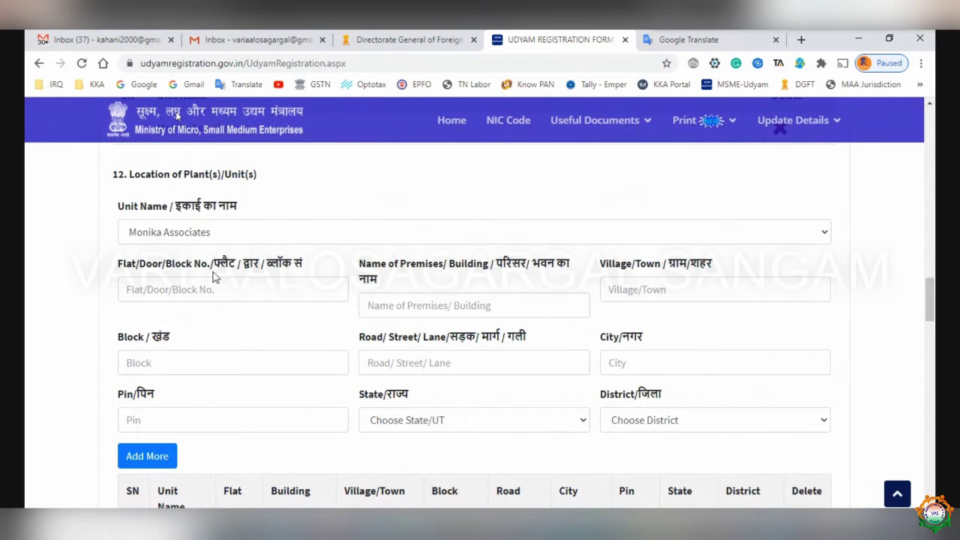
scroll(197, 195, down, 1)
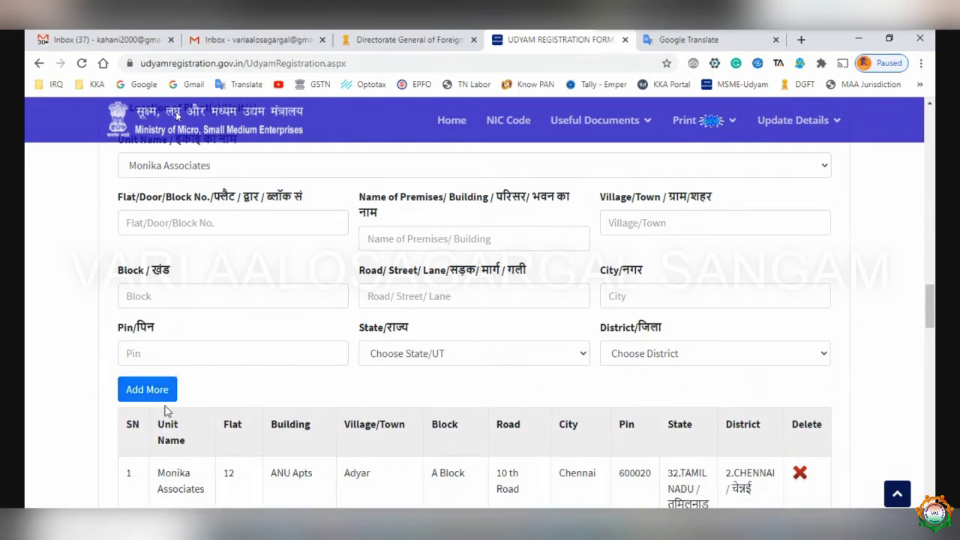
scroll(297, 405, down, 1)
scroll(297, 405, down, 4)
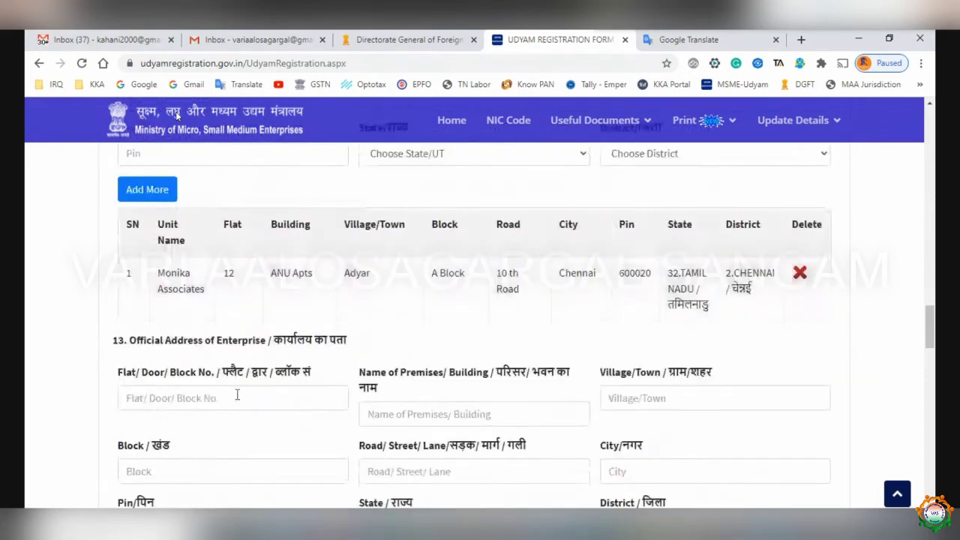
click(289, 327)
text(12)
click(423, 354)
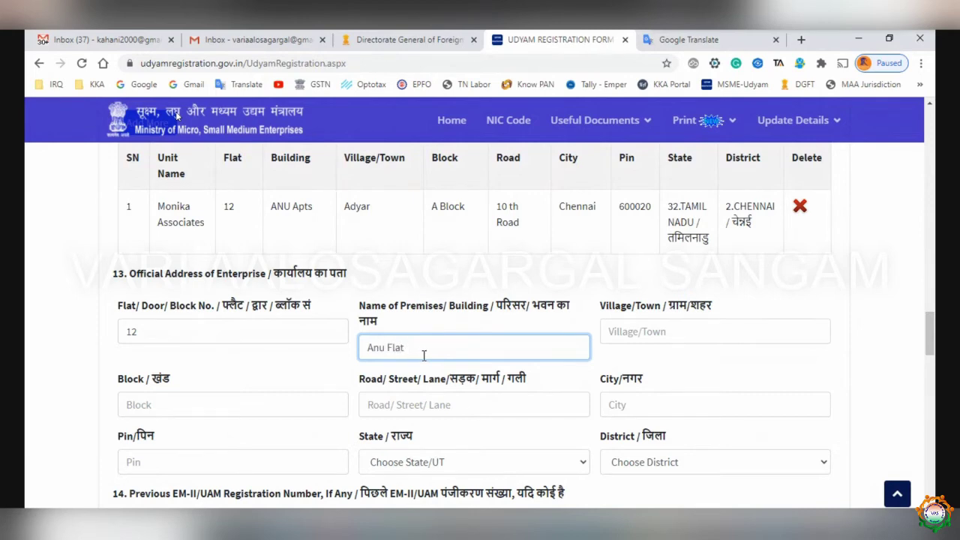
key(Tab)
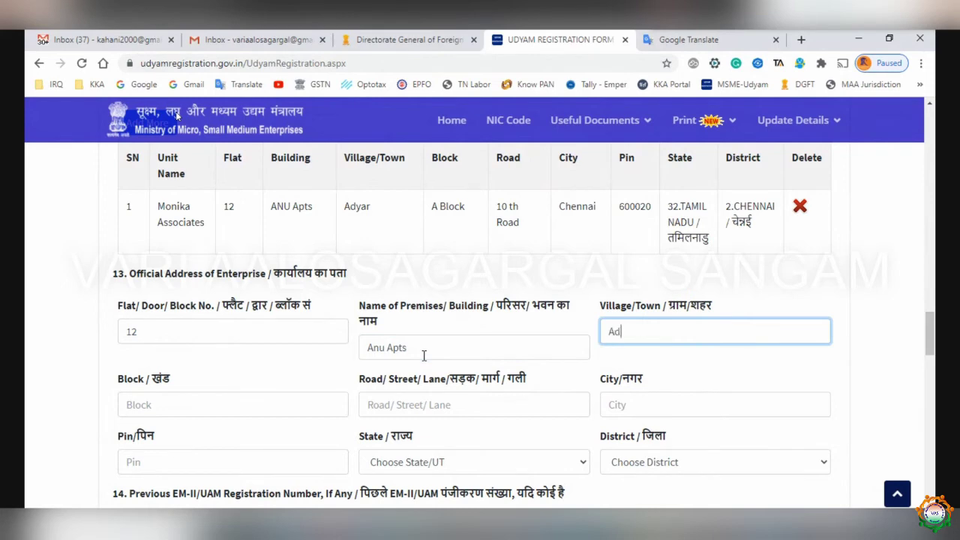
key(Tab)
key(Tab)
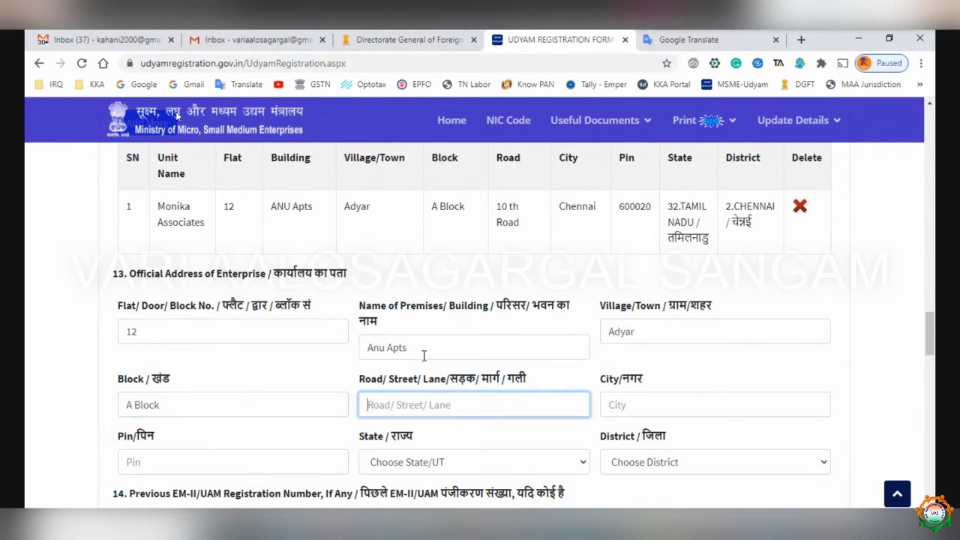
key(Tab)
key(Tab)
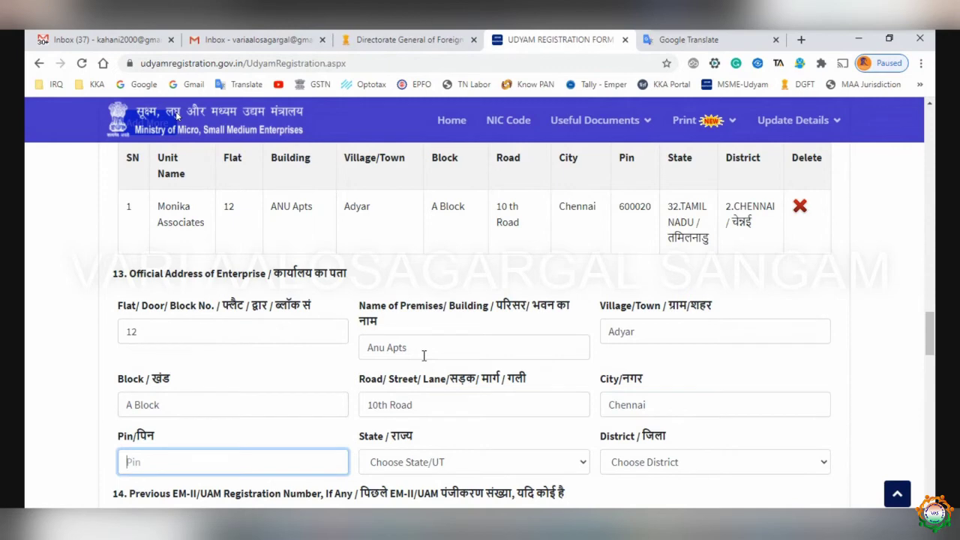
key(Tab)
Step: Choose Tamil Nadu as the office state and Chennai as the district
click(517, 468)
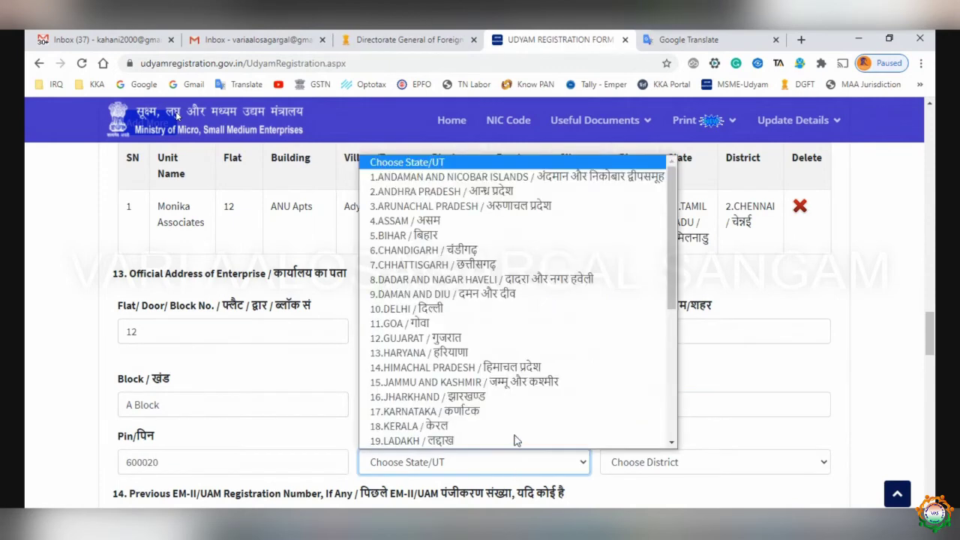
scroll(472, 352, down, 5)
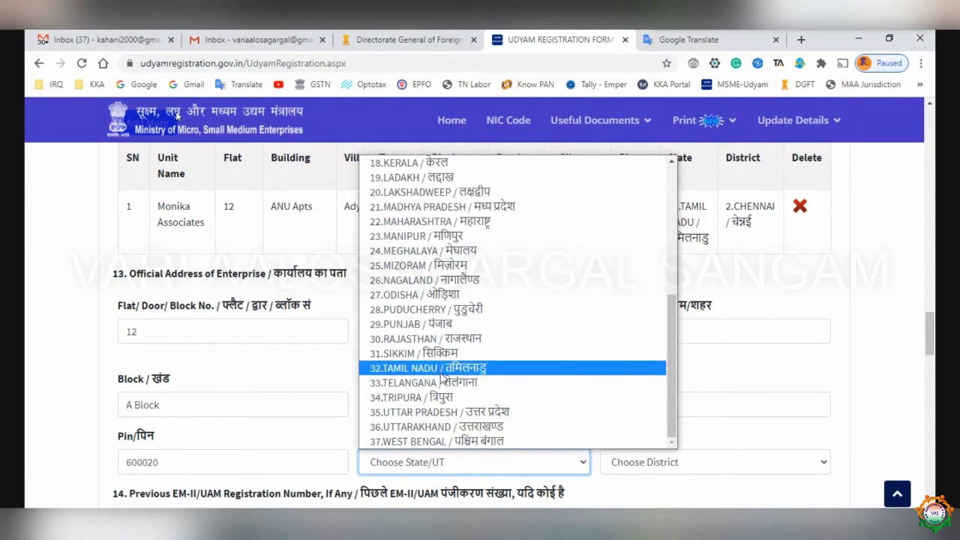
click(443, 368)
click(619, 461)
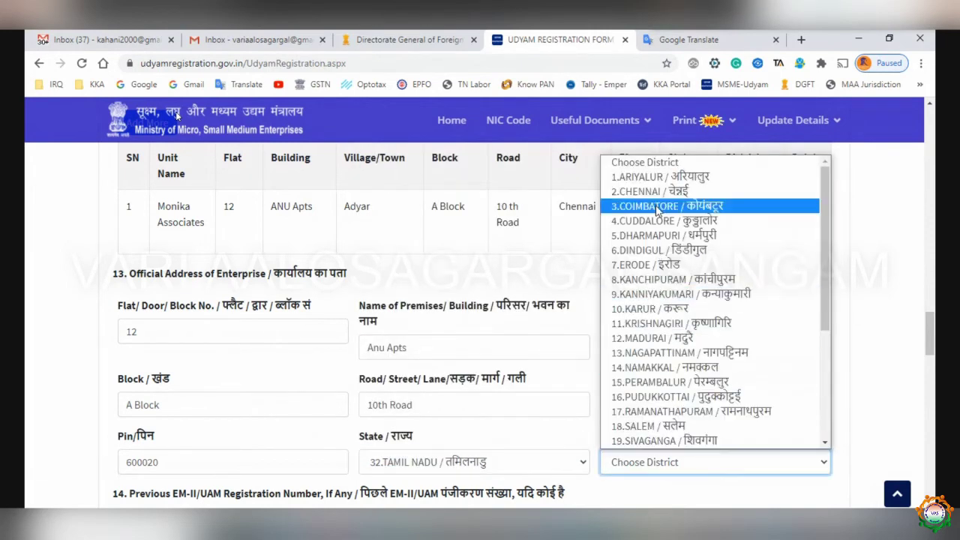
click(650, 191)
scroll(270, 397, down, 3)
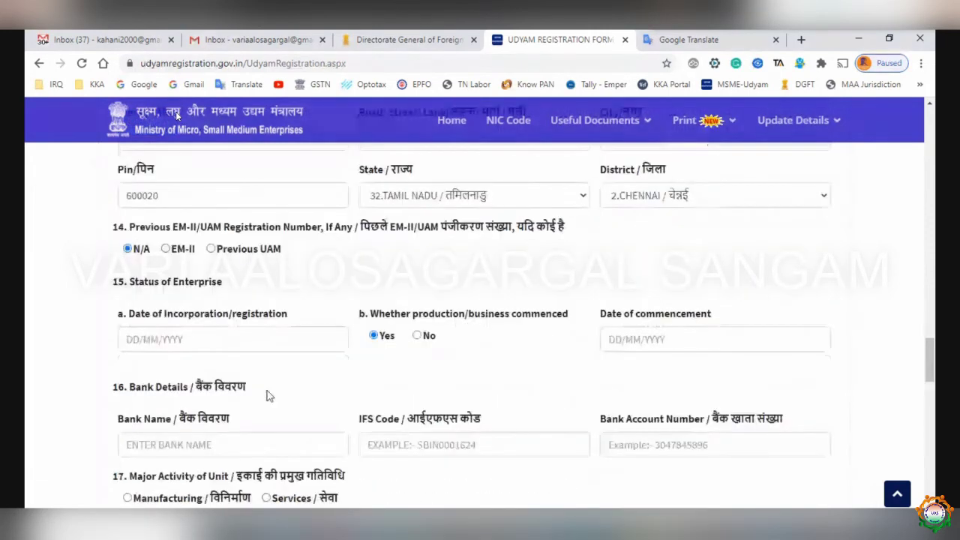
Step: Keep previous registration as N/A and set the incorporation date to 01/07/2020
click(203, 339)
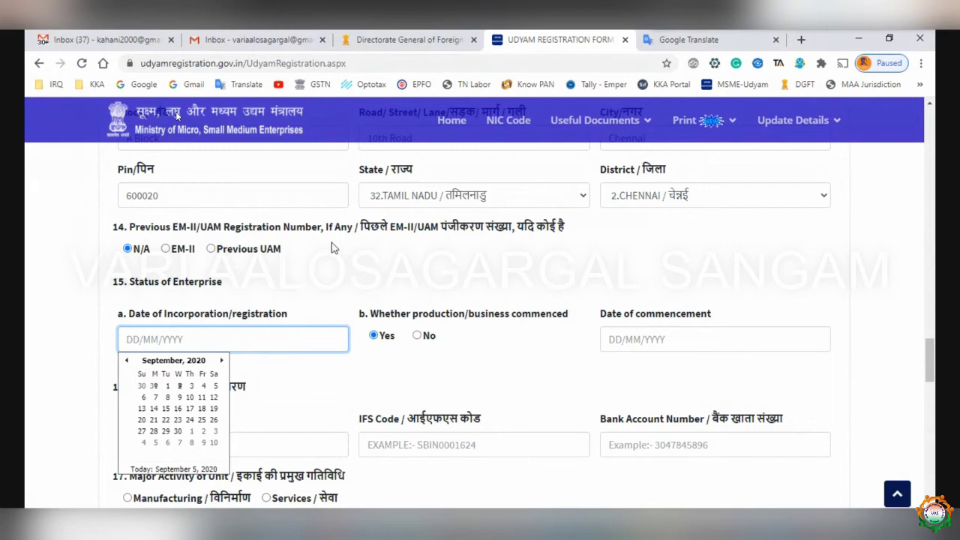
scroll(331, 243, up, 2)
scroll(326, 259, down, 2)
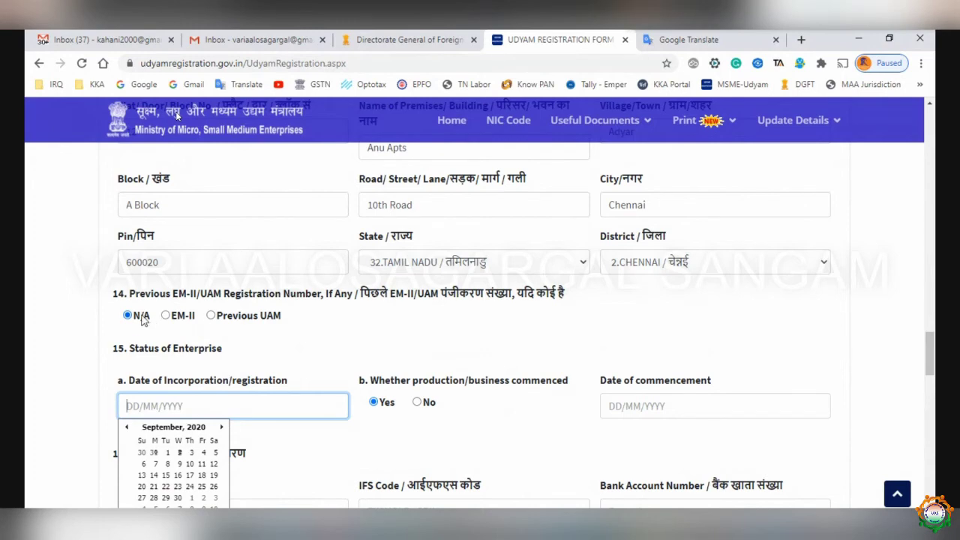
click(210, 316)
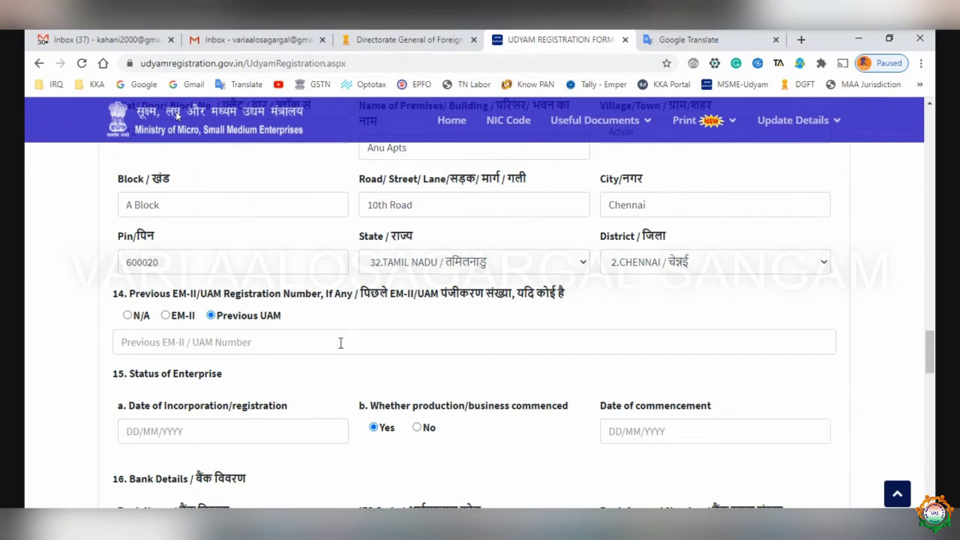
click(128, 316)
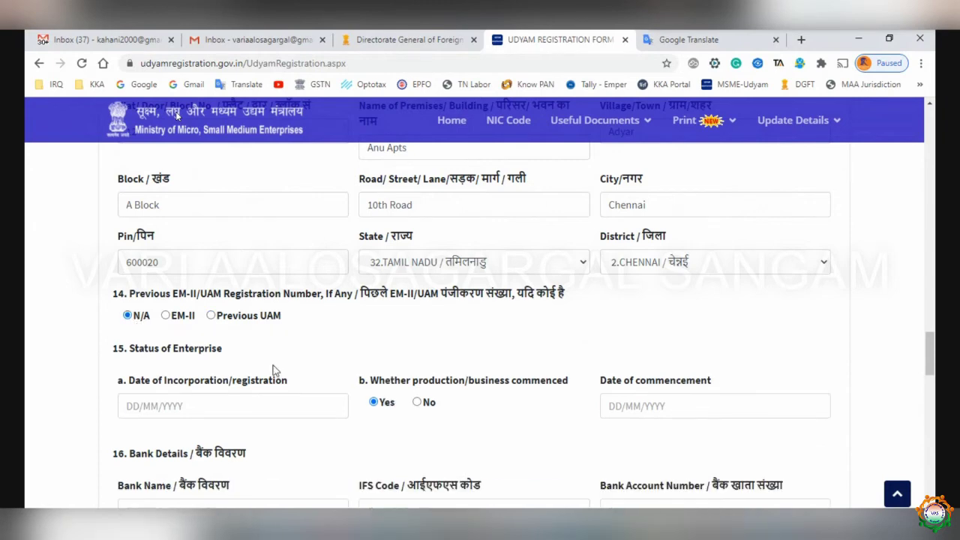
click(244, 409)
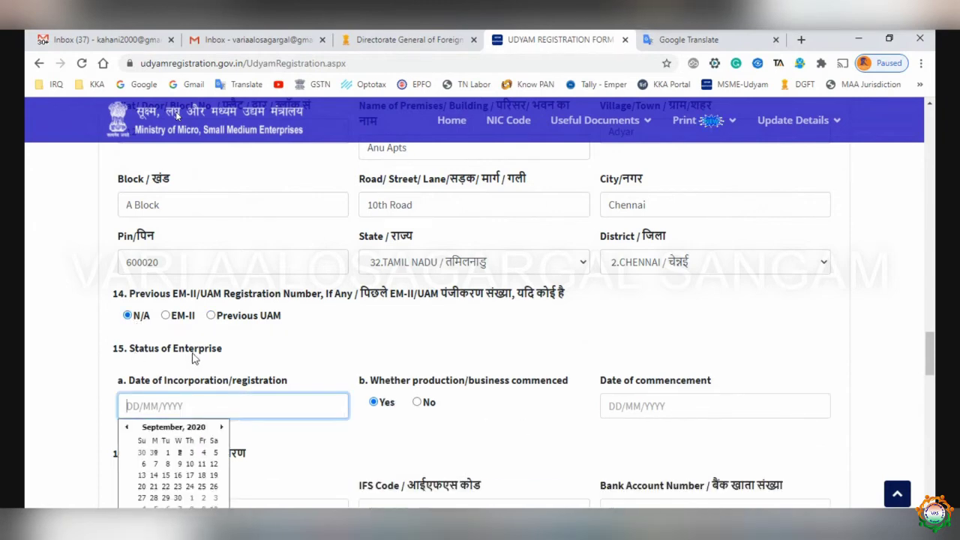
scroll(150, 368, down, 1)
click(126, 361)
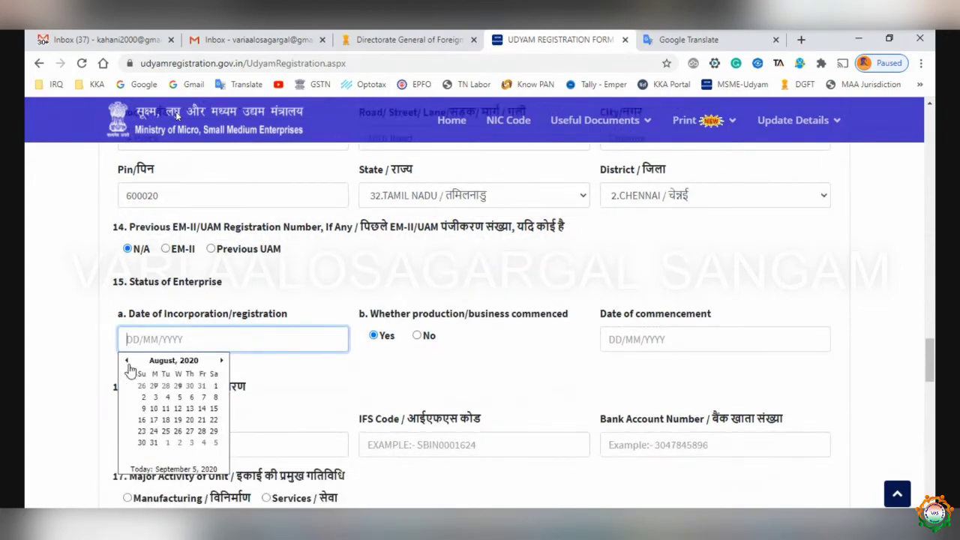
click(127, 362)
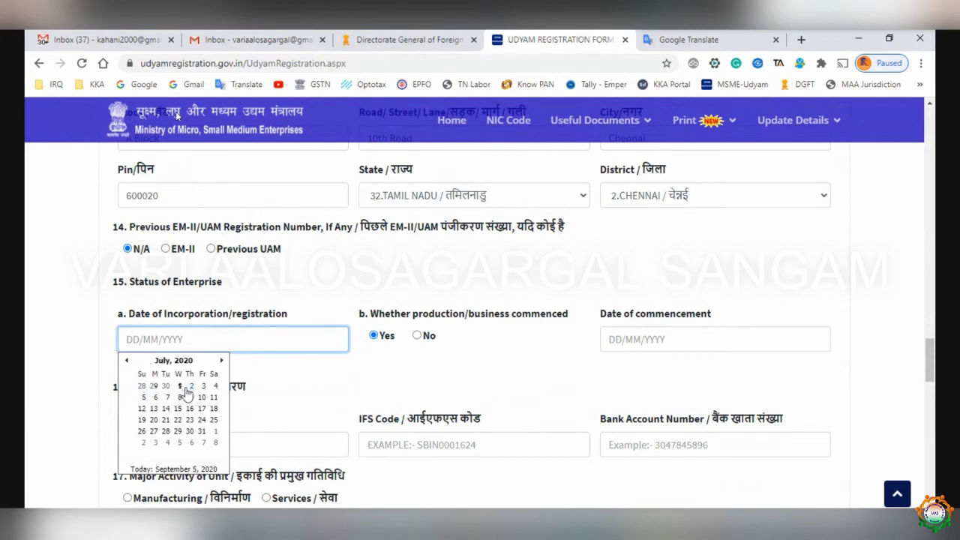
click(179, 388)
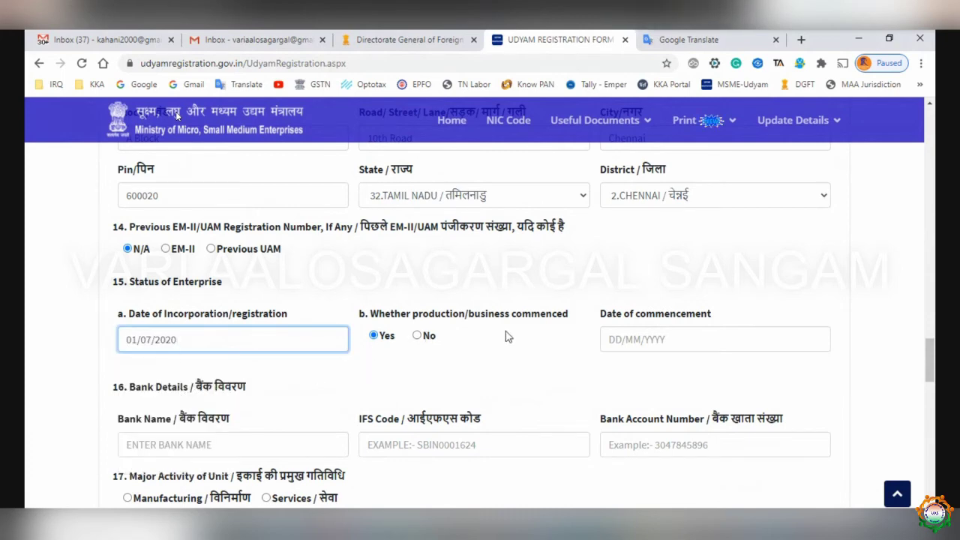
Step: Answer Yes to business commenced, with commencement date 01/09/2020
click(418, 338)
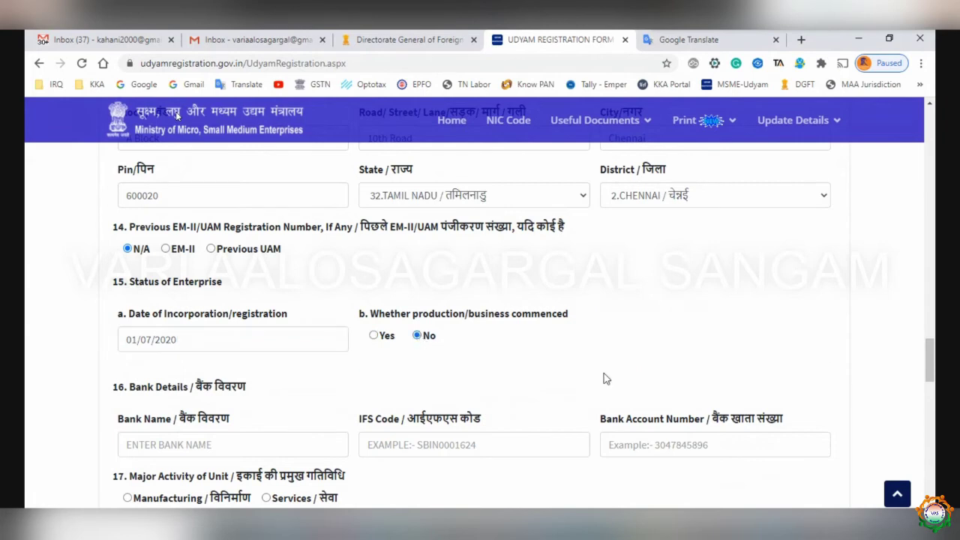
click(375, 336)
click(612, 341)
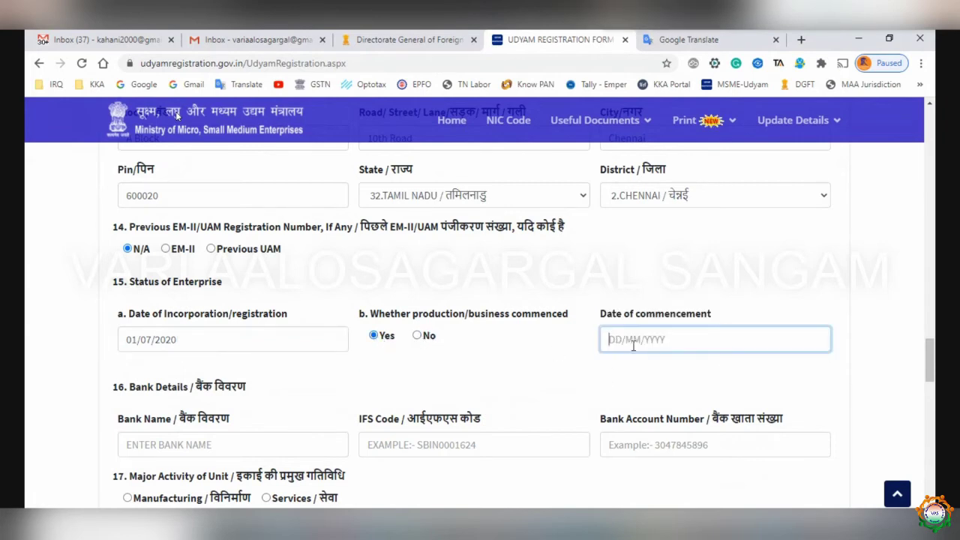
text(01)
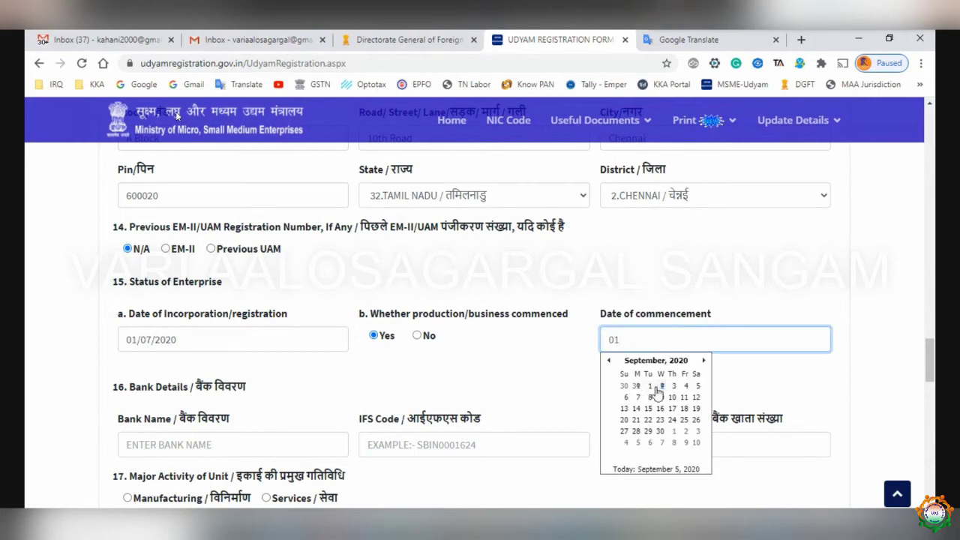
click(653, 388)
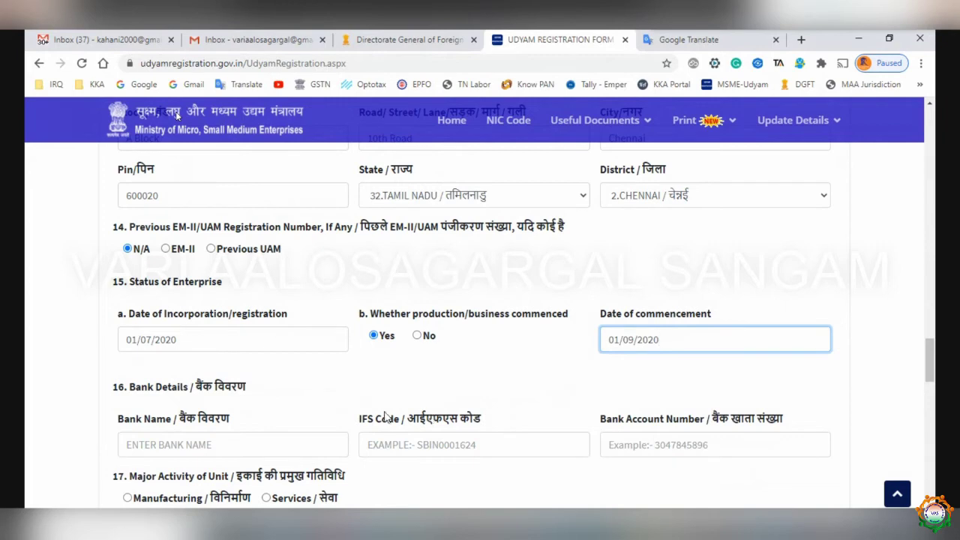
scroll(385, 418, down, 2)
Step: Enter bank name SBI, IFS code SBIN0000198 and the bank account number
click(209, 314)
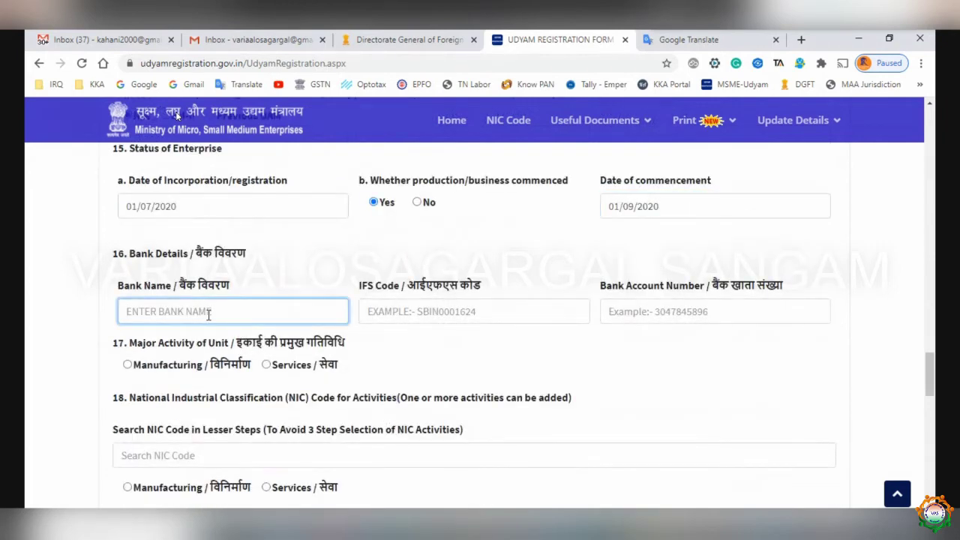
text(STA)
text(BI)
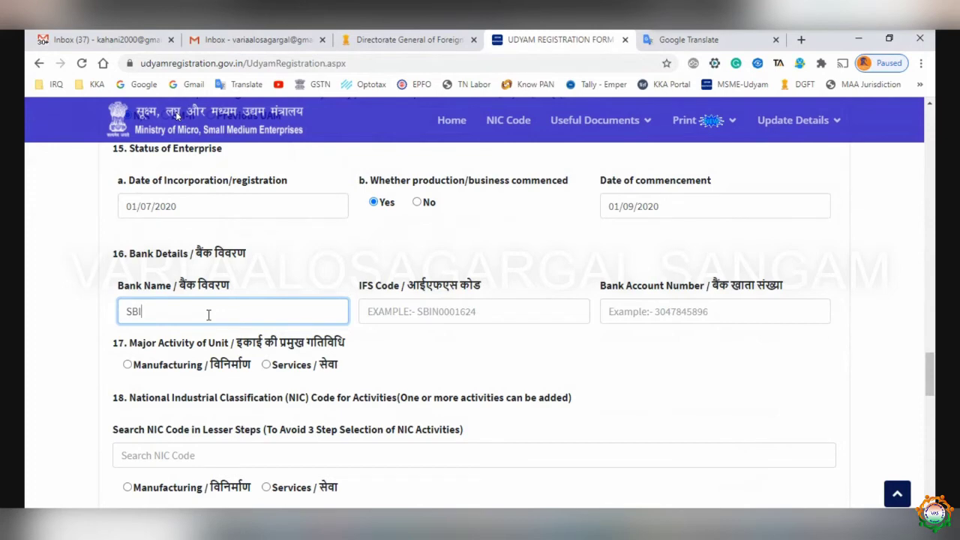
click(379, 311)
text(SBIN)
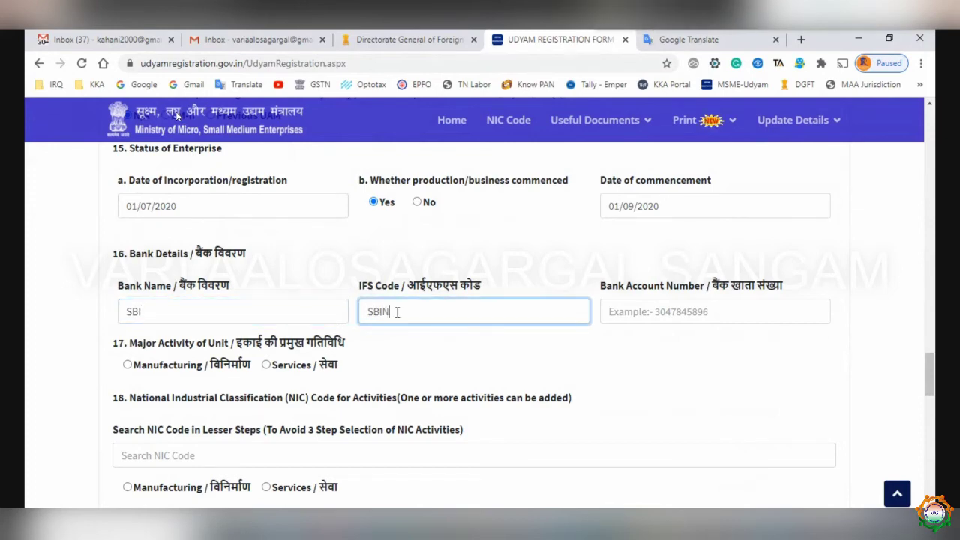
text(0000198)
key(Tab)
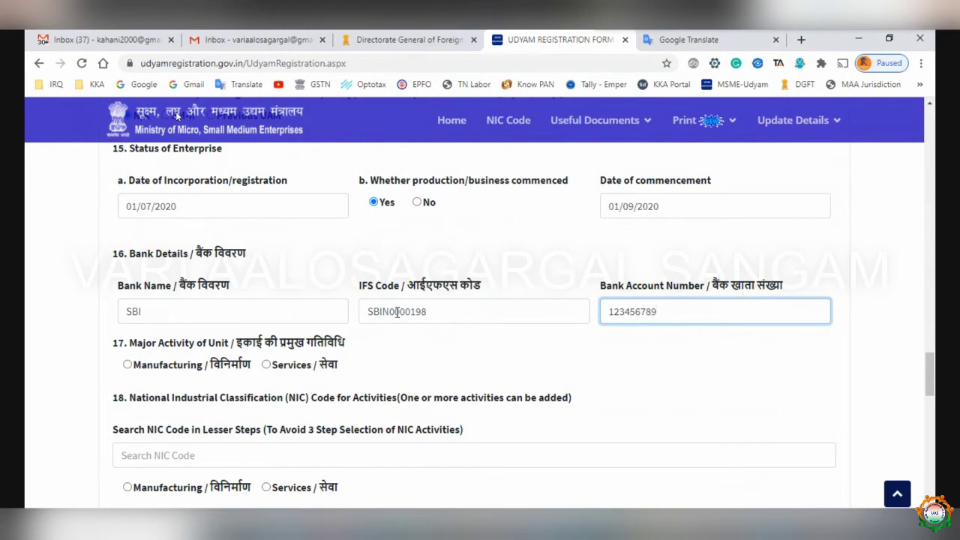
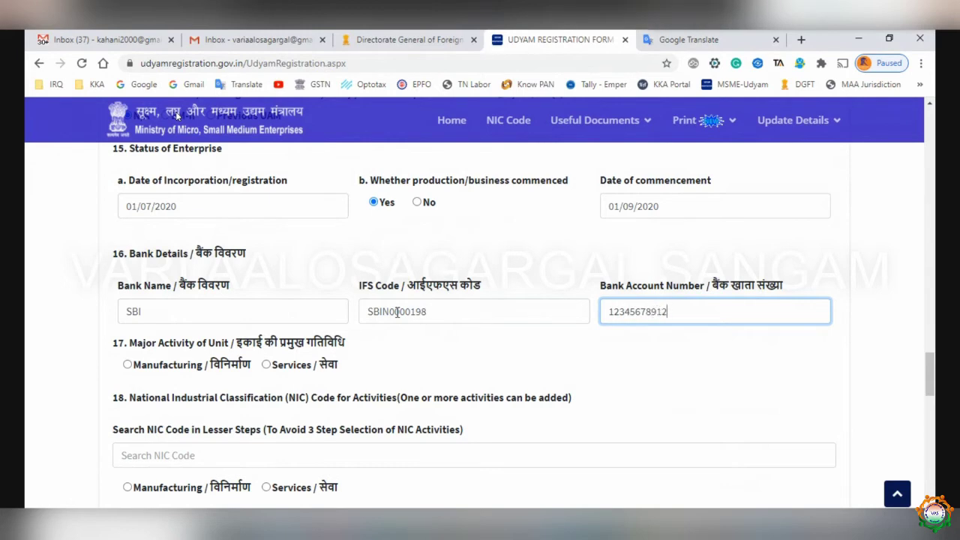
scroll(289, 344, down, 1)
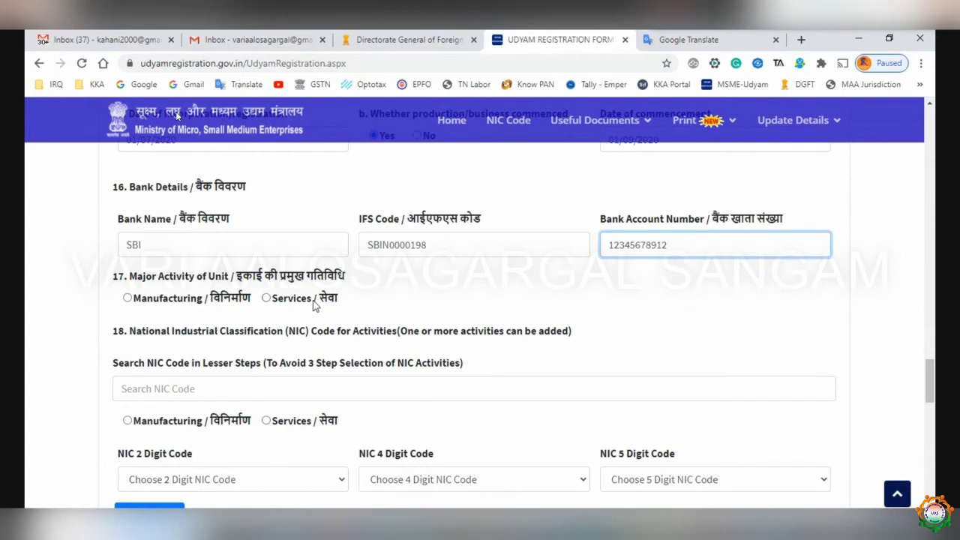
Step: Set major activity to Services and add NIC code 69201 accounting and bookkeeping
click(268, 298)
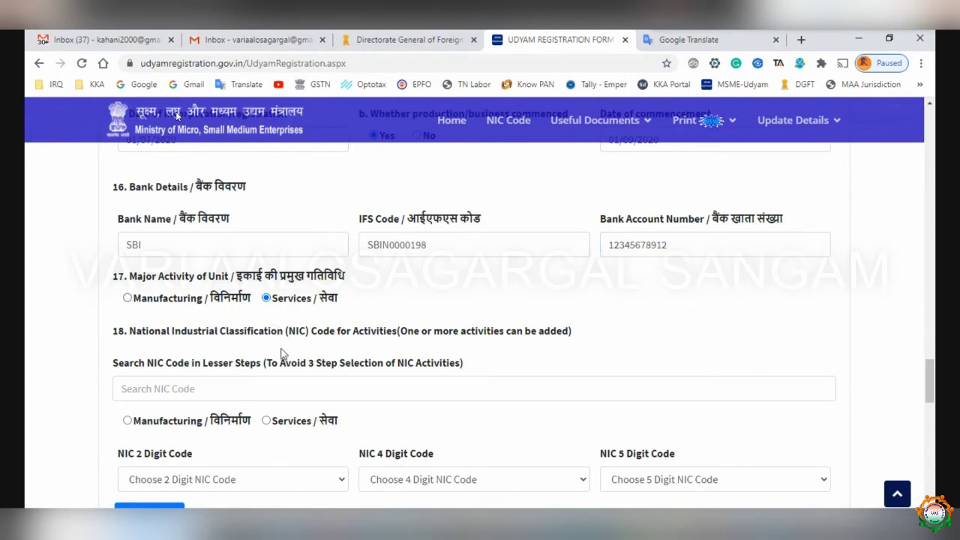
scroll(212, 321, down, 1)
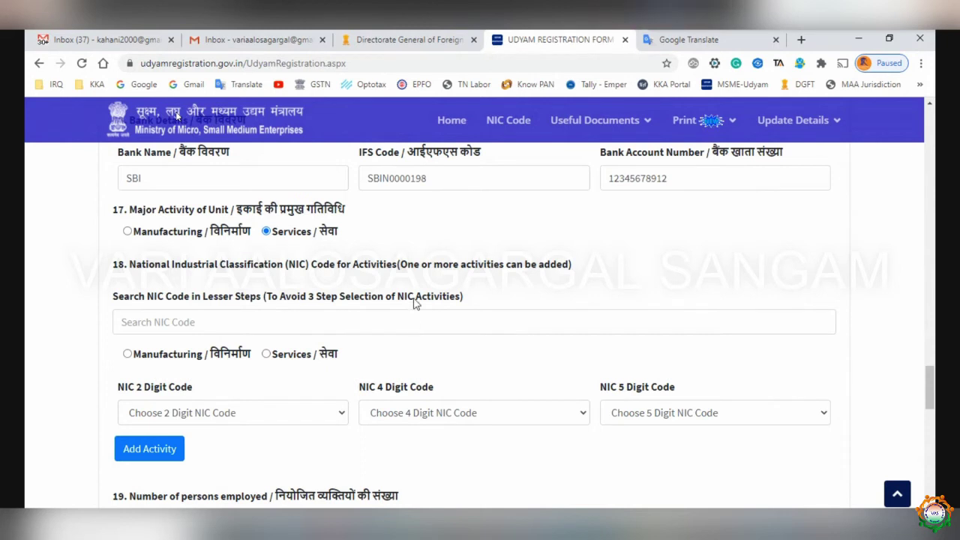
click(259, 324)
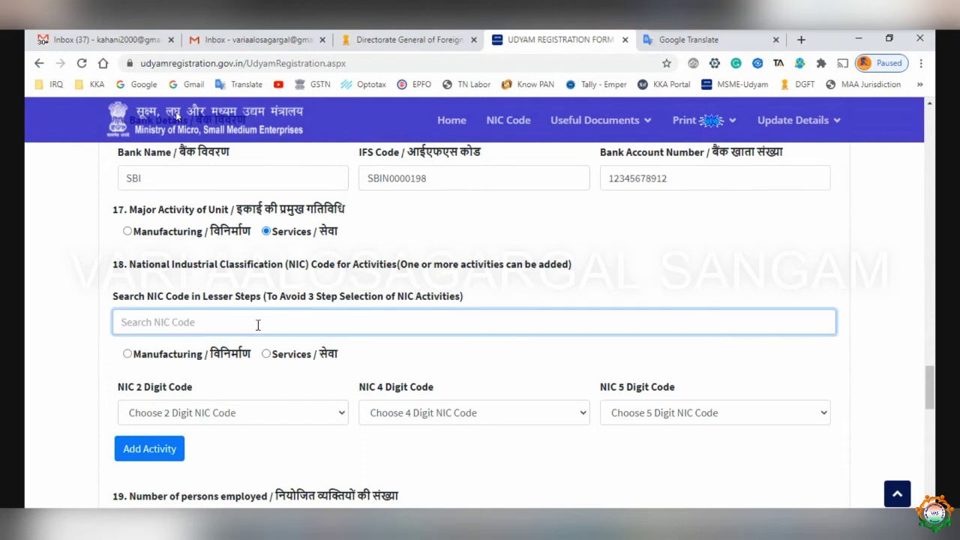
text(tax)
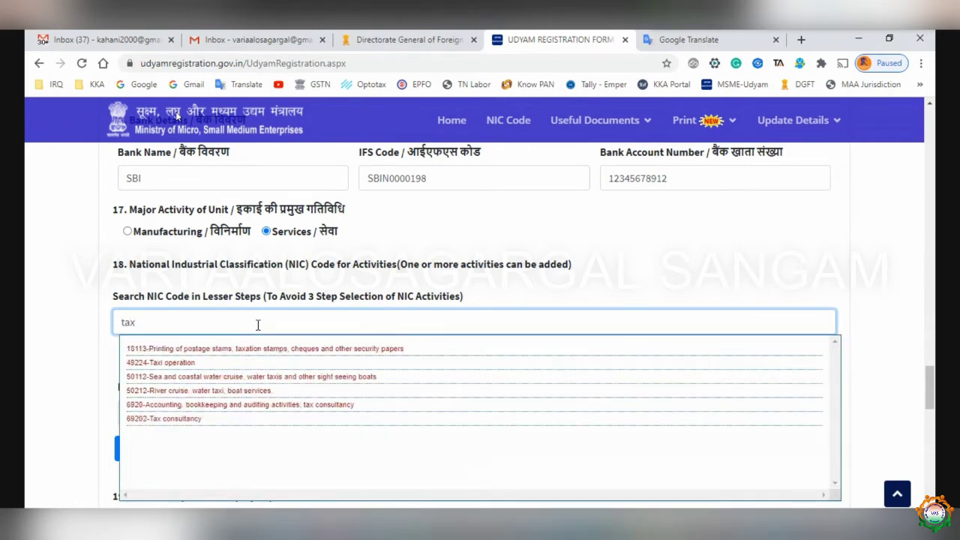
click(285, 408)
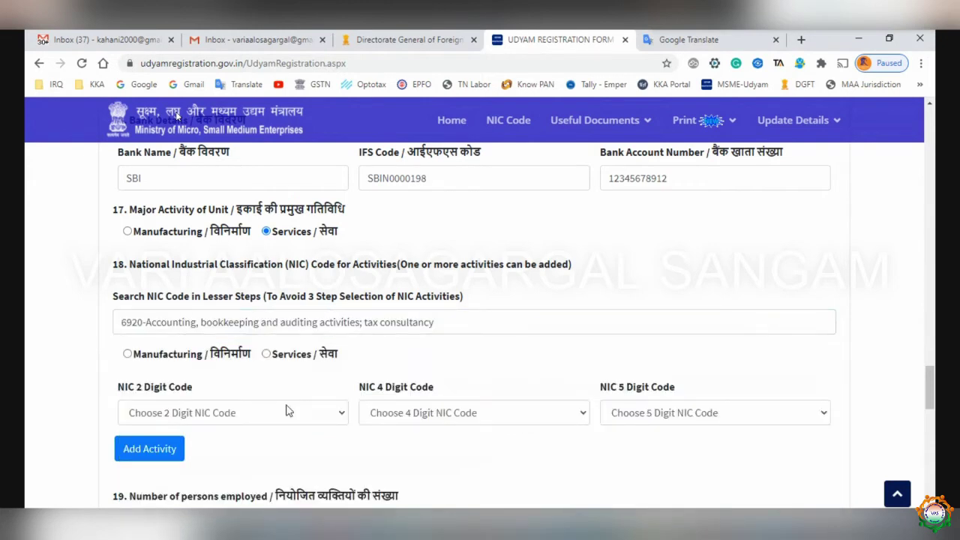
scroll(301, 386, down, 1)
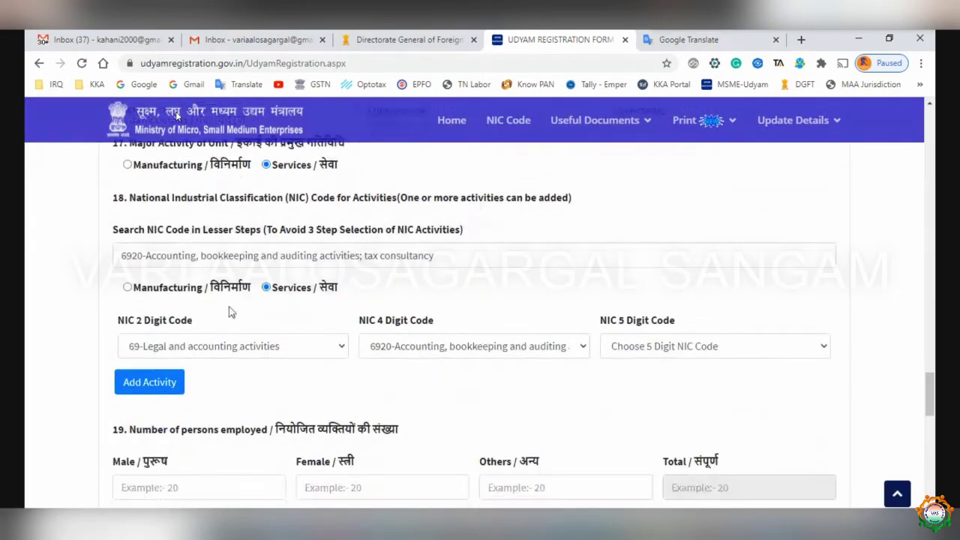
click(647, 355)
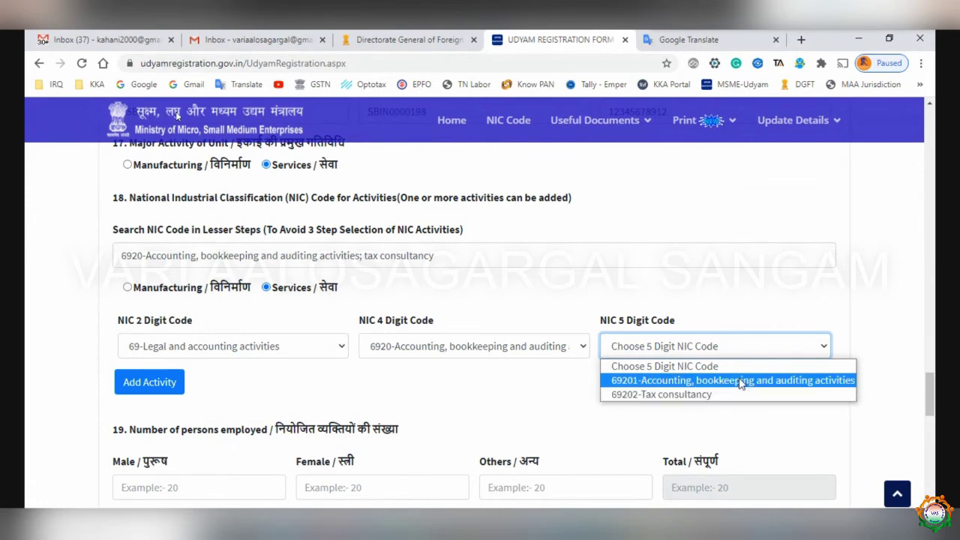
click(696, 383)
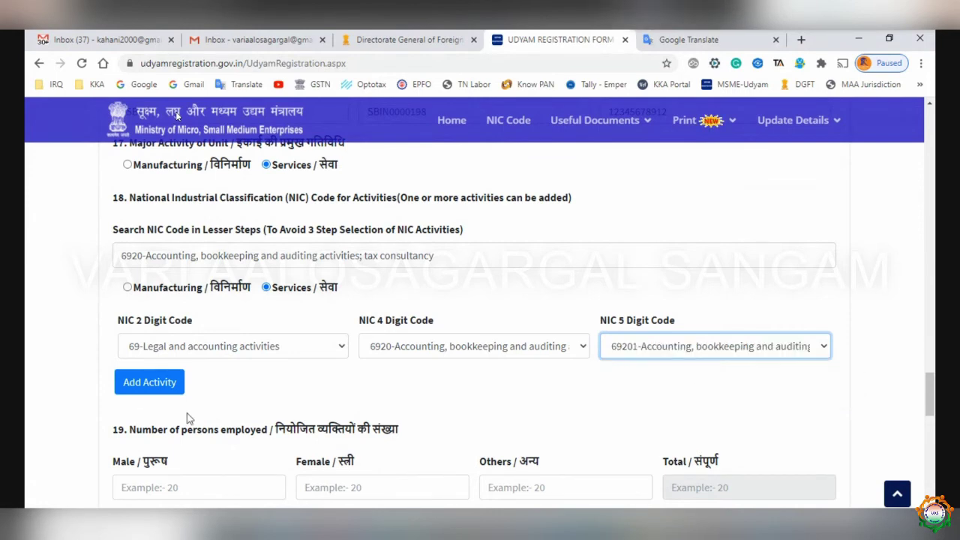
click(146, 382)
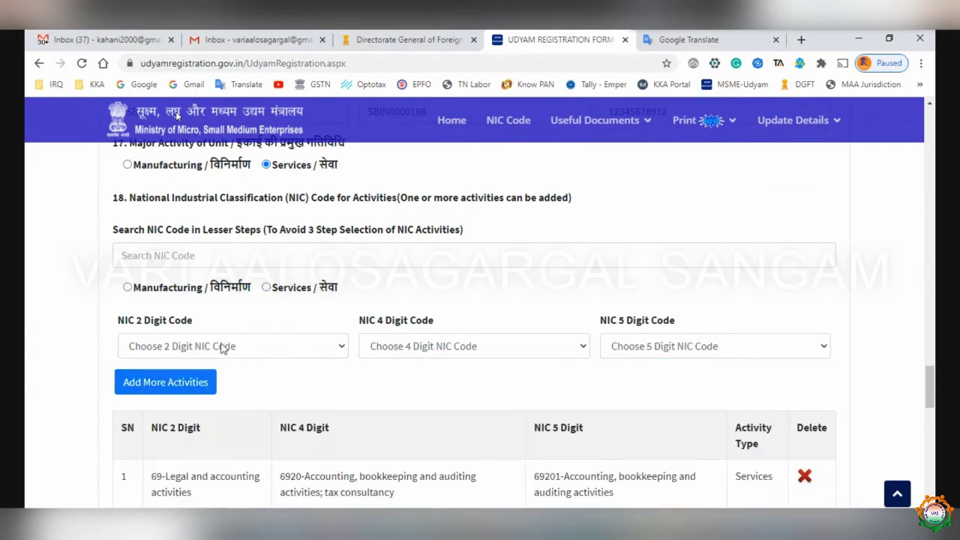
Step: Add a second NIC activity, 69202 Tax consultancy, under group 6920
click(193, 350)
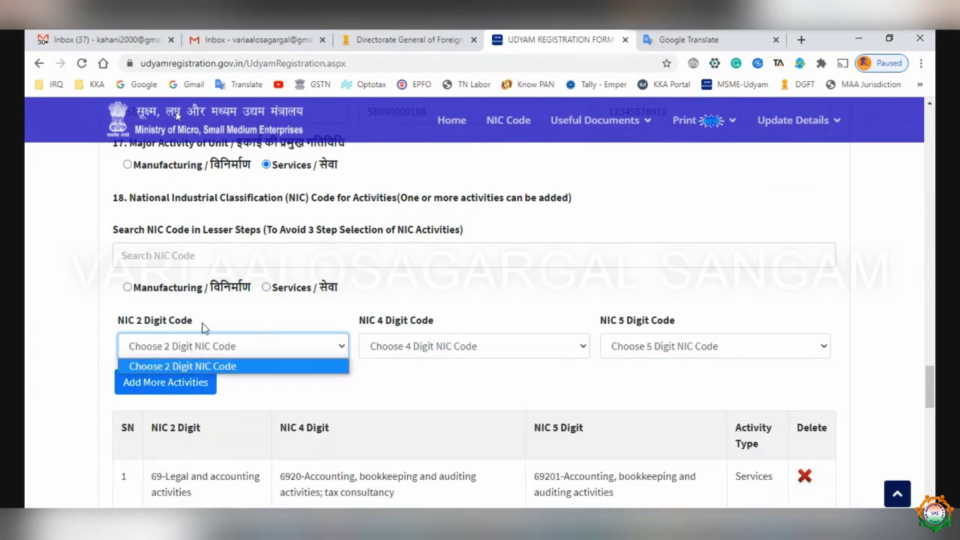
click(220, 314)
click(184, 257)
text(r)
text(ax)
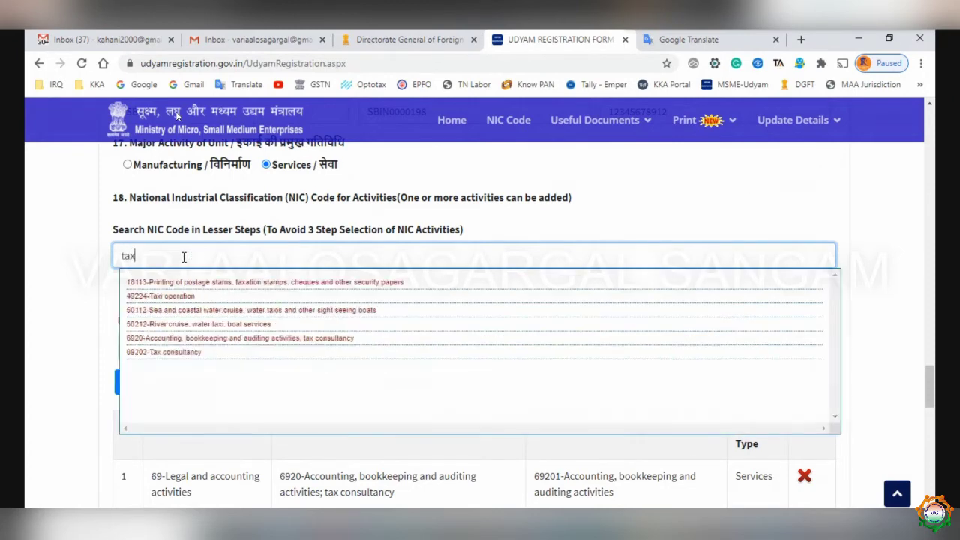
click(307, 339)
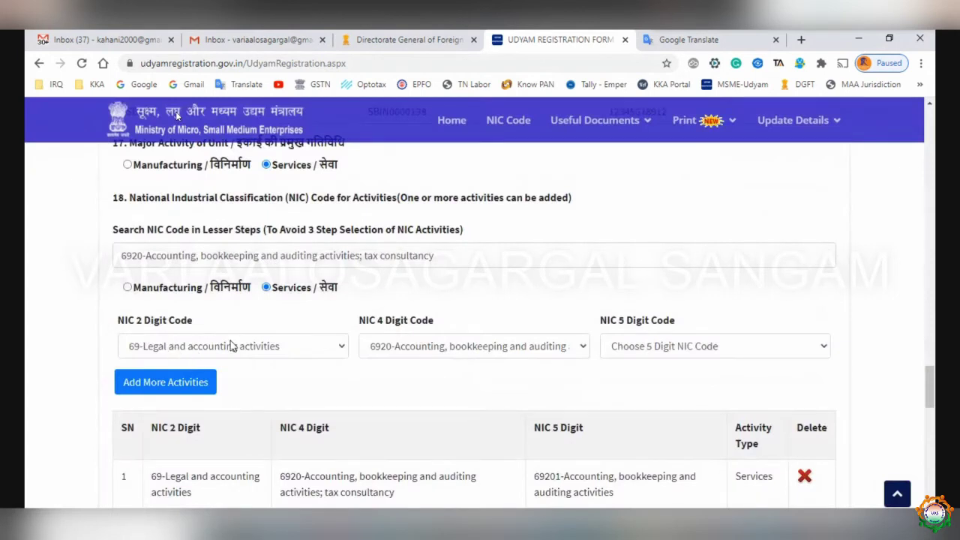
click(718, 345)
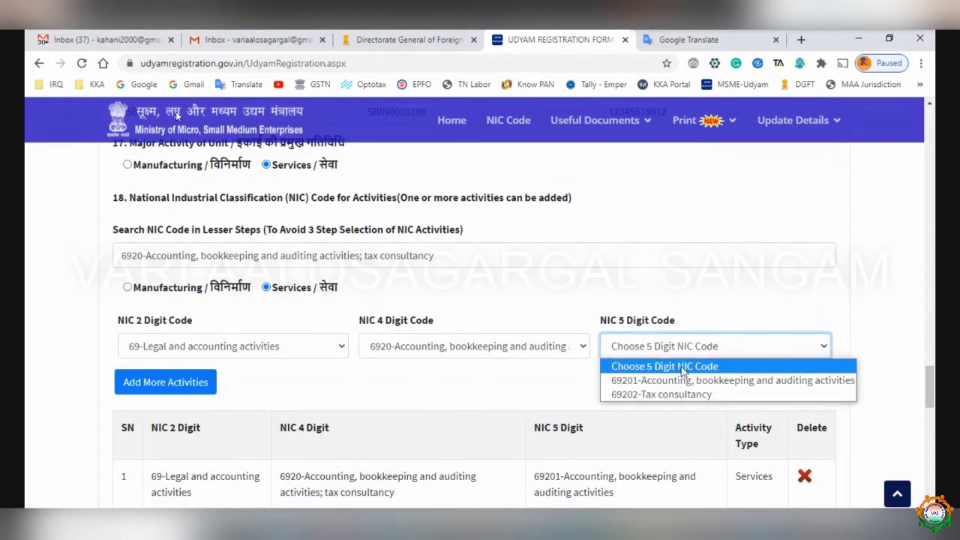
click(625, 393)
click(125, 388)
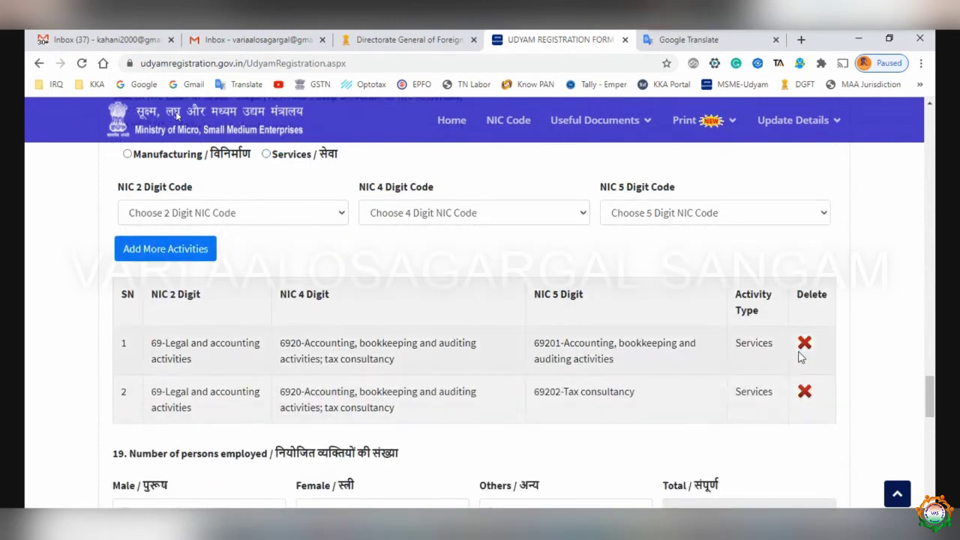
Step: Enter 2 male, 4 female and 0 other employees, totalling 6
scroll(460, 388, down, 2)
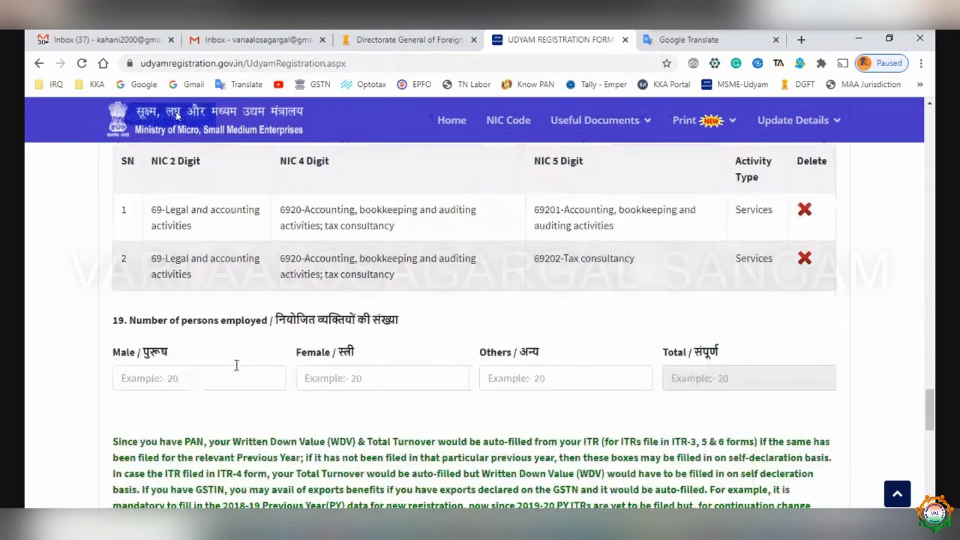
click(201, 372)
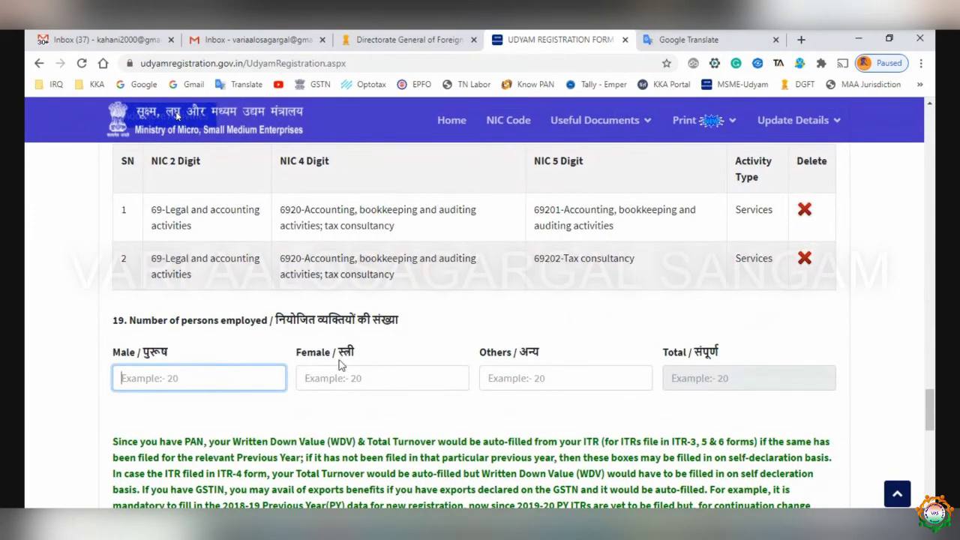
text(2)
key(Tab)
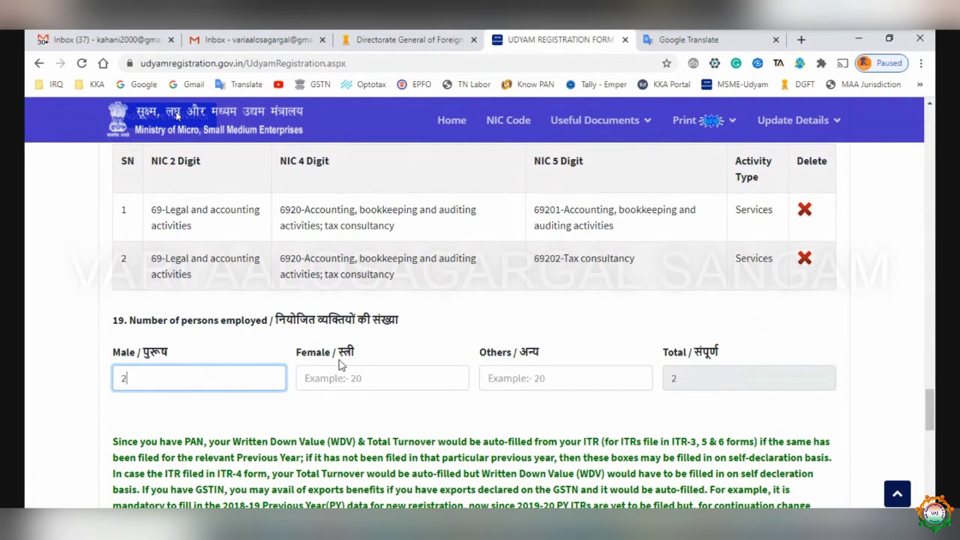
text(4)
key(Tab)
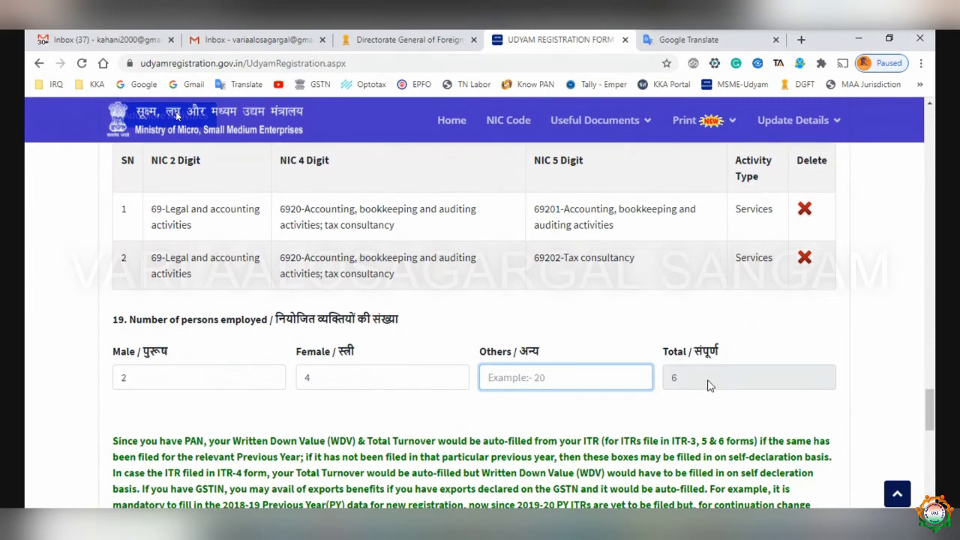
scroll(254, 341, down, 3)
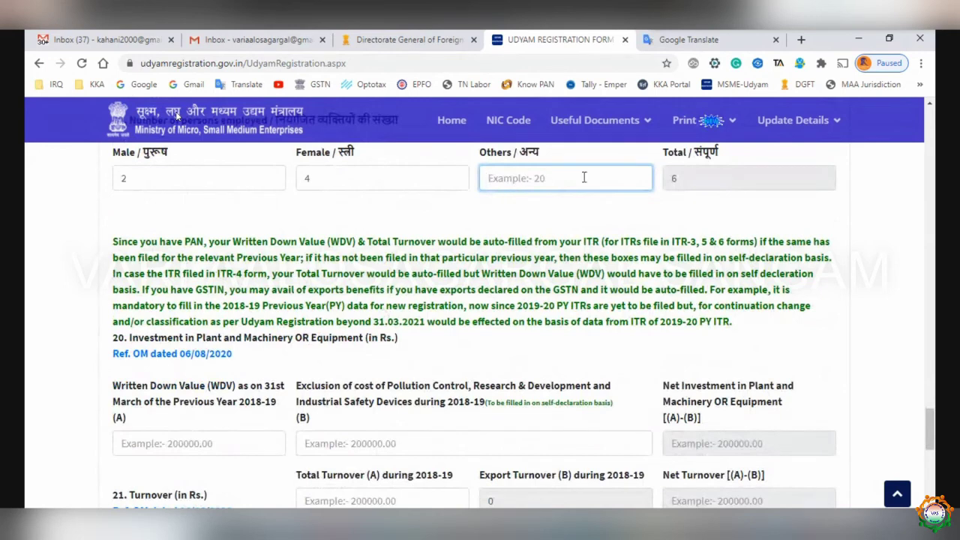
text(0)
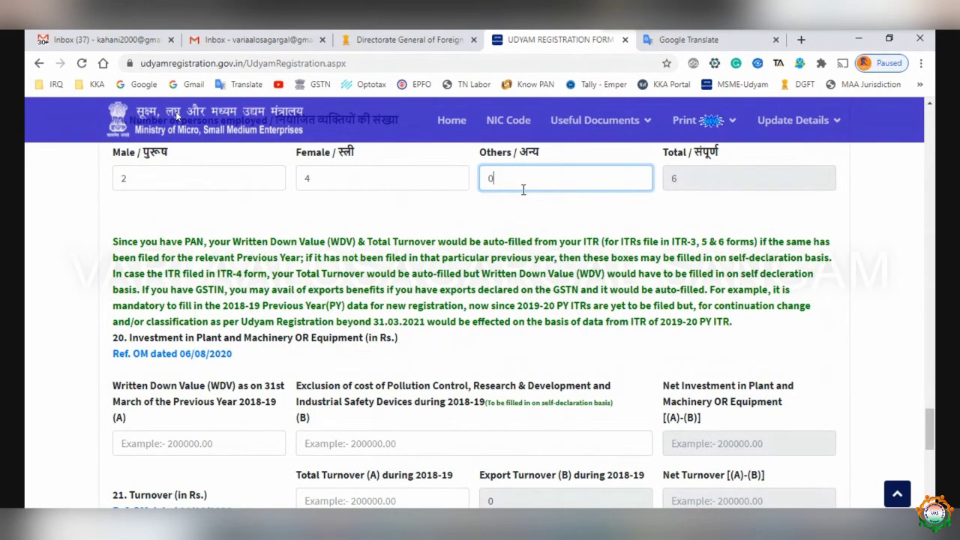
key(Tab)
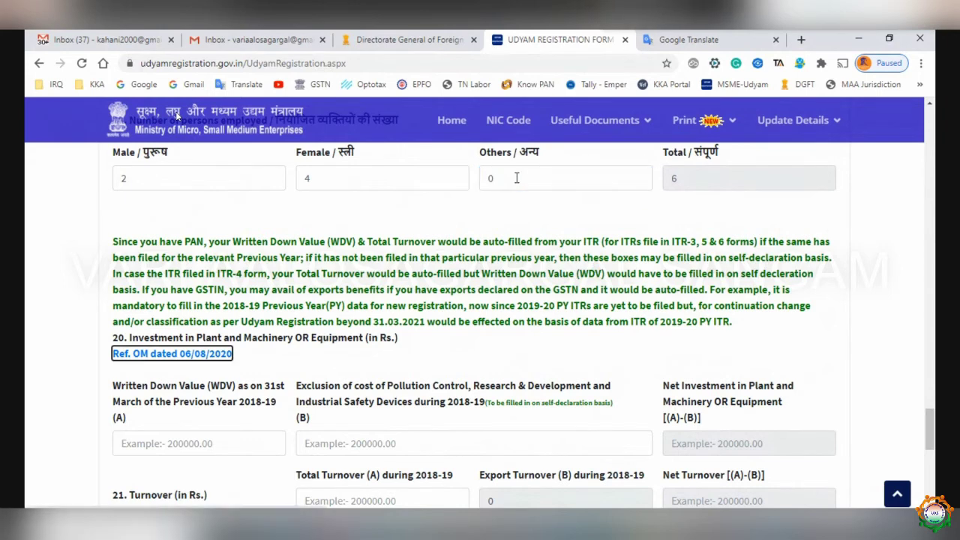
Step: Enter 0 as the 2018-19 total turnover and answer No for GeM and TReDS
scroll(398, 371, down, 1)
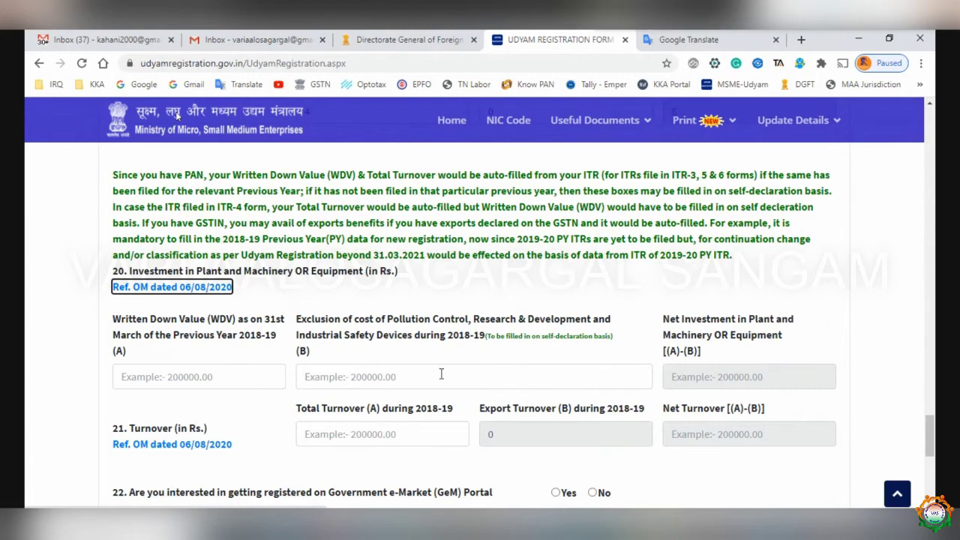
scroll(476, 377, down, 1)
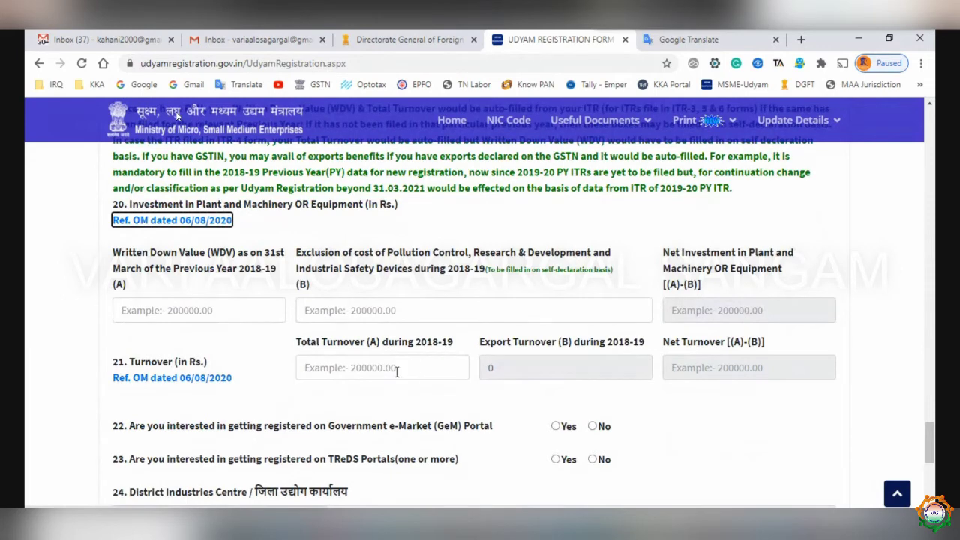
click(429, 367)
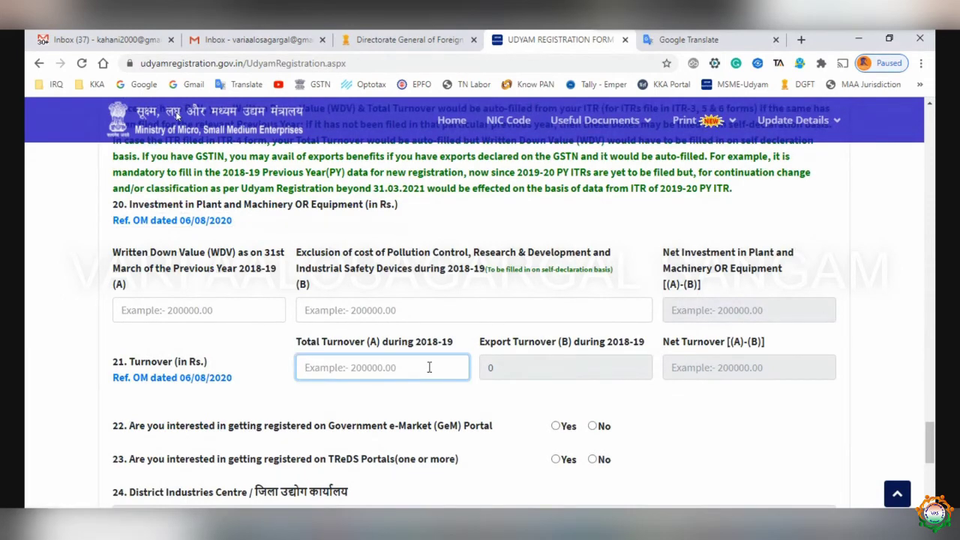
text(150000)
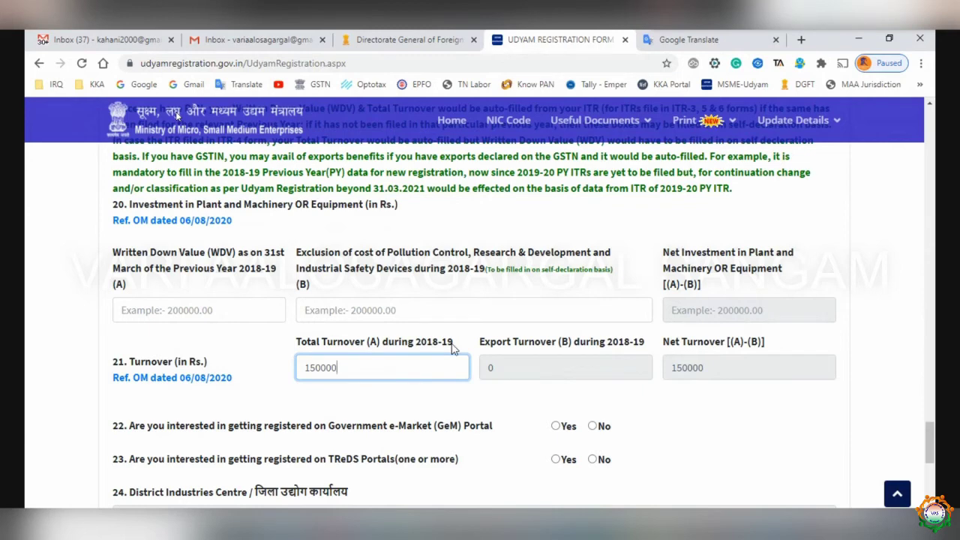
drag(364, 370, 273, 375)
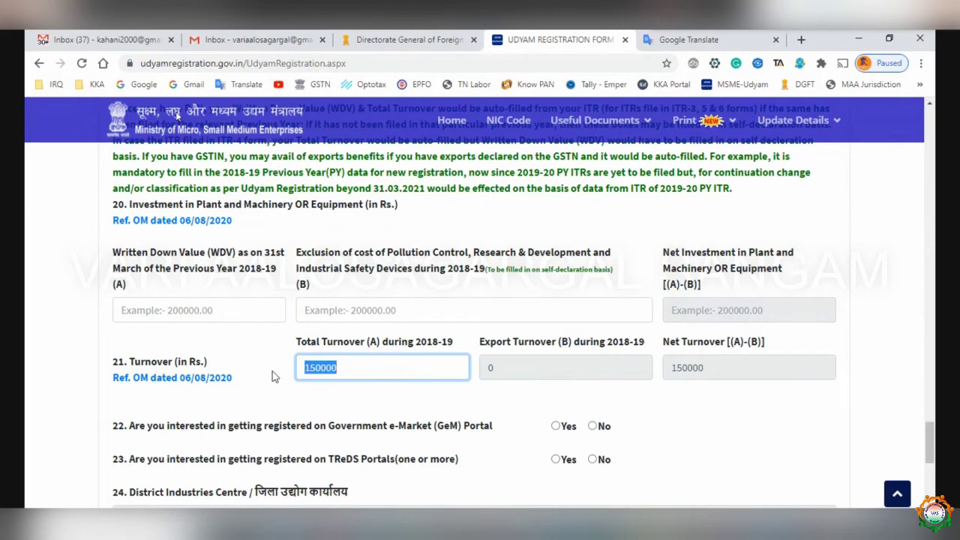
text(0)
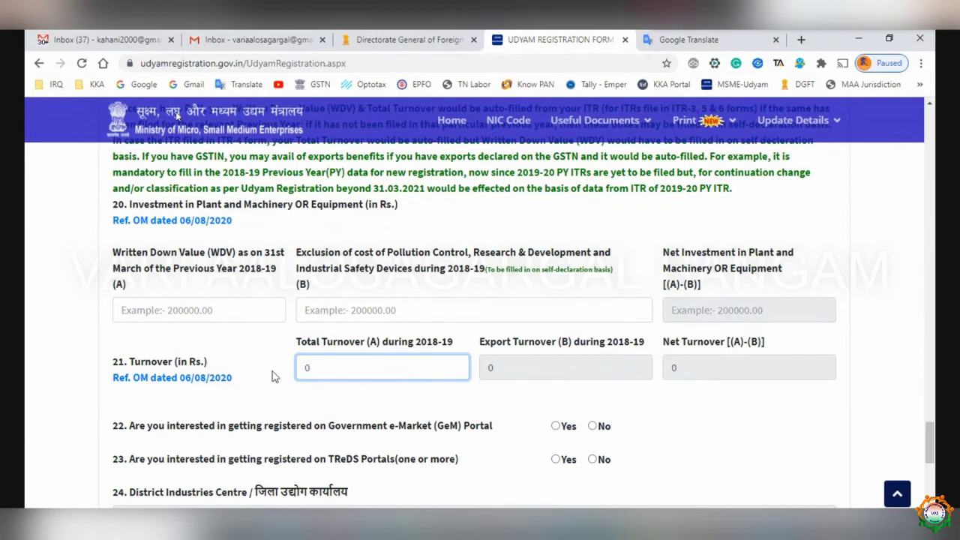
key(Tab)
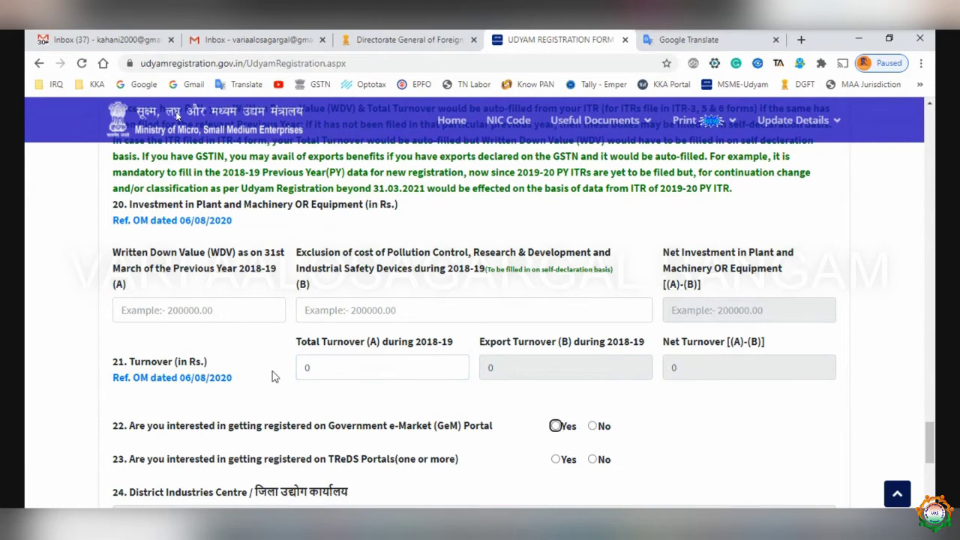
scroll(318, 420, down, 1)
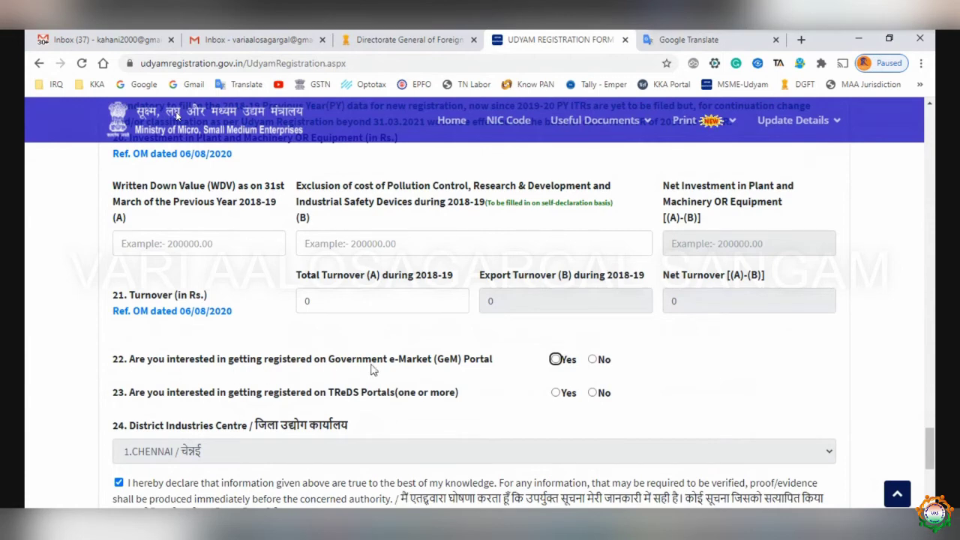
click(592, 360)
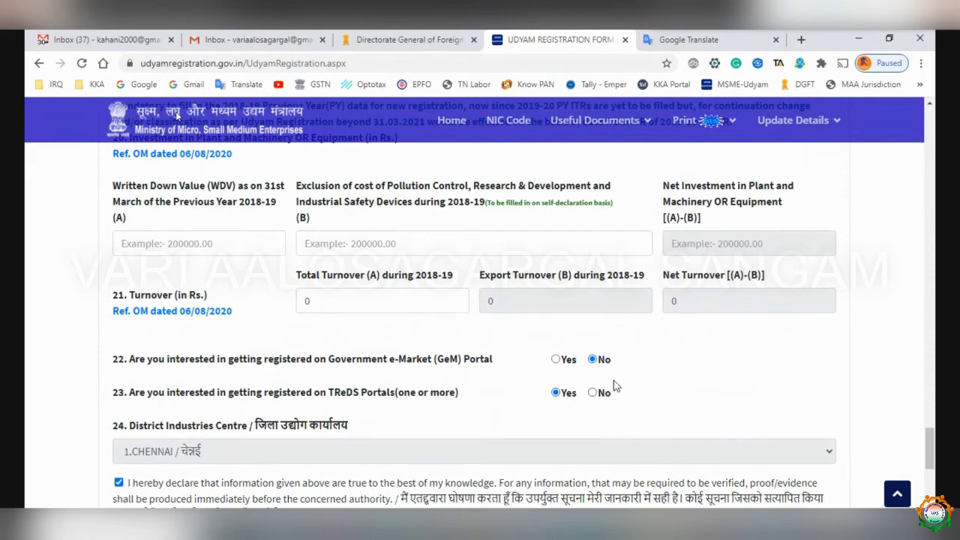
click(593, 393)
Step: Enter 0 for WDV and exclusion cost (B), then submit for the final OTP
scroll(642, 359, down, 3)
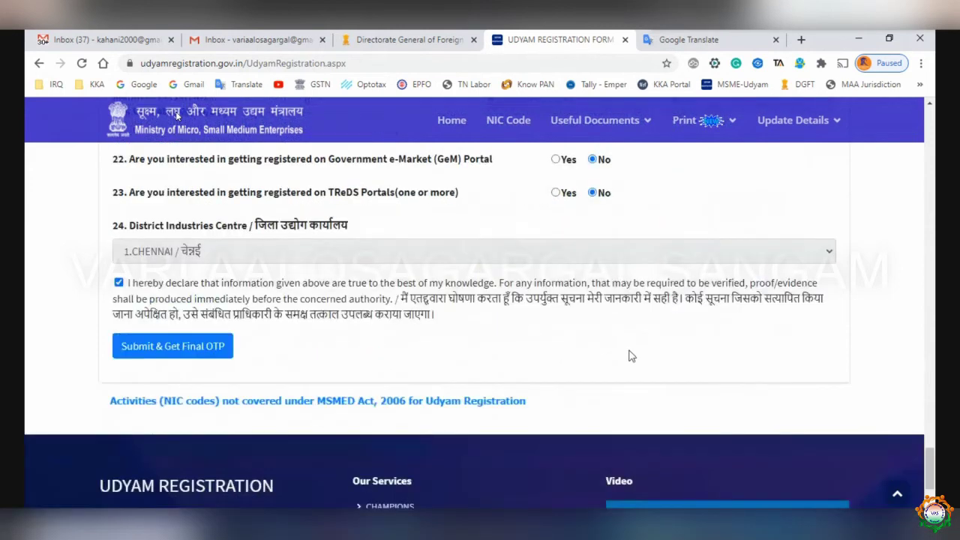
click(201, 350)
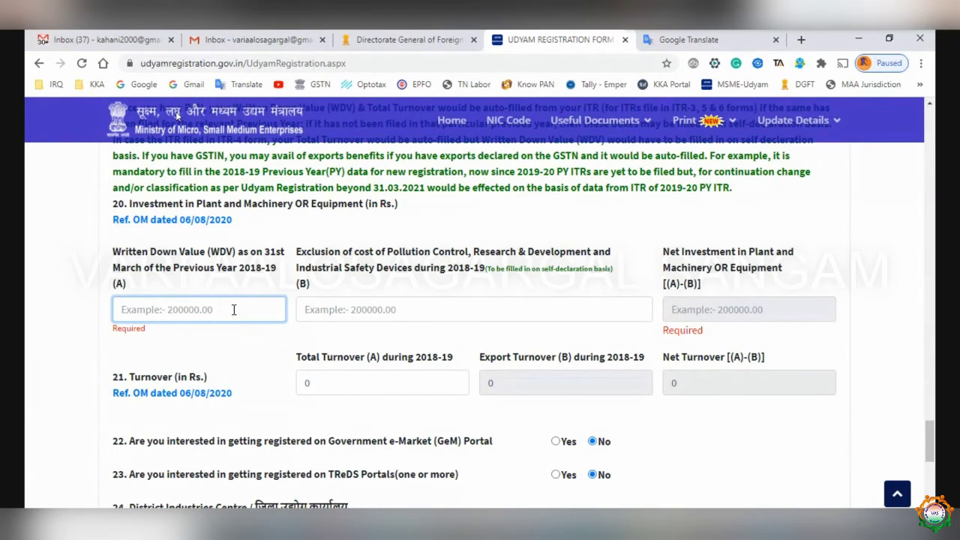
text(0)
key(Tab)
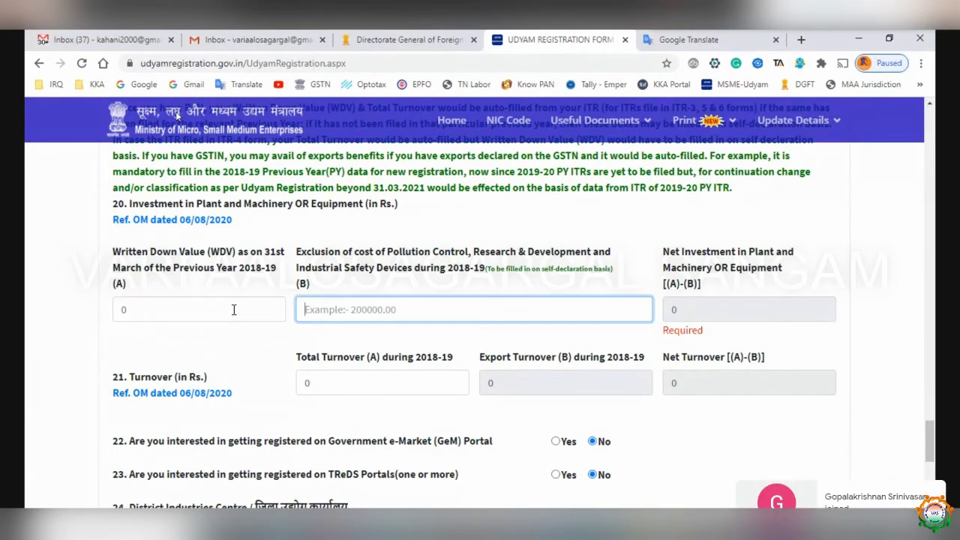
text(0)
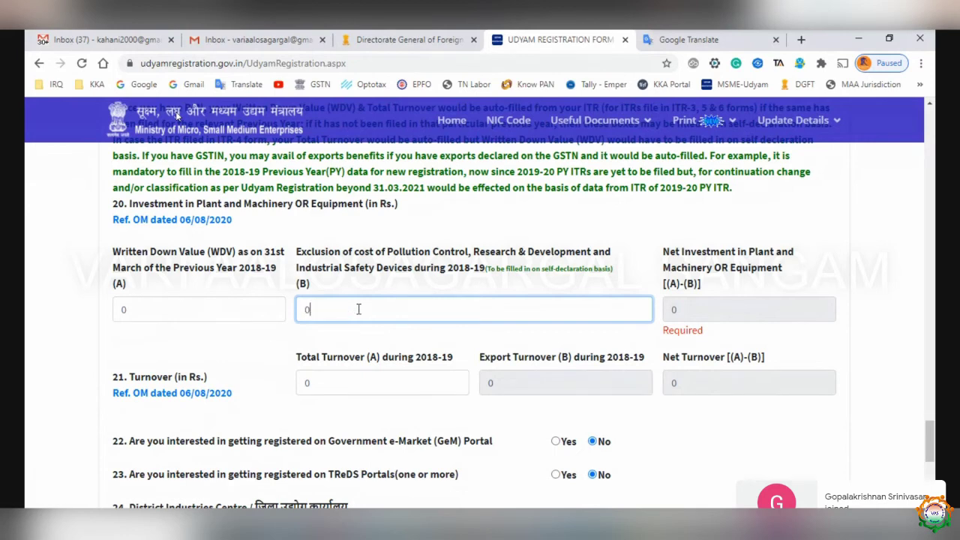
key(Tab)
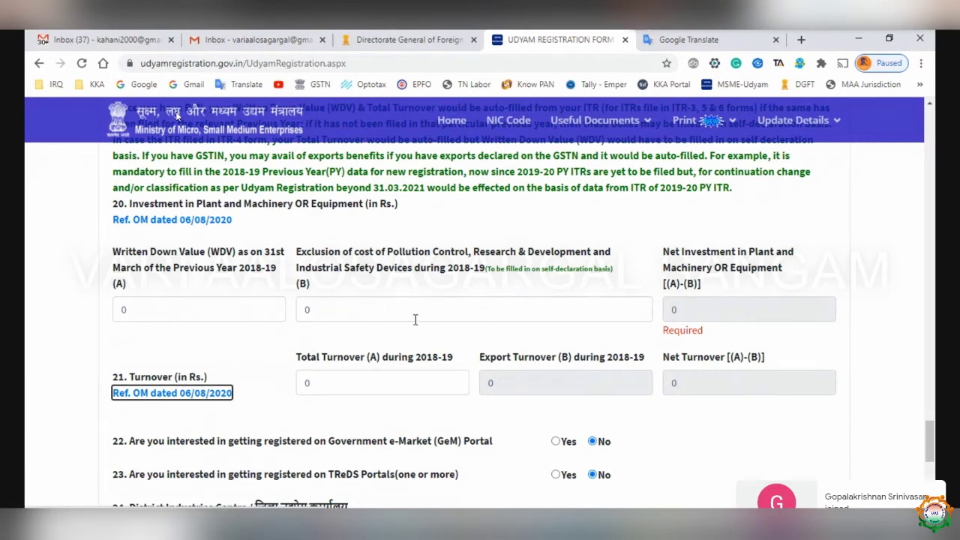
scroll(414, 320, down, 9)
click(193, 164)
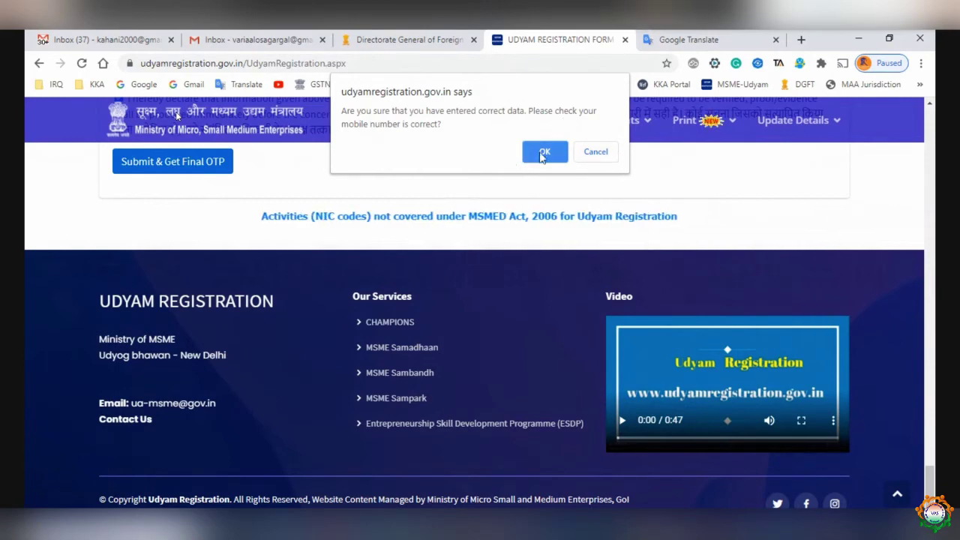
Step: Cancel the confirmation prompt and scroll through the form to review it
click(596, 153)
scroll(609, 222, up, 15)
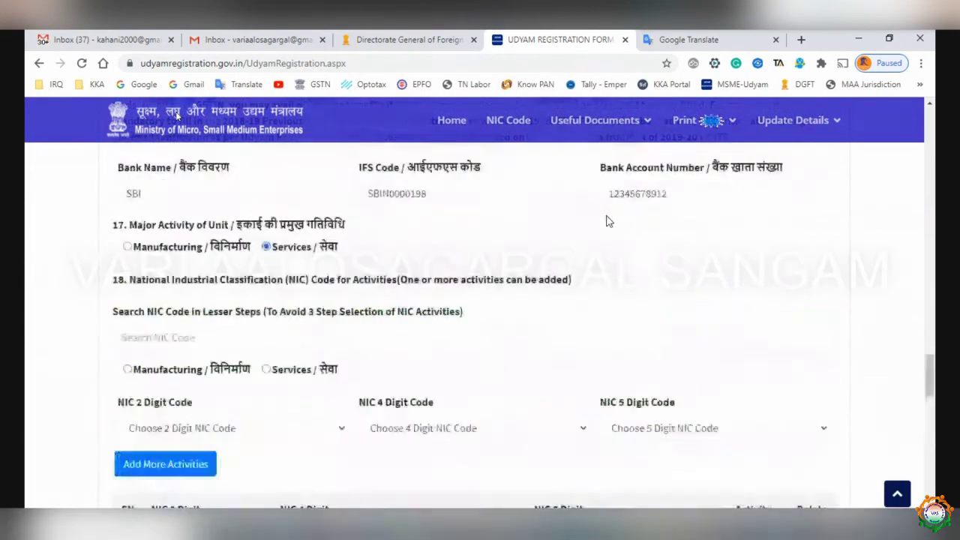
scroll(491, 306, up, 6)
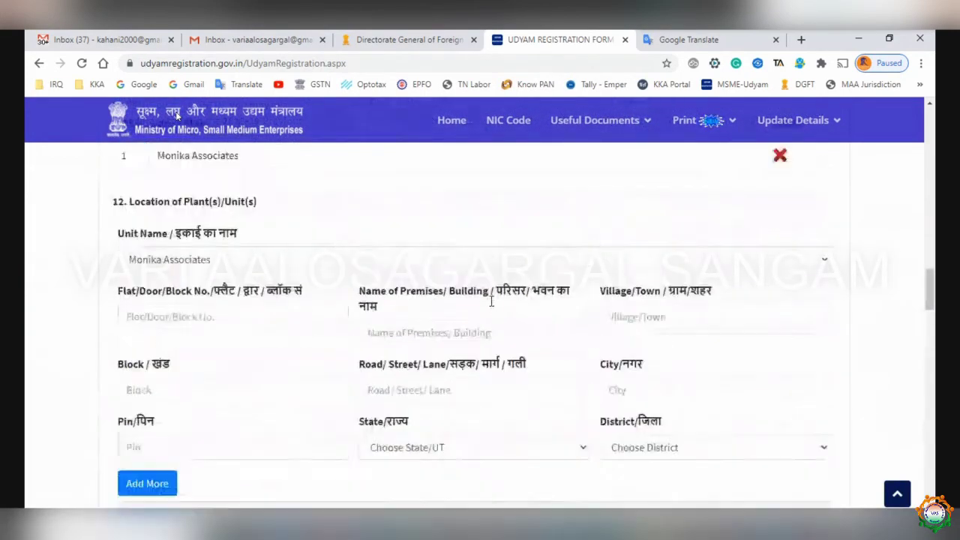
scroll(491, 306, up, 10)
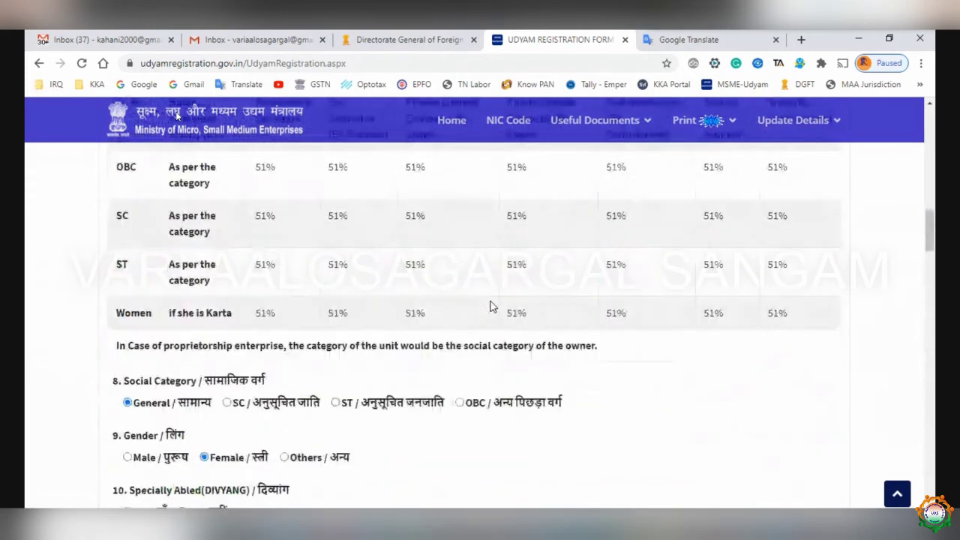
scroll(491, 306, down, 3)
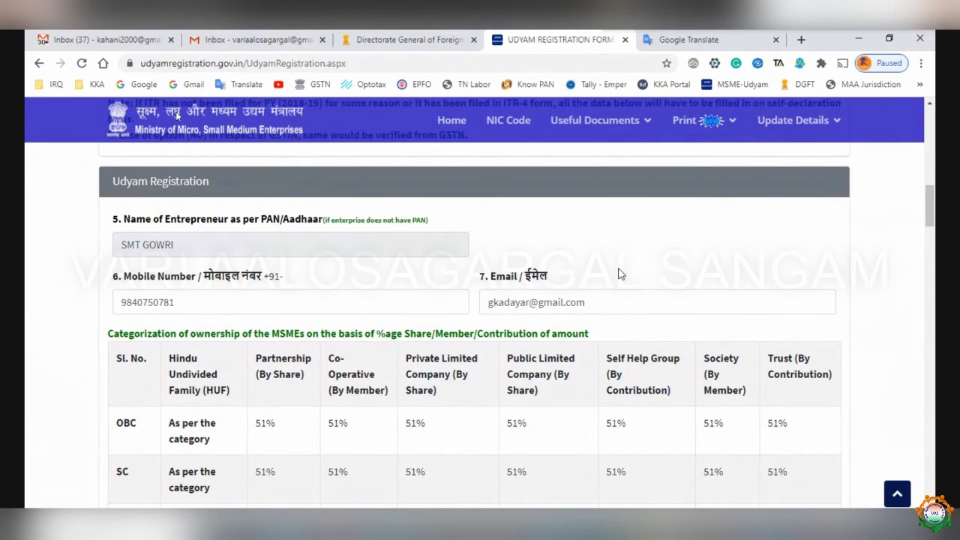
scroll(620, 275, down, 20)
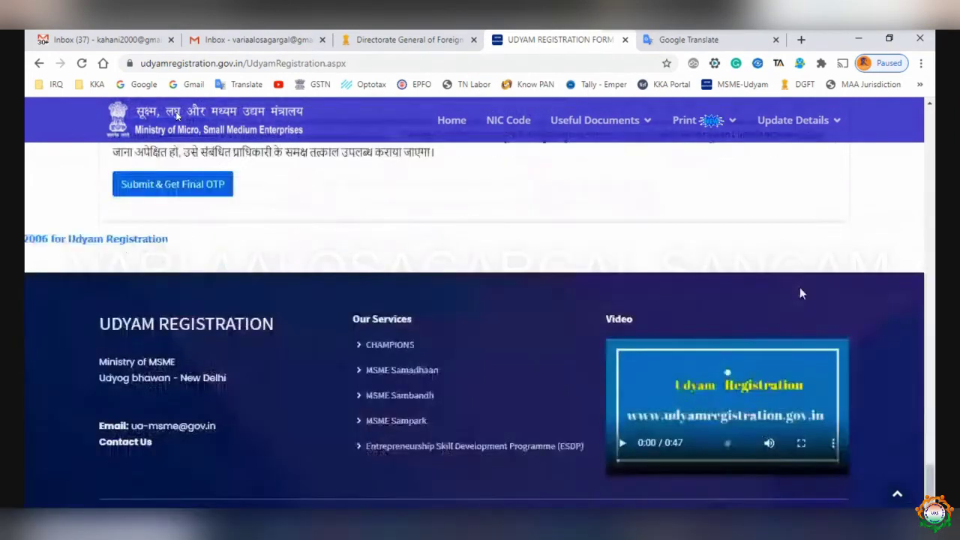
scroll(225, 229, up, 1)
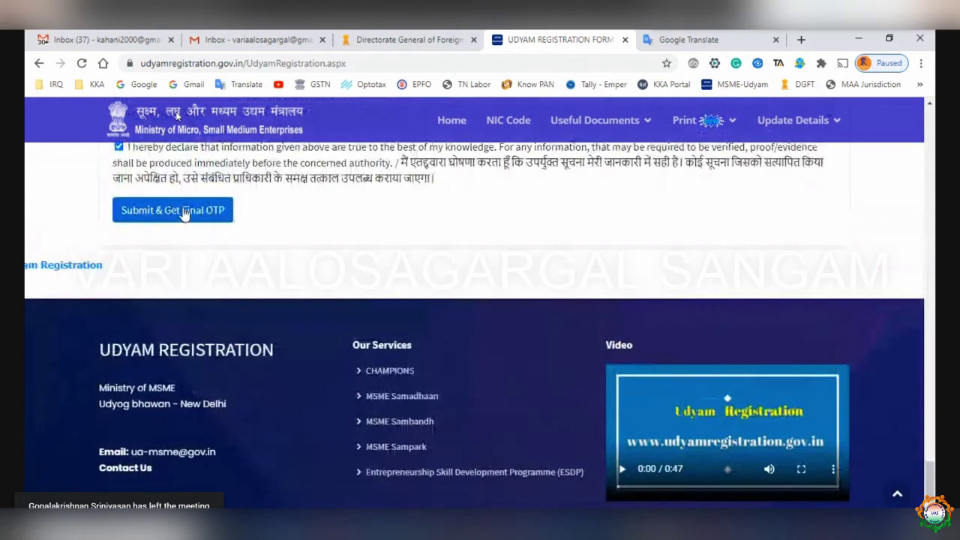
Step: Submit and confirm the data to receive the final OTP, then select the OTP code field
click(183, 212)
click(541, 153)
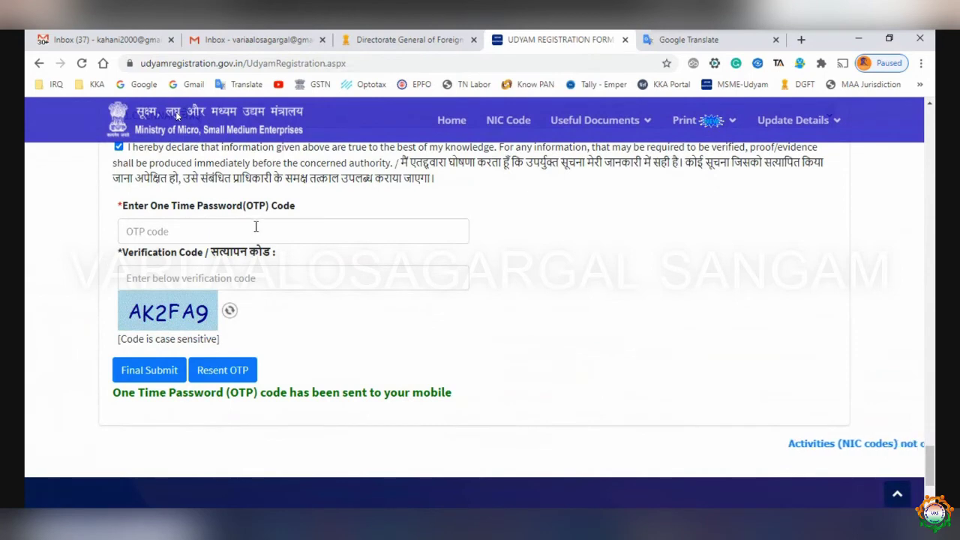
scroll(256, 227, up, 1)
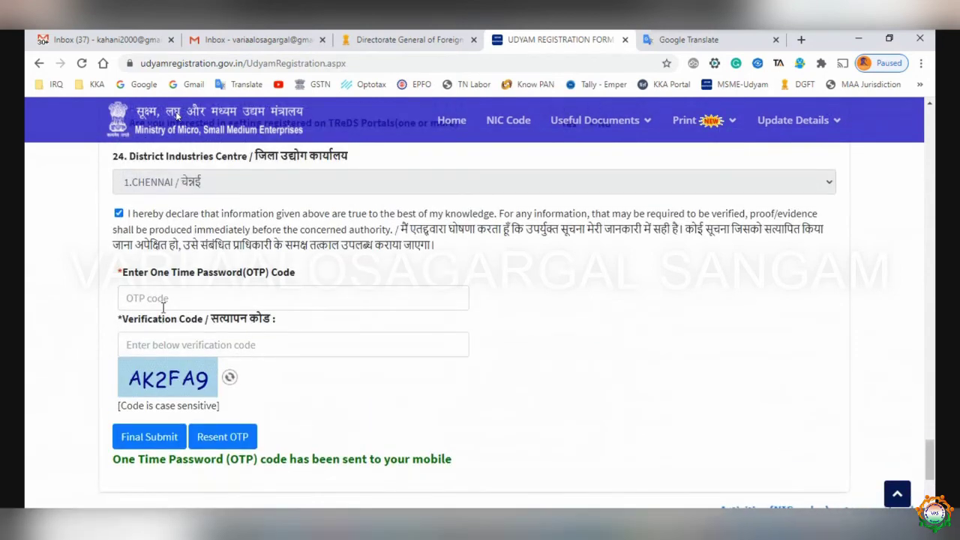
click(163, 305)
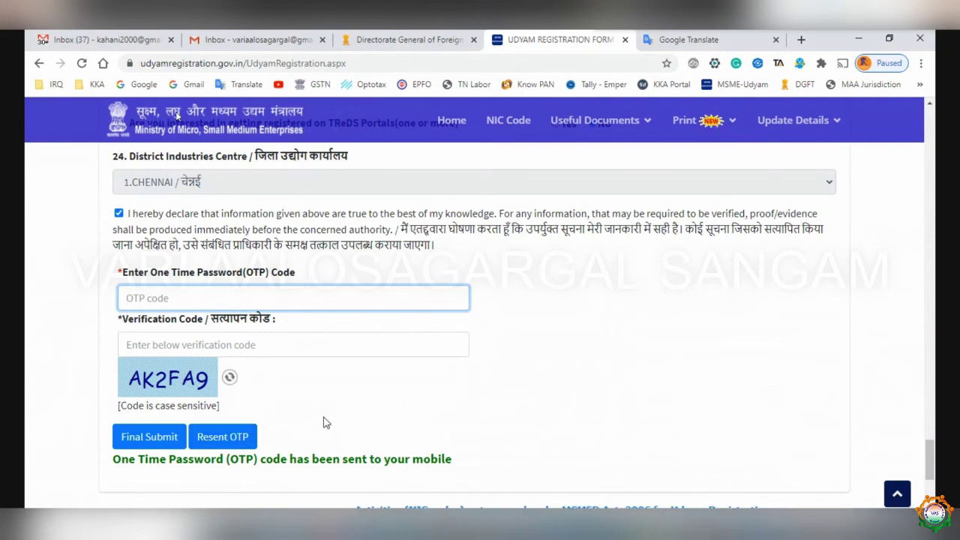
scroll(324, 421, down, 2)
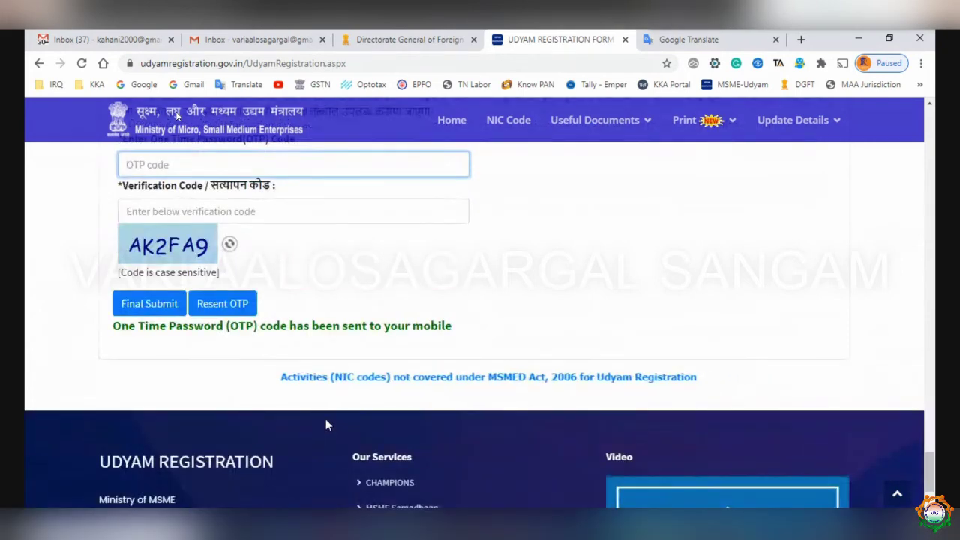
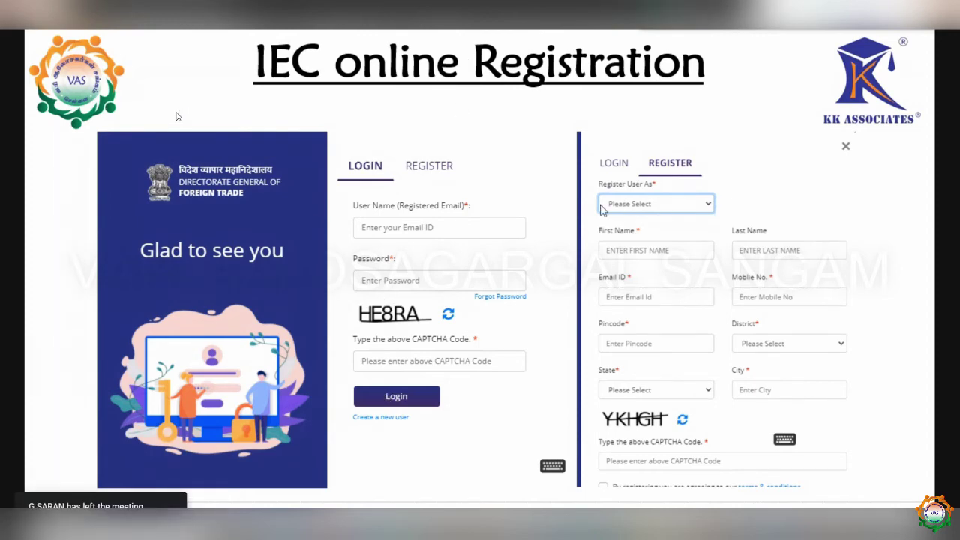
Step: Leave the 'IEC online Registration' slide showing the DGFT LOGIN and REGISTER panels
key(alt+Tab)
Step: Switch to the Directorate General of Foreign Trade tab in Chrome
click(422, 45)
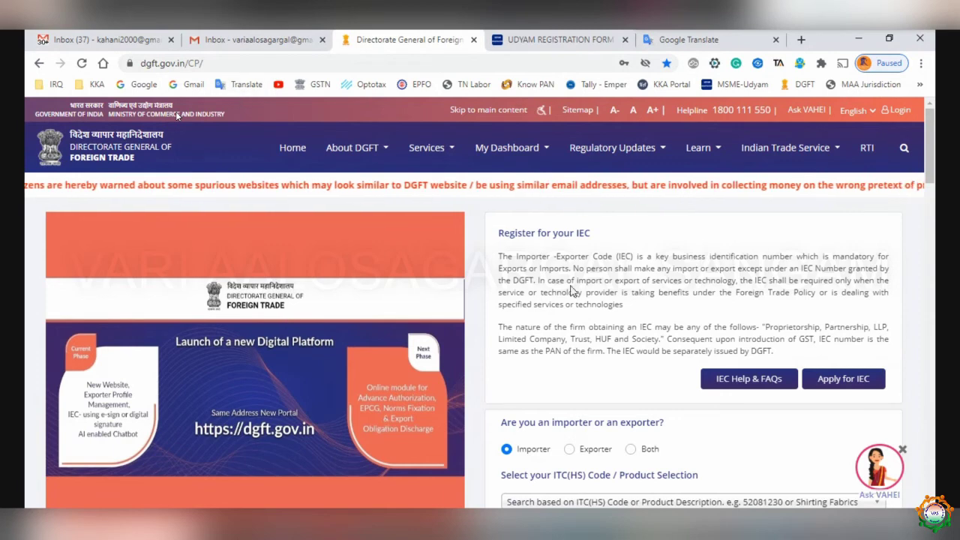
Step: Open the Apply for IEC panel and switch from the registration form to the LOGIN form
scroll(580, 400, down, 1)
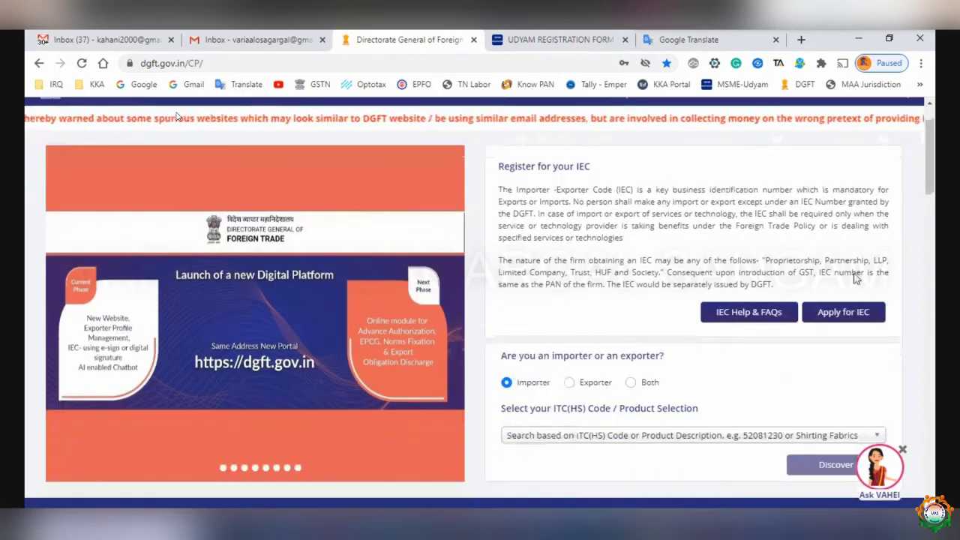
scroll(863, 321, up, 1)
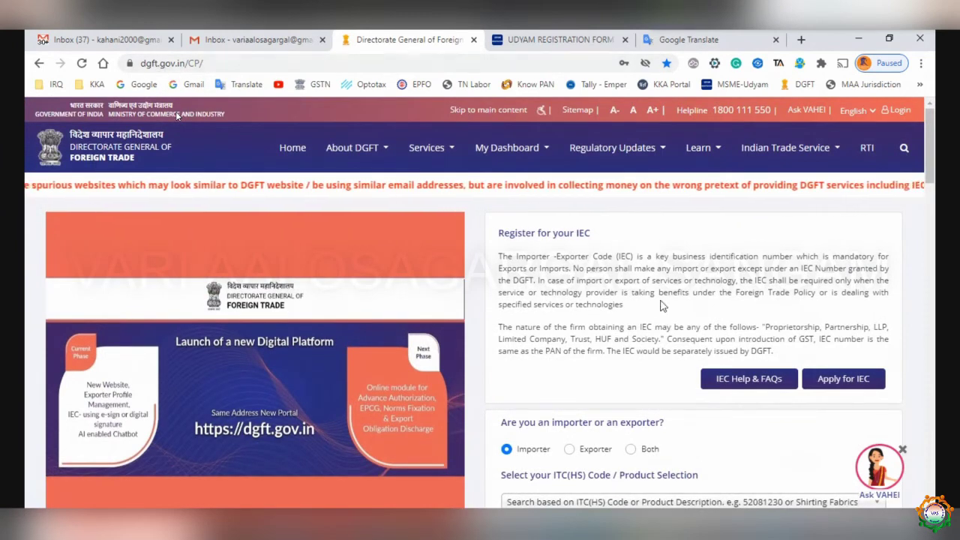
click(851, 380)
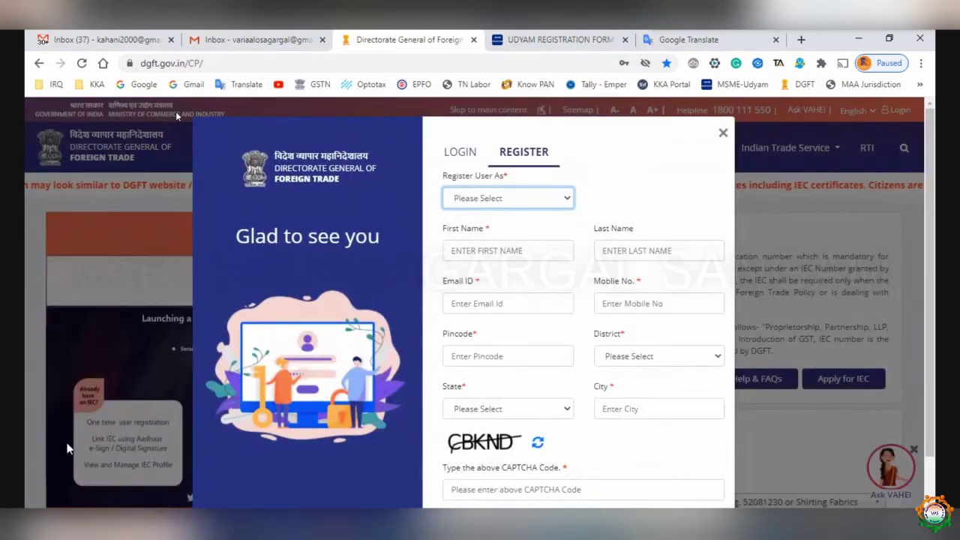
click(527, 167)
click(464, 154)
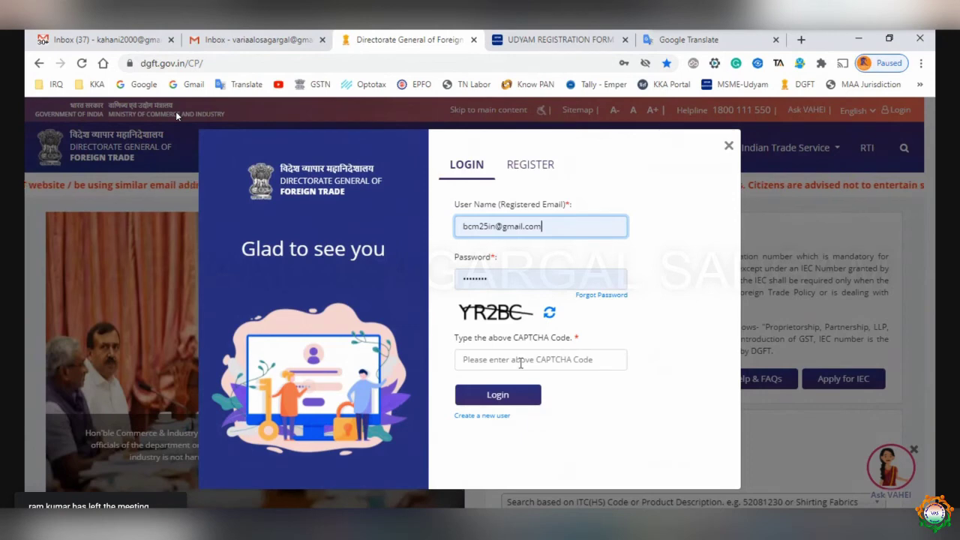
Step: Enter the CAPTCHA code, fixing a typo, and log in to the account
click(523, 361)
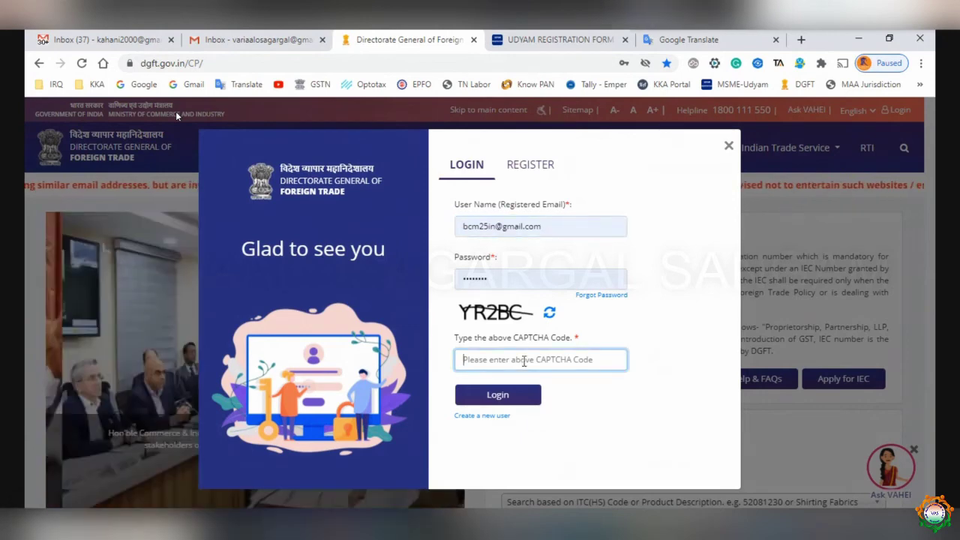
text(Y)
key(BackSpace)
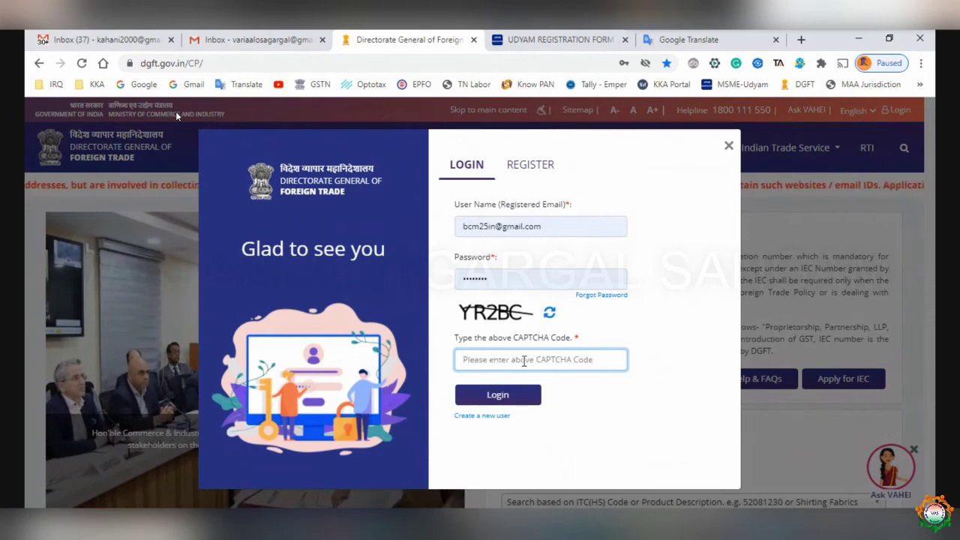
text(YR2)
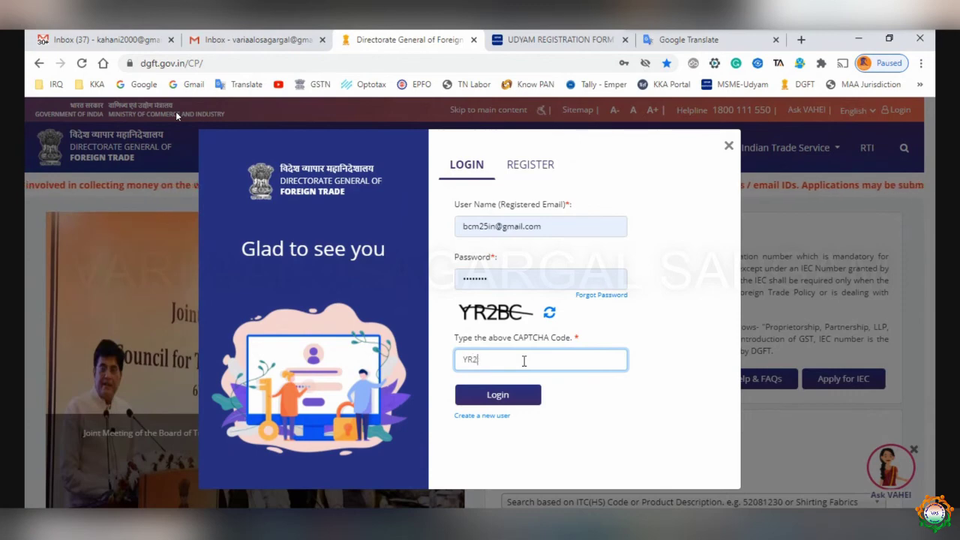
text(BC)
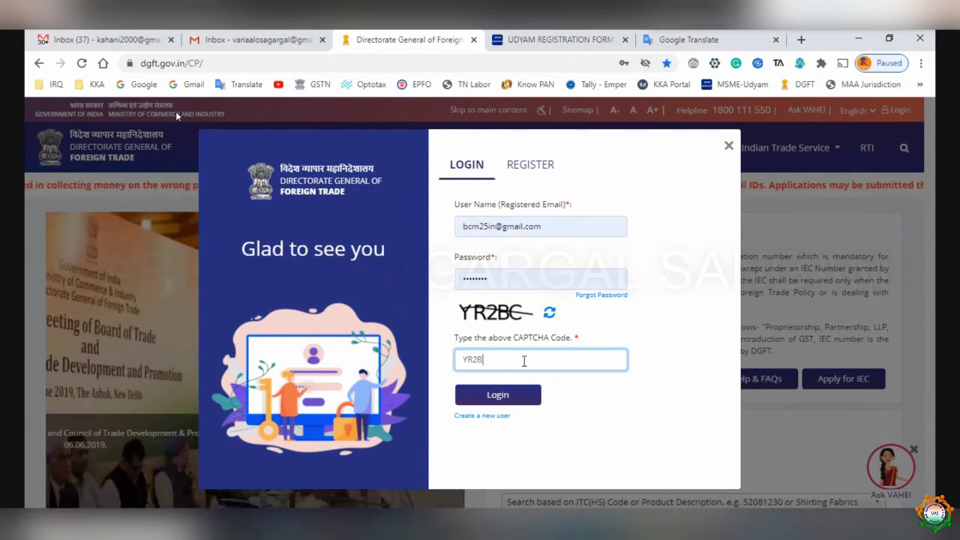
click(521, 397)
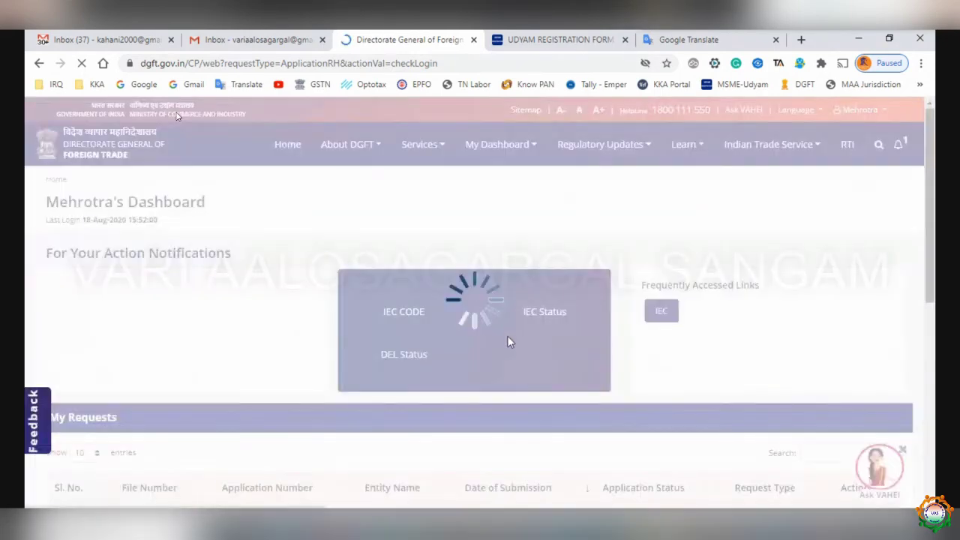
Step: Scroll to My Drafts and open the Action menu of the saved IEC draft
scroll(396, 495, down, 5)
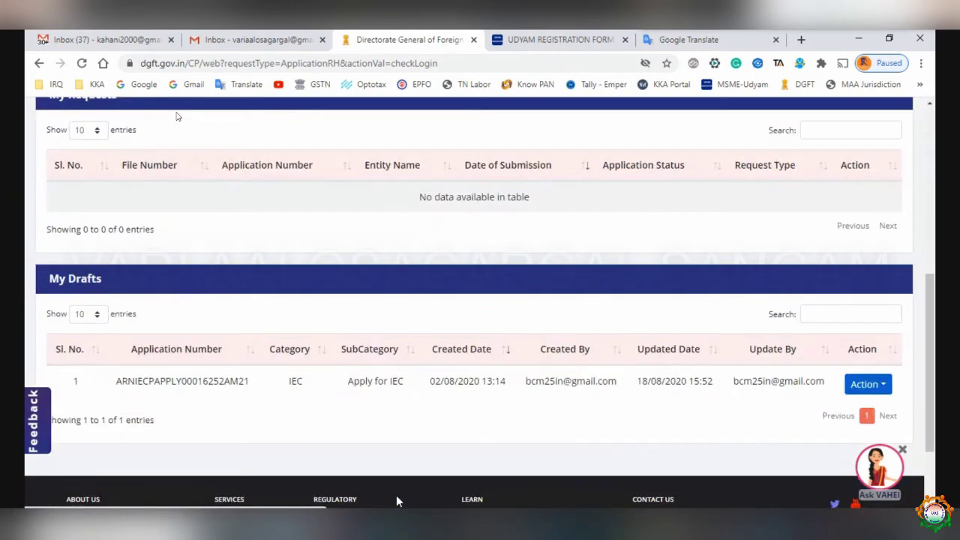
scroll(441, 338, up, 2)
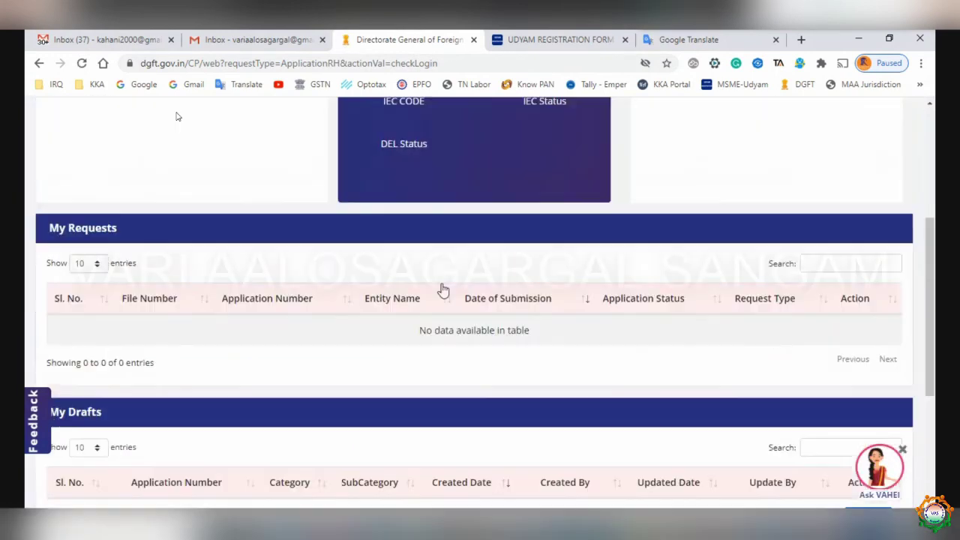
scroll(598, 388, down, 1)
scroll(639, 348, down, 2)
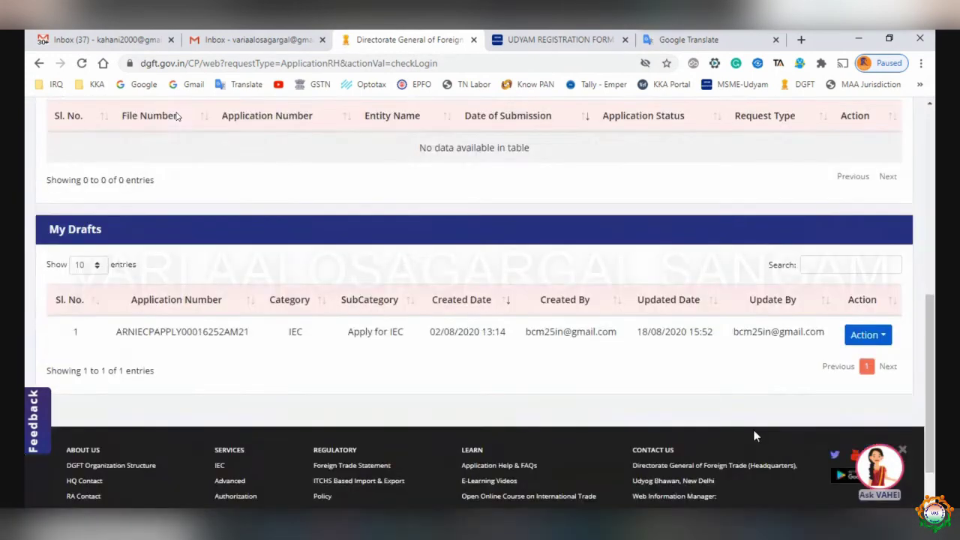
click(887, 318)
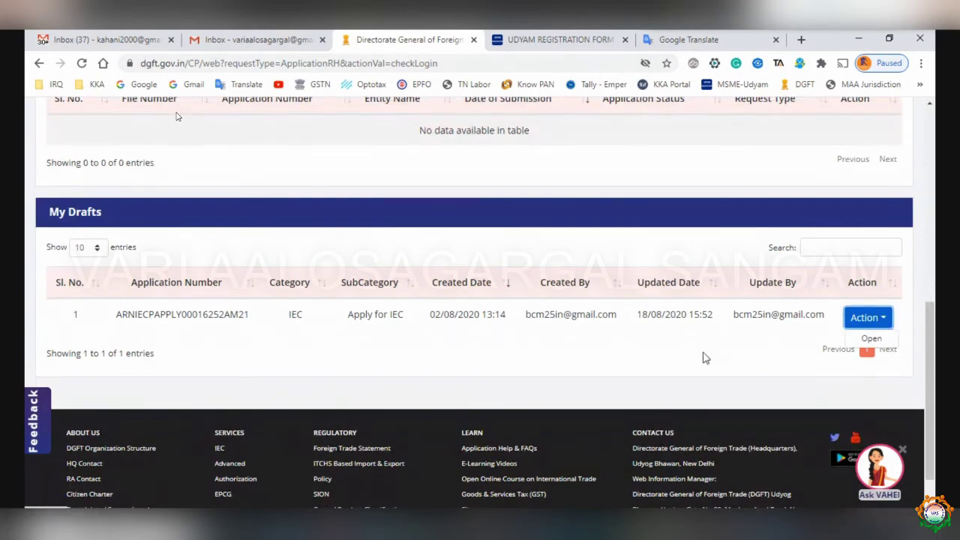
Step: Log out of the DGFT account from the user menu
scroll(706, 358, up, 3)
scroll(698, 312, up, 4)
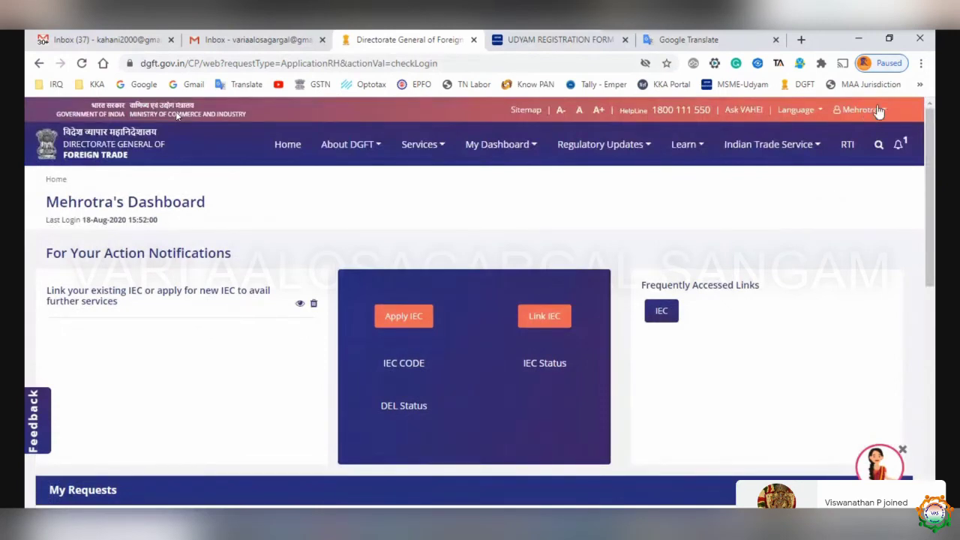
click(882, 110)
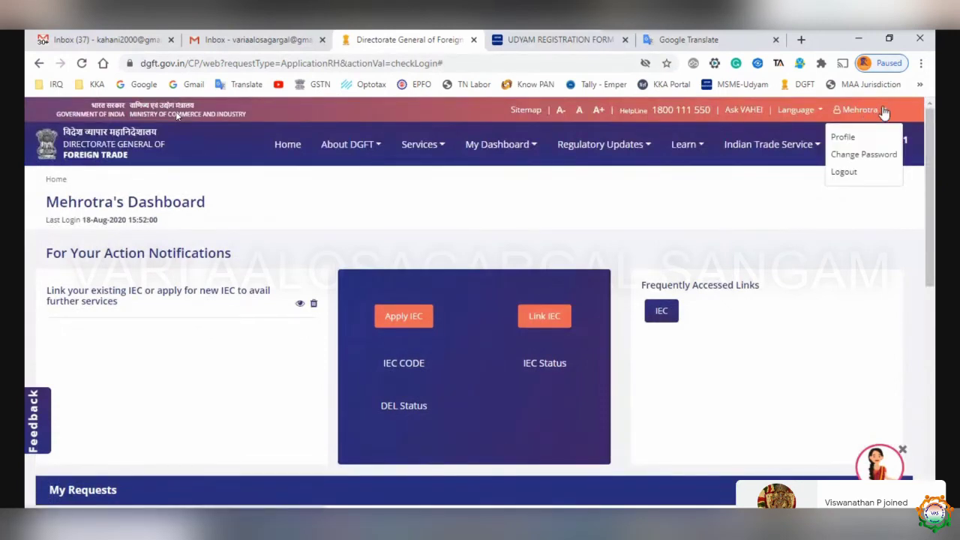
click(845, 173)
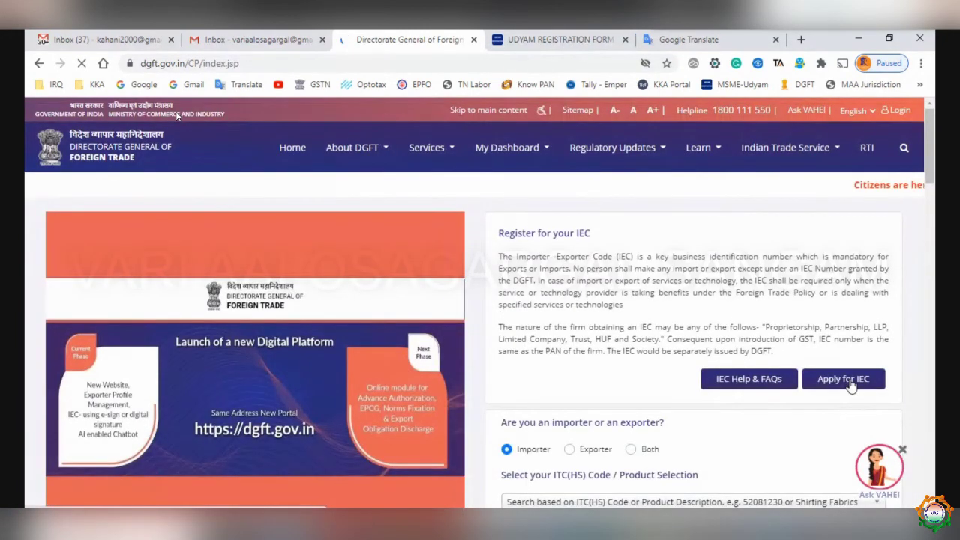
Step: Start the IEC registration form with user type Importer/Exporter
click(850, 381)
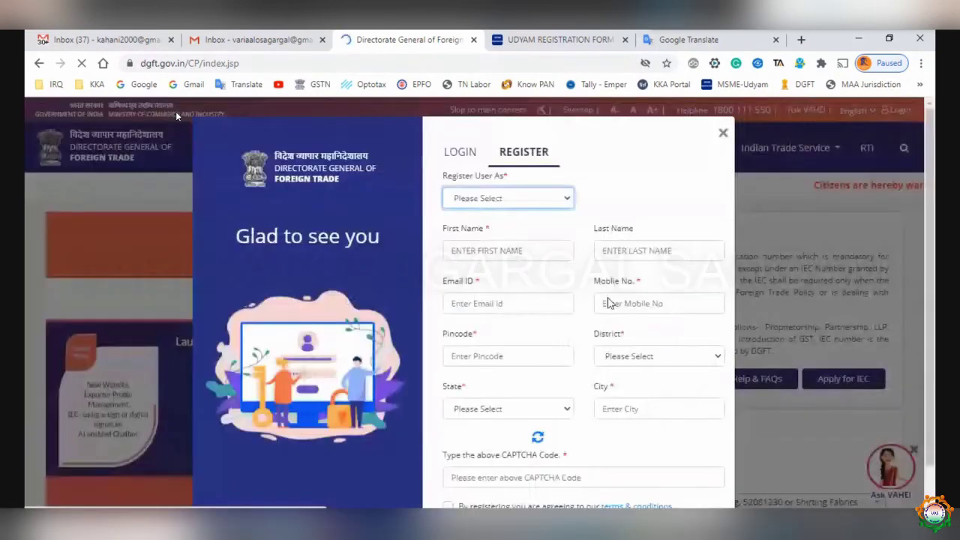
click(514, 198)
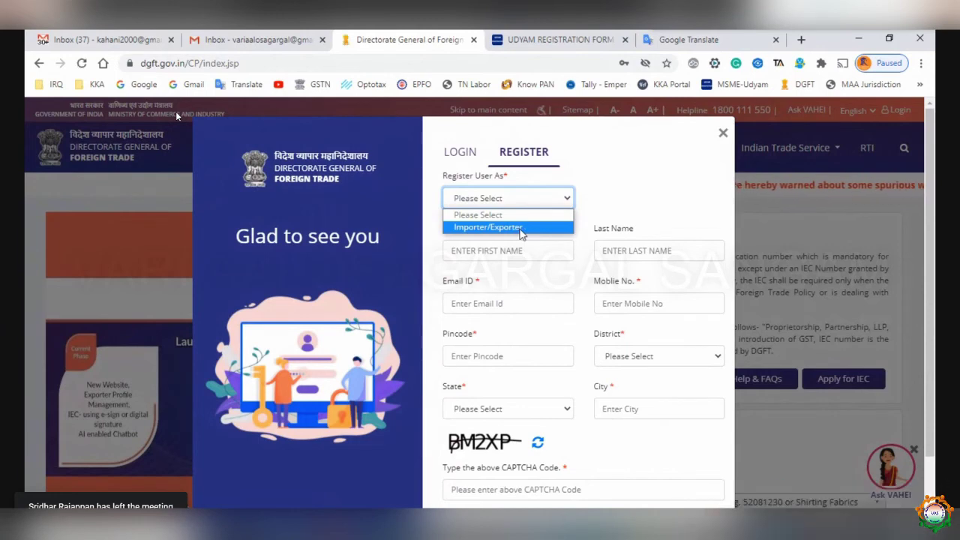
click(517, 229)
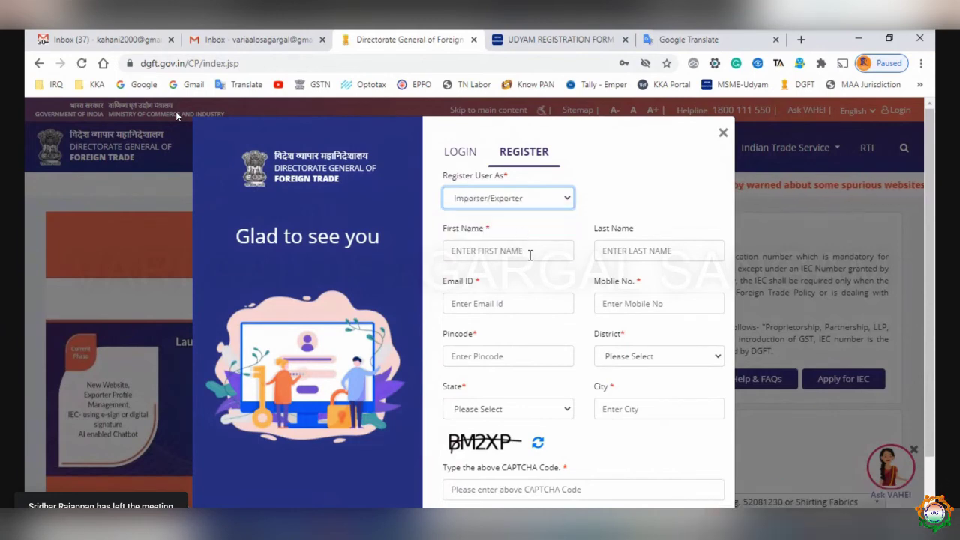
Step: Enter the applicant's first and last name, correcting a typo in the last name
click(530, 252)
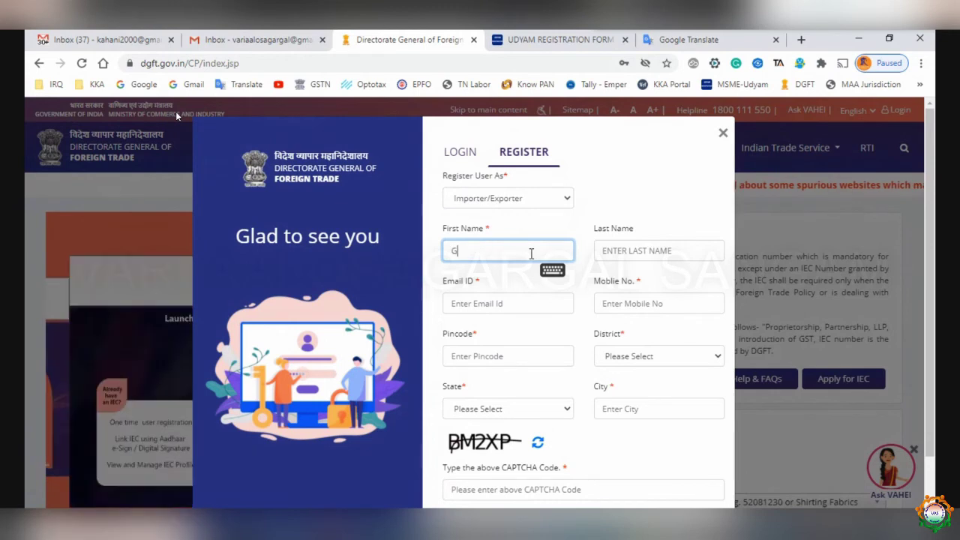
key(Tab)
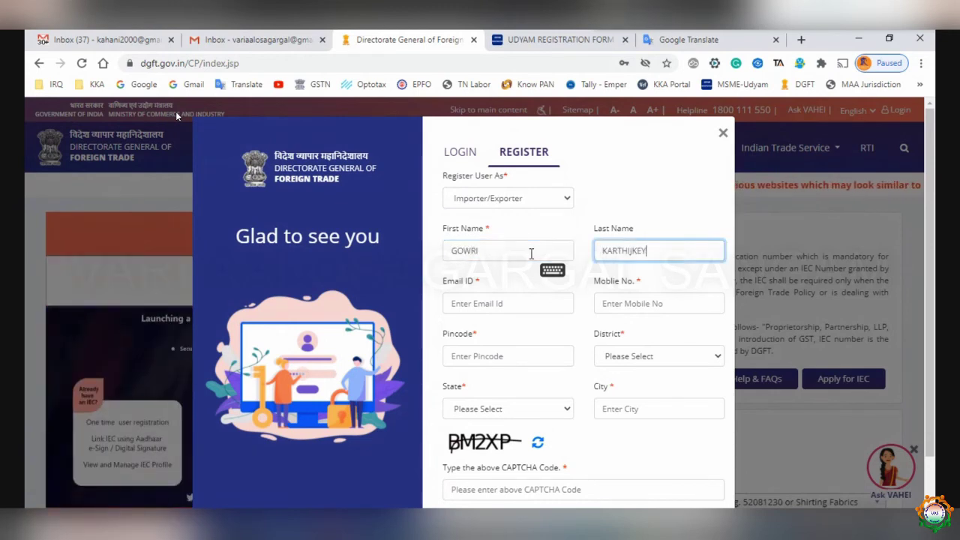
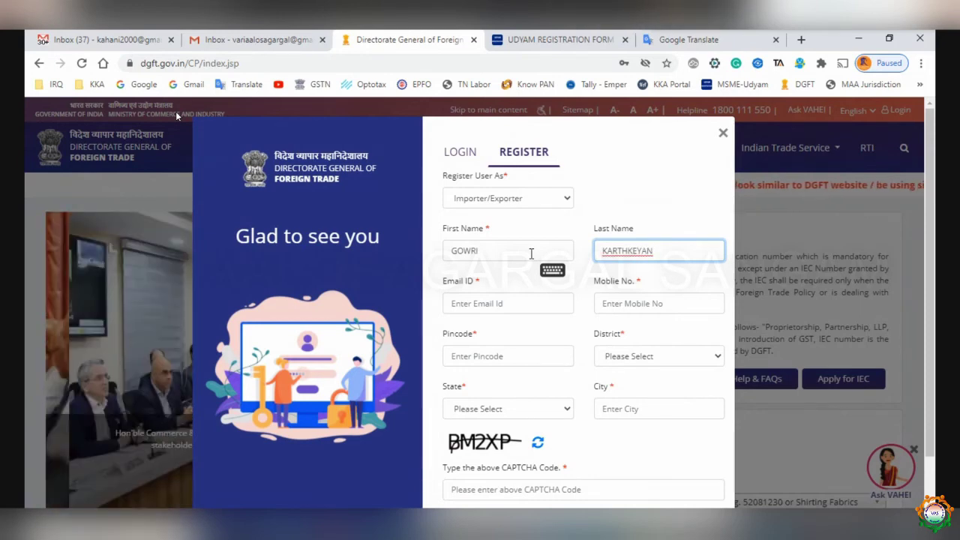
key(Tab)
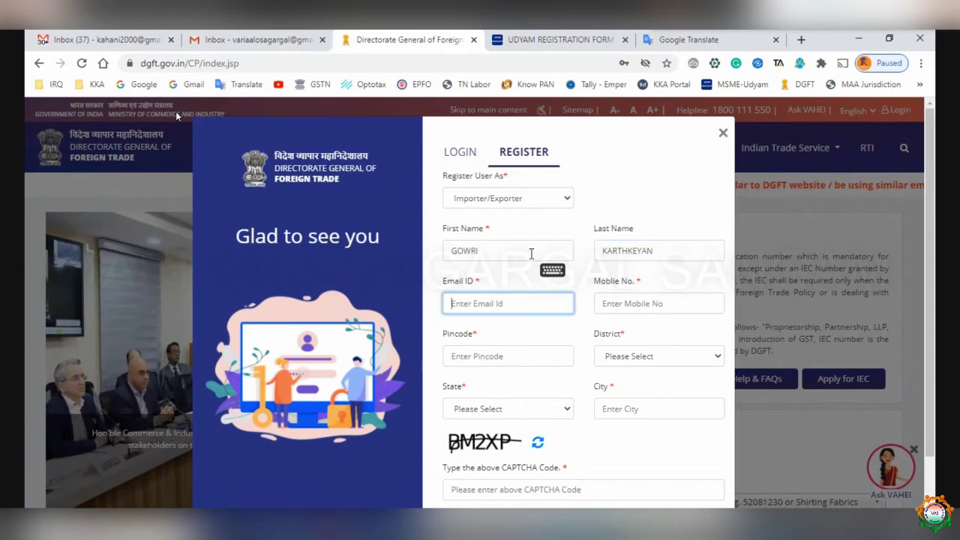
text(gk)
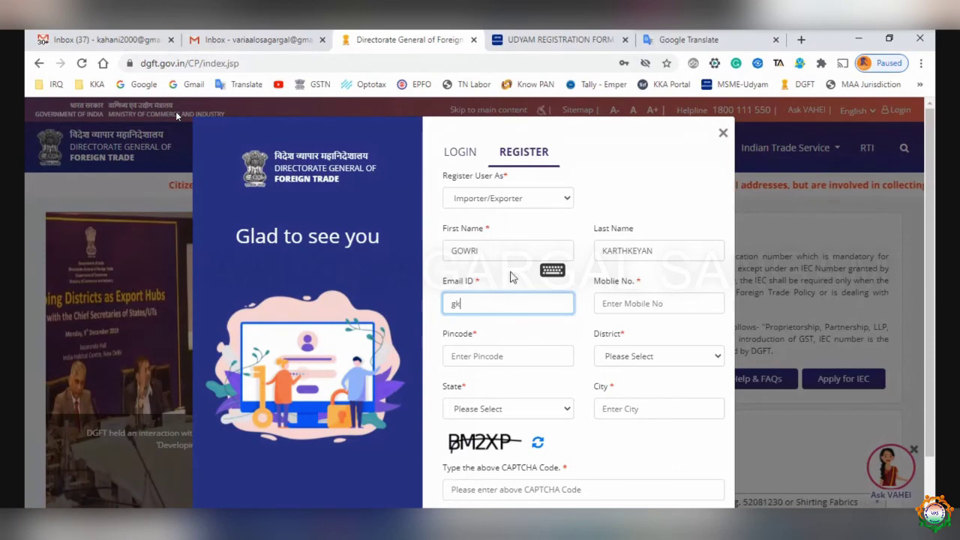
click(629, 250)
text(I)
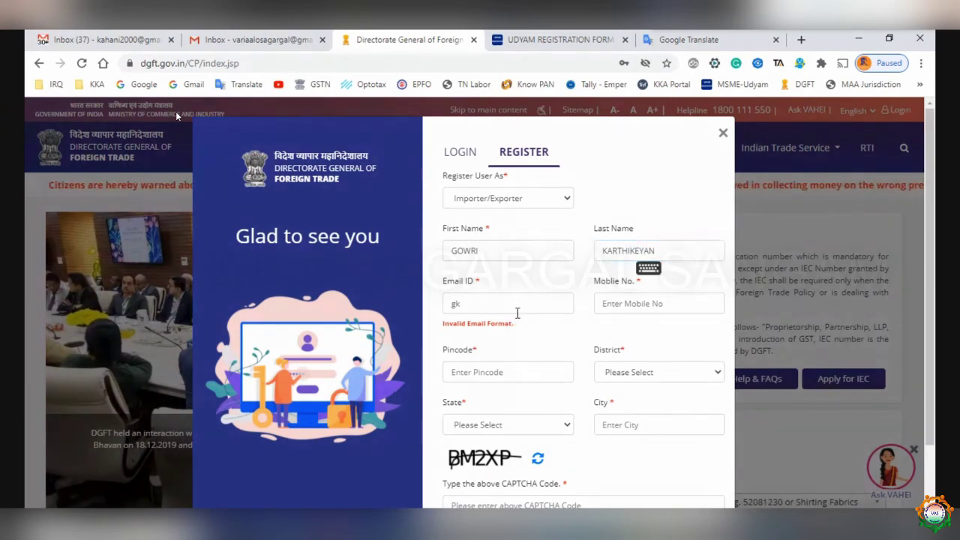
Step: Fill in the applicant's e-mail address and mobile number
click(522, 310)
text(a)
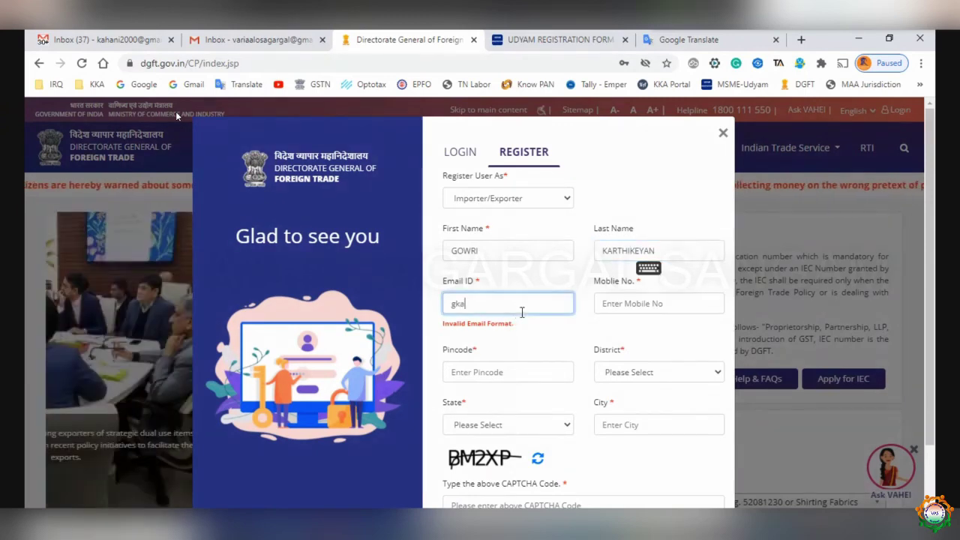
text(a)
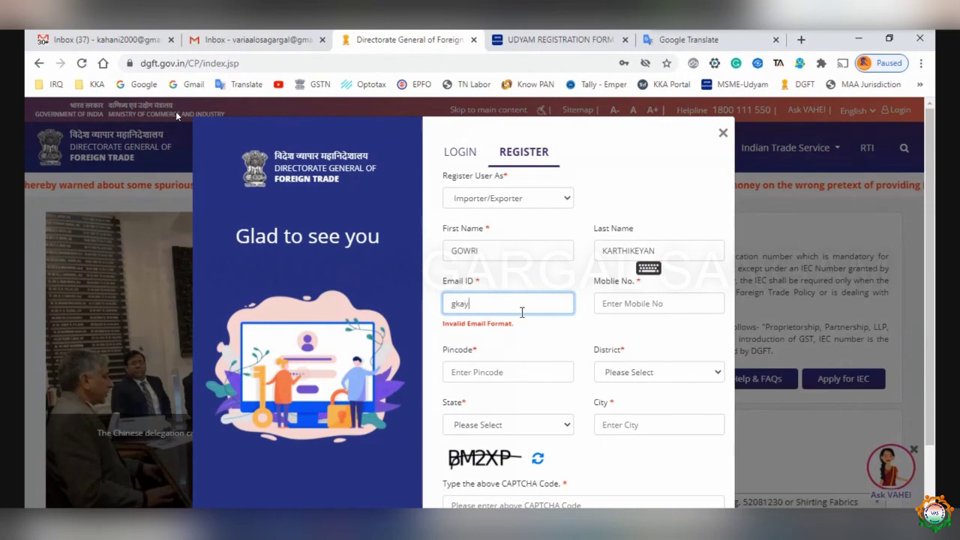
key(BackSpace)
key(BackSpace)
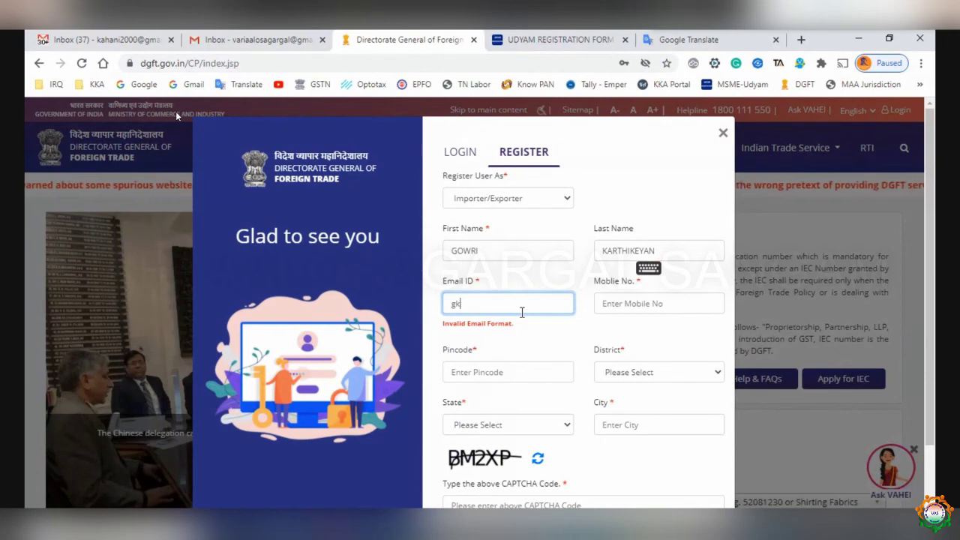
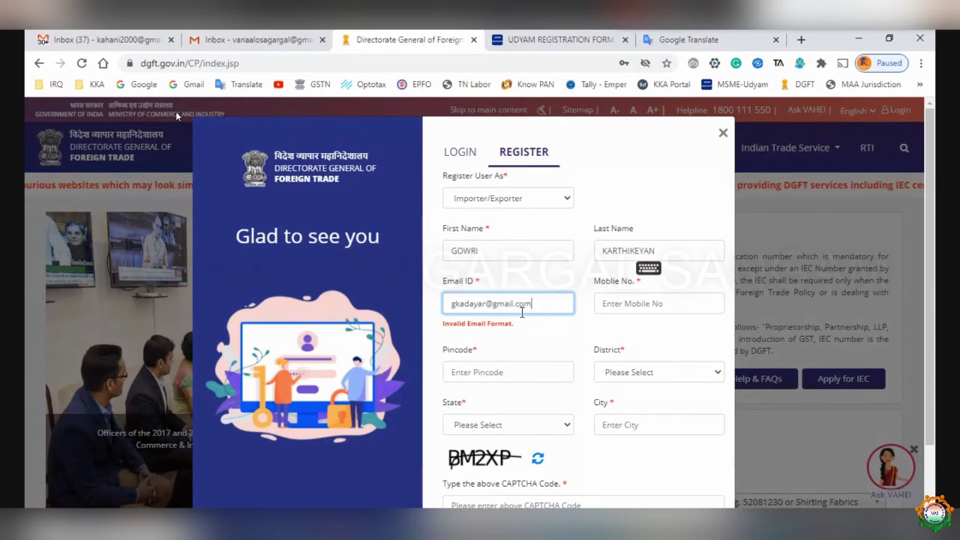
key(Tab)
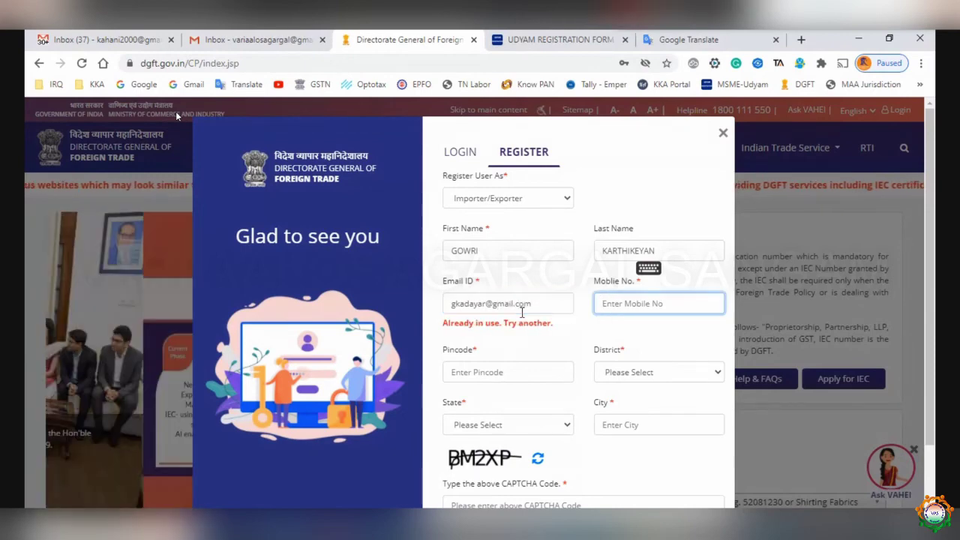
Step: Enter and correct the Chennai pincode, then set the city to Chennai
key(Tab)
text(600002)
key(Tab)
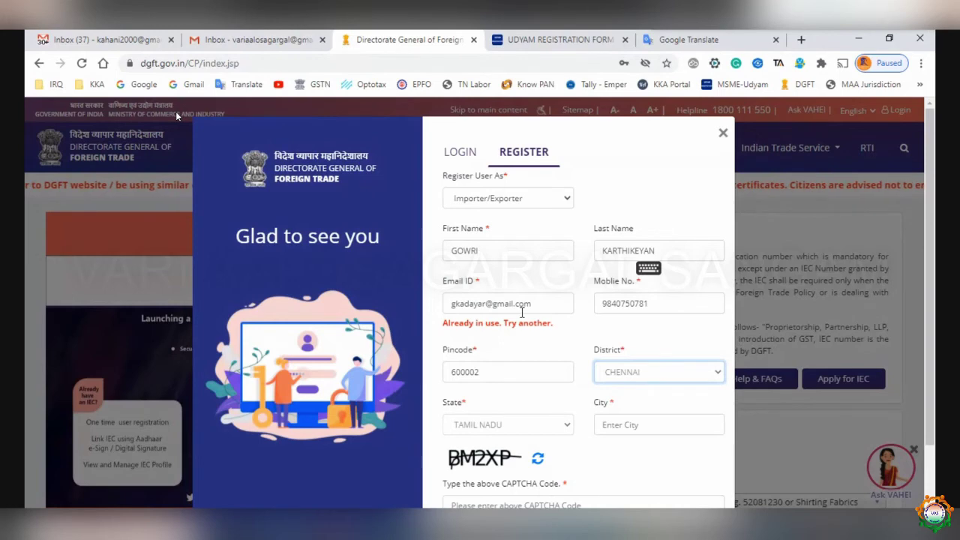
click(493, 371)
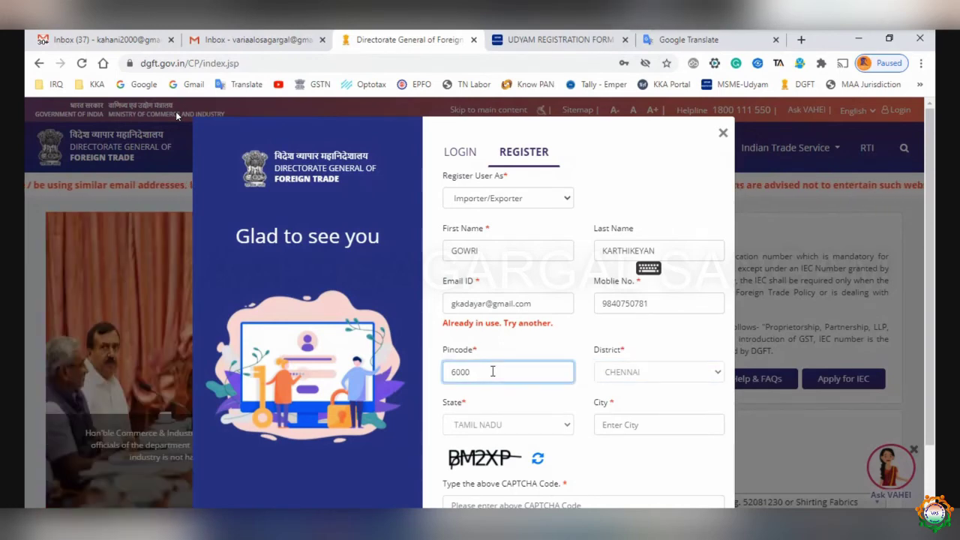
text(20)
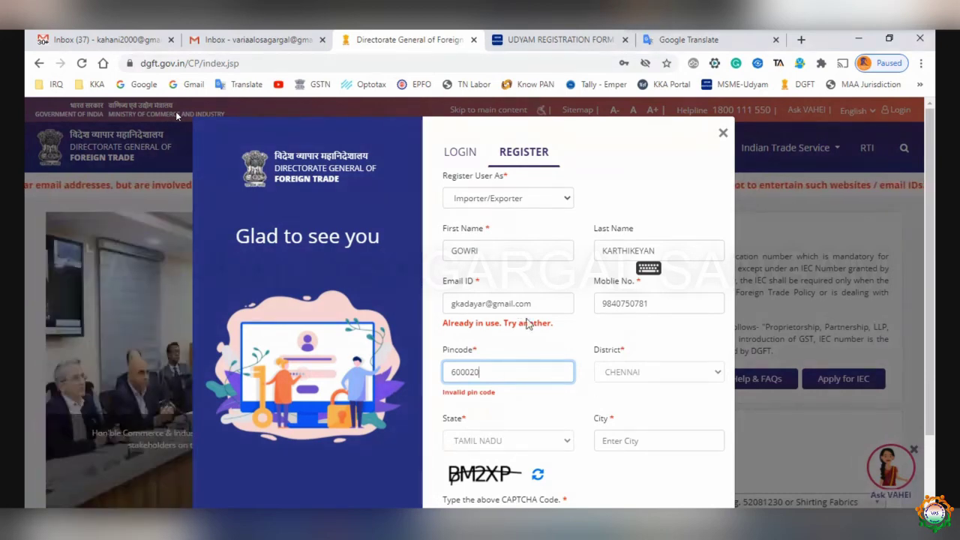
click(632, 368)
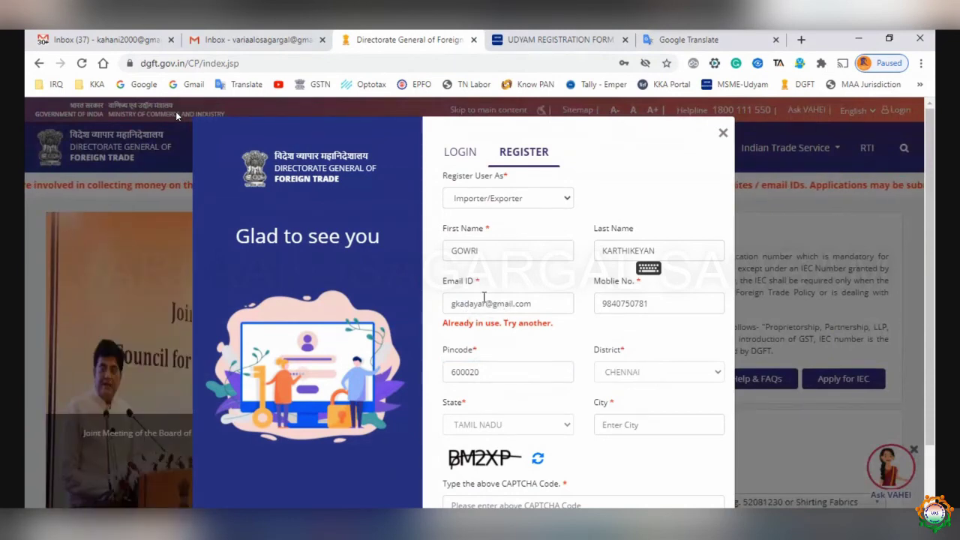
click(643, 426)
text(Chennai)
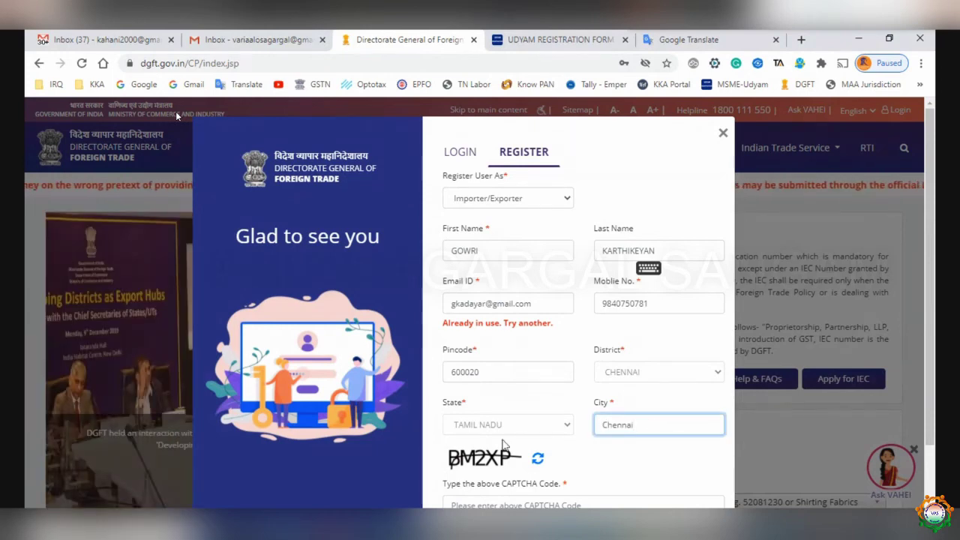
key(Tab)
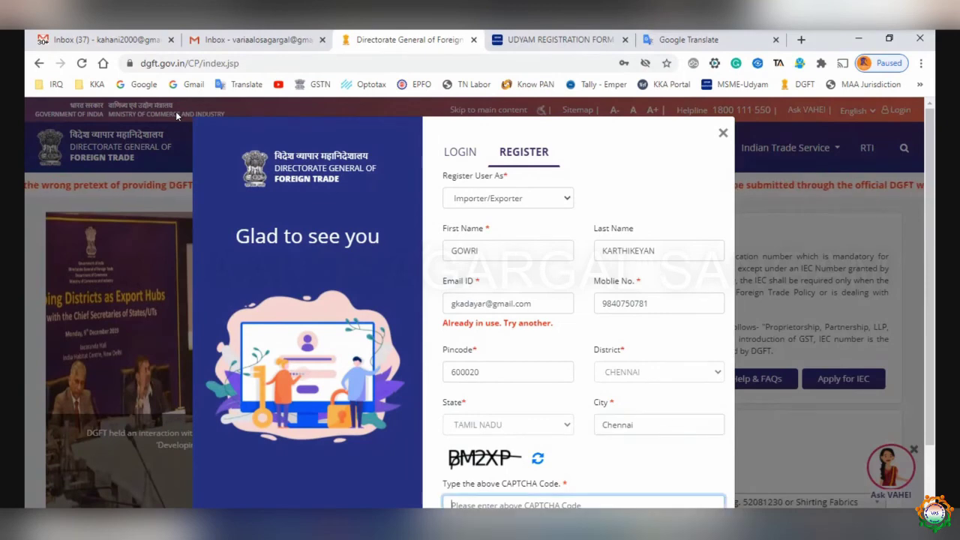
Step: Accept the terms and conditions, then switch to the LOGIN form
scroll(481, 405, down, 1)
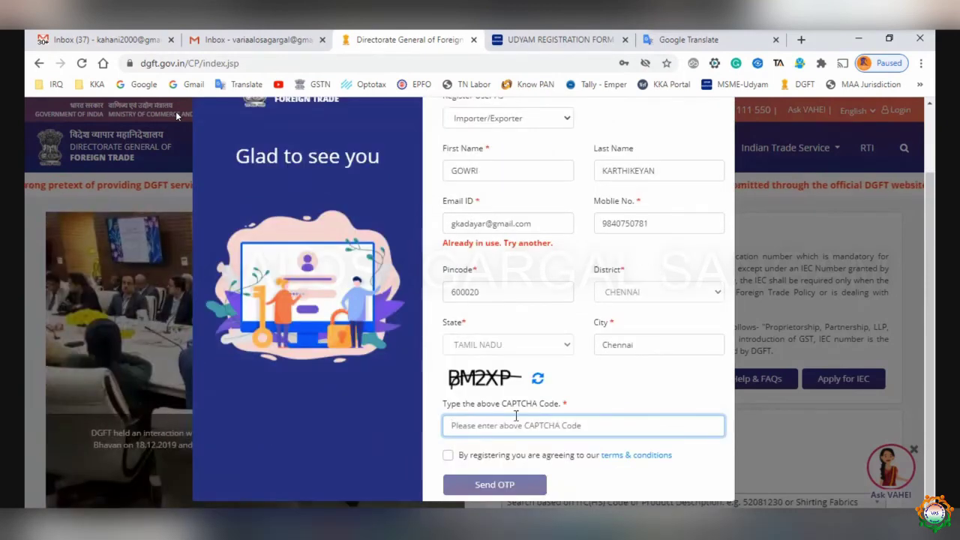
click(448, 455)
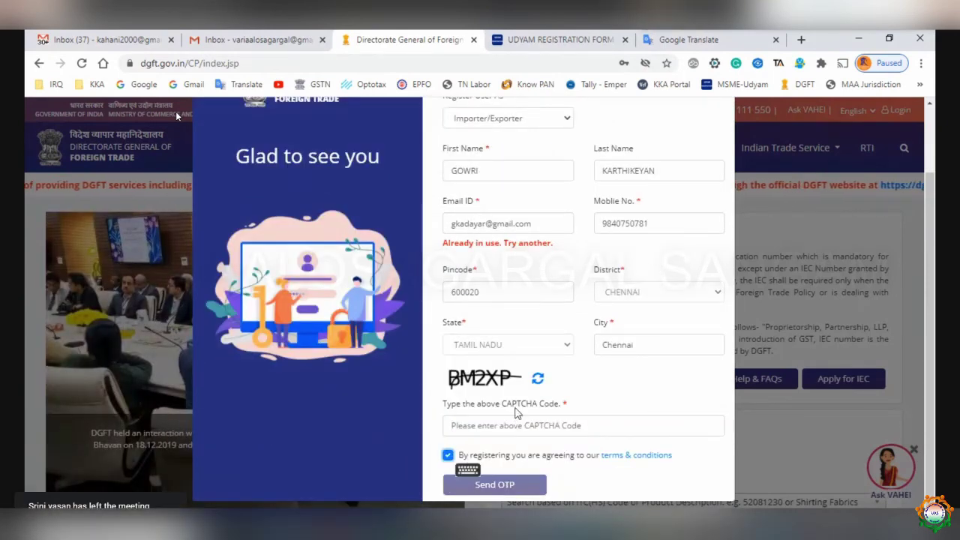
scroll(602, 324, up, 1)
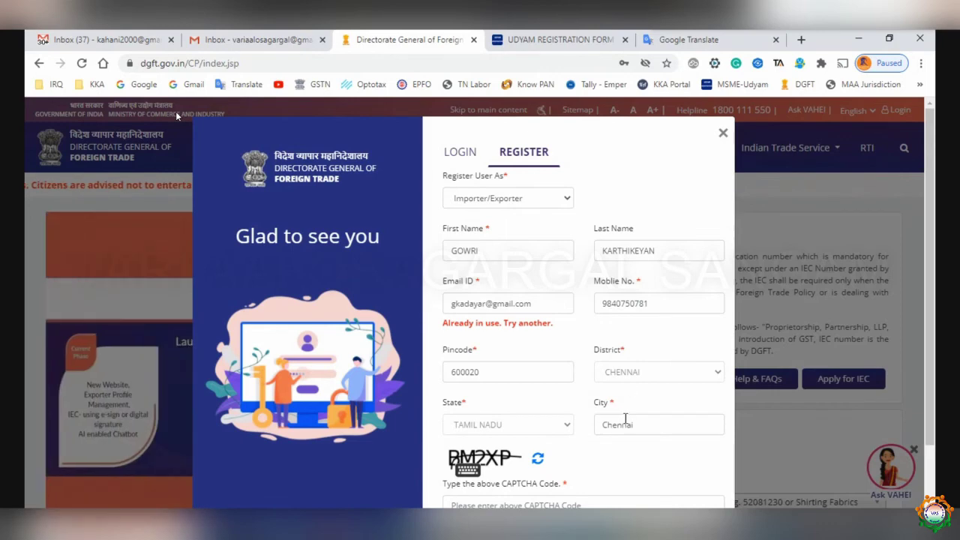
scroll(625, 420, down, 1)
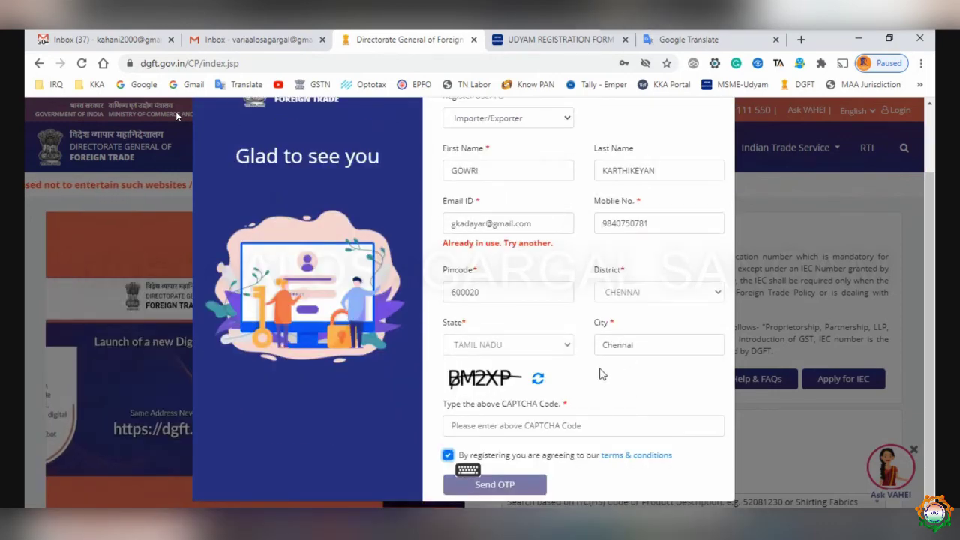
scroll(568, 346, up, 1)
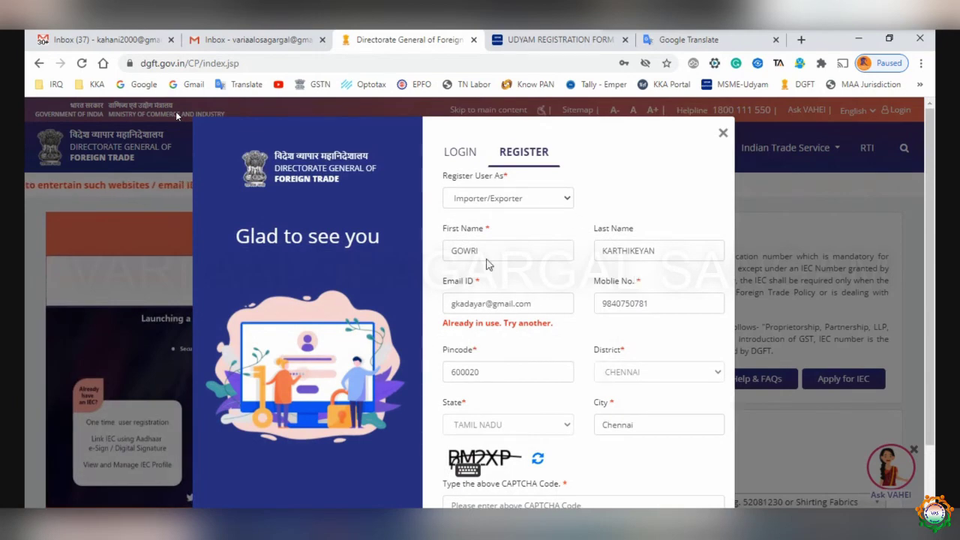
click(460, 153)
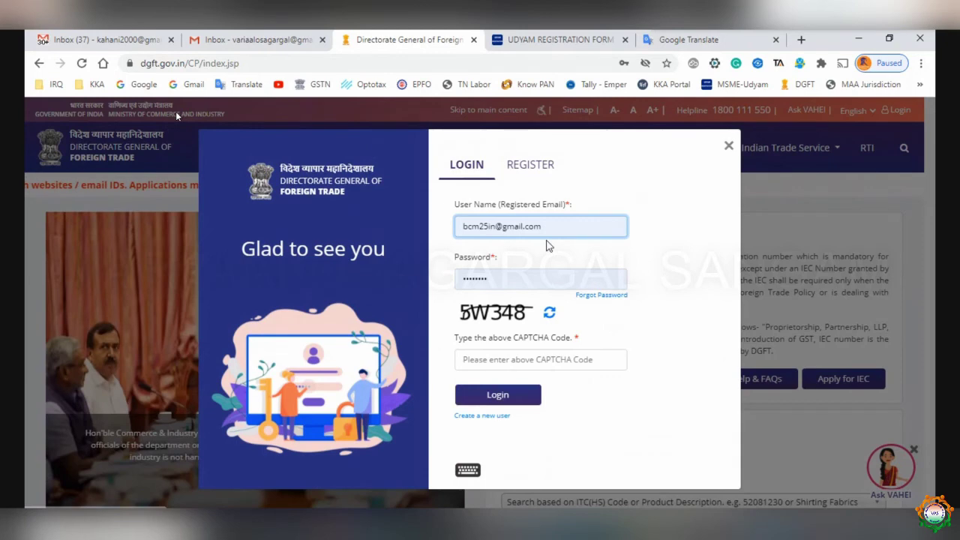
Step: Replace the user name with the registered e-mail and enter the account password
drag(546, 226, 448, 227)
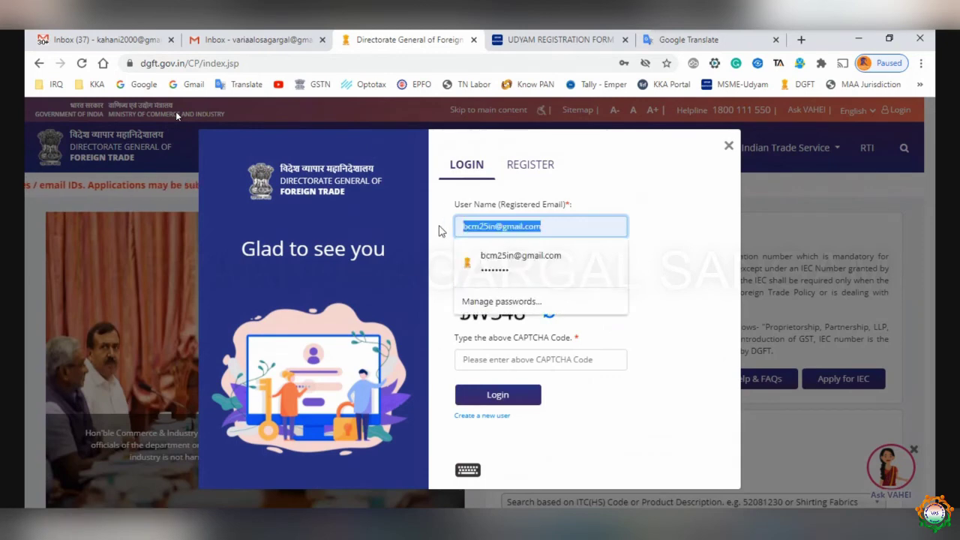
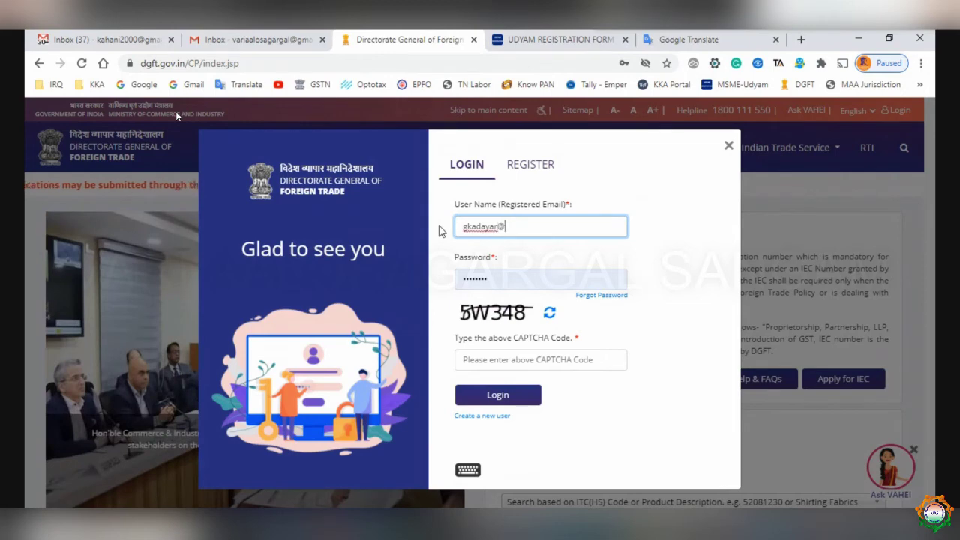
key(Tab)
key(BackSpace)
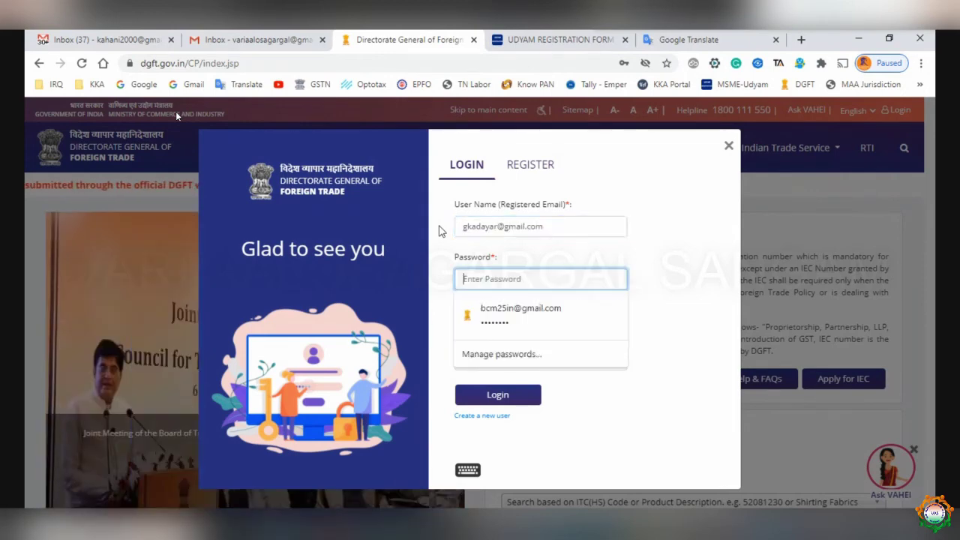
text(••)
key(BackSpace)
key(BackSpace)
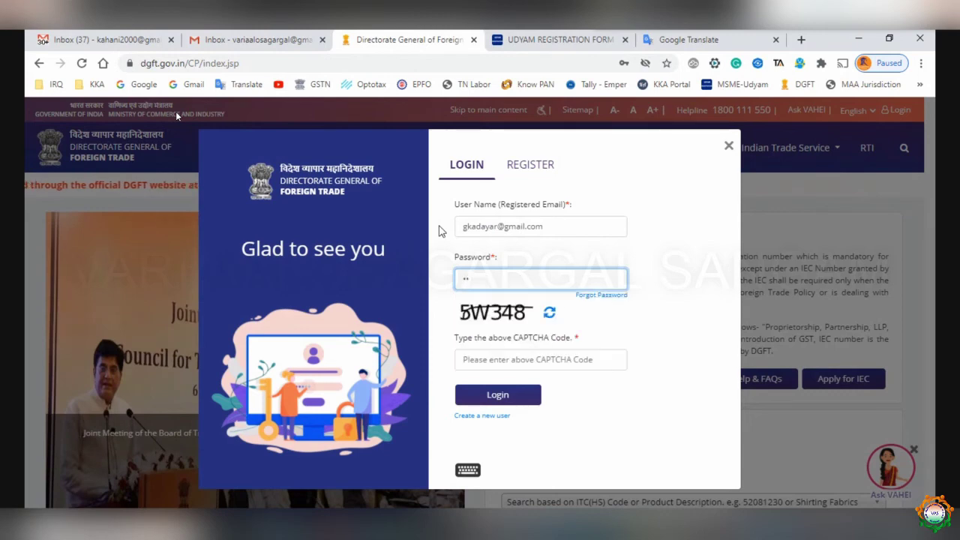
text(••••)
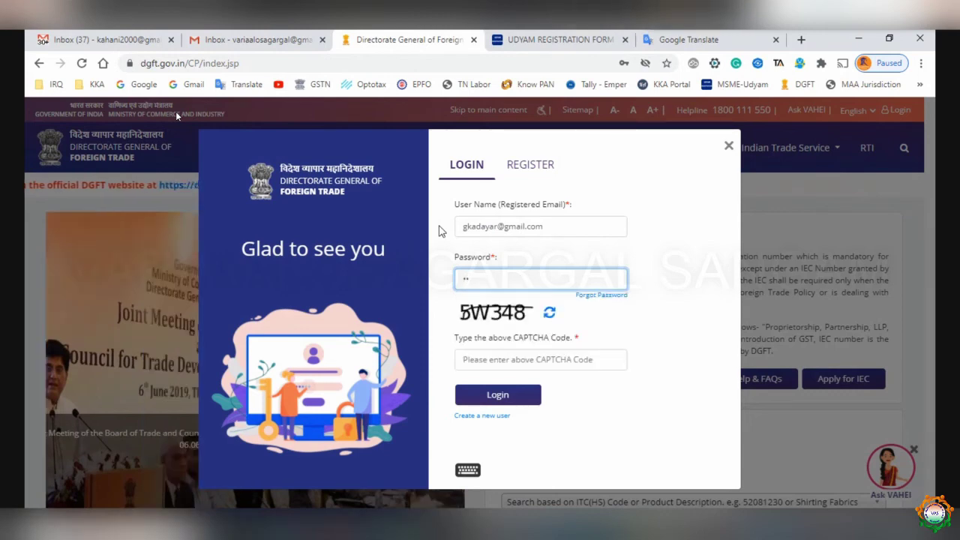
text(•)
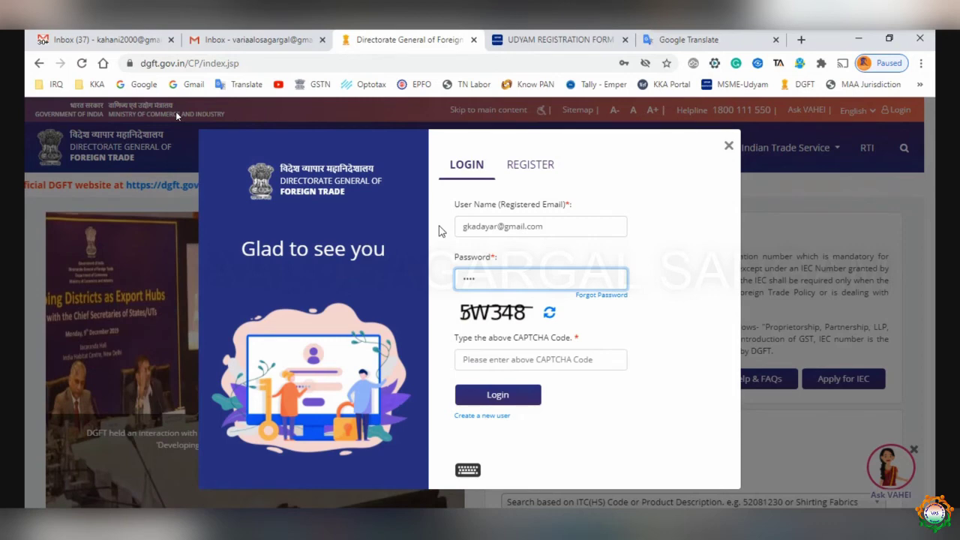
text(•••)
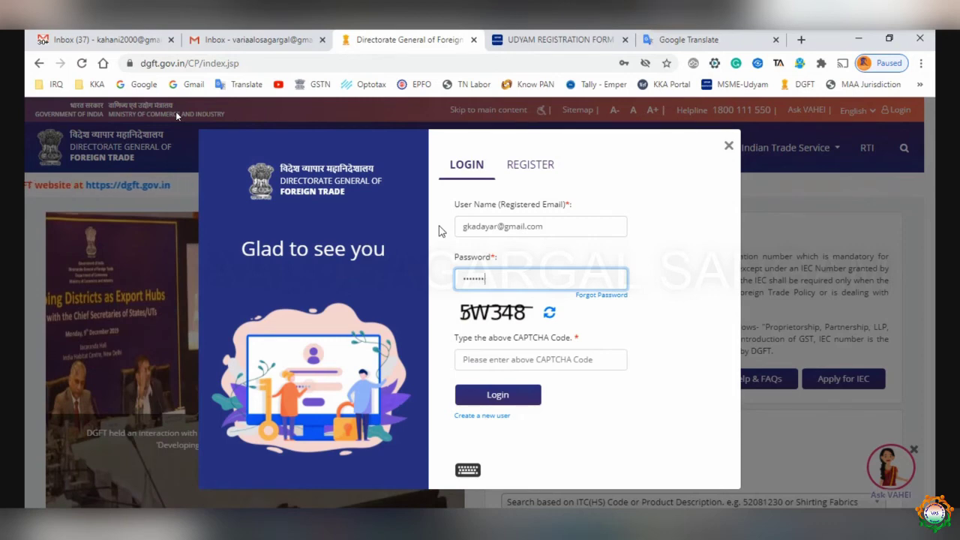
Step: Enter the CAPTCHA code and log in to the portal
click(494, 361)
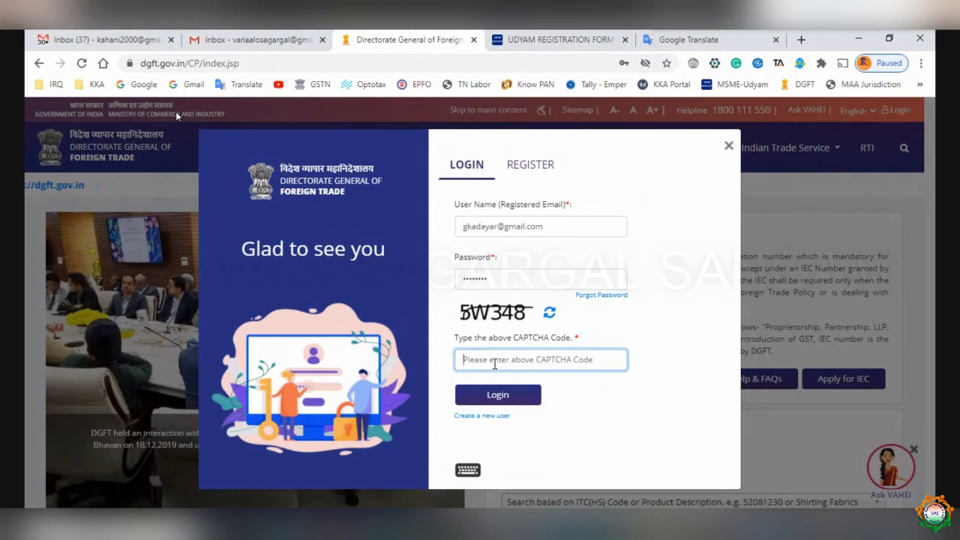
text(5W348)
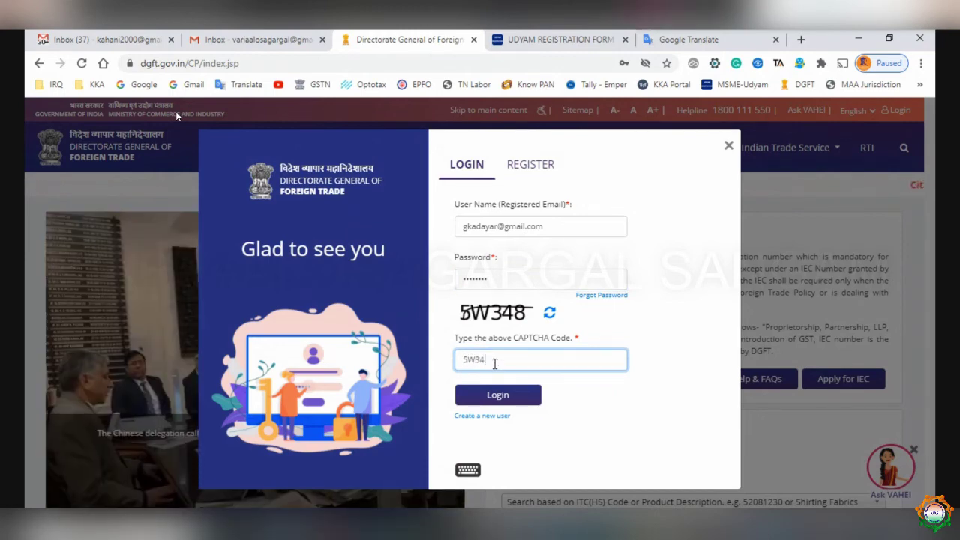
click(505, 397)
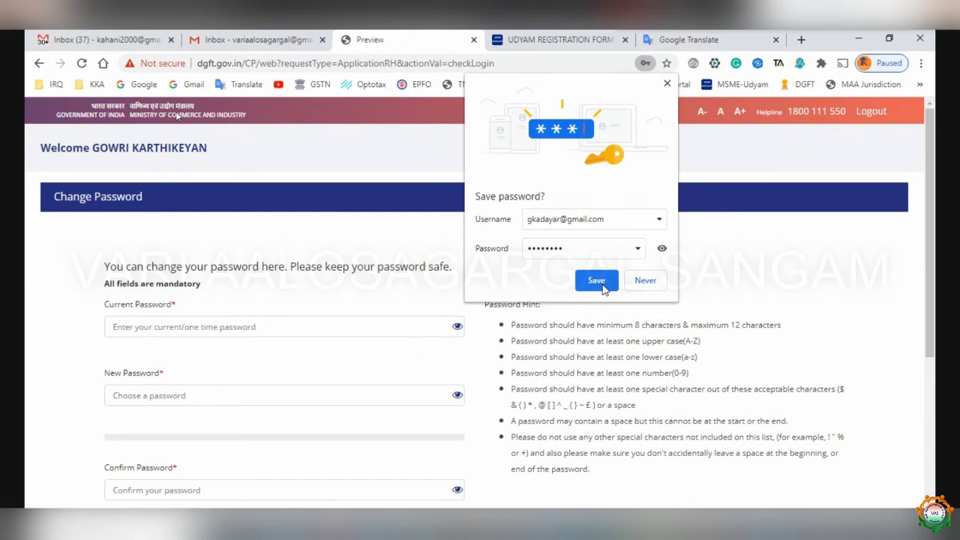
Step: Save the login in the browser and enter the current password
click(596, 281)
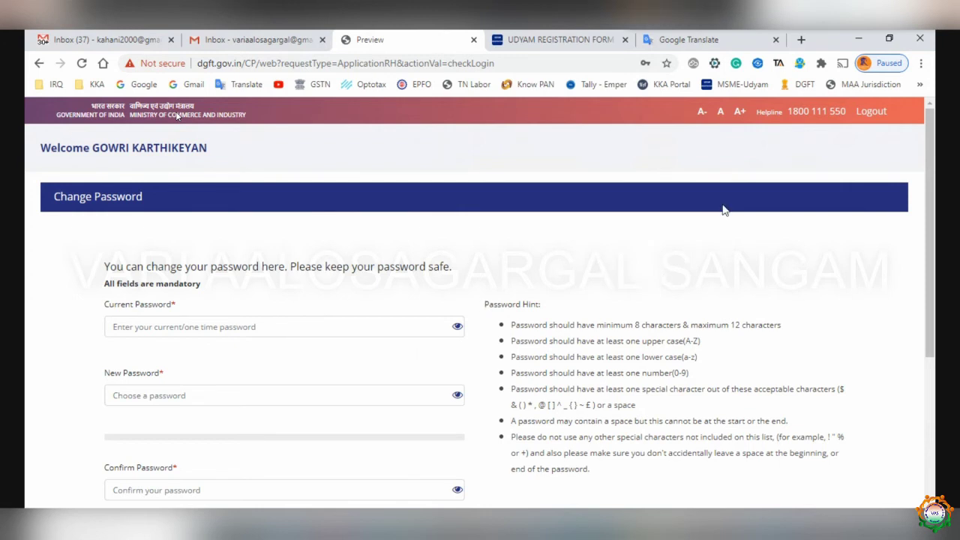
click(423, 328)
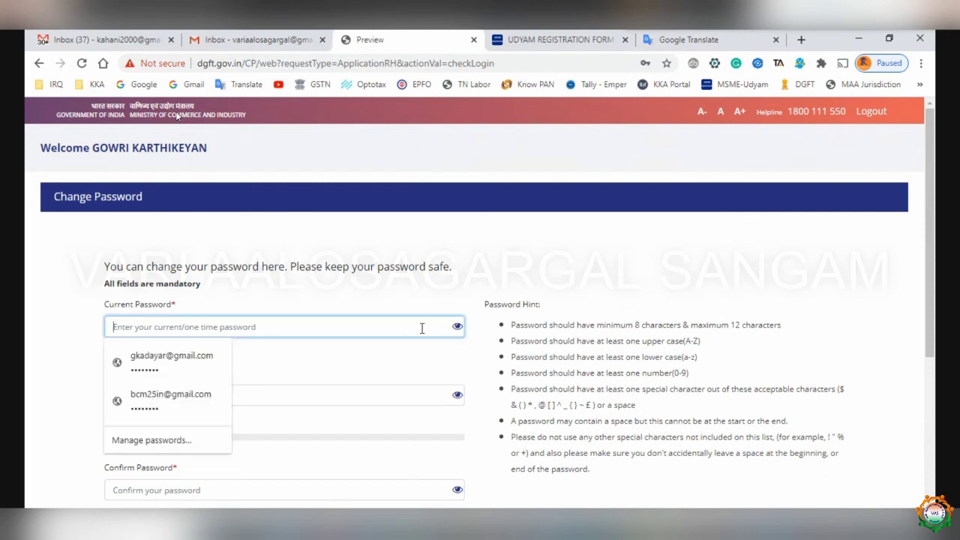
click(457, 303)
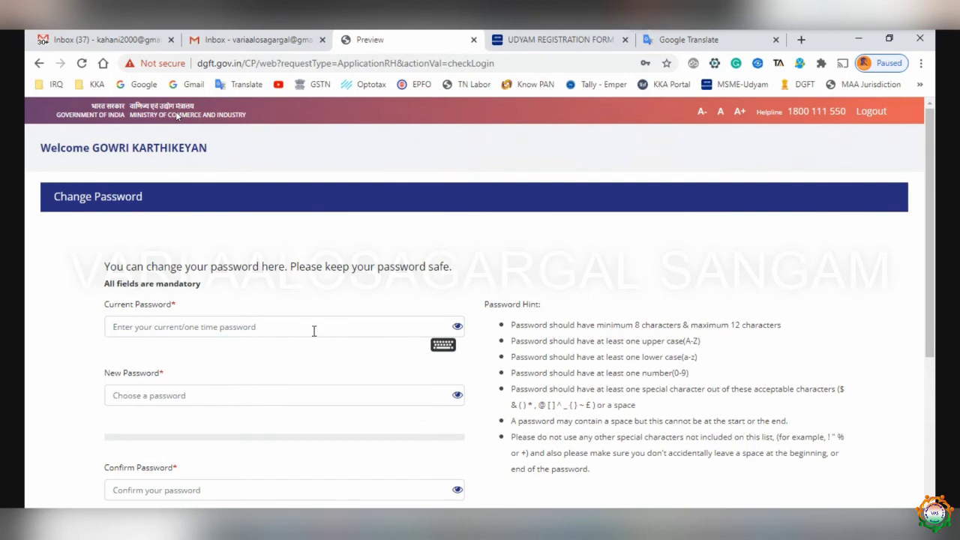
scroll(210, 330, down, 3)
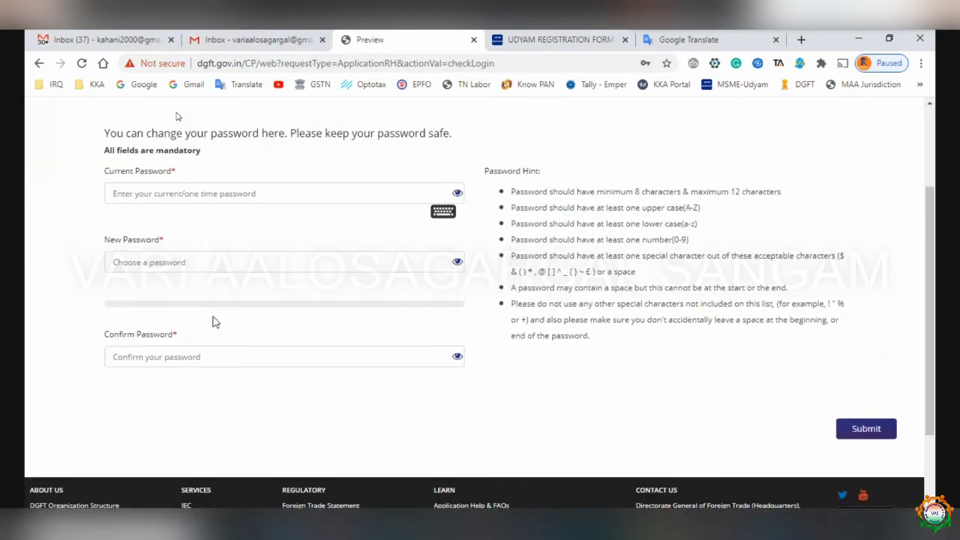
click(211, 194)
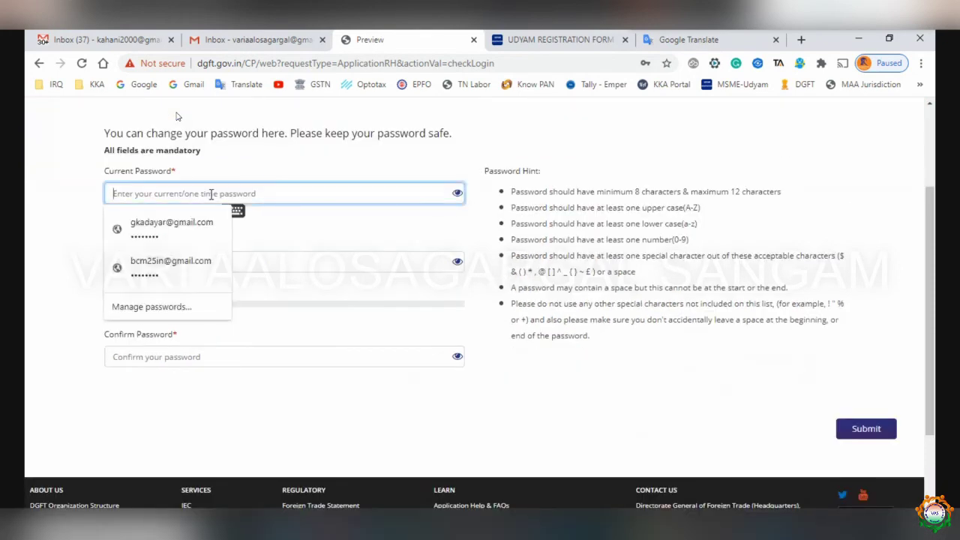
text(a)
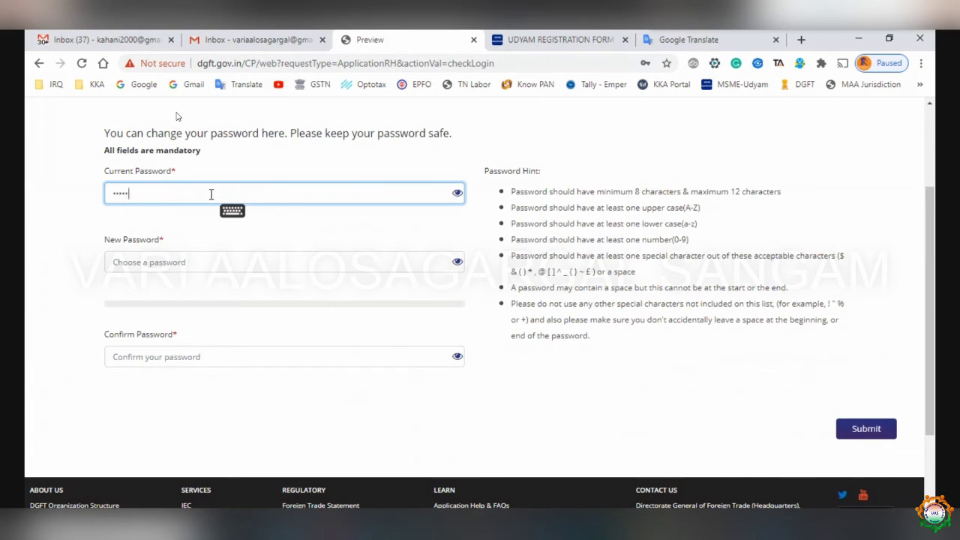
key(Tab)
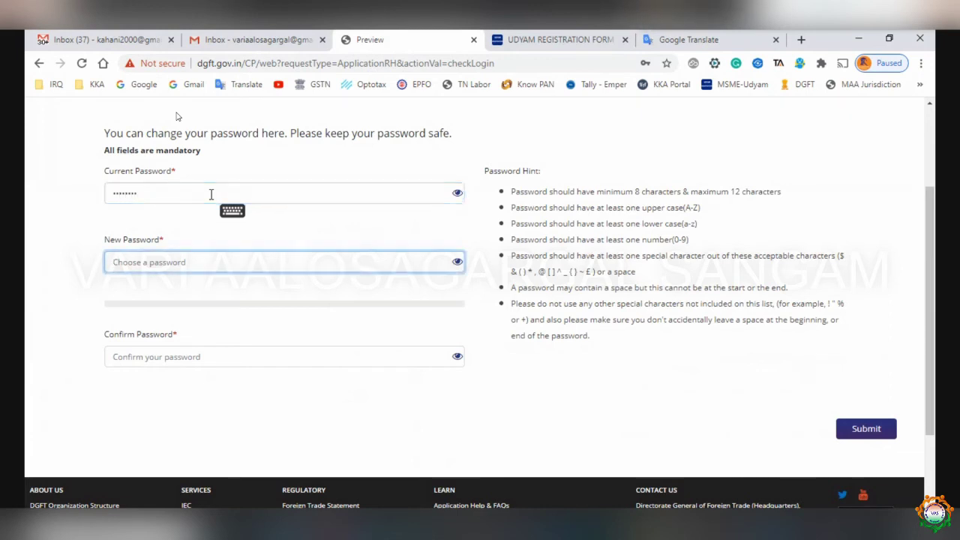
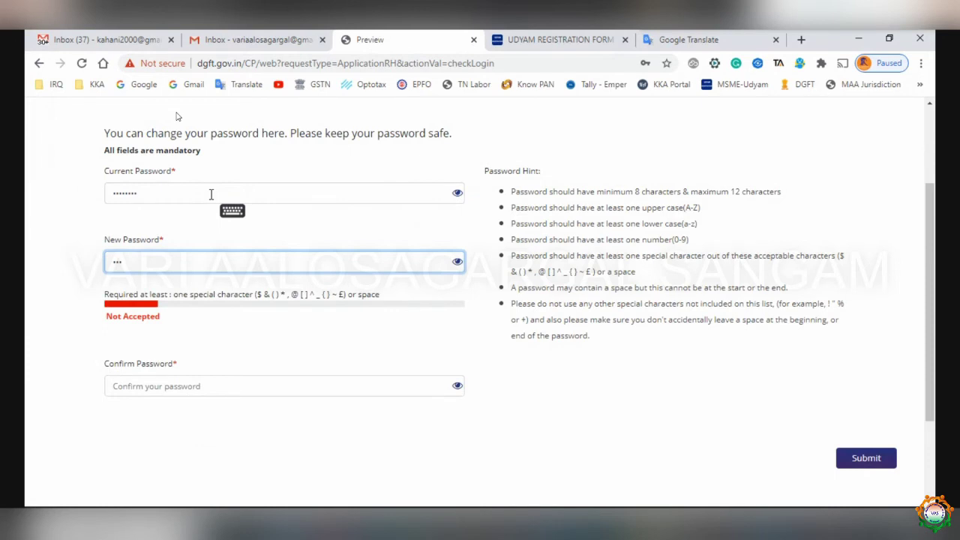
Step: Enter and confirm a new password, submit, then retype the mismatched confirmation
key(Tab)
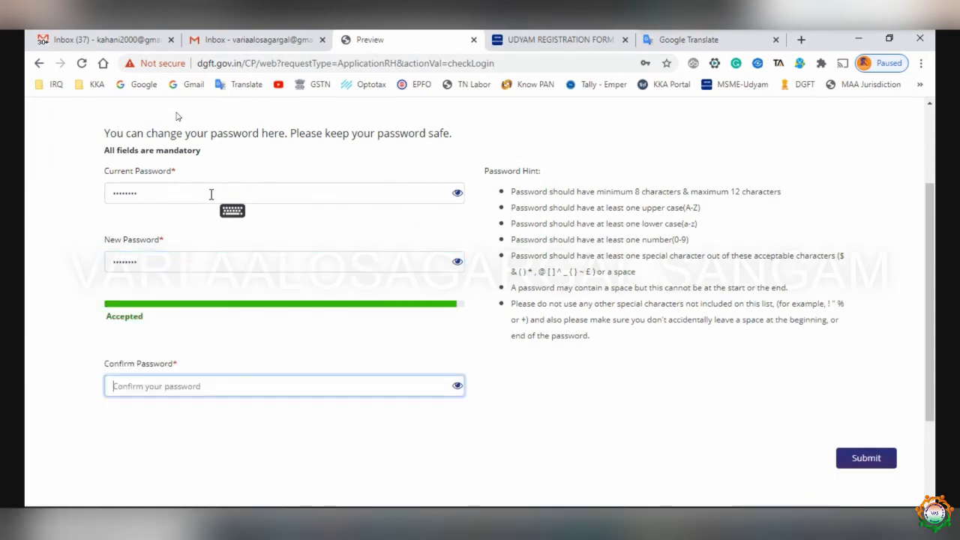
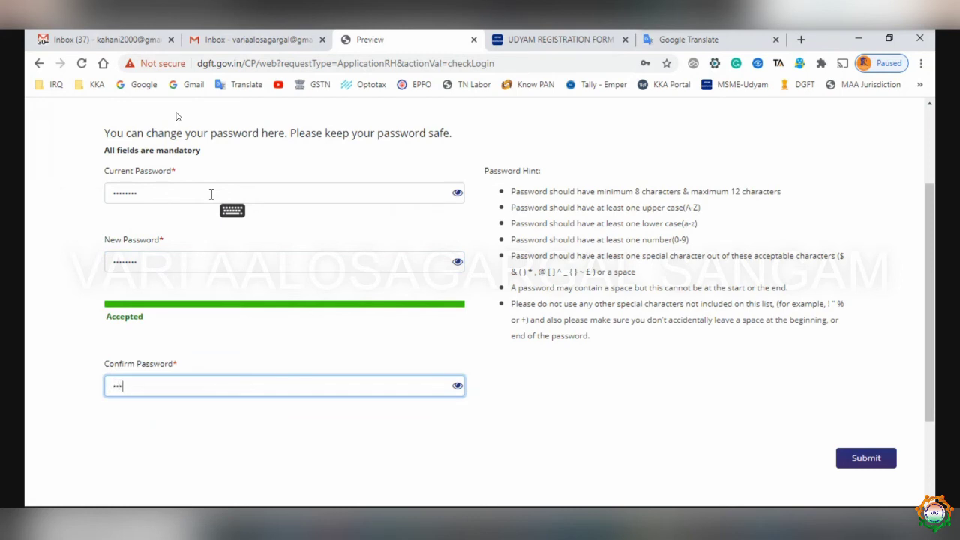
key(Tab)
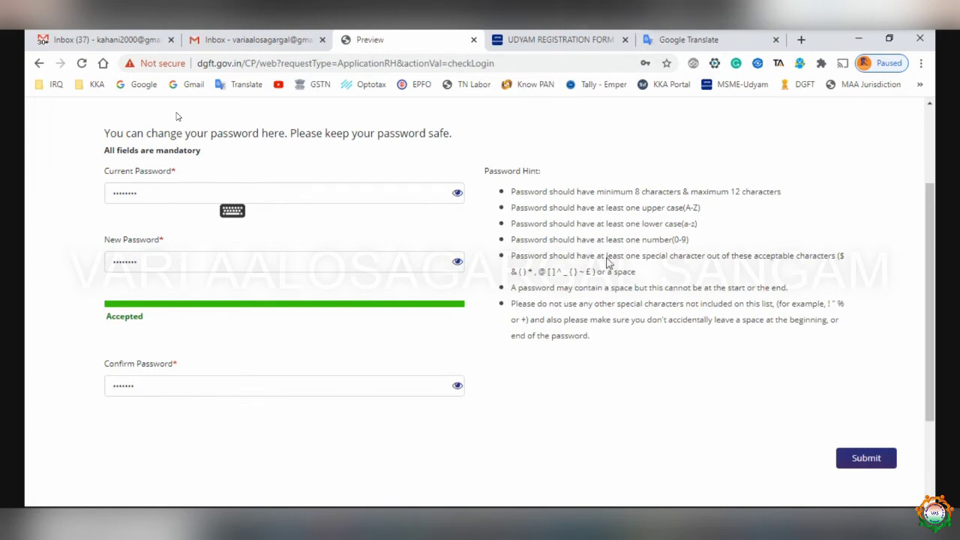
click(868, 463)
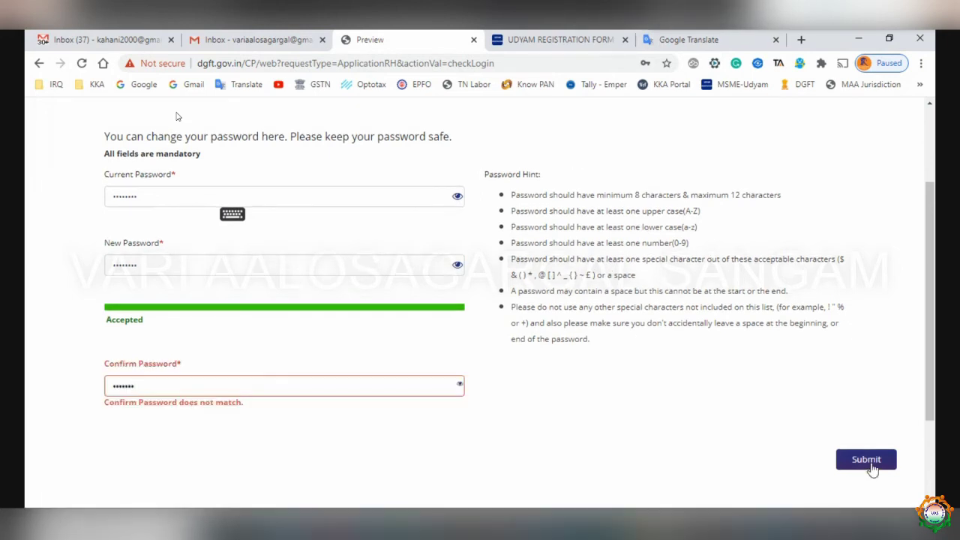
drag(165, 387, 87, 392)
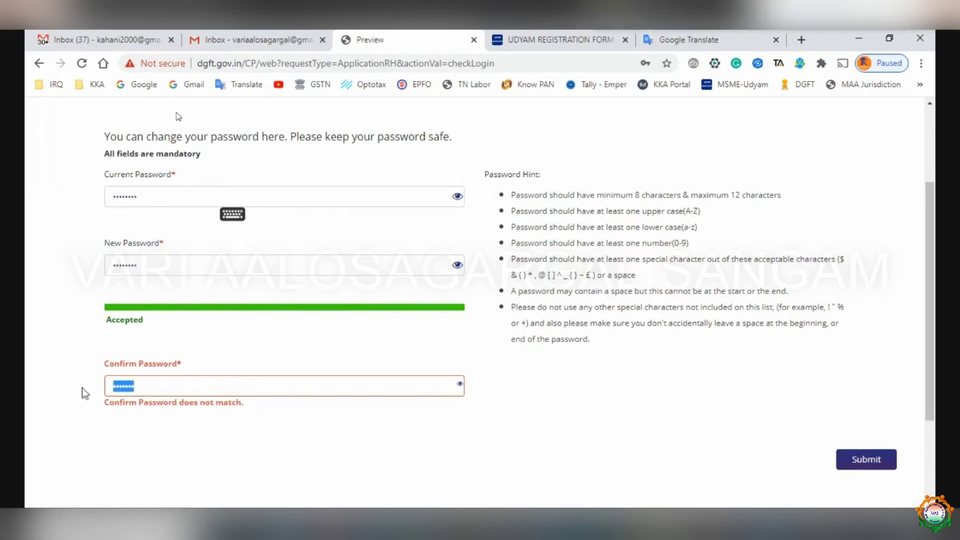
text(••)
Step: Resubmit and confirm the password change, dismiss Chrome's password bubble, and acknowledge the success message
click(881, 463)
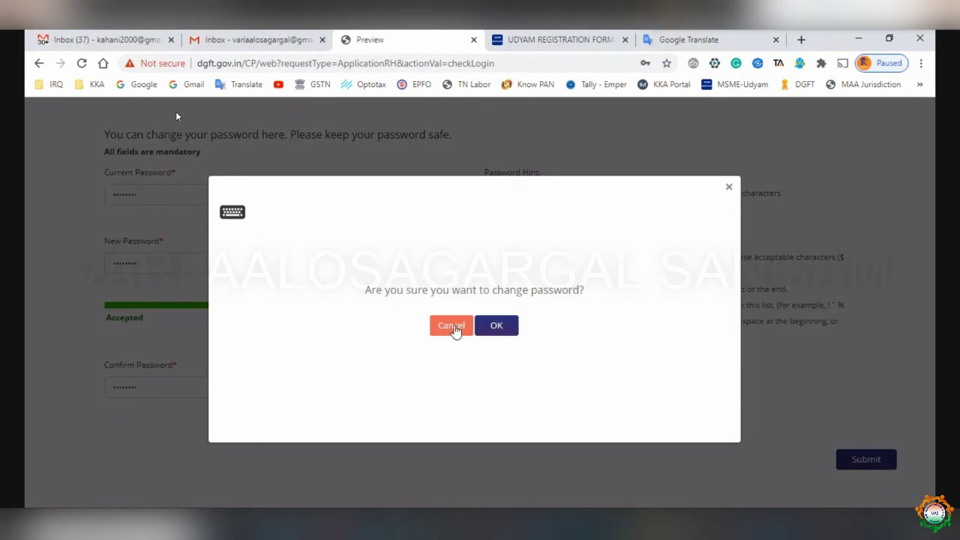
click(500, 328)
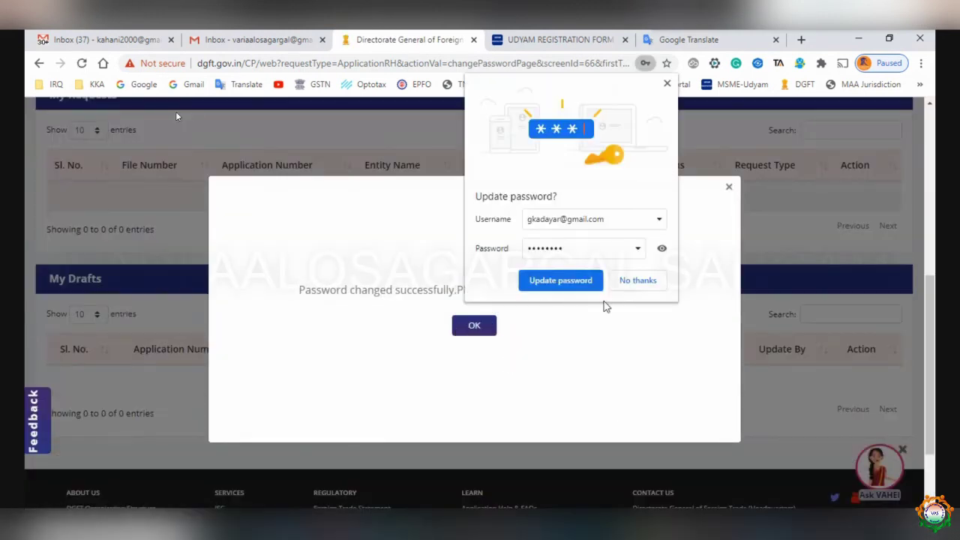
click(595, 279)
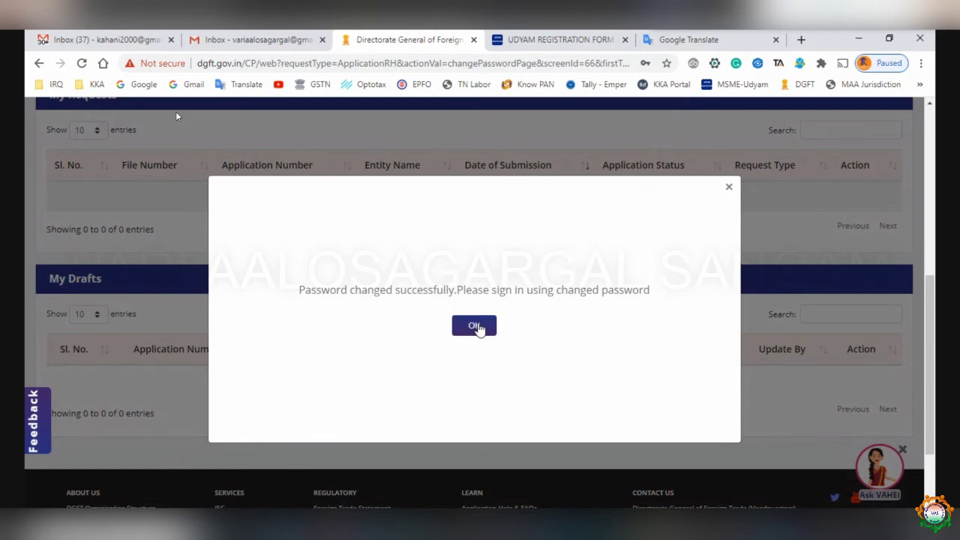
click(476, 327)
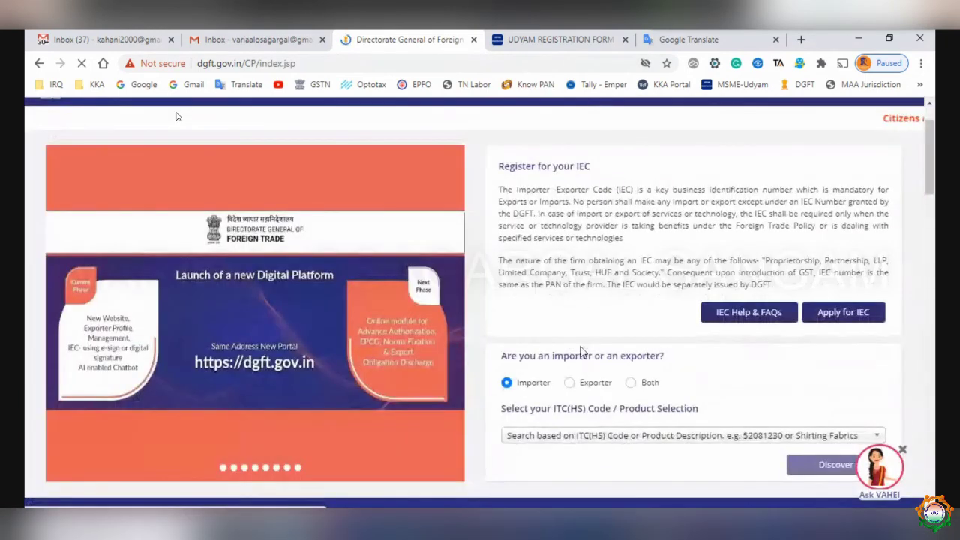
Step: Choose Both for 'Are you an importer or an exporter?' on the home page
scroll(581, 351, down, 1)
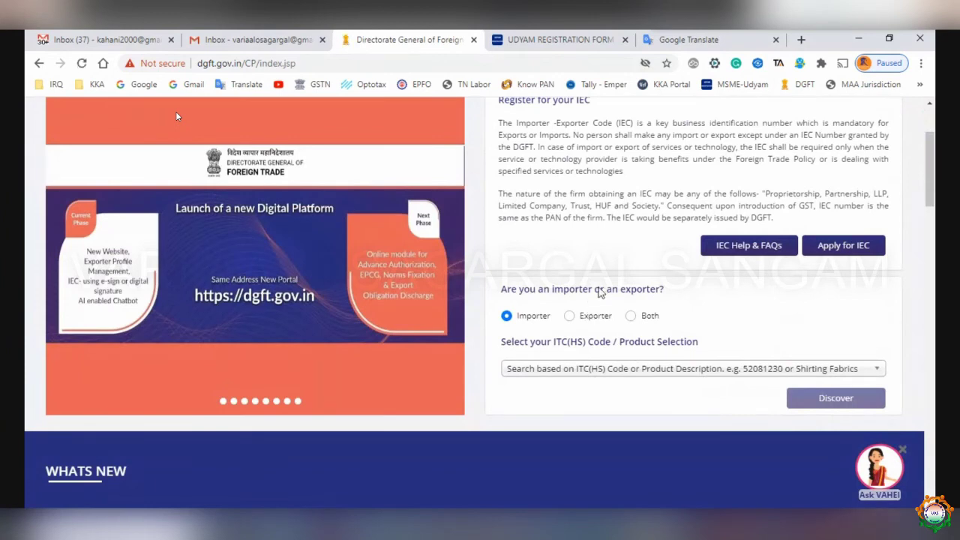
scroll(600, 296, up, 1)
scroll(604, 315, down, 1)
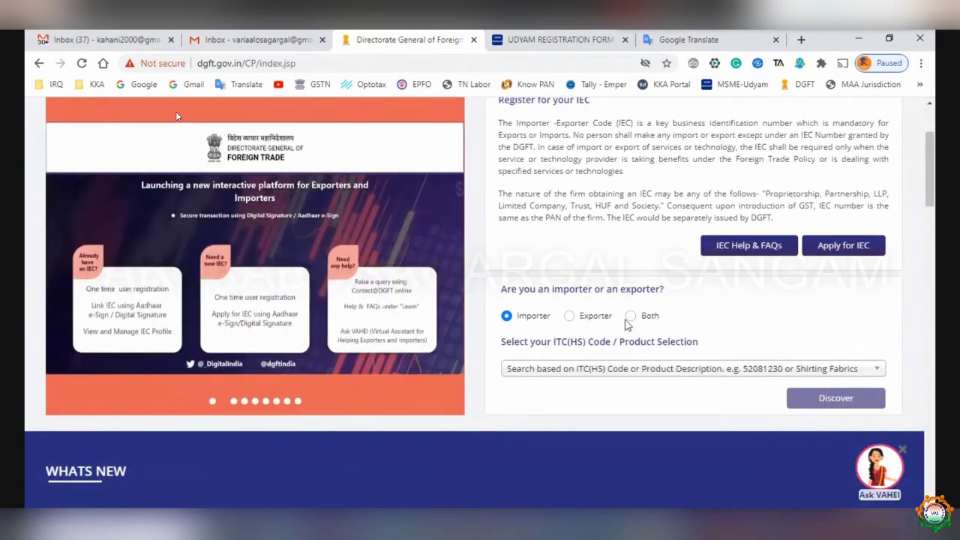
click(631, 318)
scroll(685, 317, up, 2)
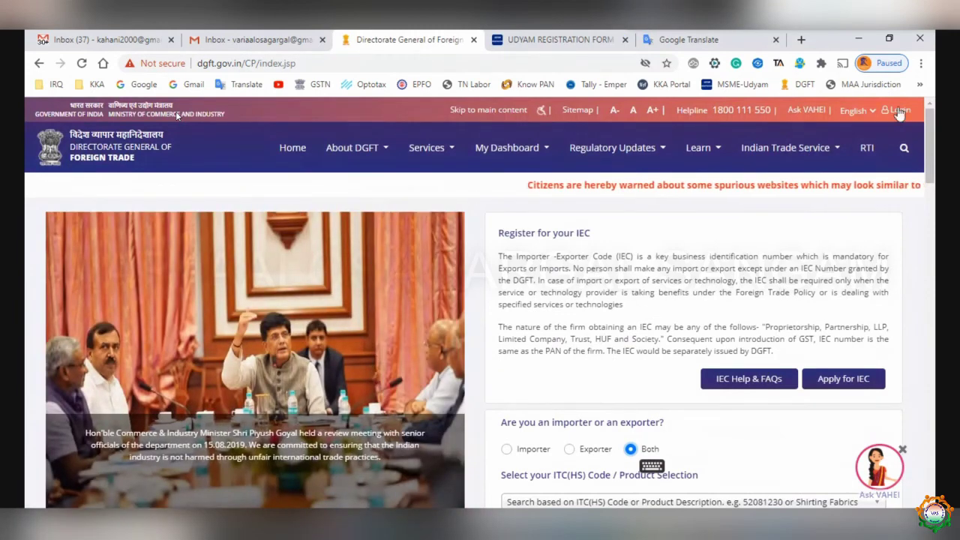
Step: Open the header login form, enter the CAPTCHA code and sign in with the new password
click(898, 110)
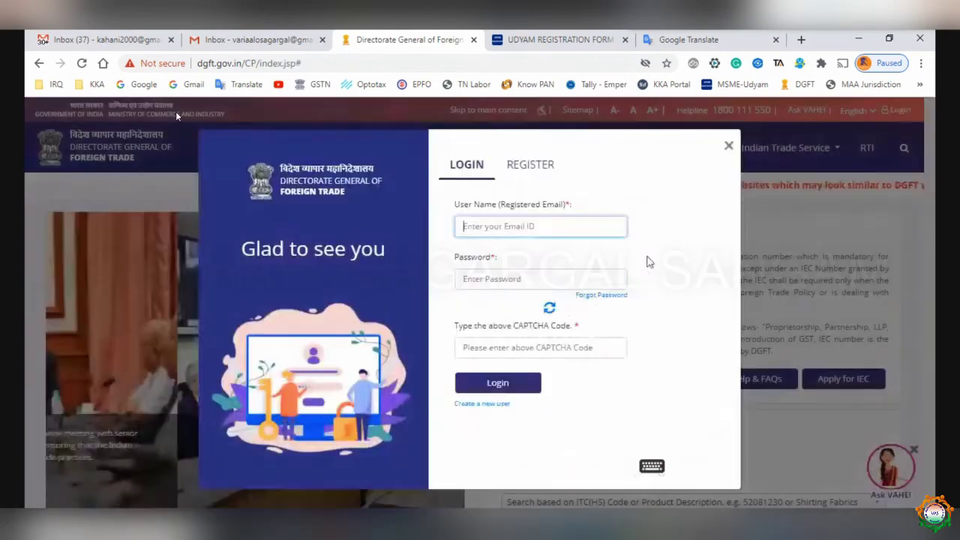
click(496, 354)
text(X)
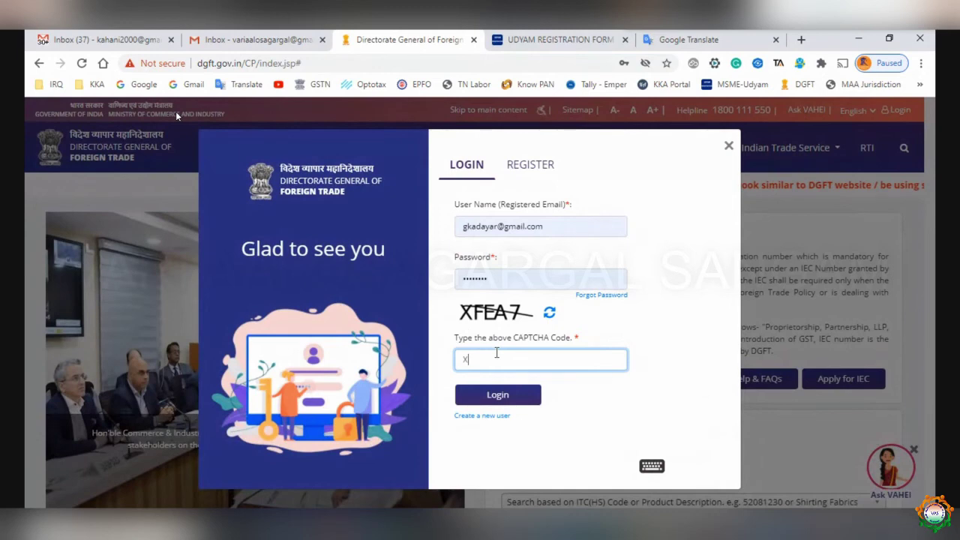
text(FE)
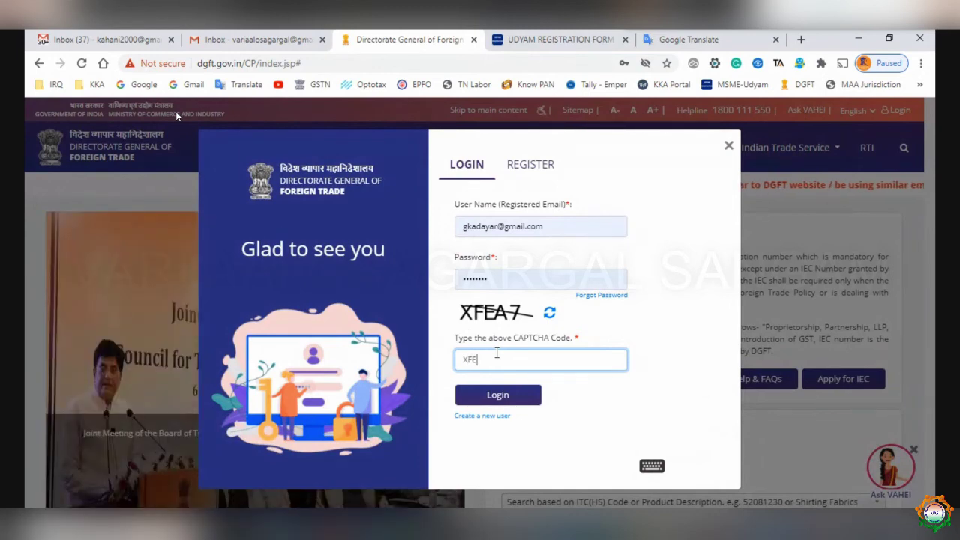
text(A7)
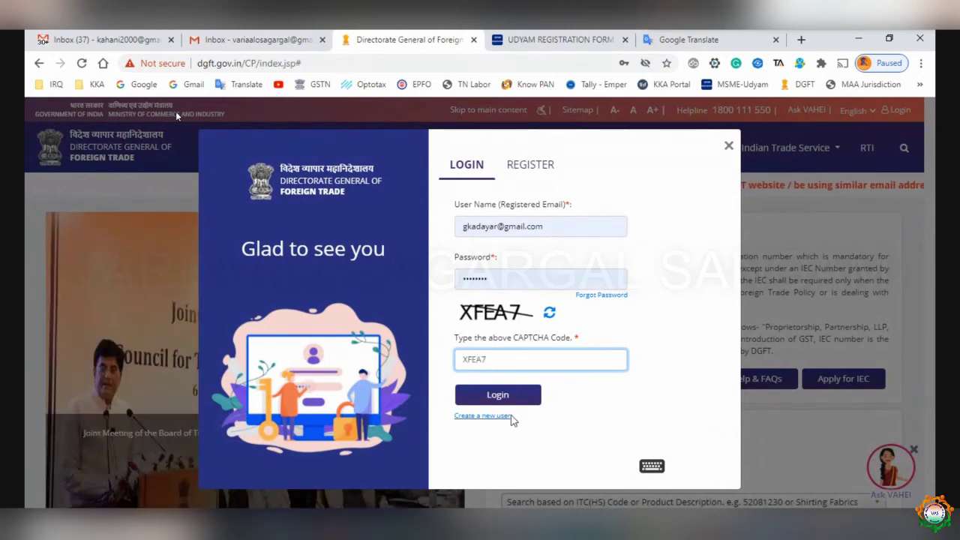
click(505, 401)
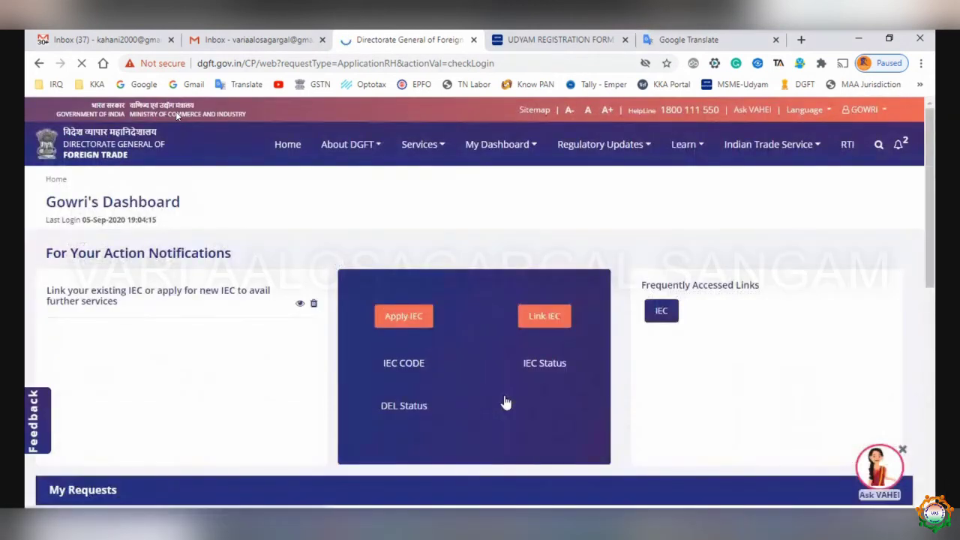
Step: Skip the 'View actionable alerts here' tour tip to dismiss the dashboard's guided tour
scroll(505, 404, down, 5)
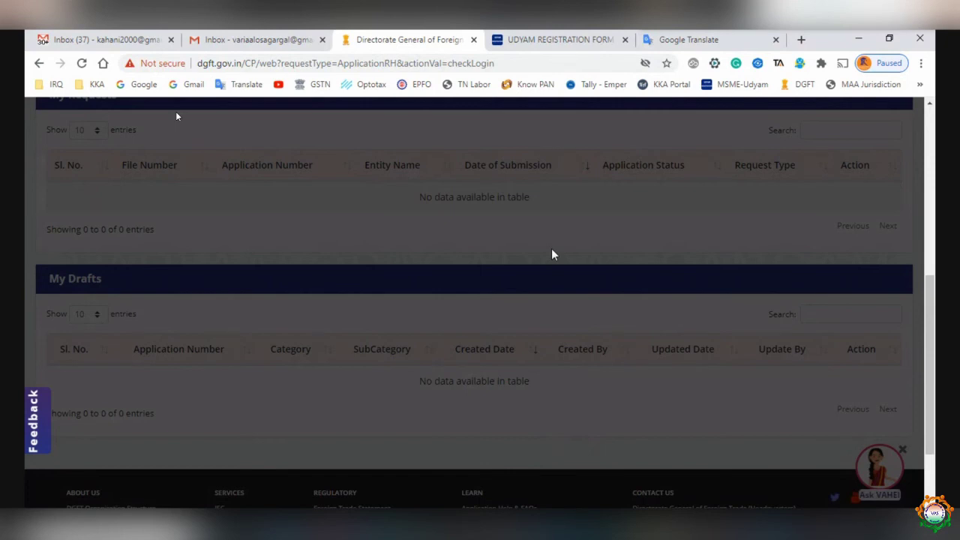
scroll(607, 228, up, 5)
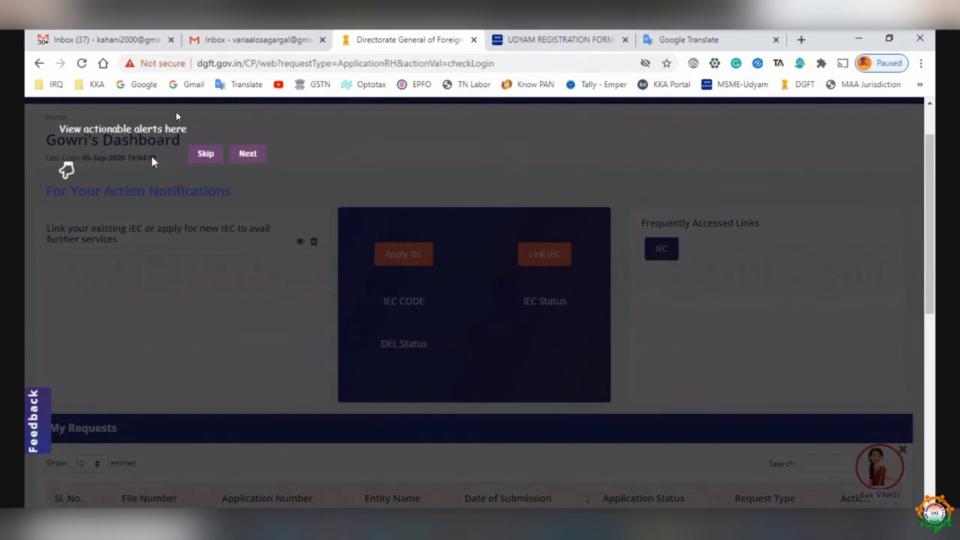
click(206, 156)
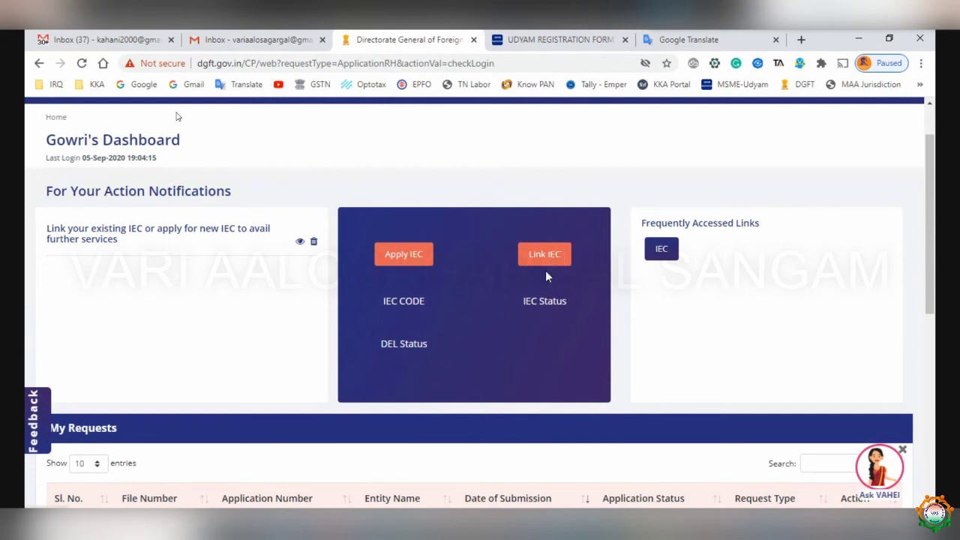
Step: Choose Apply IEC on the dashboard and start a fresh IEC application
click(406, 260)
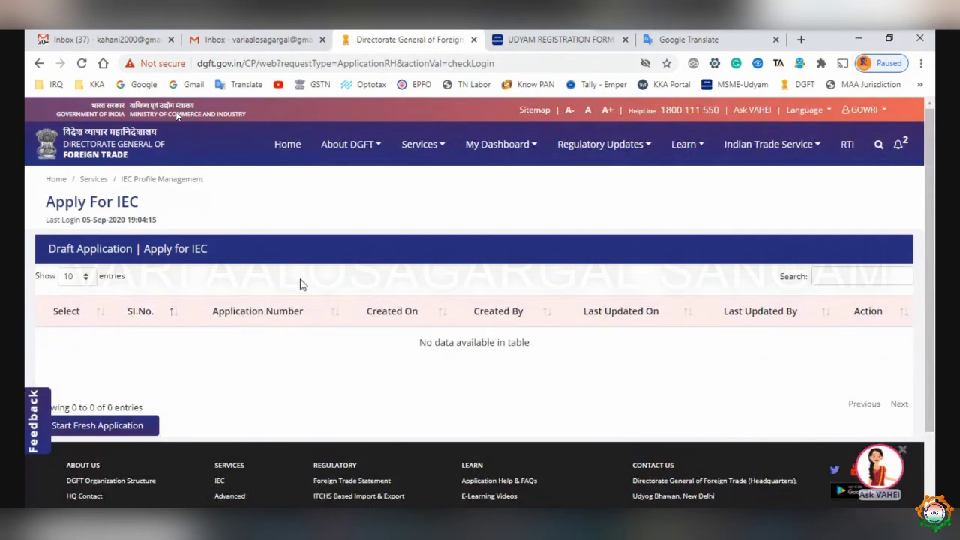
scroll(293, 264, down, 1)
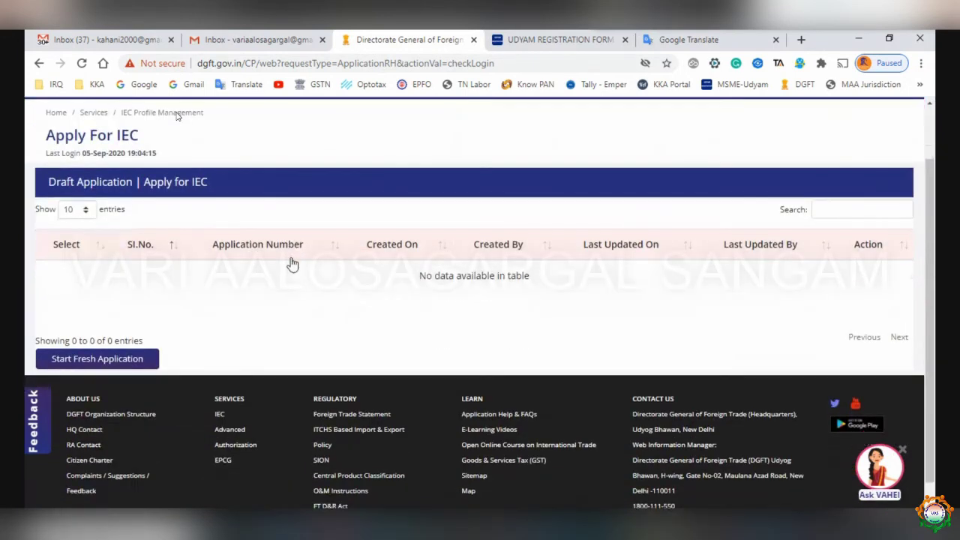
click(120, 361)
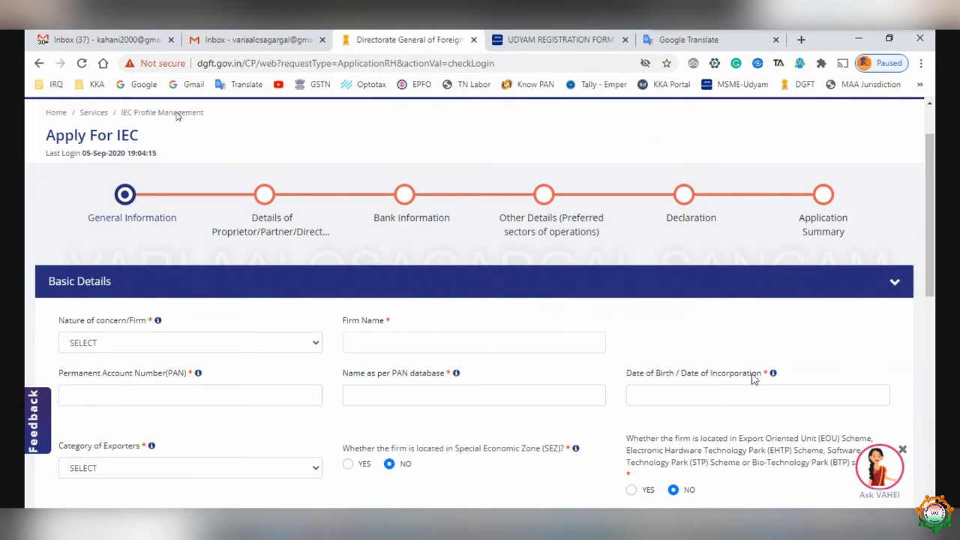
Step: Set Nature of concern/Firm to Proprietorship and enter the firm name
click(156, 345)
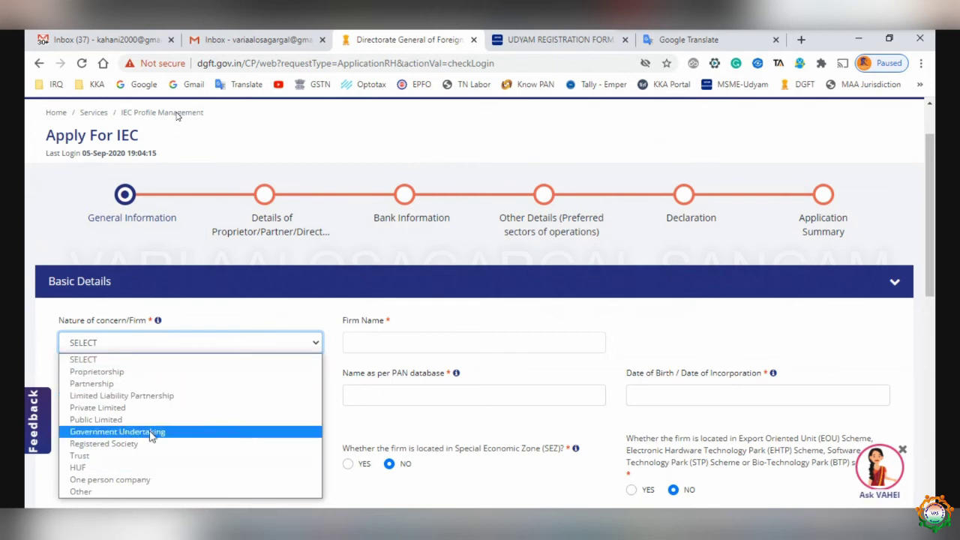
click(147, 379)
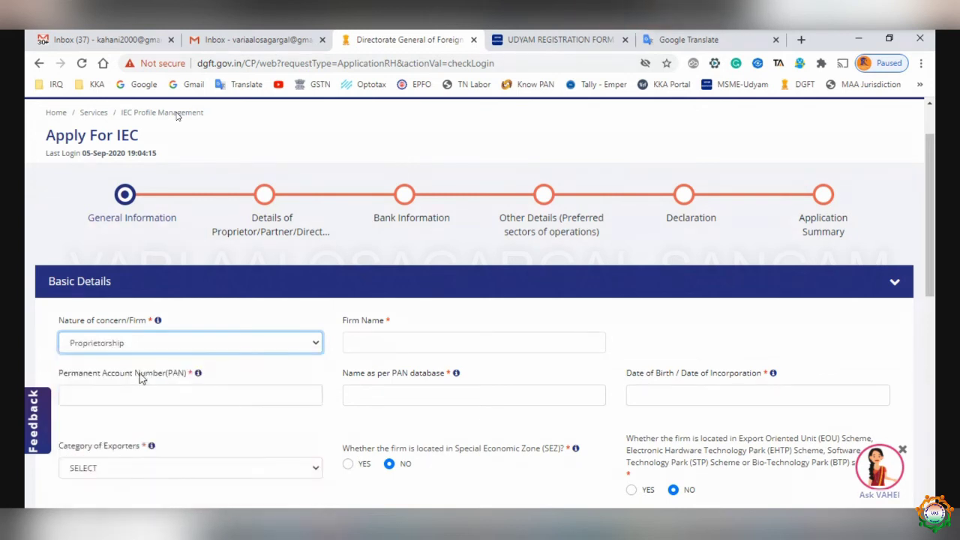
click(401, 347)
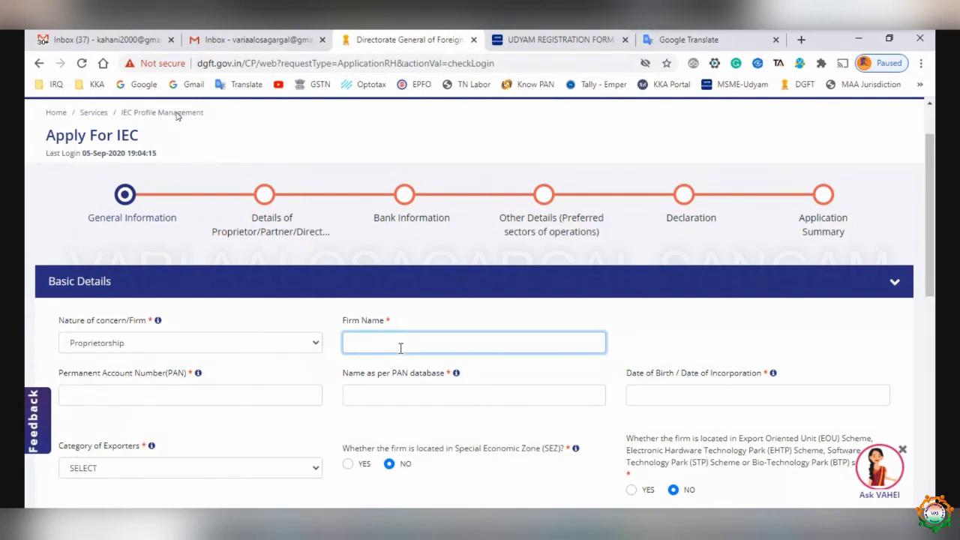
text(Monika Associates)
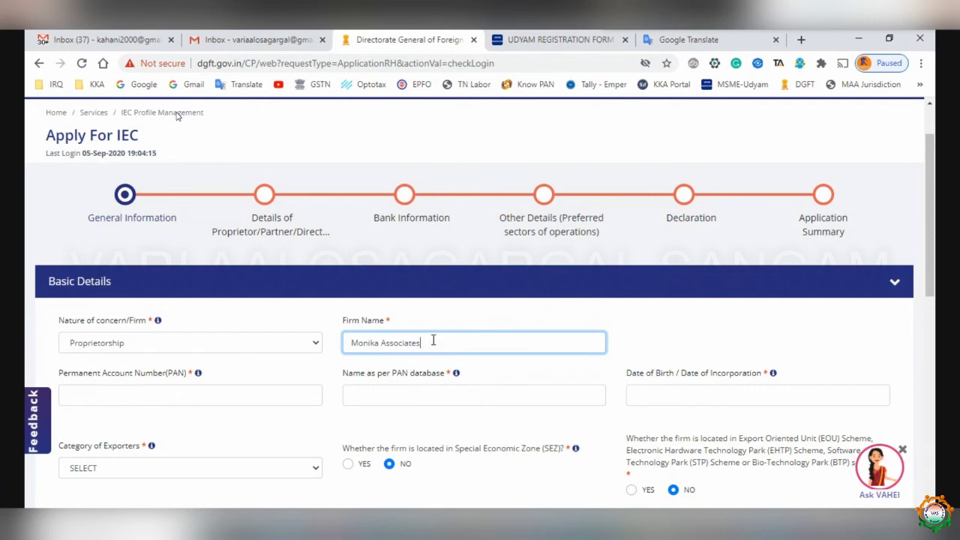
Step: Enter the firm's PAN and the name as per PAN database
click(253, 394)
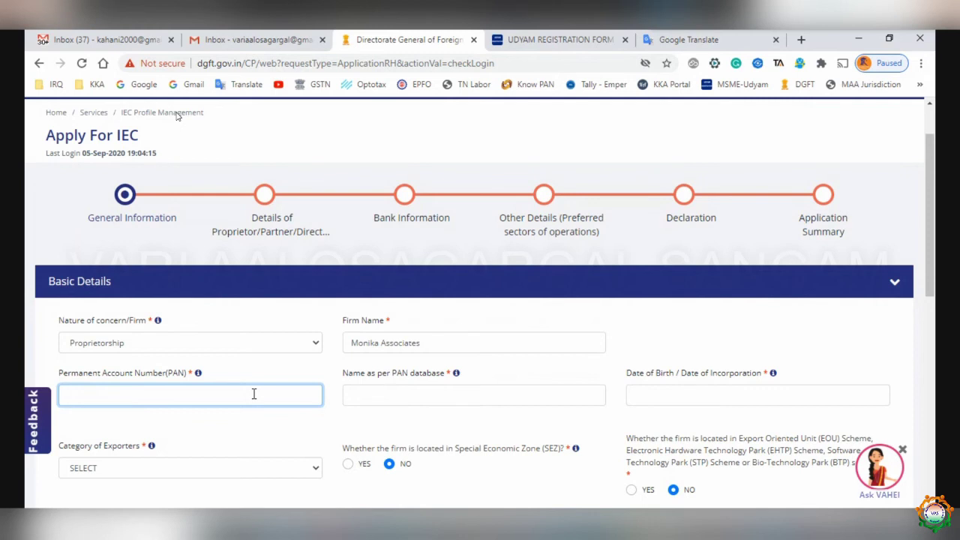
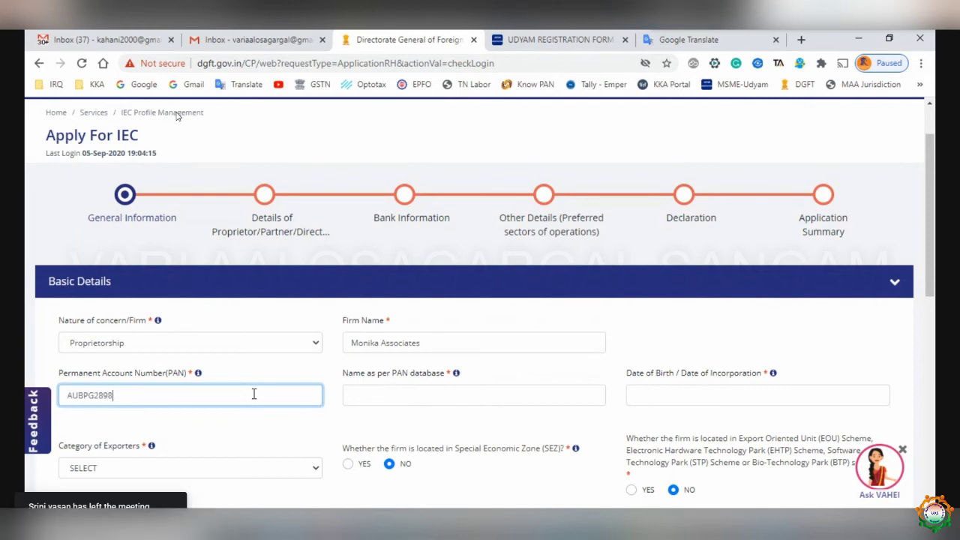
key(Tab)
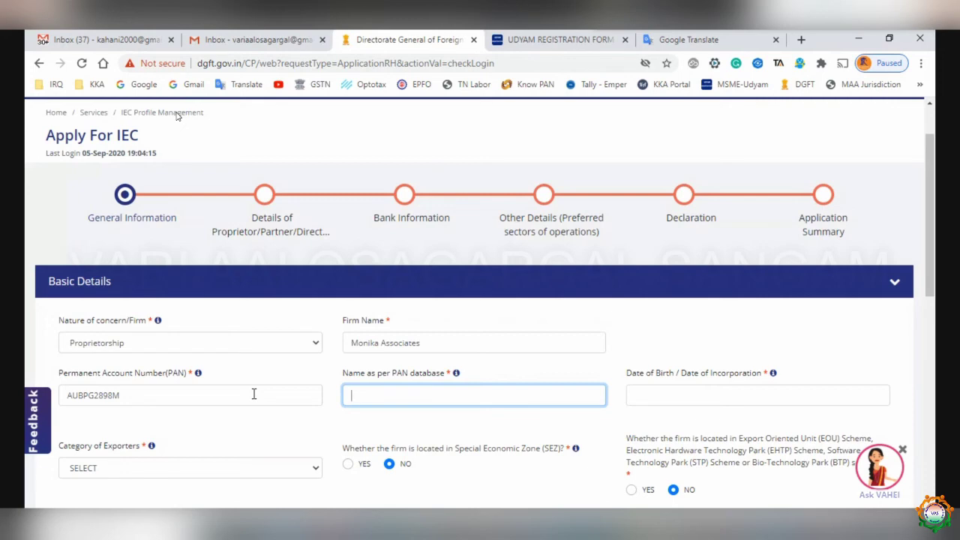
scroll(656, 302, up, 1)
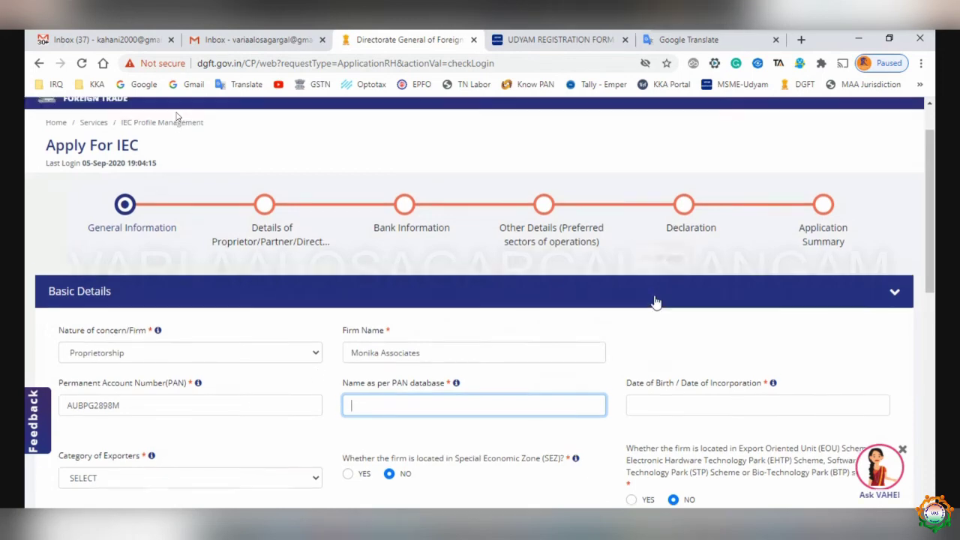
scroll(656, 302, up, 1)
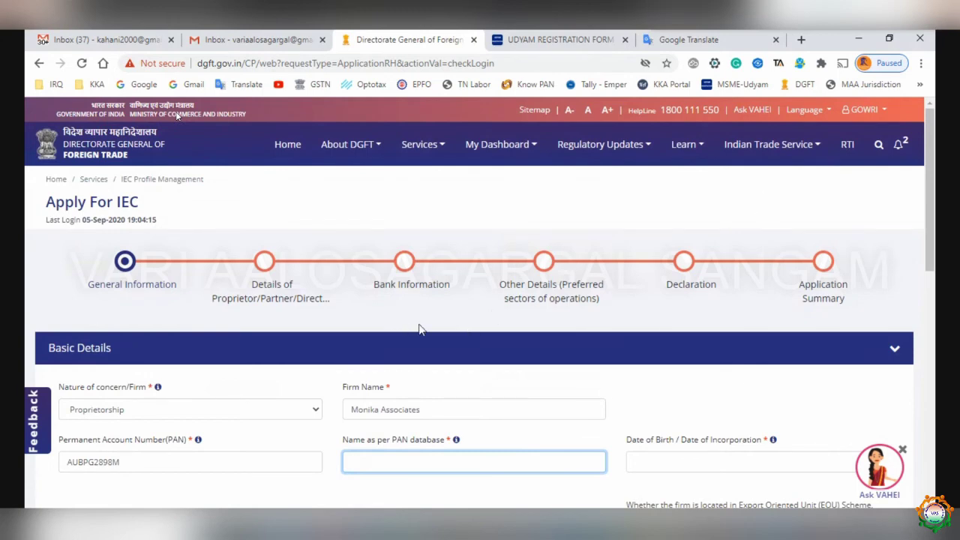
scroll(420, 331, down, 1)
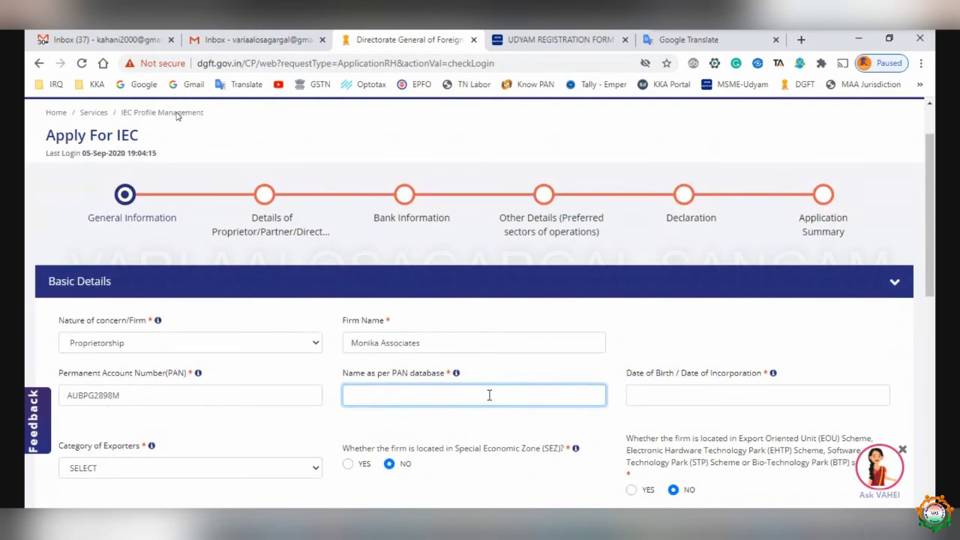
scroll(630, 356, down, 3)
scroll(633, 353, up, 3)
key(Tab)
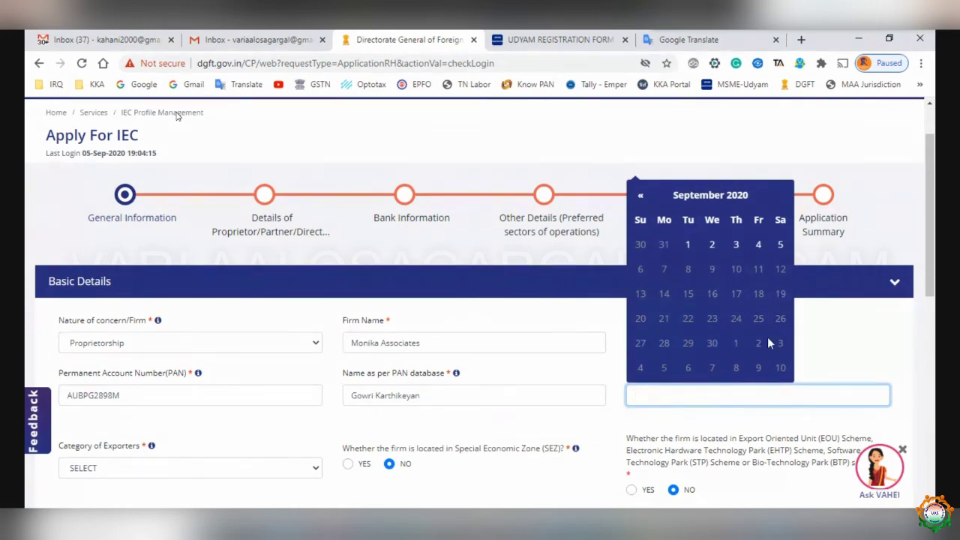
click(640, 196)
click(640, 195)
click(640, 195)
click(728, 197)
click(704, 242)
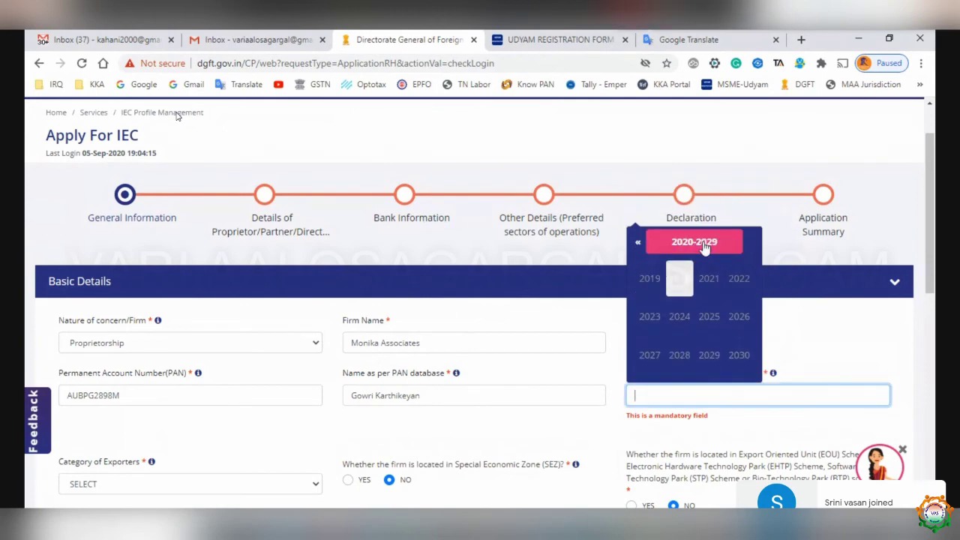
click(638, 241)
click(638, 241)
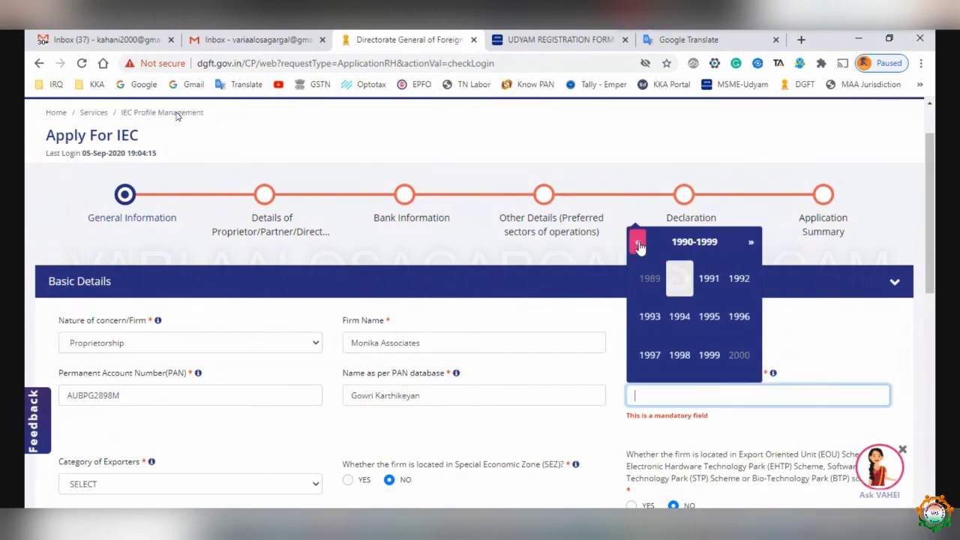
click(637, 242)
click(638, 242)
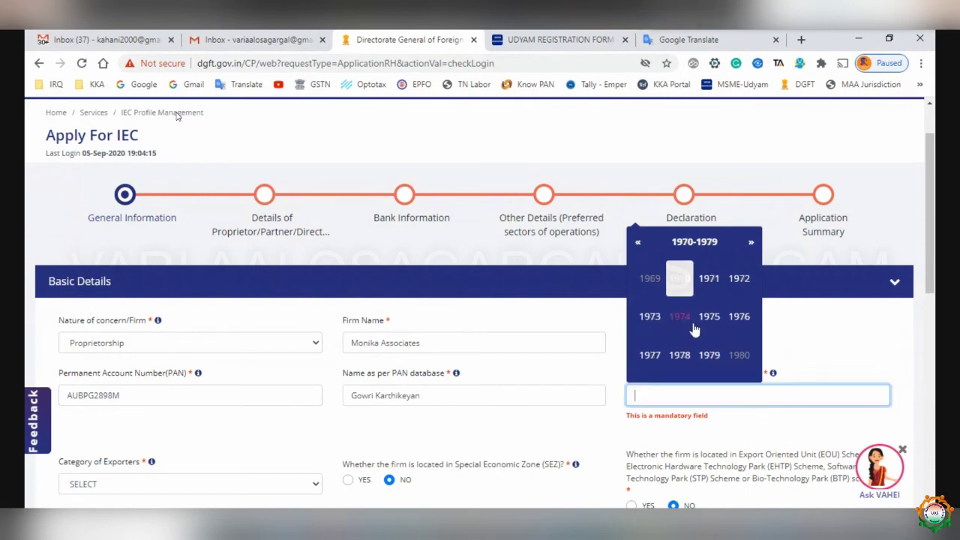
click(708, 317)
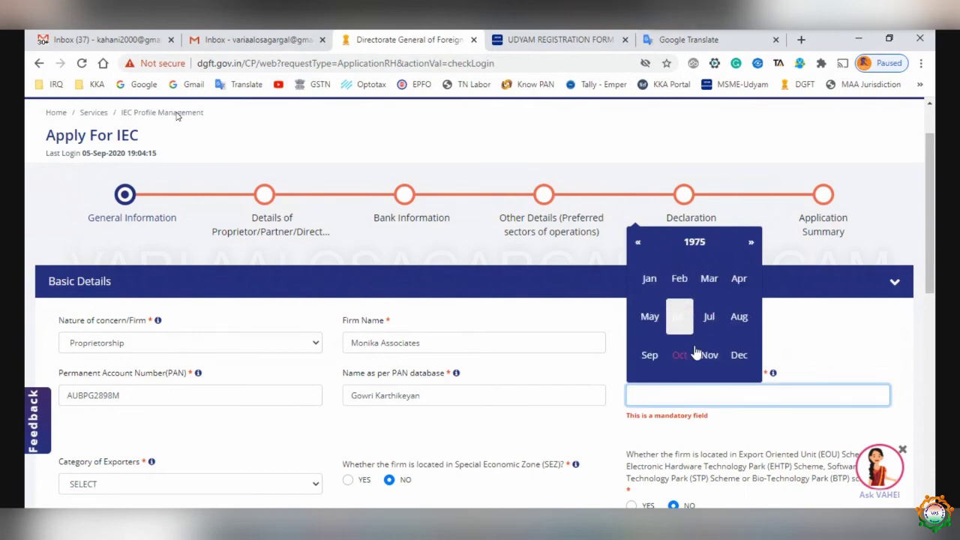
click(660, 366)
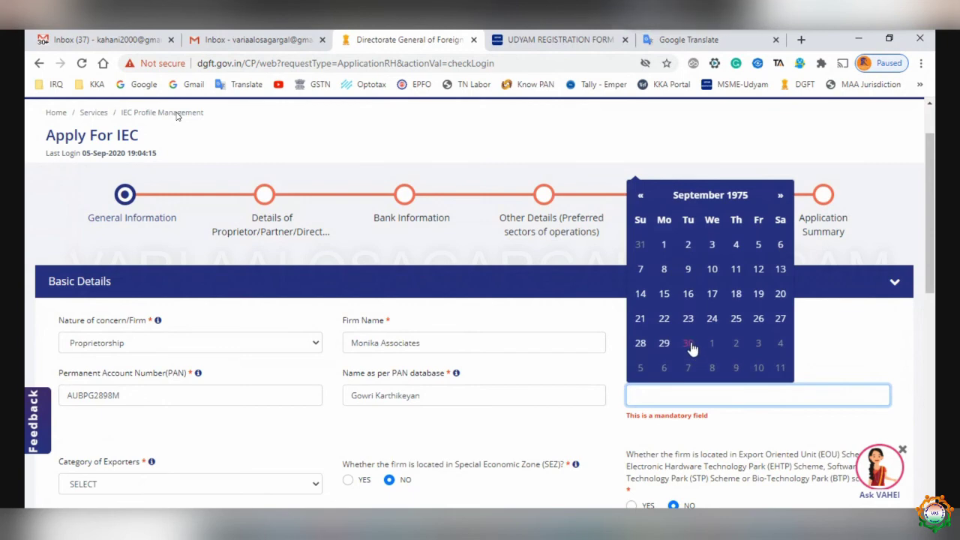
click(691, 345)
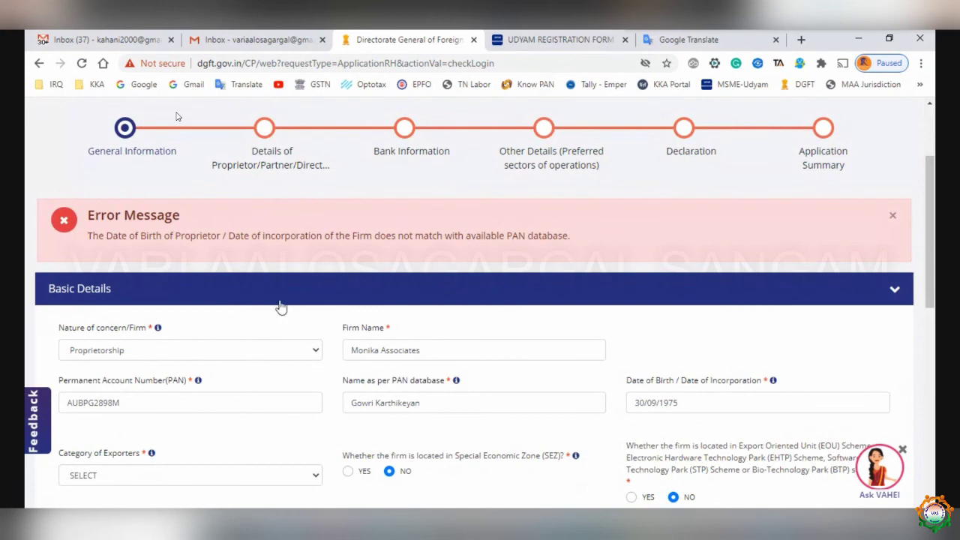
scroll(235, 371, up, 1)
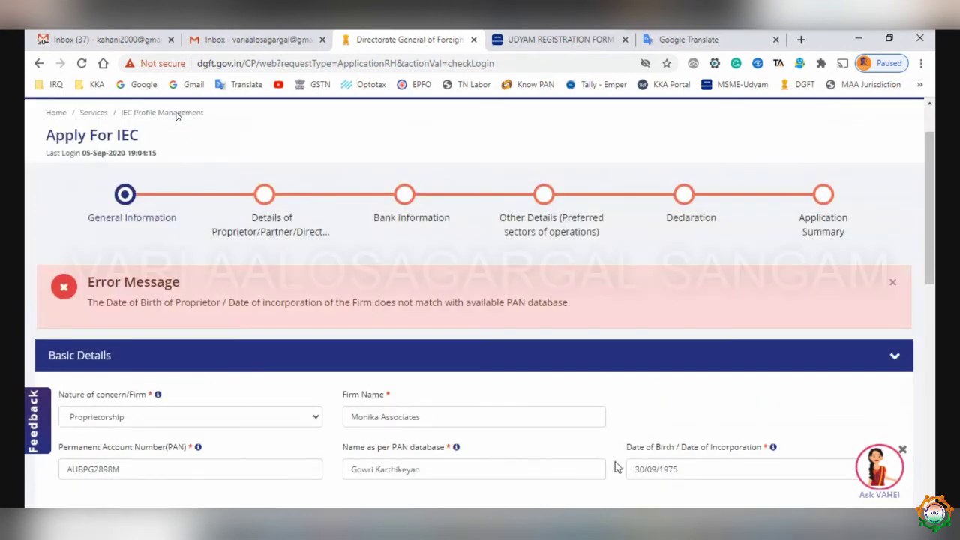
click(730, 469)
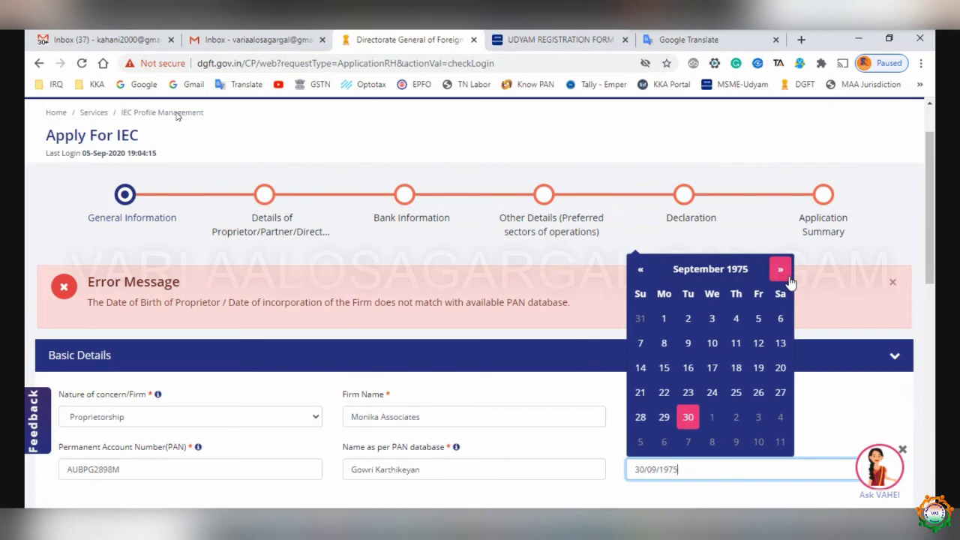
click(781, 270)
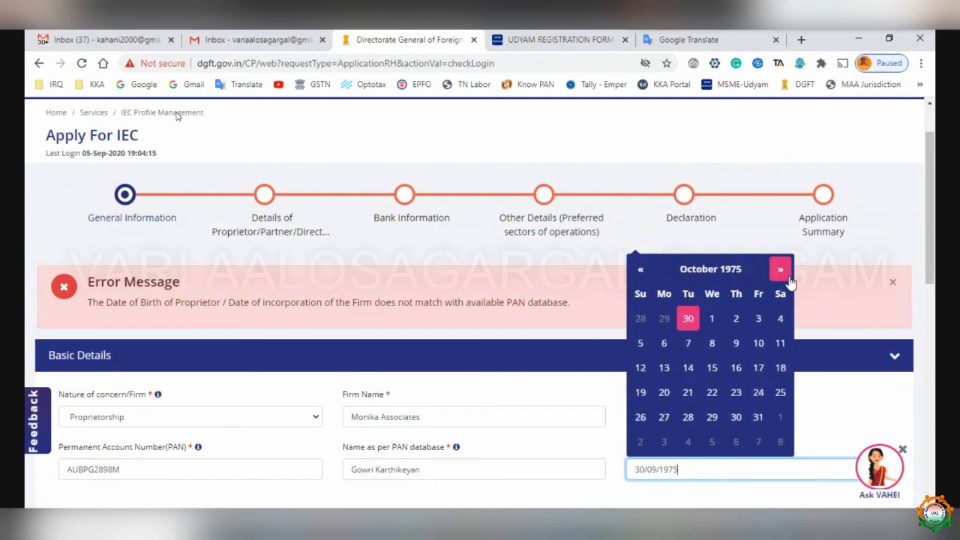
click(730, 273)
click(706, 315)
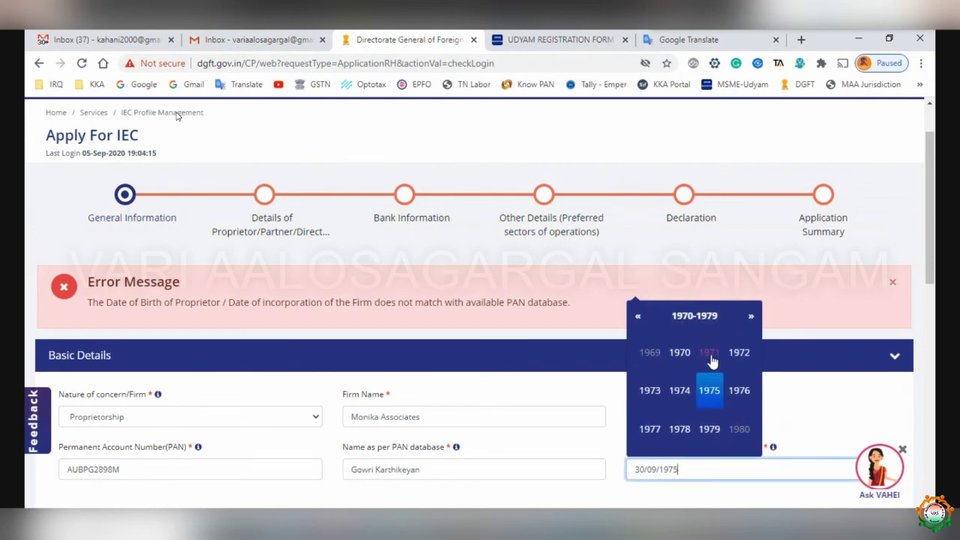
click(740, 354)
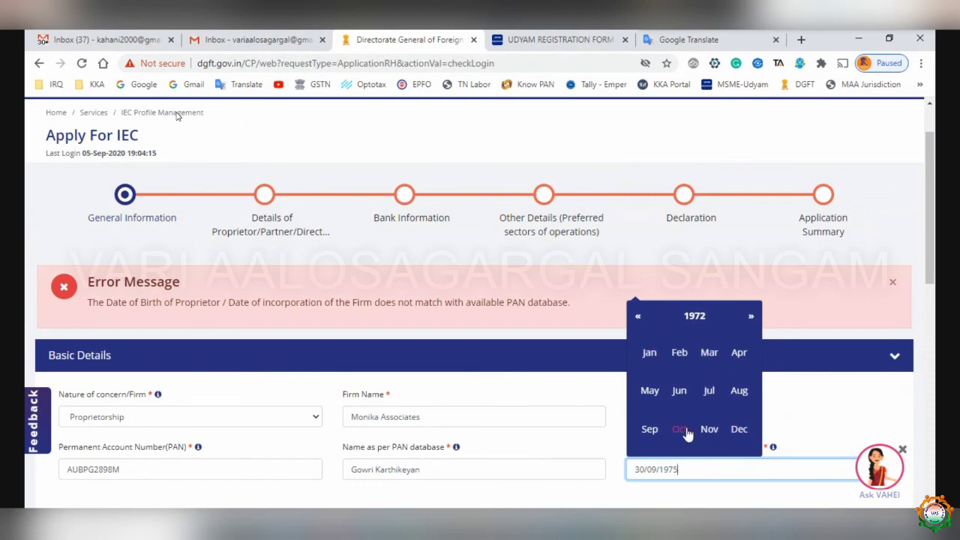
click(649, 431)
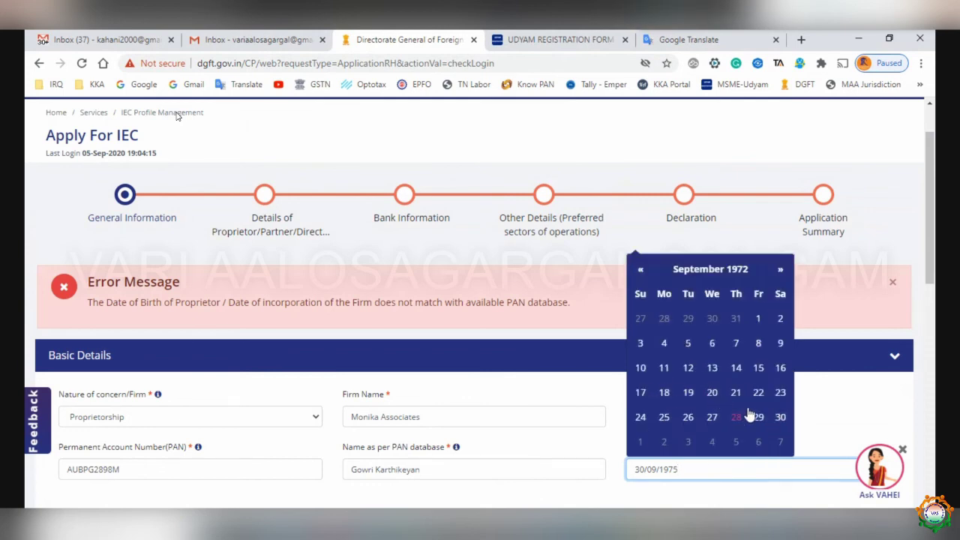
click(780, 423)
scroll(779, 419, down, 1)
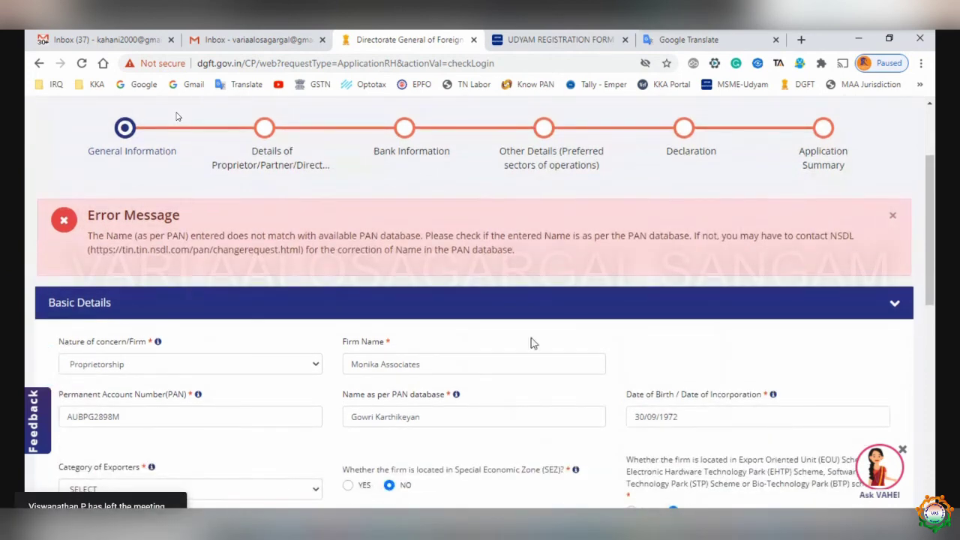
Step: Remove the first name from the Name as per PAN field, keeping only the surname
drag(375, 418, 384, 418)
key(Left)
key(shift+Home)
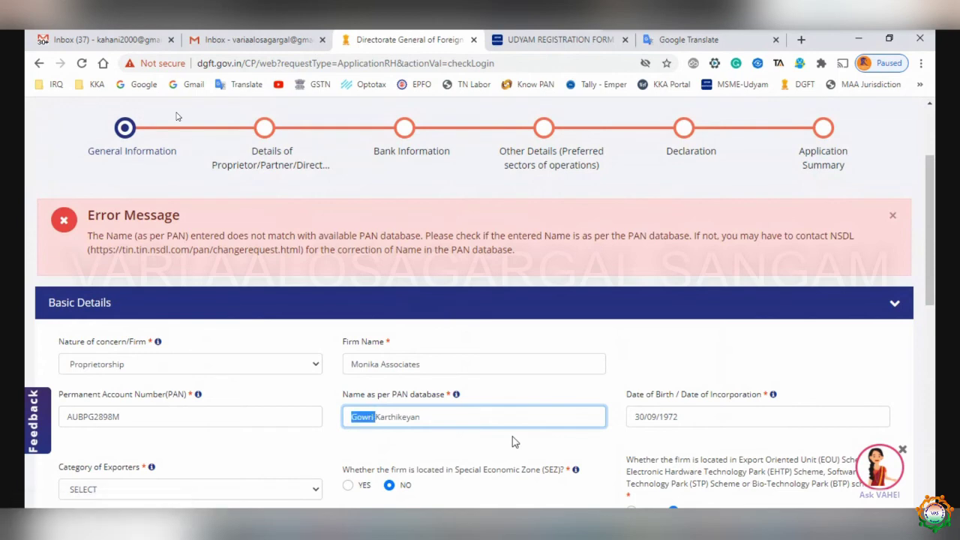
key(BackSpace)
key(End)
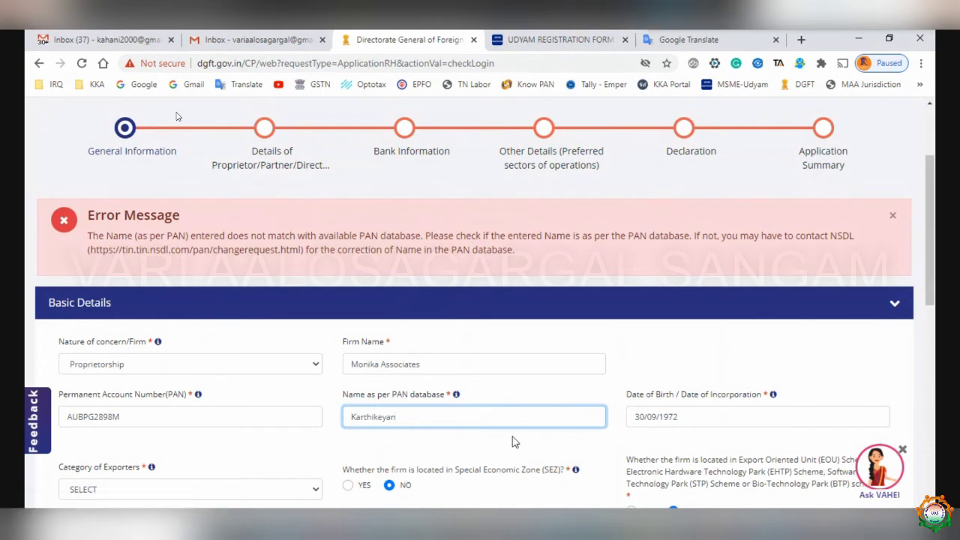
key(Tab)
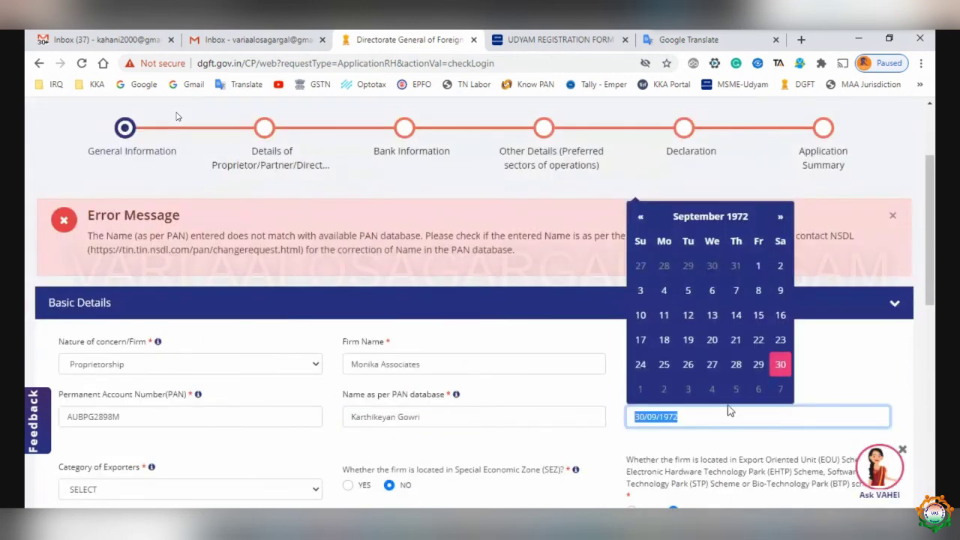
click(690, 424)
key(Tab)
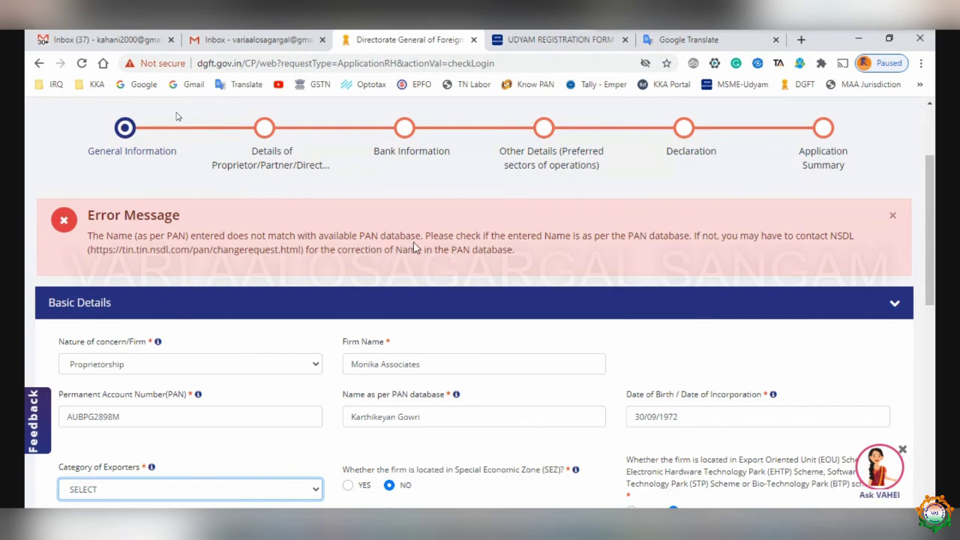
Step: Retype the proprietor's first name before the surname in the Name as per PAN field
click(450, 419)
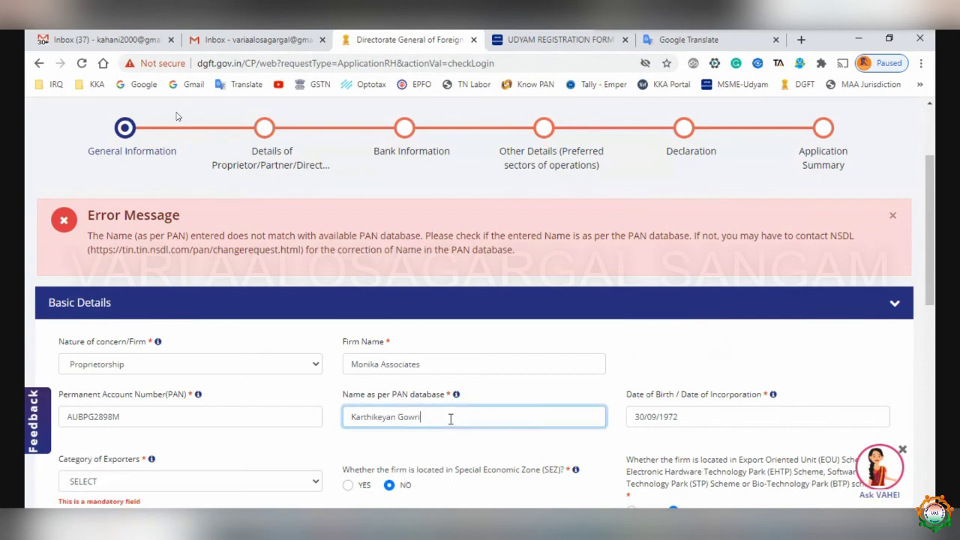
key(Delete)
key(Delete)
key(Delete)
key(Delete)
key(Delete)
key(Delete)
key(Delete)
key(Delete)
key(Delete)
key(Delete)
key(Delete)
key(Delete)
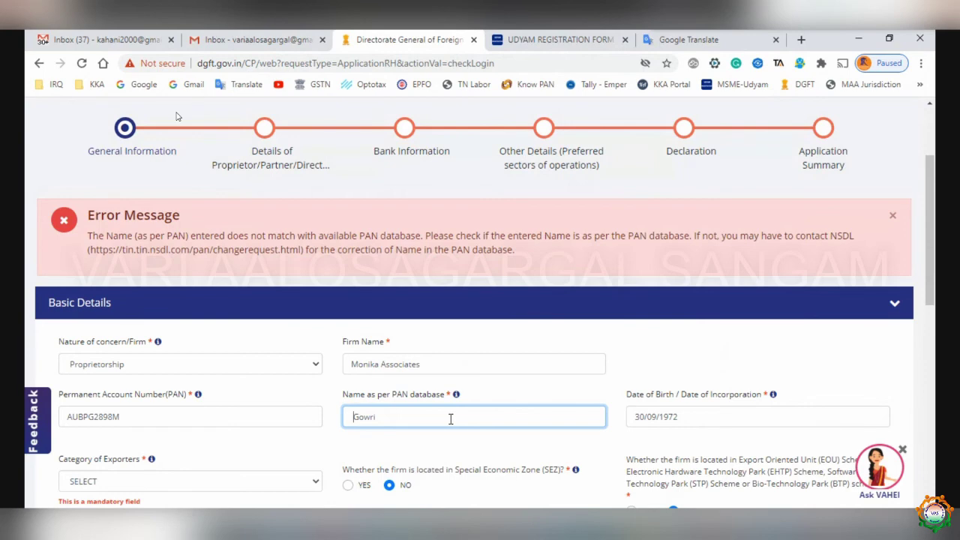
Step: Set Category of Exporters to Service Provider and answer No for EOU/EHTP/STP/BTP
key(Tab)
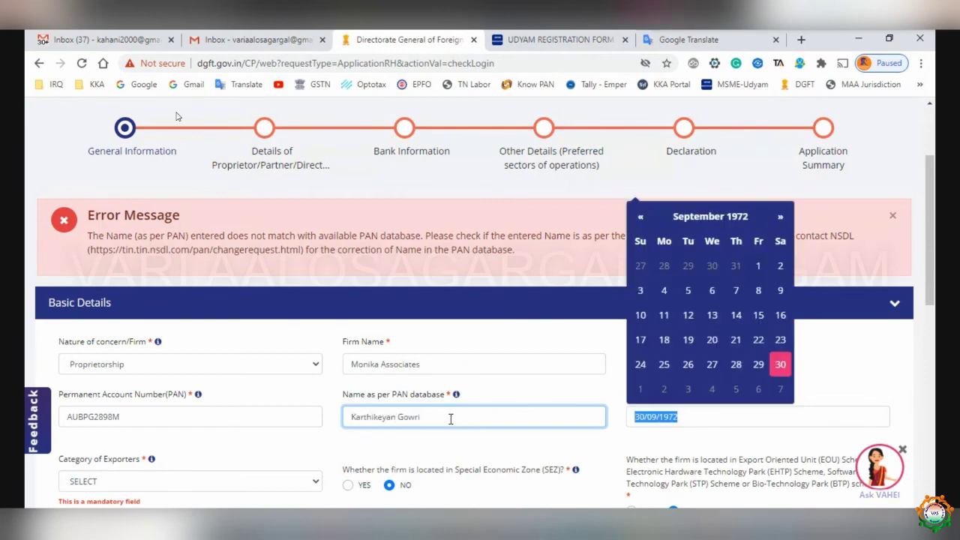
key(Tab)
scroll(281, 477, down, 1)
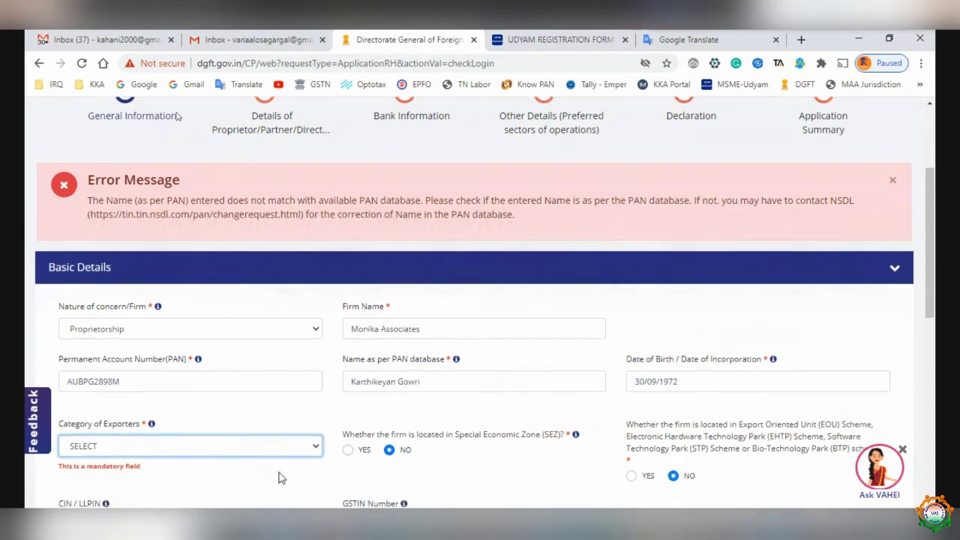
click(143, 421)
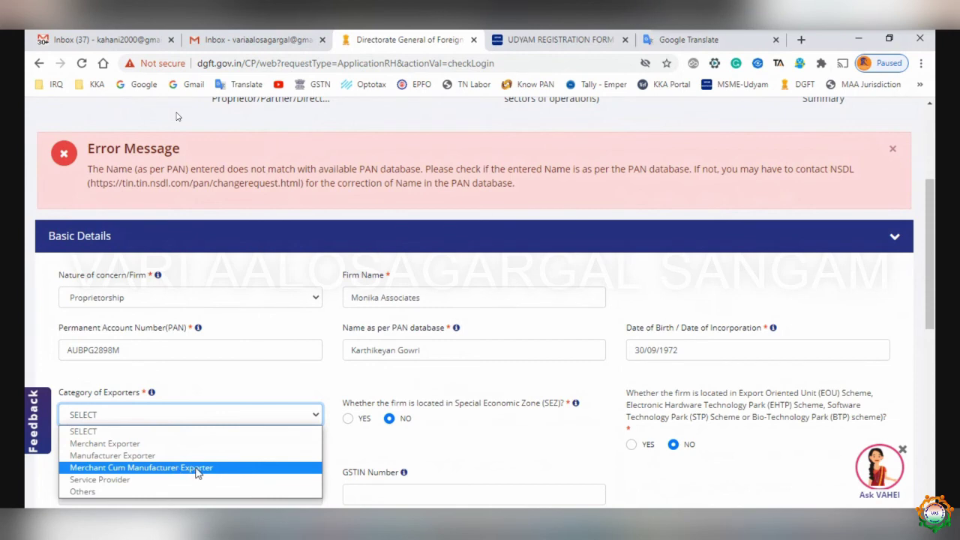
click(160, 483)
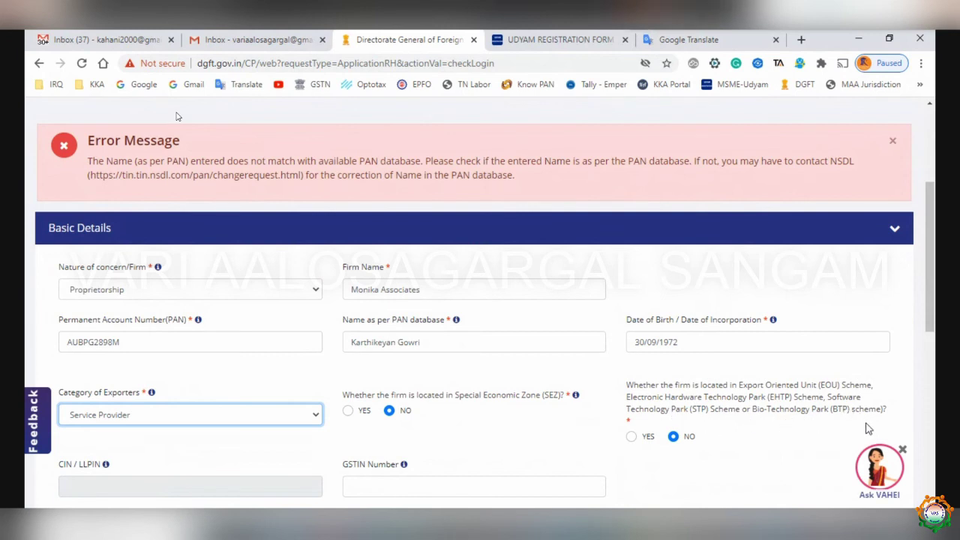
click(673, 437)
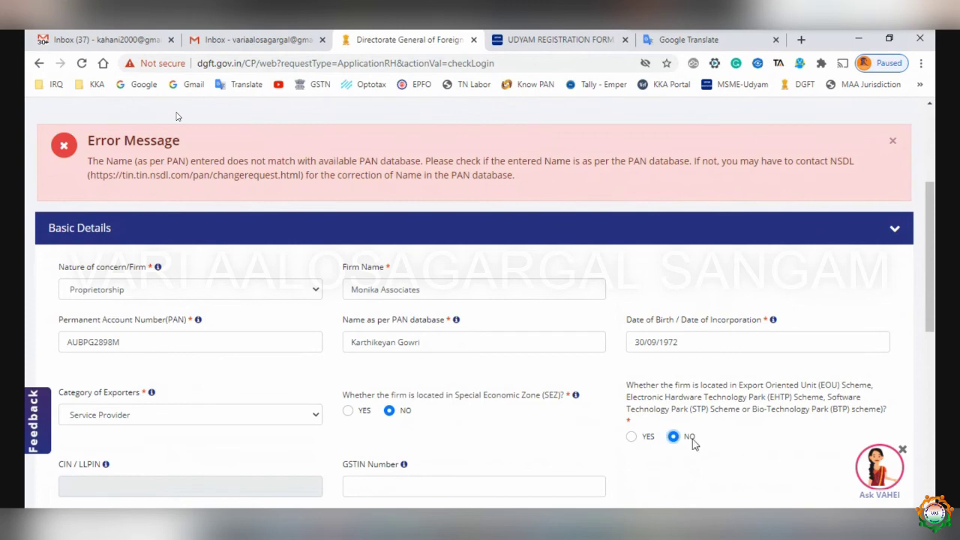
Step: Open the proof-of-establishment upload and cancel it, leaving the document empty
scroll(232, 404, down, 2)
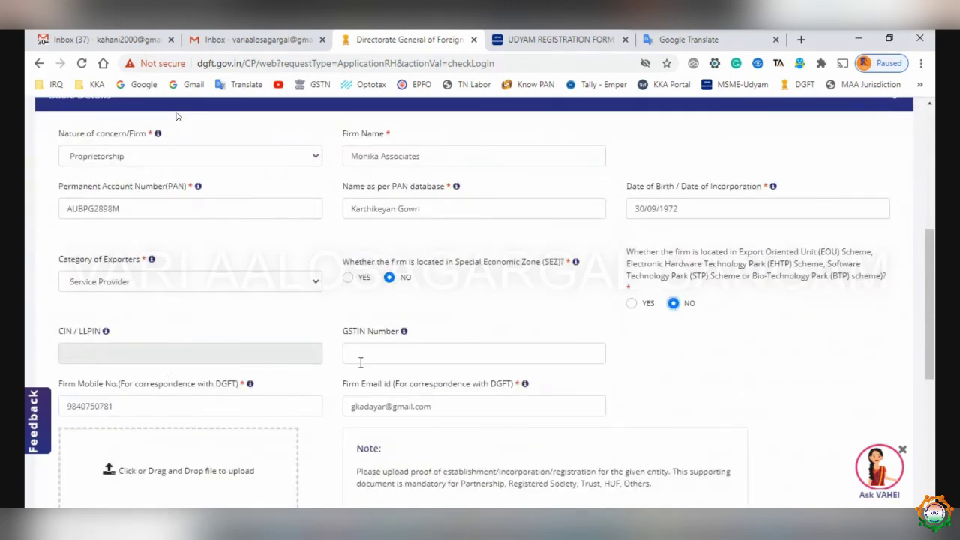
click(396, 356)
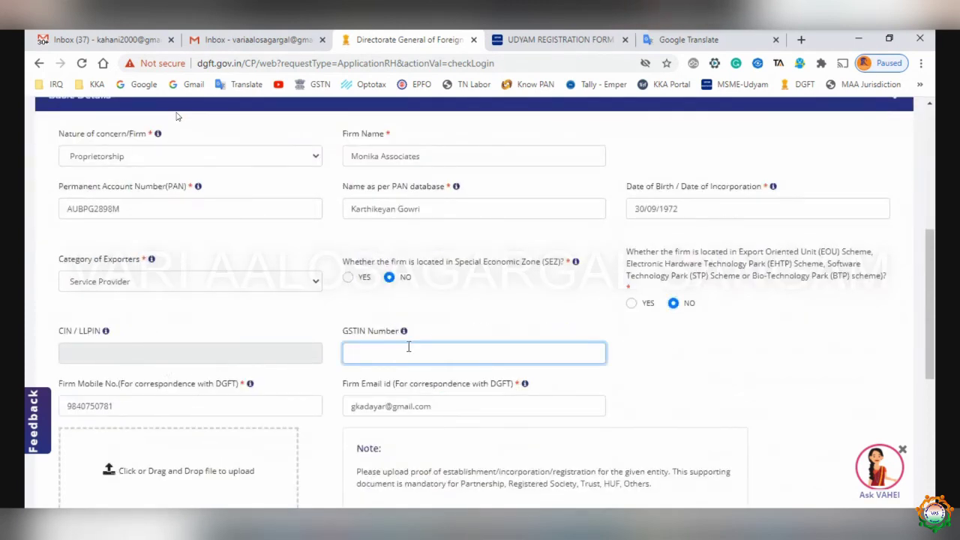
scroll(489, 353, down, 1)
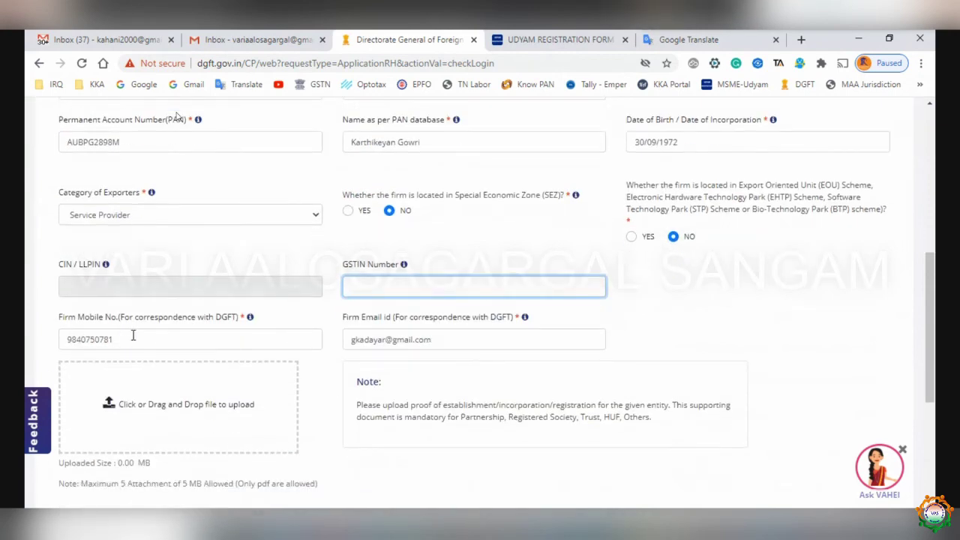
scroll(508, 358, down, 1)
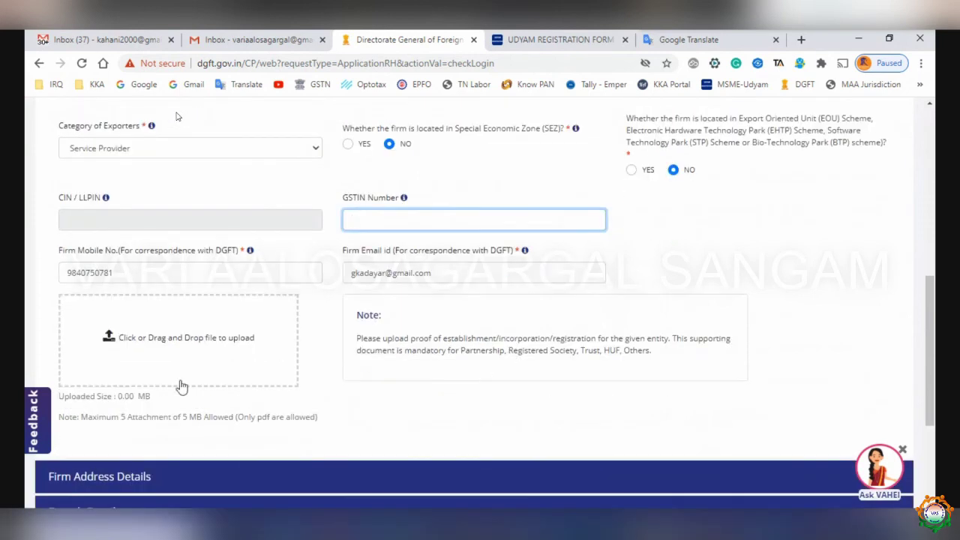
scroll(120, 394, down, 1)
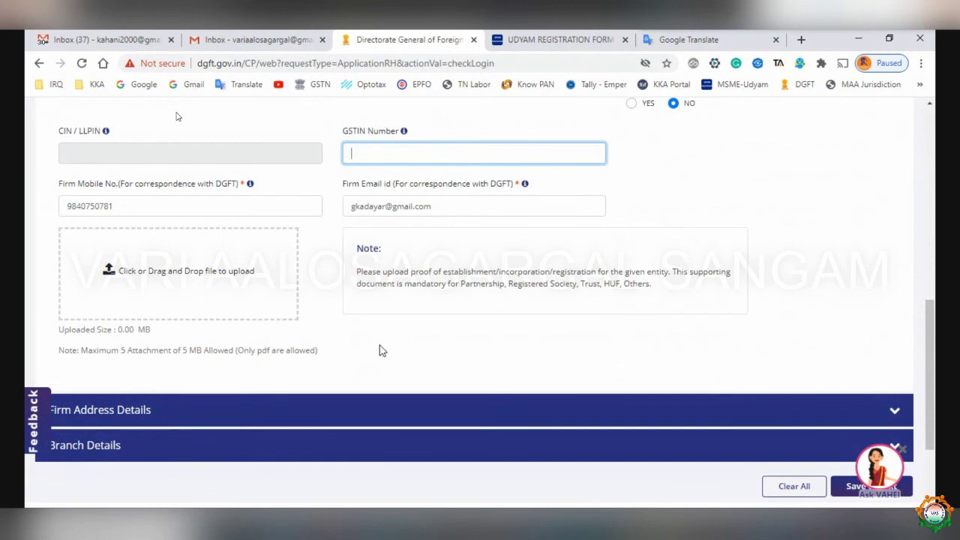
click(201, 277)
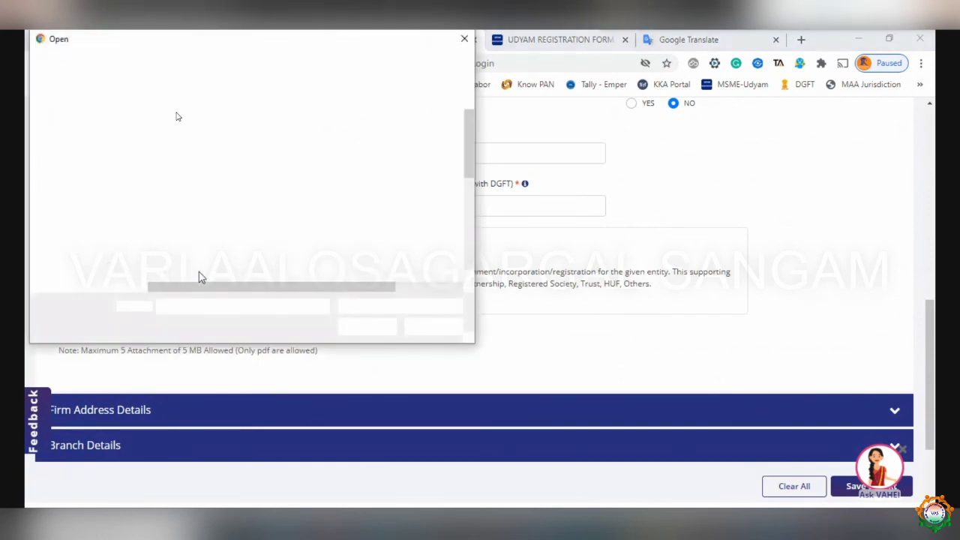
click(418, 327)
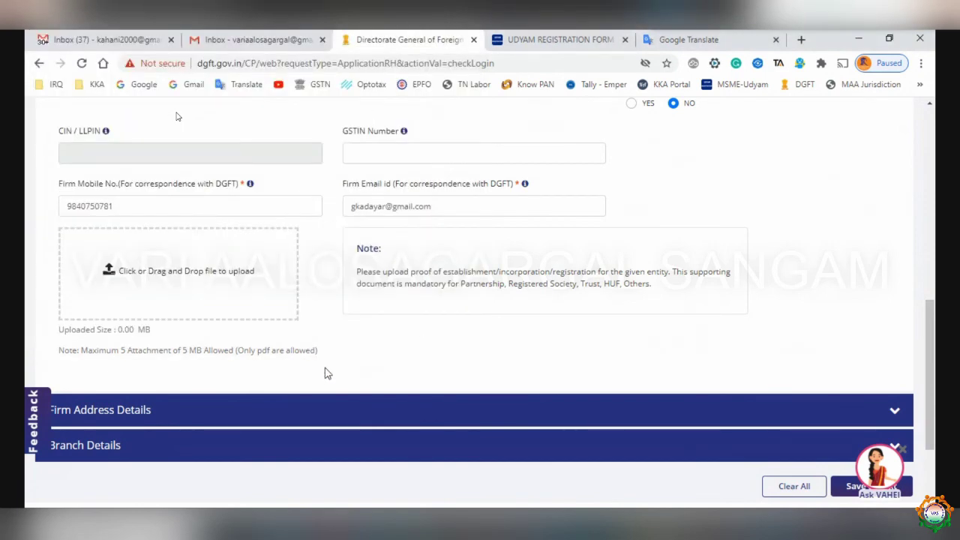
scroll(328, 373, down, 2)
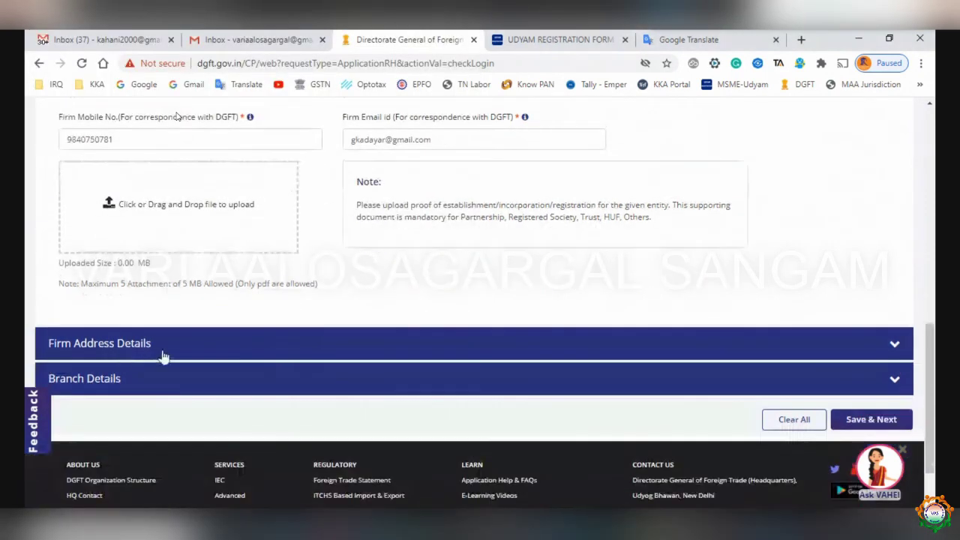
Step: Expand Firm Address Details and fill in the address lines and PIN Code
click(895, 349)
scroll(424, 409, down, 2)
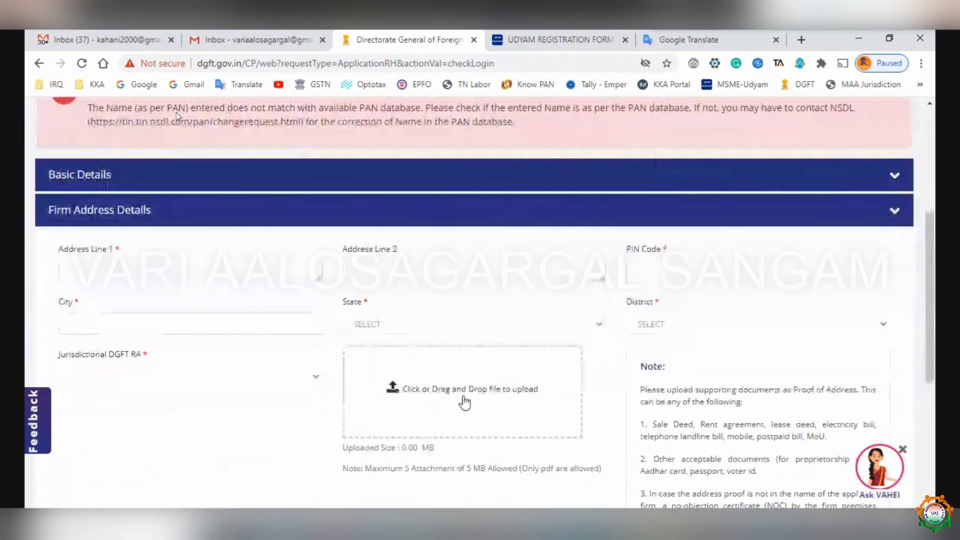
scroll(463, 401, up, 1)
click(318, 345)
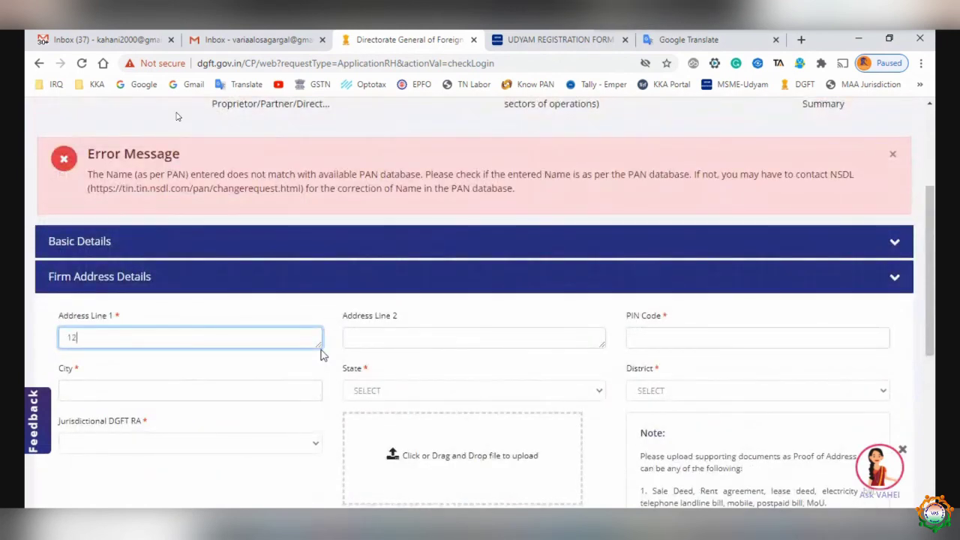
key(Tab)
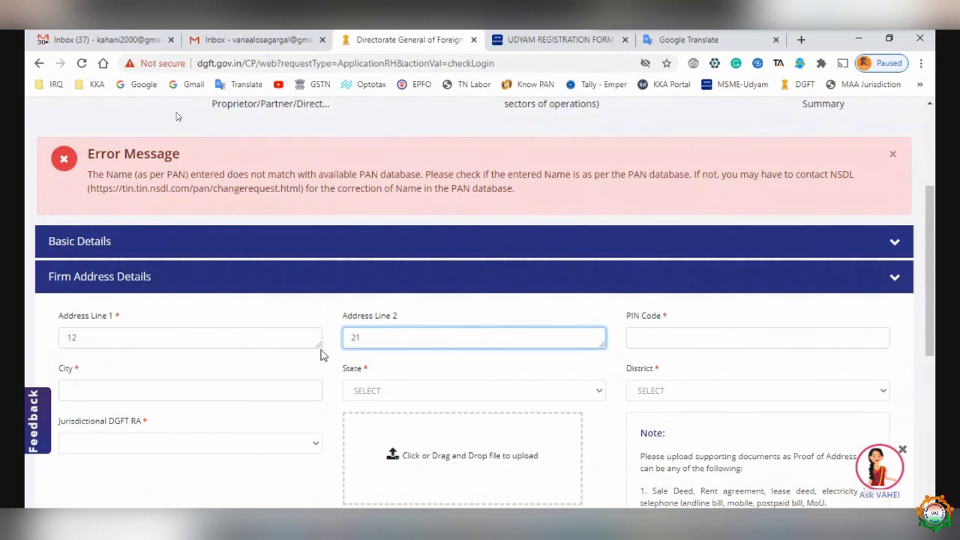
key(Tab)
text(00020)
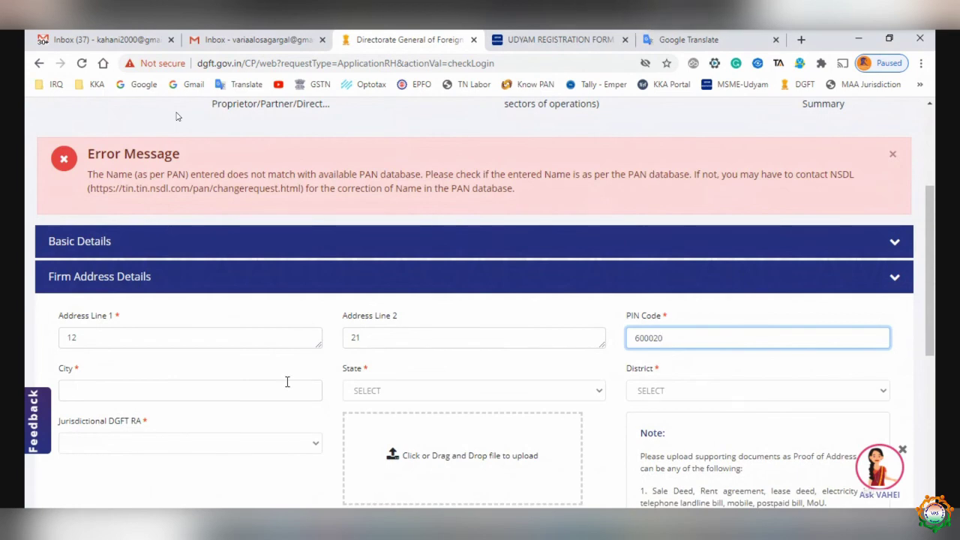
scroll(287, 382, up, 2)
scroll(229, 357, down, 1)
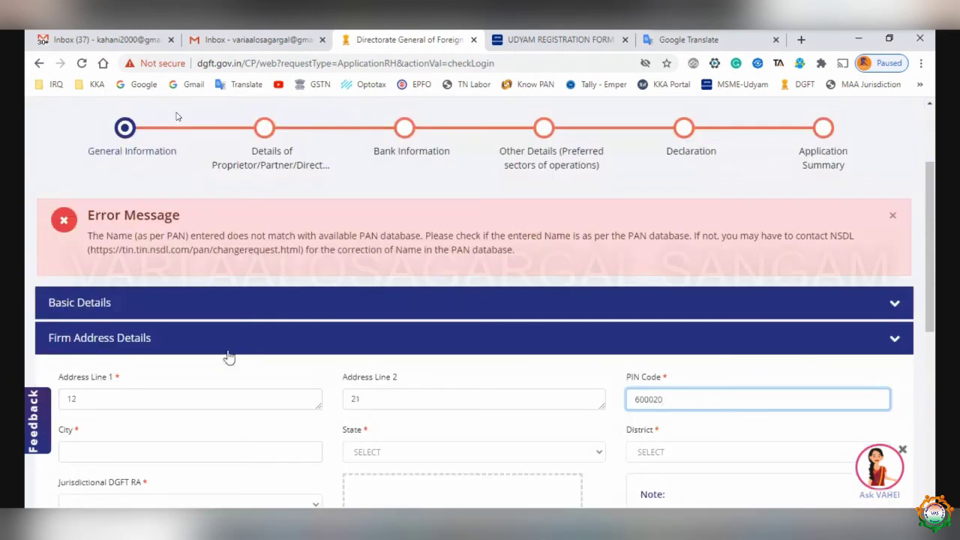
Step: Enter the city, pass through State and District, and open the Jurisdictional DGFT RA list
click(154, 456)
text(Chennai)
key(Tab)
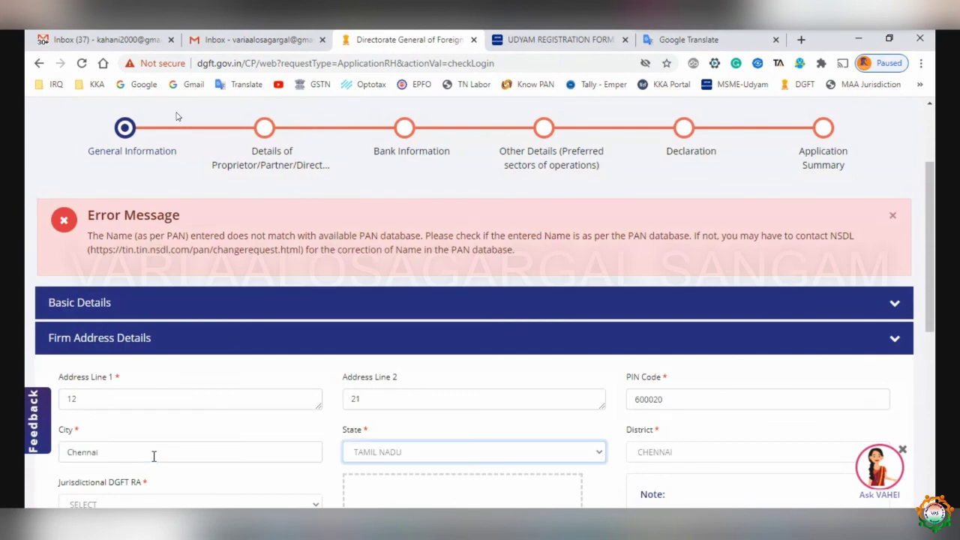
key(Tab)
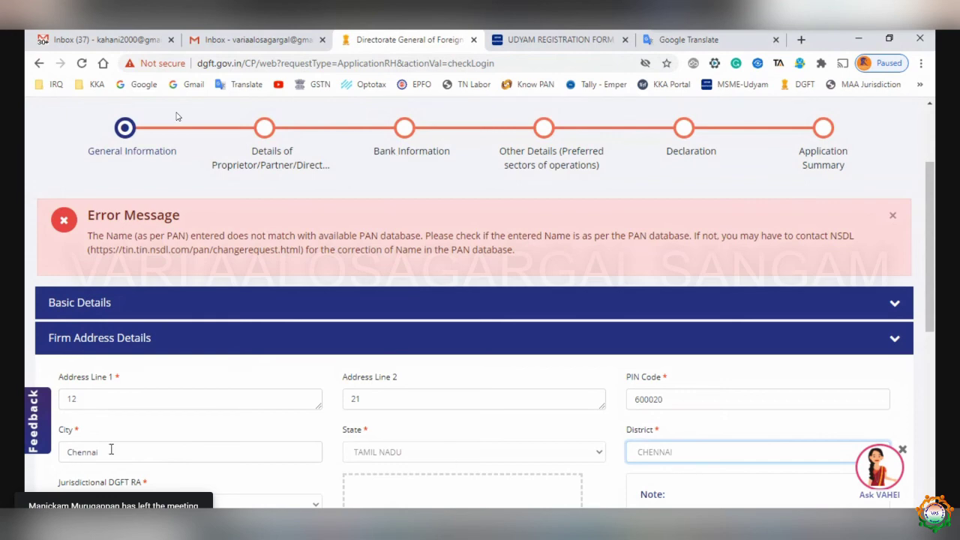
scroll(513, 501, down, 3)
click(174, 314)
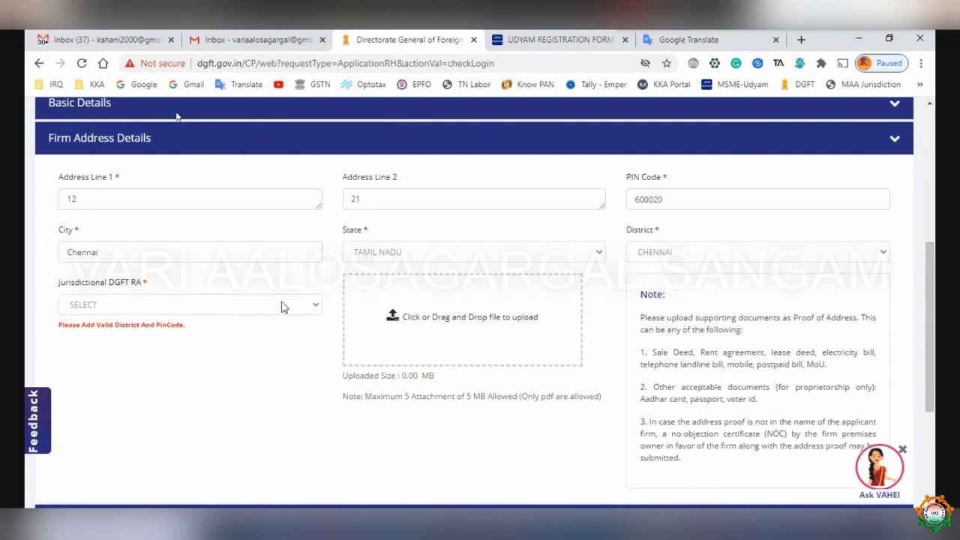
Step: Correct the last digit of the PIN Code and move back through City and the remaining address fields
scroll(360, 300, up, 1)
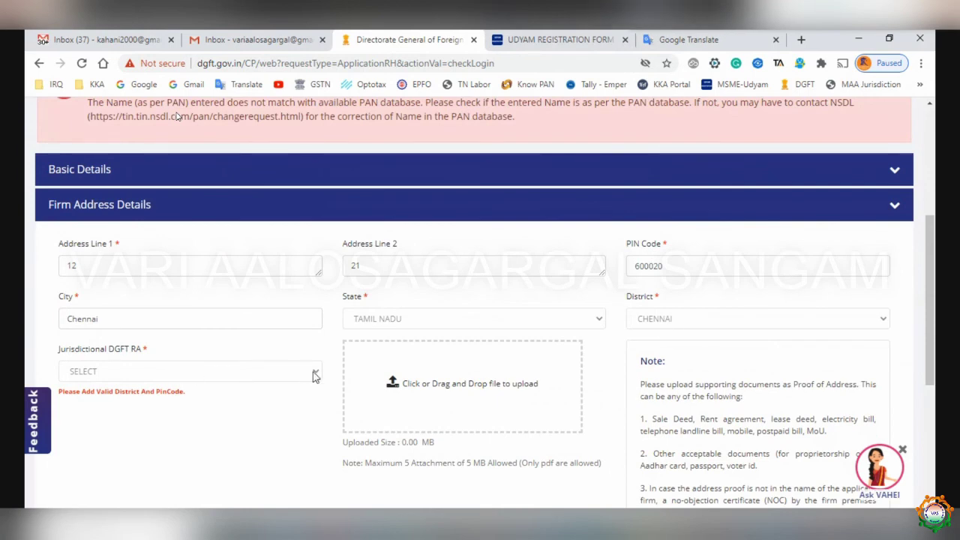
click(689, 267)
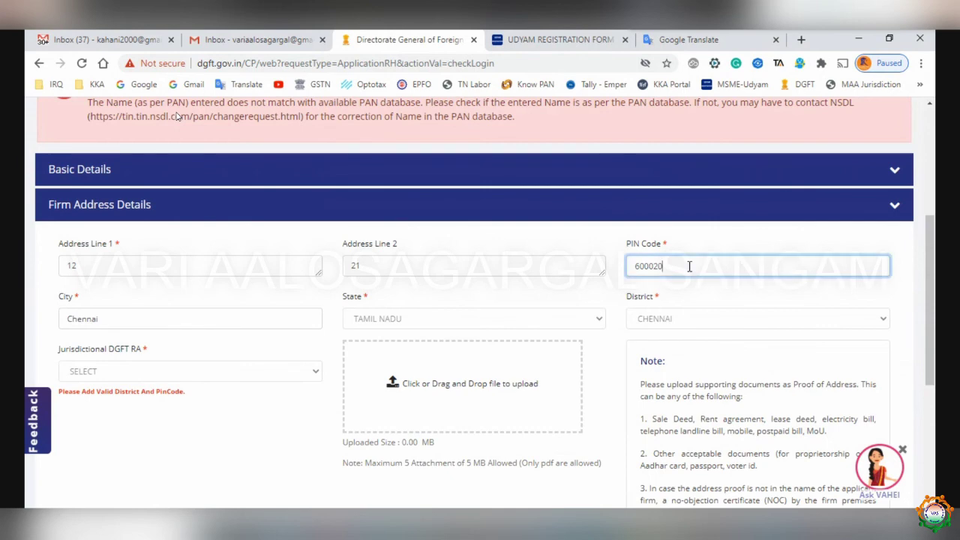
key(BackSpace)
key(BackSpace)
text(0)
key(Tab)
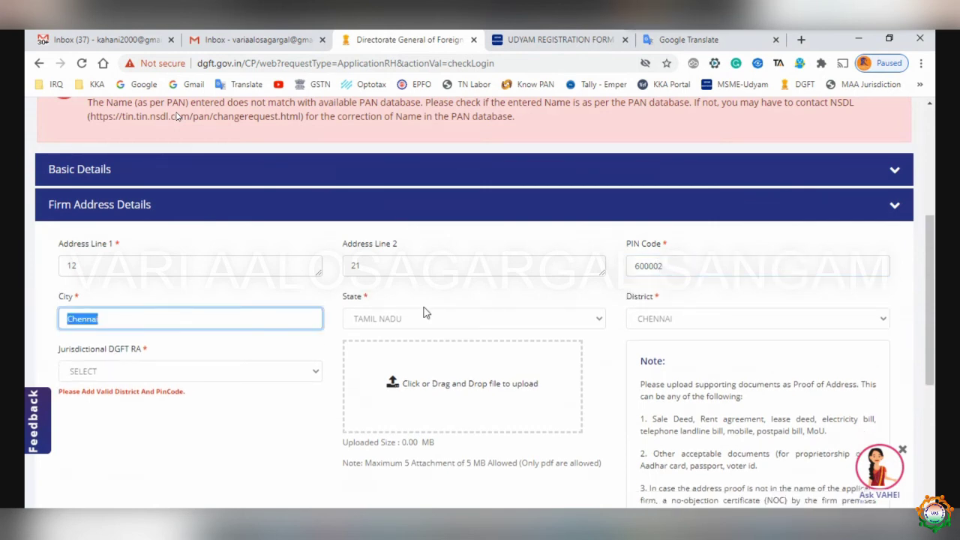
click(273, 320)
key(Tab)
key(Tab)
key(Tab)
key(Tab)
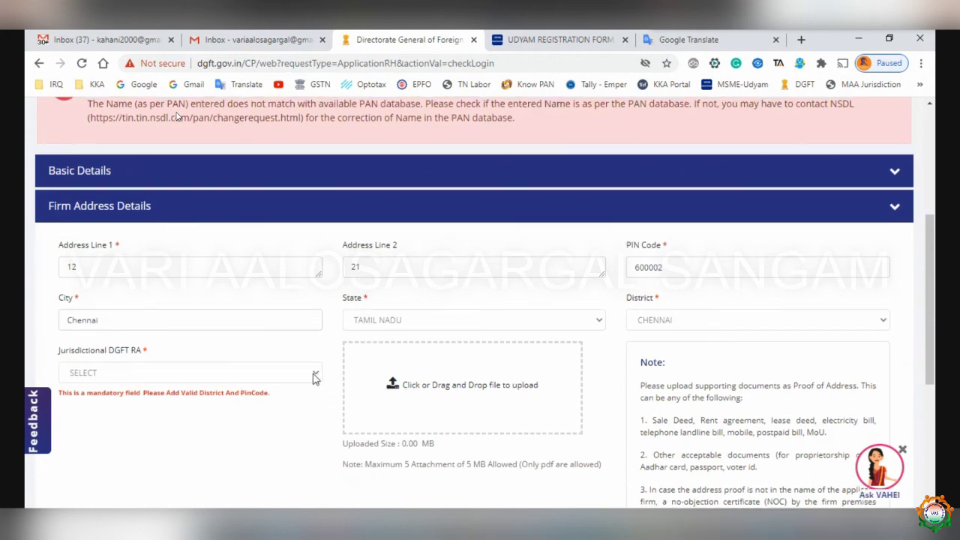
scroll(300, 390, up, 2)
scroll(298, 392, down, 5)
scroll(298, 390, down, 1)
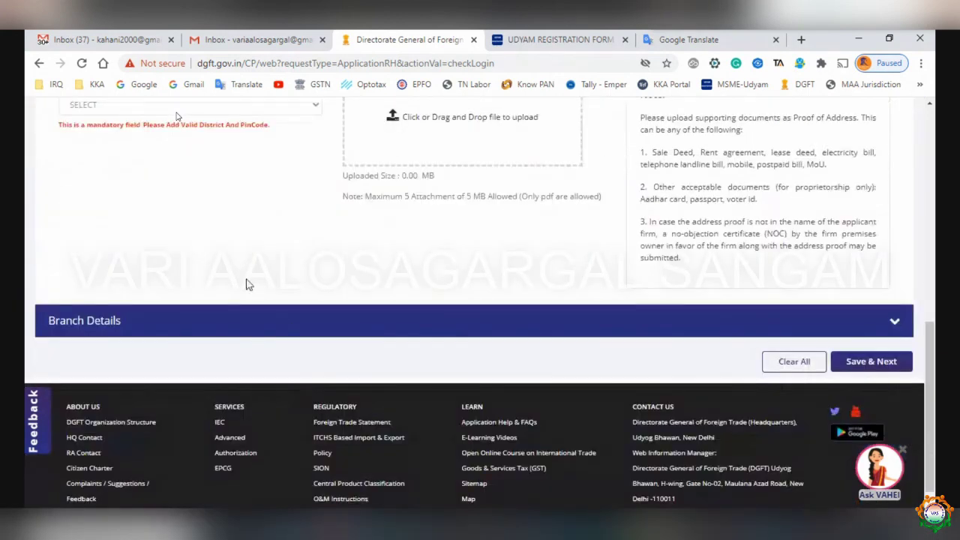
scroll(248, 279, up, 3)
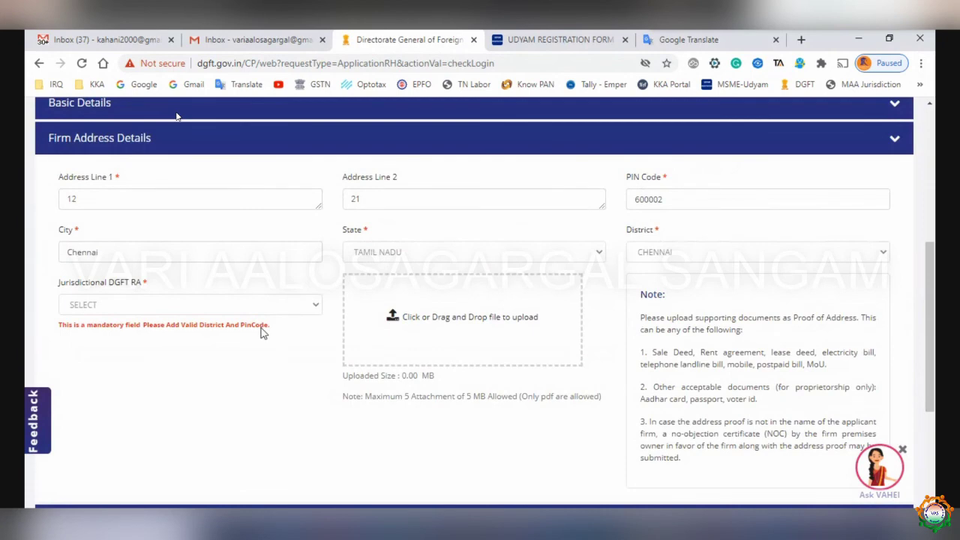
scroll(262, 322, up, 3)
scroll(262, 319, down, 3)
scroll(193, 313, up, 3)
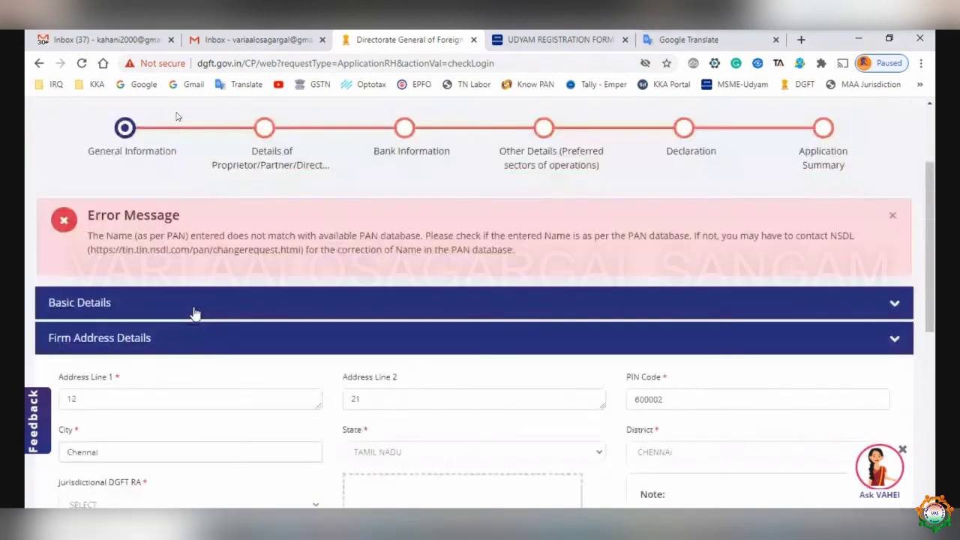
Step: Try uploading the Authorization Letter from the GST Registration folder as establishment proof
click(95, 308)
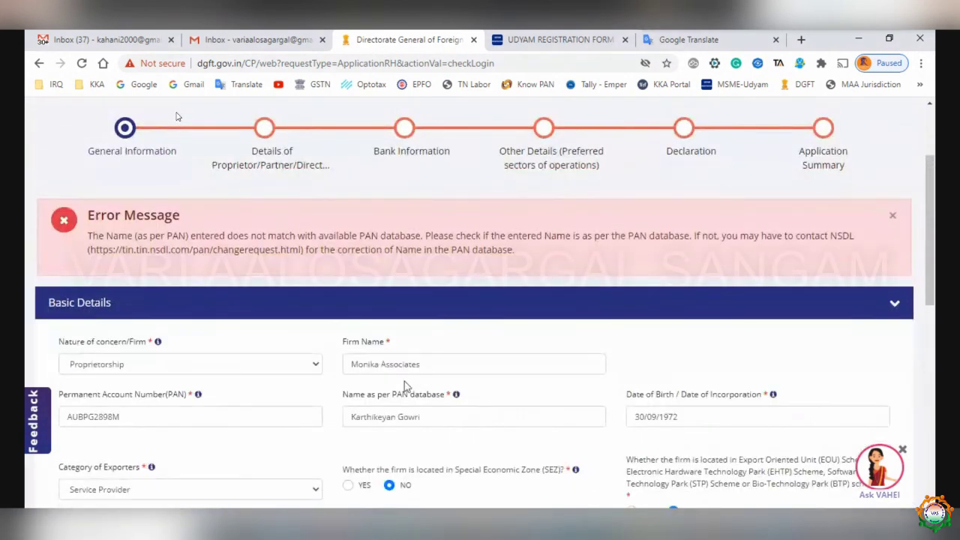
scroll(405, 385, down, 6)
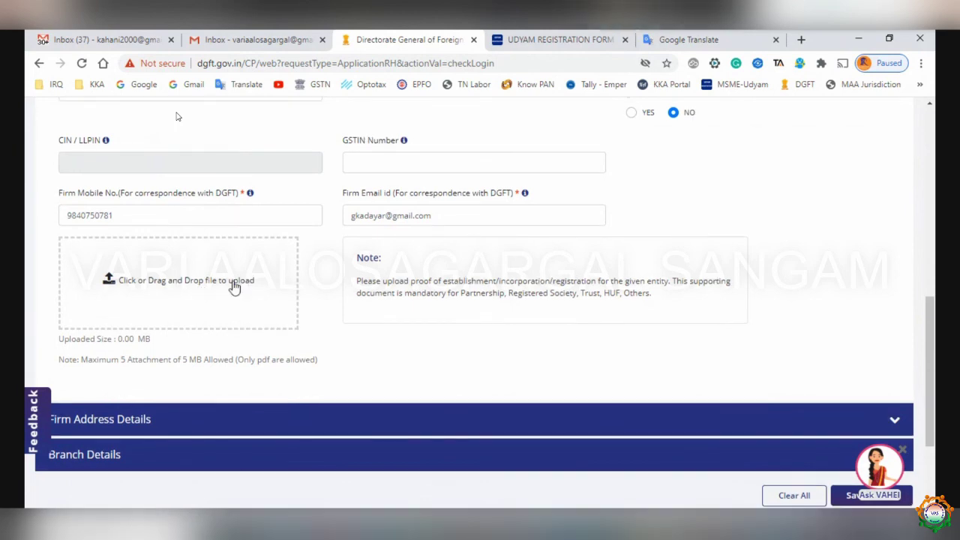
scroll(235, 287, up, 4)
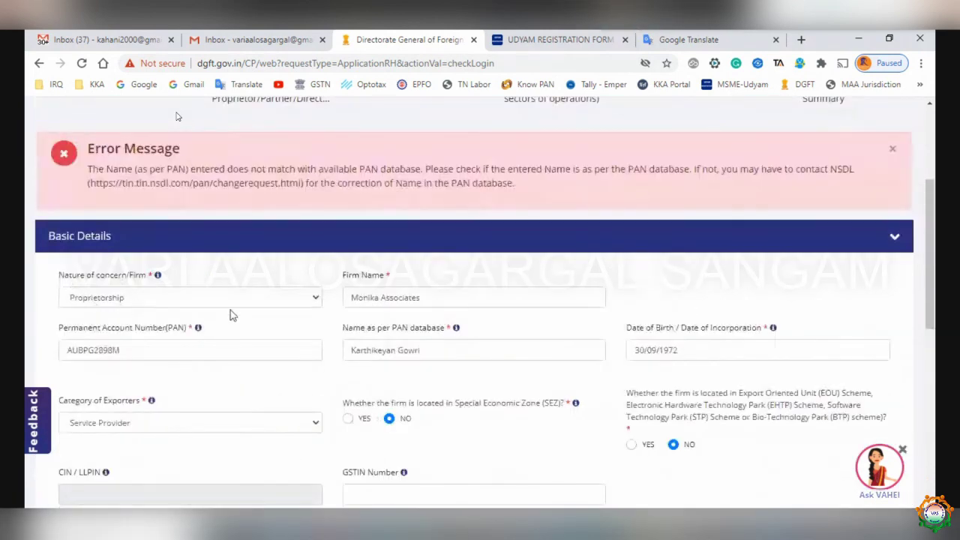
scroll(230, 316, down, 3)
scroll(231, 315, down, 2)
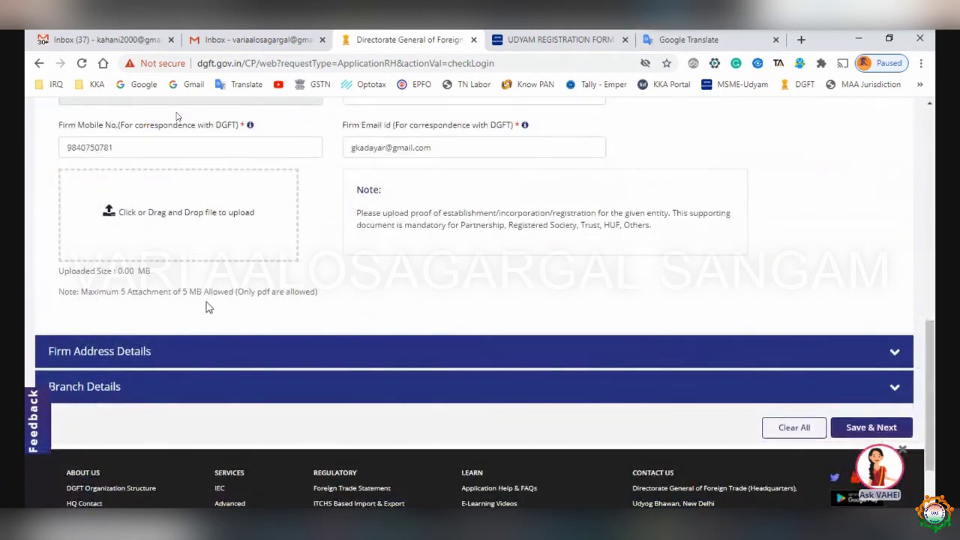
click(195, 215)
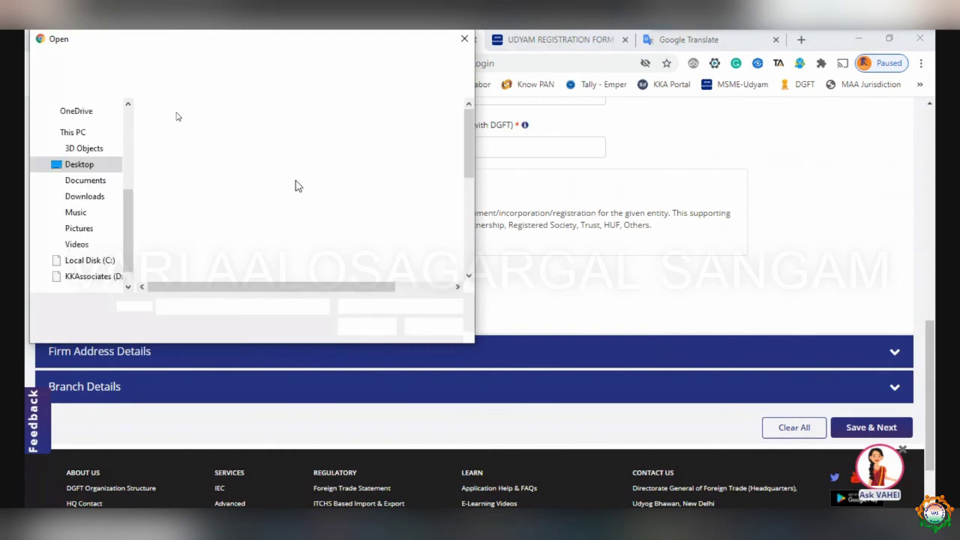
click(111, 140)
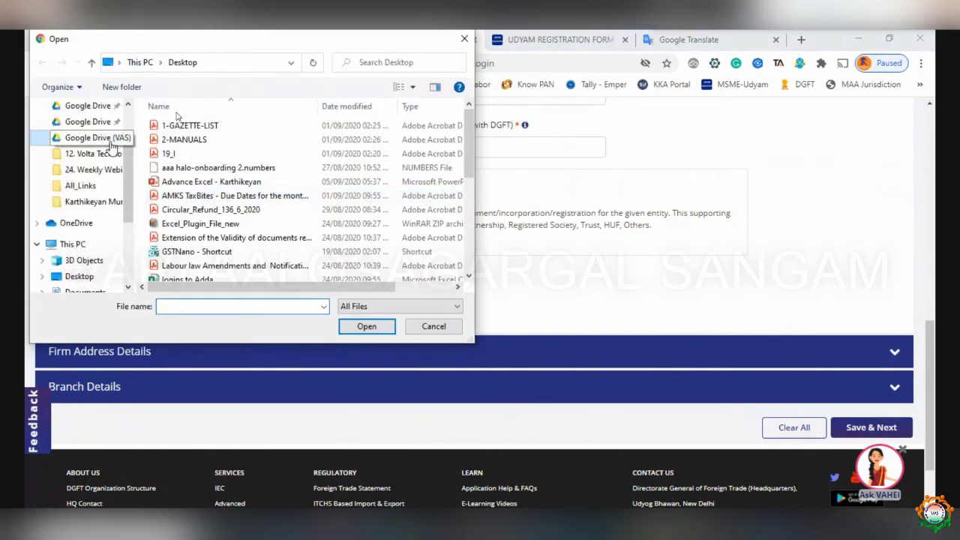
click(133, 138)
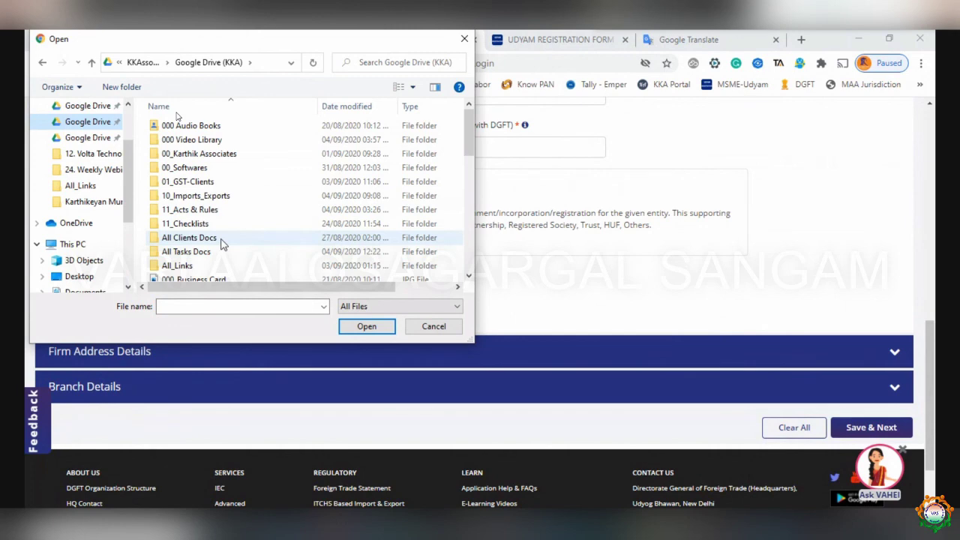
double_click(198, 154)
double_click(198, 168)
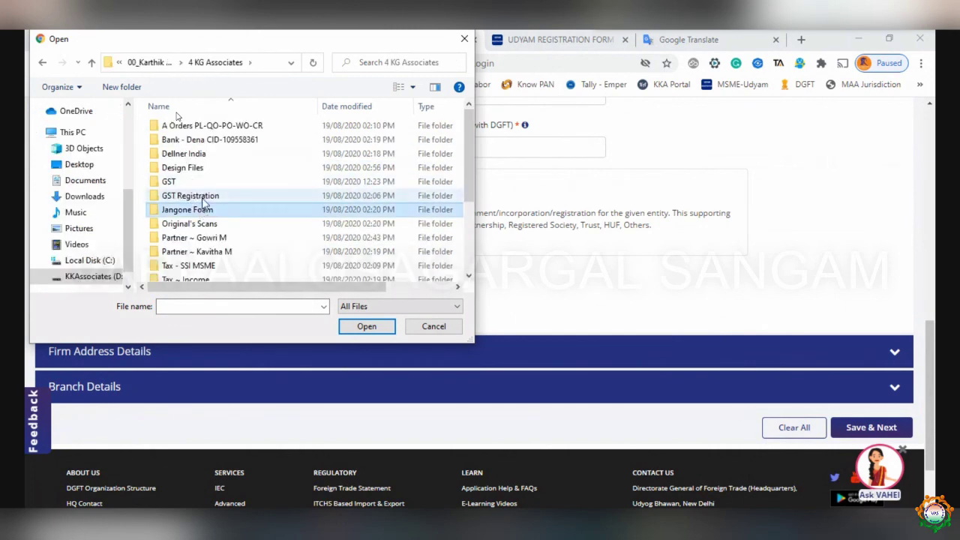
double_click(201, 197)
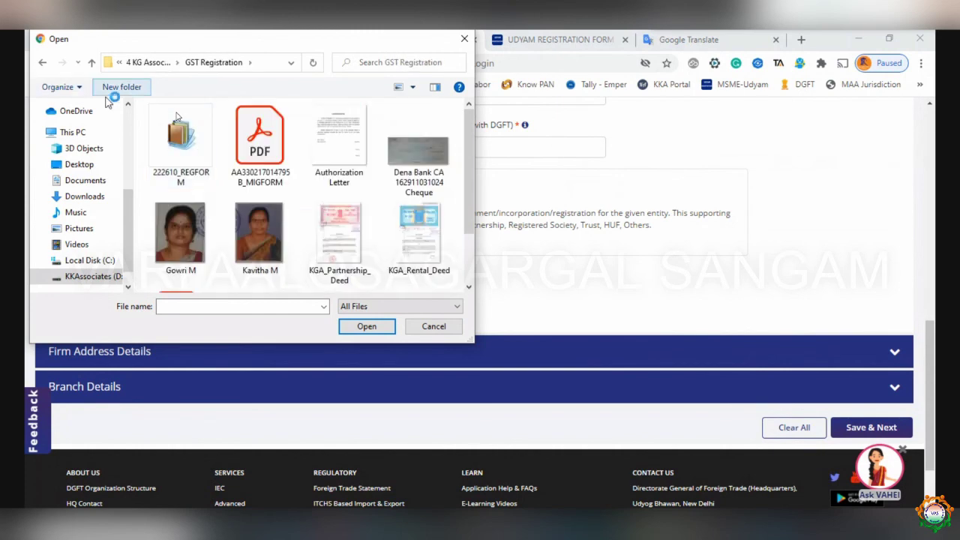
click(268, 152)
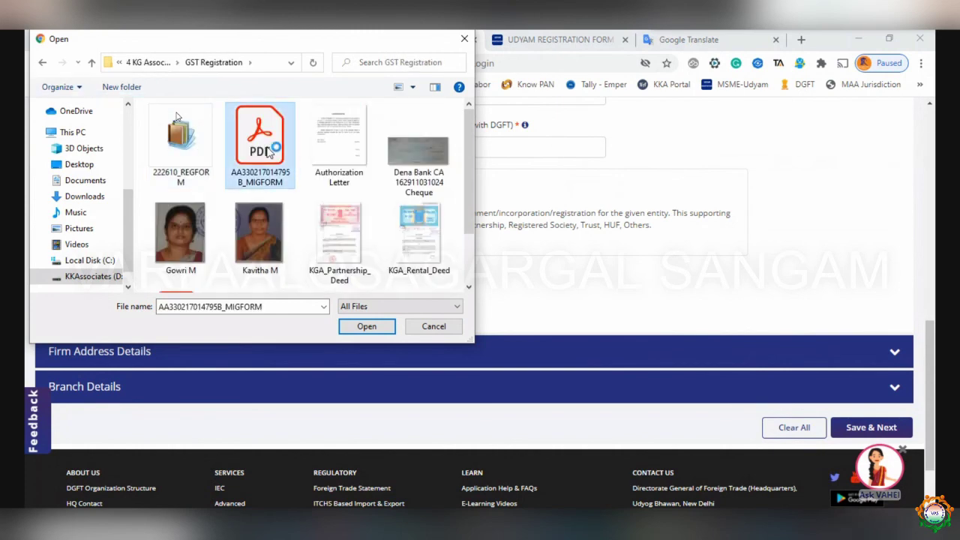
click(338, 136)
click(368, 327)
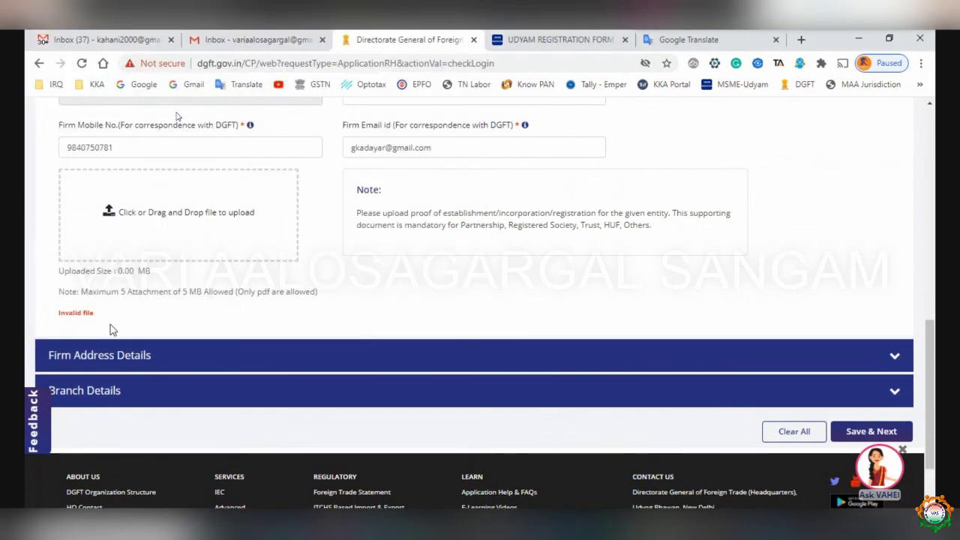
Step: Try KGA_Partnership_Deed as proof instead; it is rejected as an invalid file
click(178, 216)
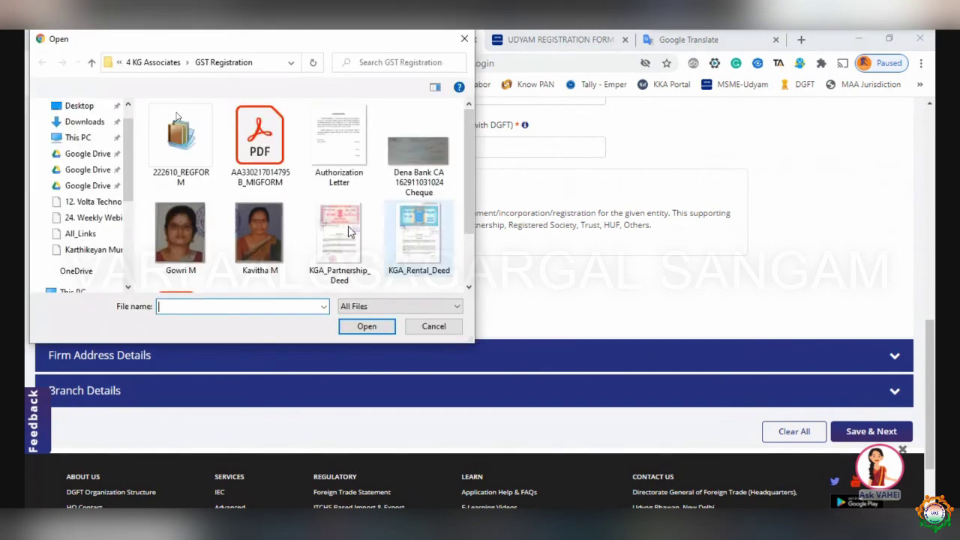
click(343, 236)
click(366, 328)
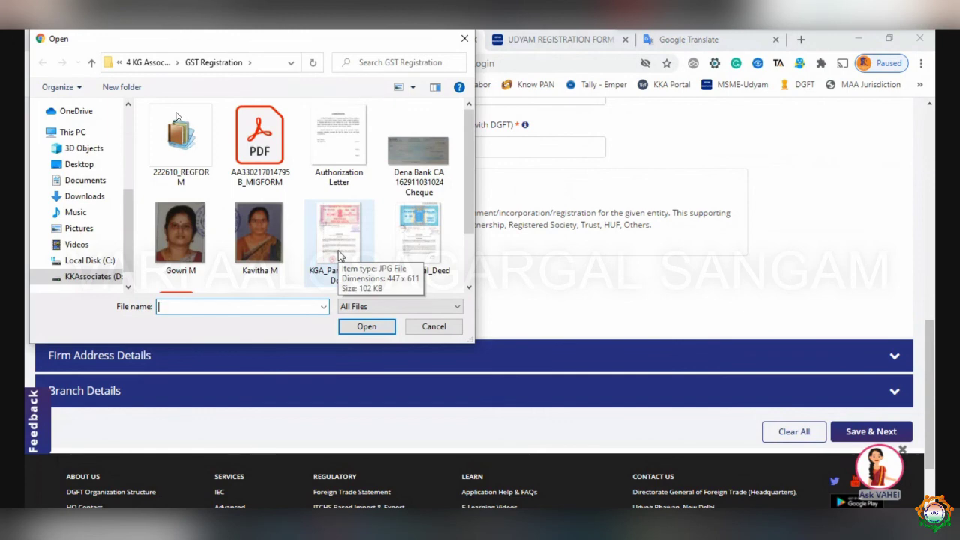
click(431, 326)
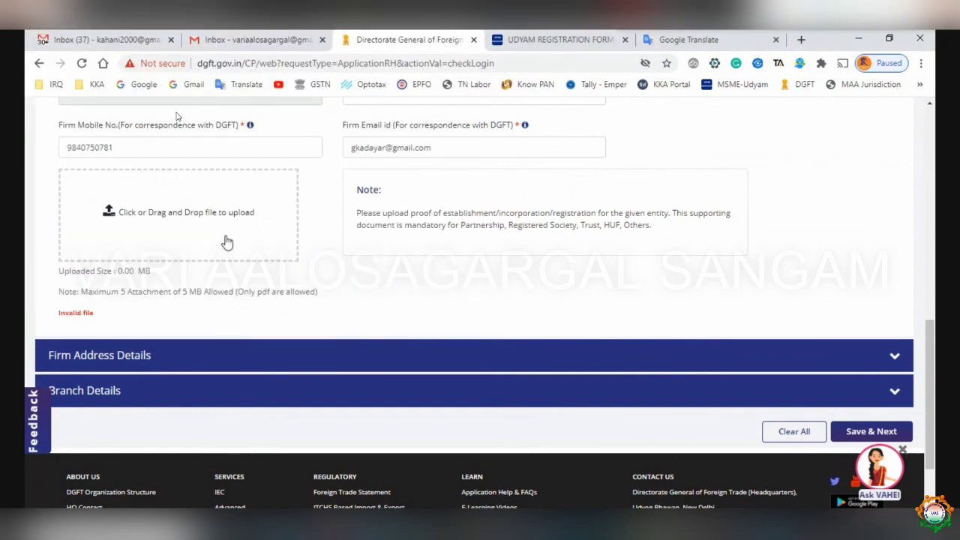
click(210, 280)
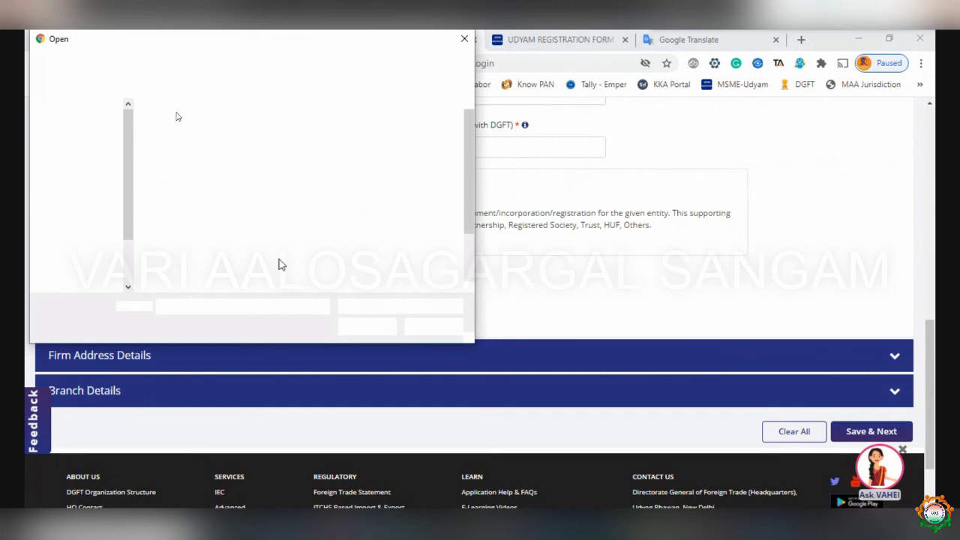
click(392, 325)
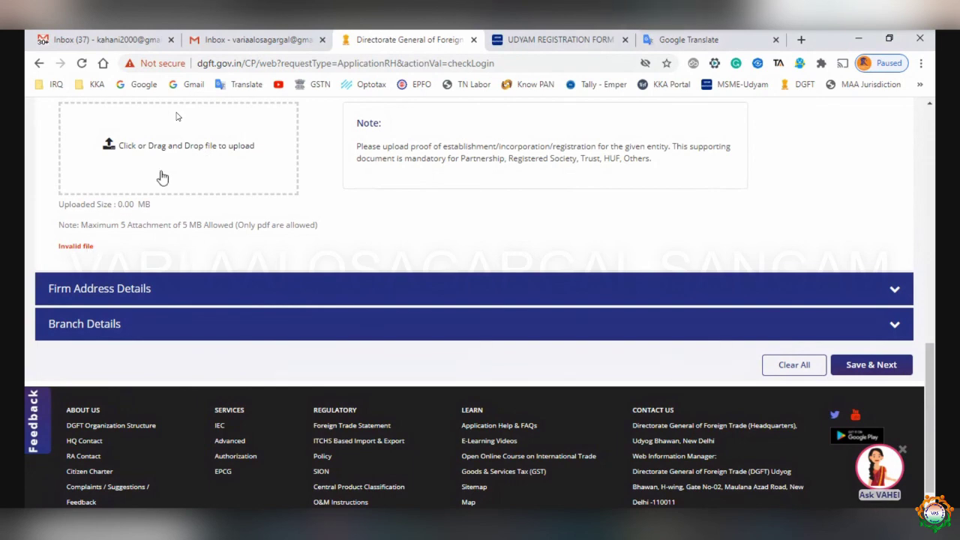
Step: Expand Branch Details and review its fields: SEZ and EOU set to No, no branches listed
scroll(171, 260, down, 1)
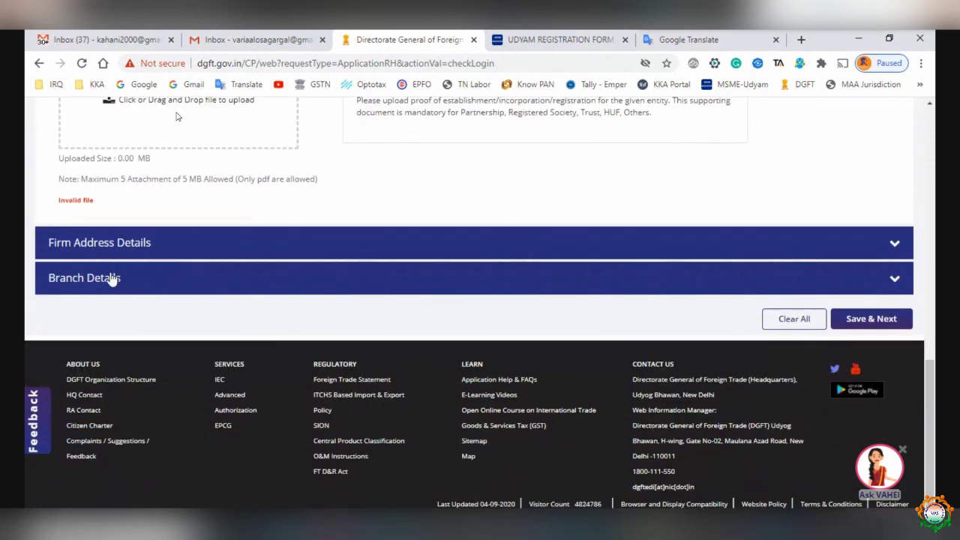
click(111, 278)
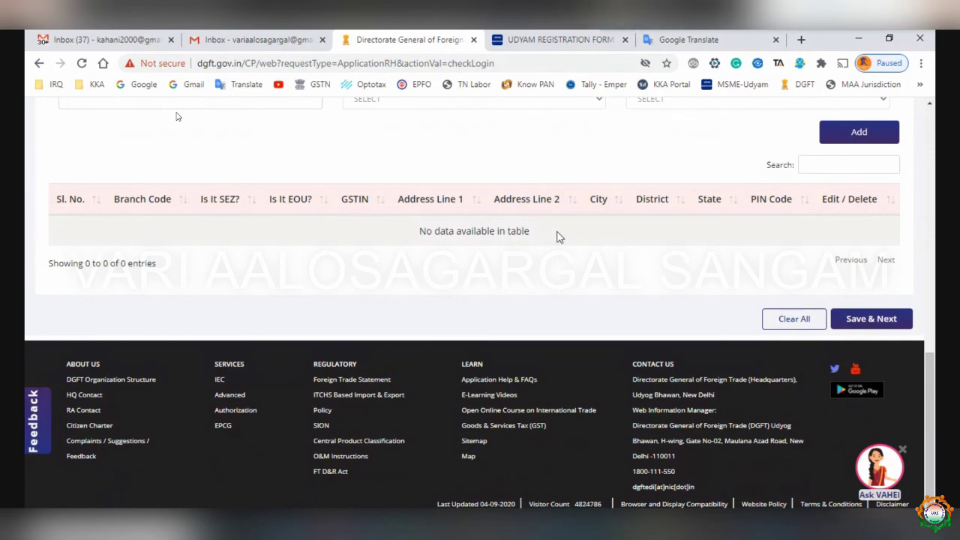
scroll(556, 237, up, 1)
scroll(559, 240, up, 2)
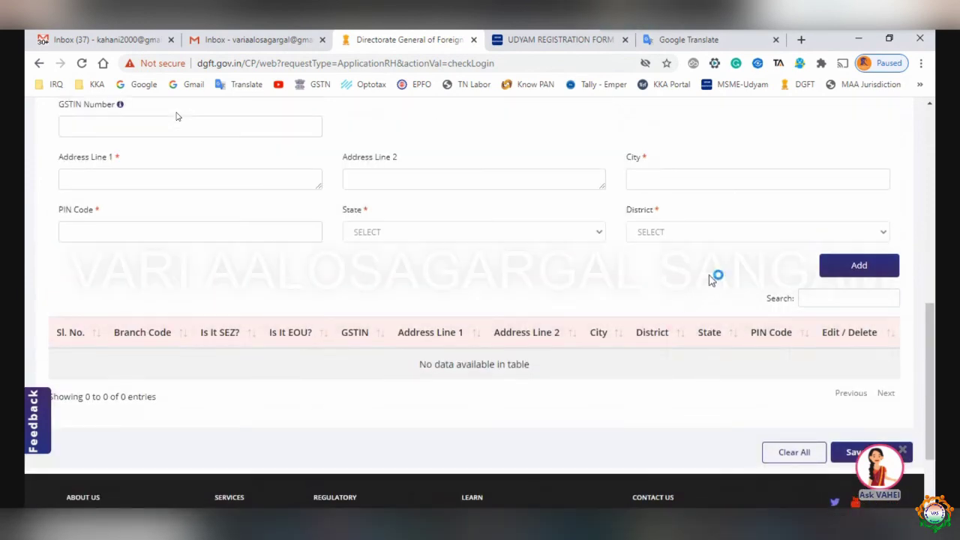
scroll(712, 274, up, 2)
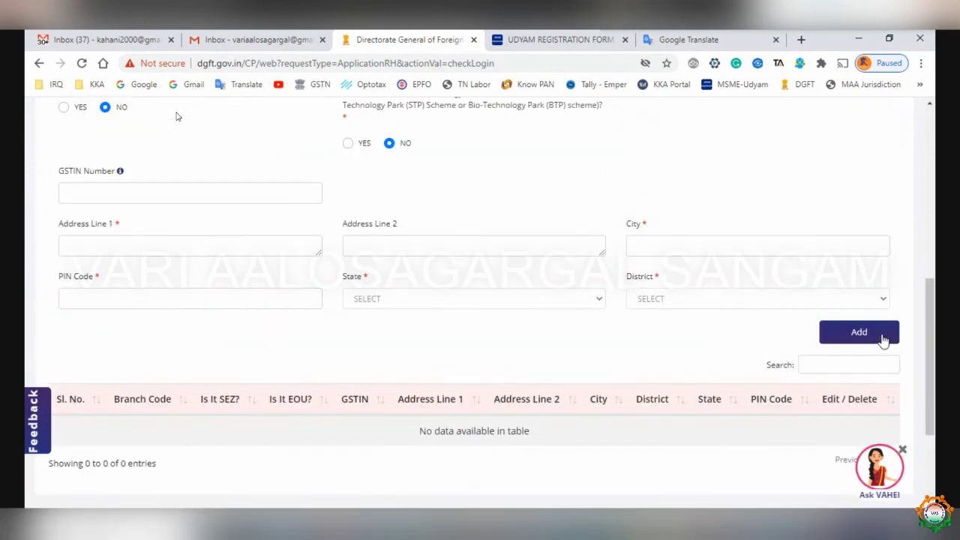
scroll(369, 318, up, 4)
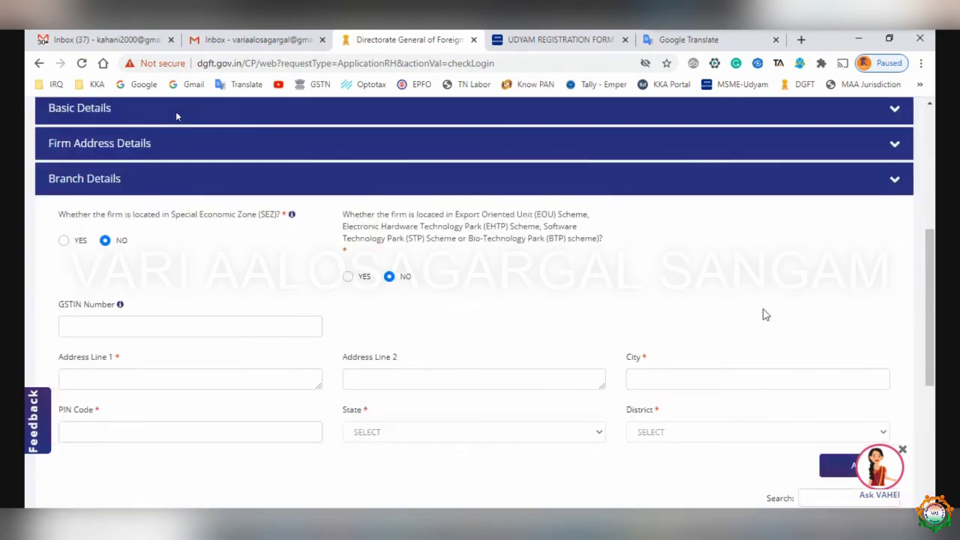
scroll(765, 315, down, 2)
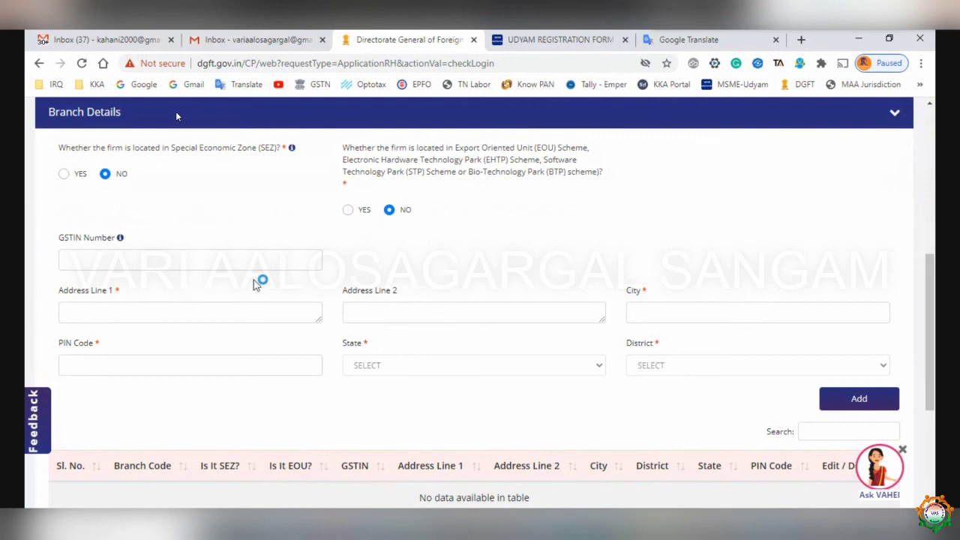
scroll(315, 270, down, 6)
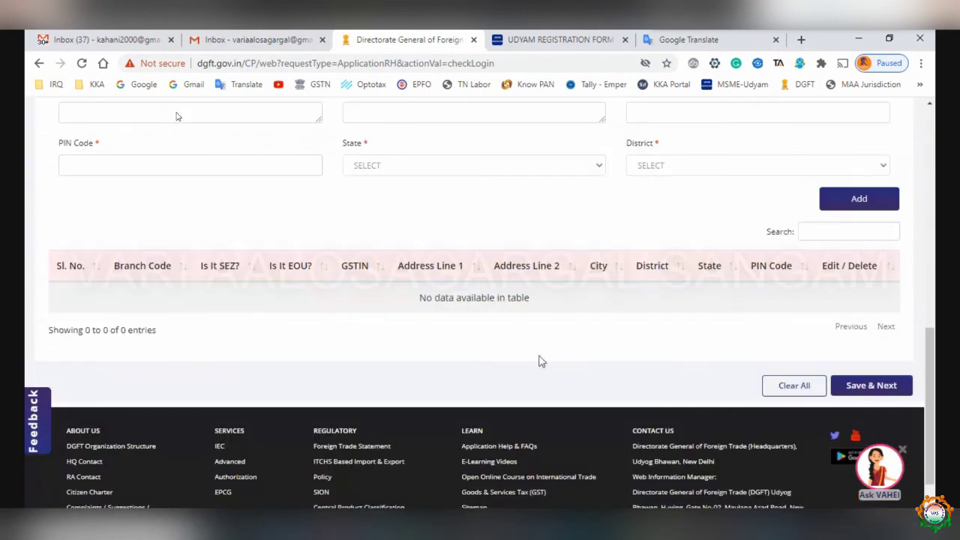
Step: Expand Basic Details and attempt Save & Next on the General Information form
click(884, 389)
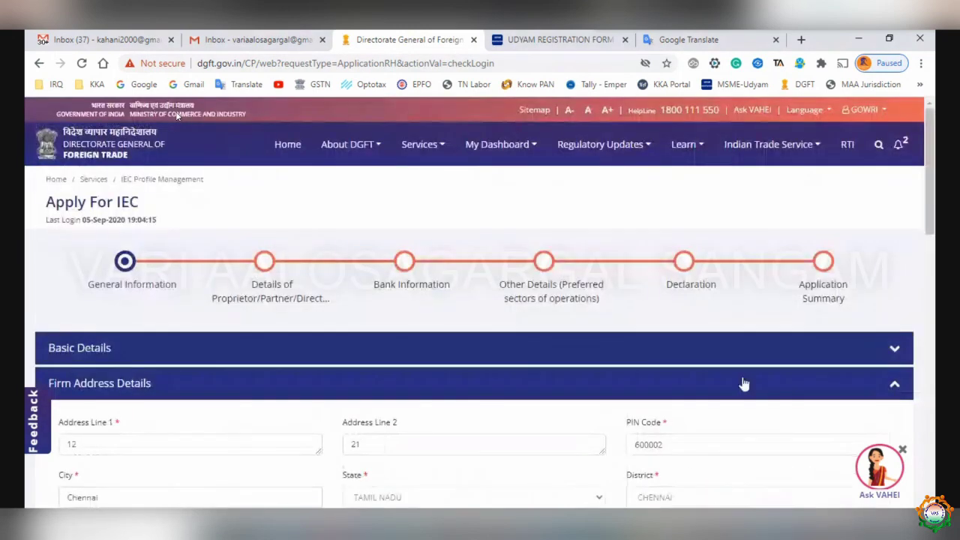
click(530, 362)
scroll(570, 405, down, 5)
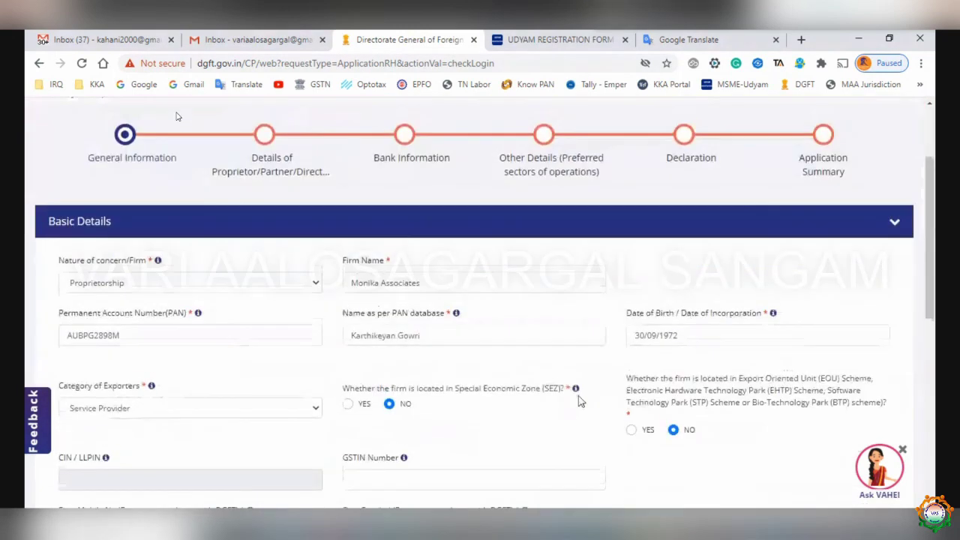
scroll(579, 401, down, 3)
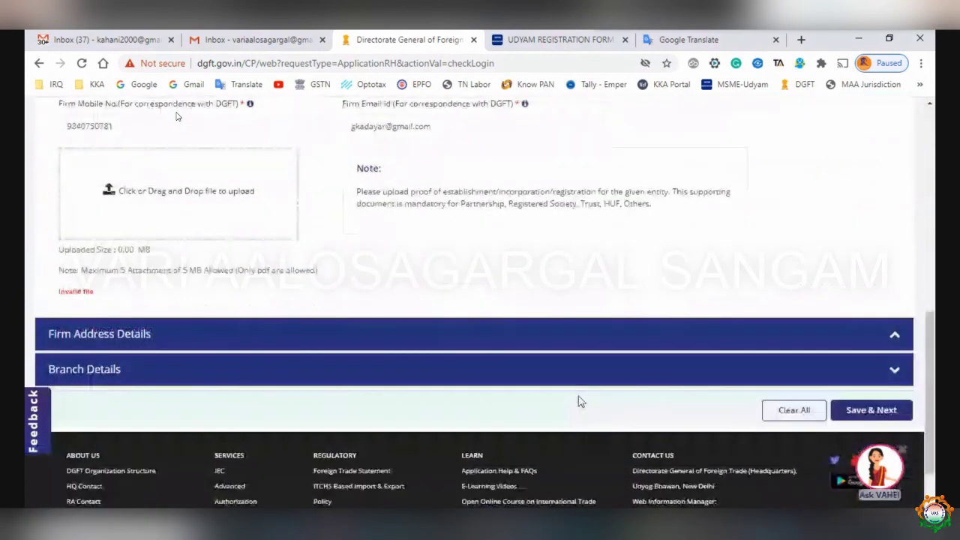
scroll(440, 230, up, 8)
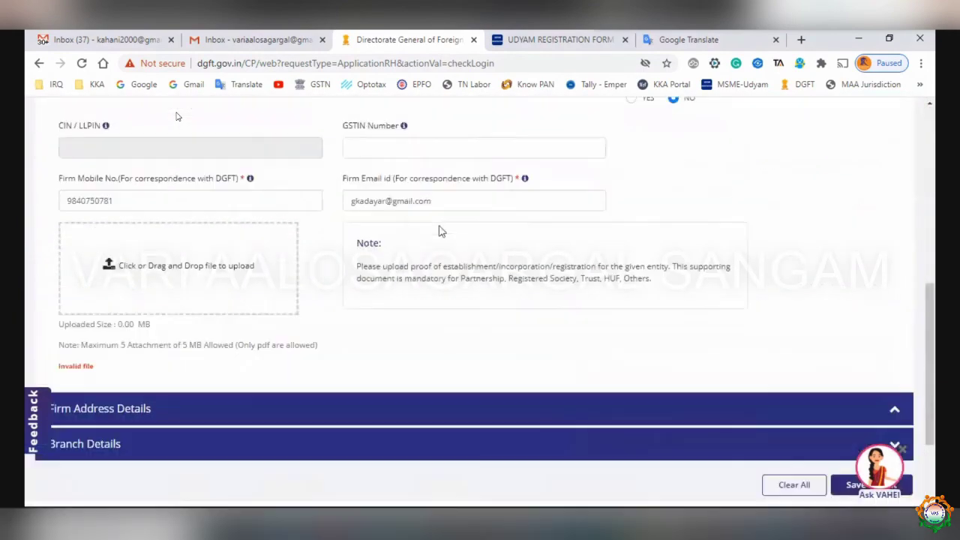
scroll(440, 229, up, 1)
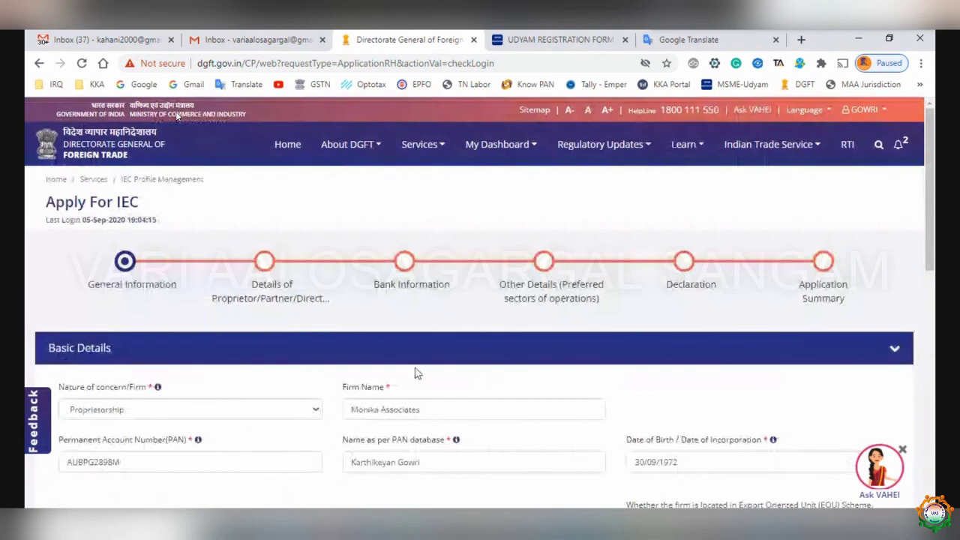
scroll(418, 383, down, 3)
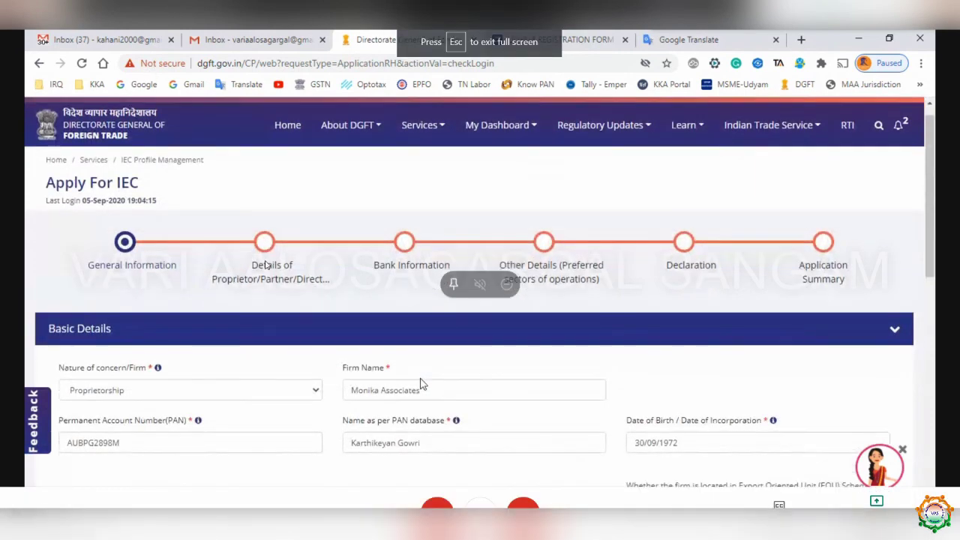
scroll(251, 286, down, 2)
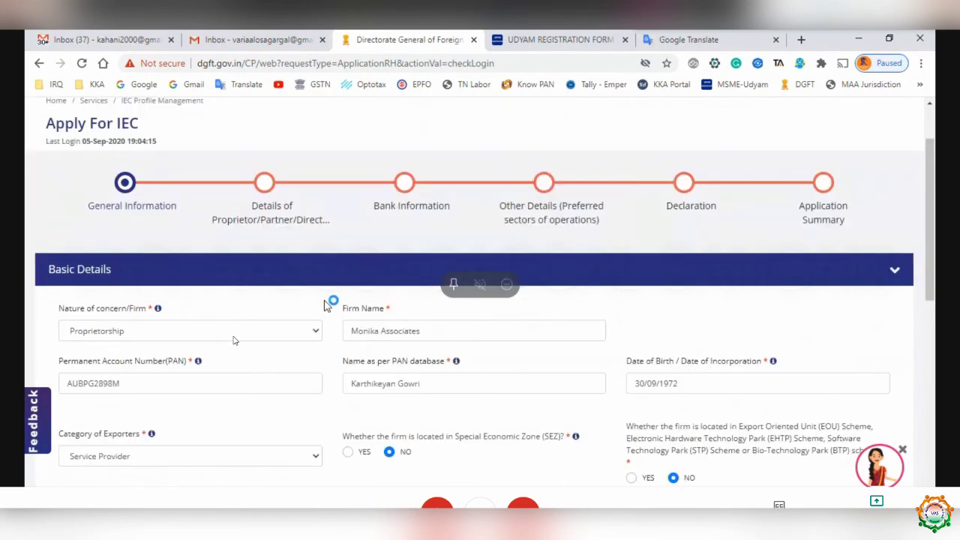
scroll(816, 326, down, 10)
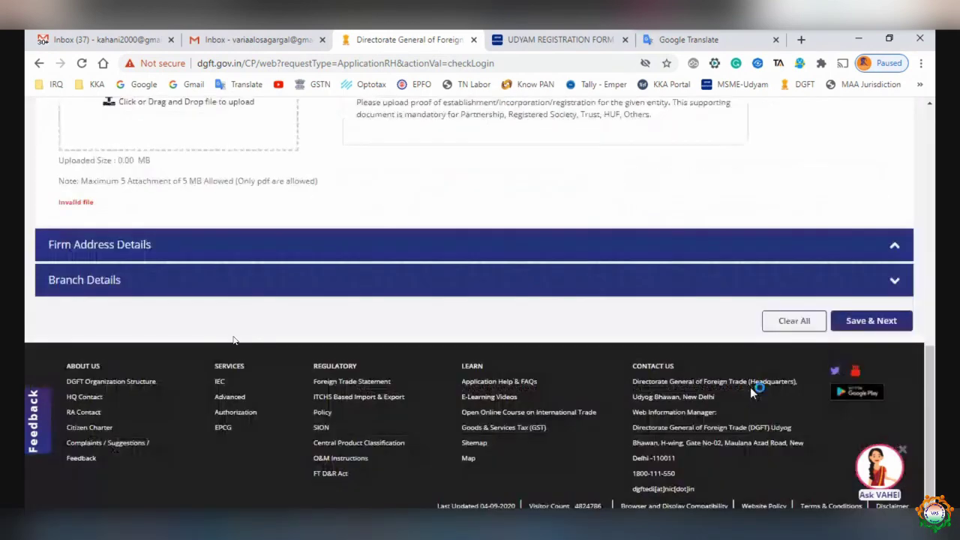
click(872, 319)
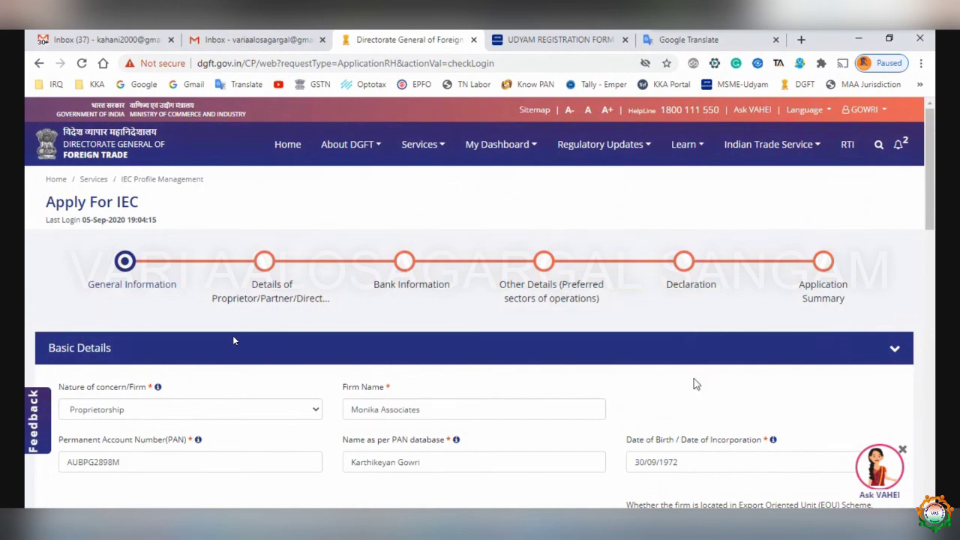
Step: Find Jurisdictional DGFT RA flagged as mandatory under Firm Address Details
scroll(690, 381, down, 6)
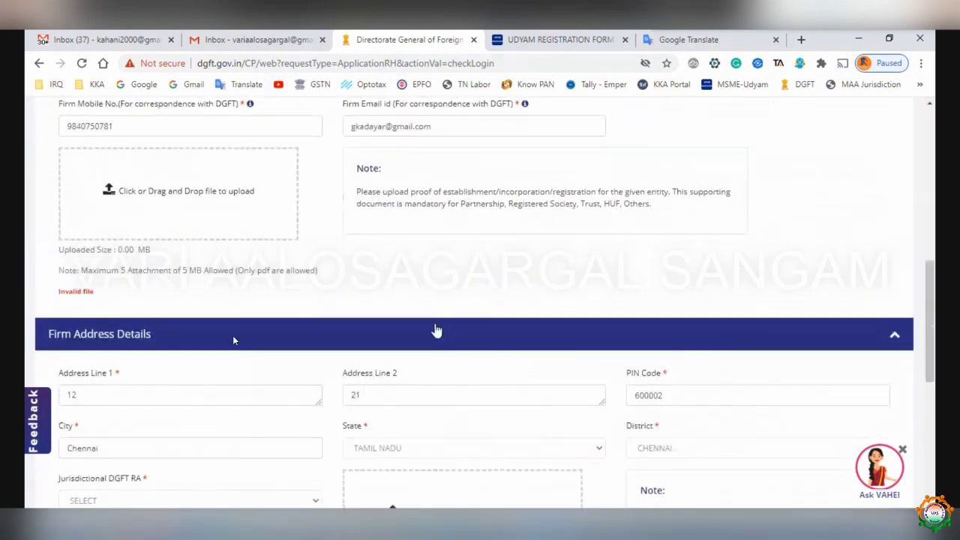
scroll(437, 331, up, 1)
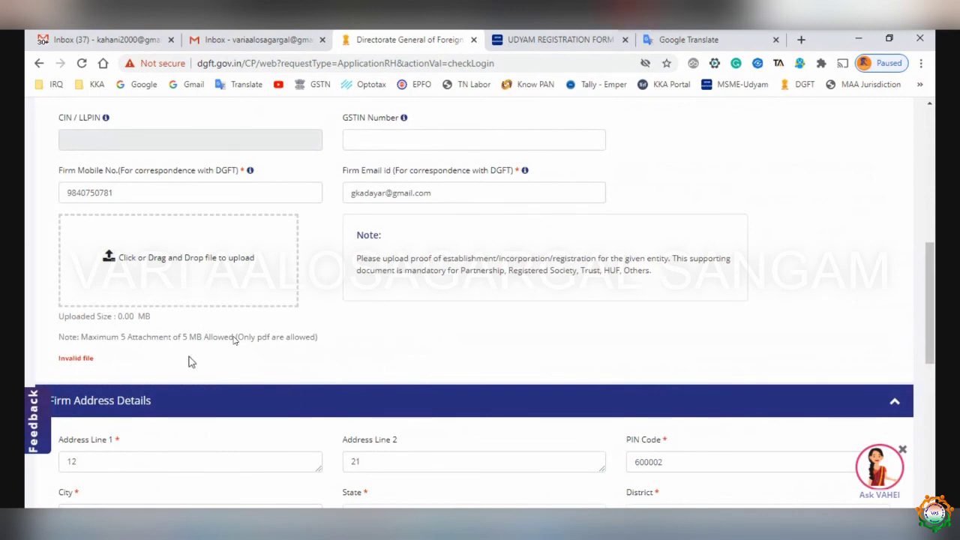
scroll(368, 306, down, 3)
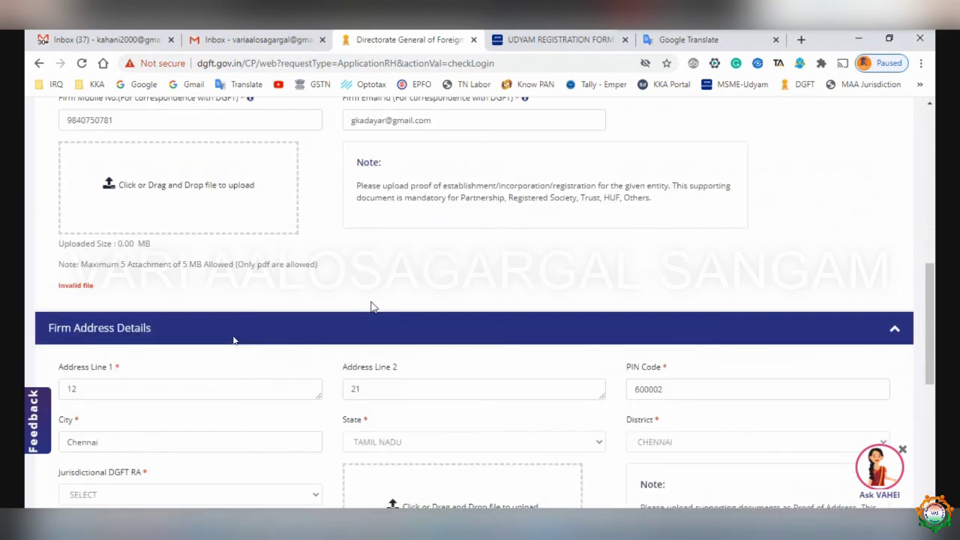
scroll(372, 306, down, 2)
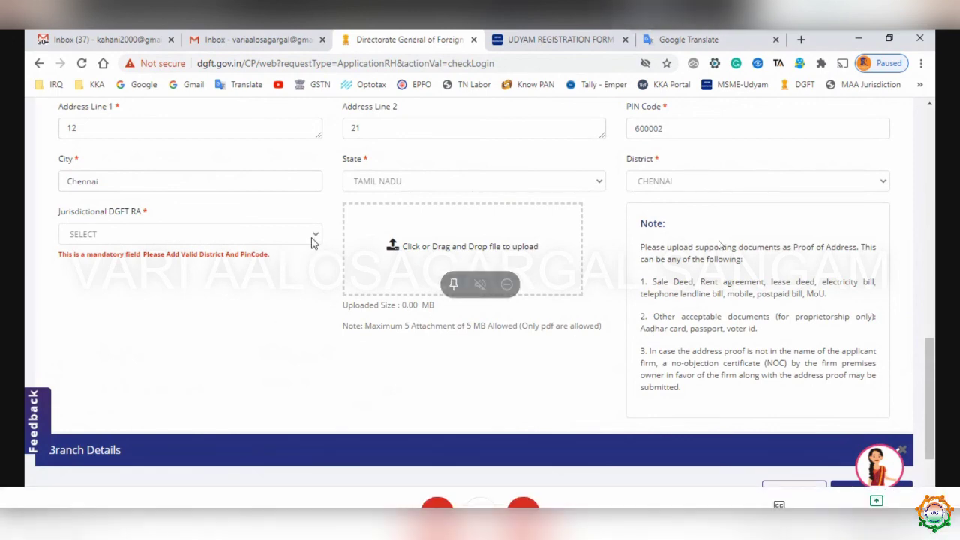
Step: Correct the firm's PIN Code to 600020
scroll(616, 199, up, 1)
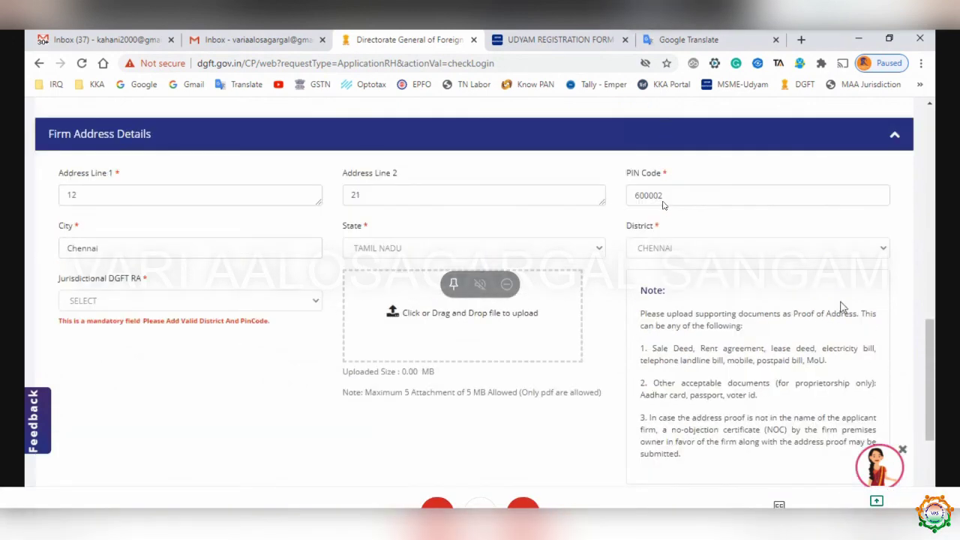
scroll(234, 293, down, 1)
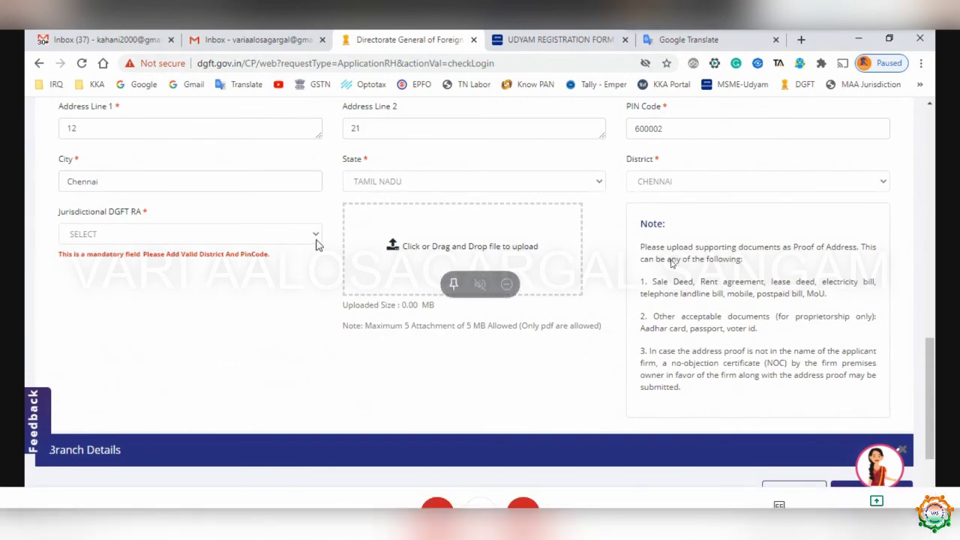
scroll(315, 244, down, 2)
scroll(315, 245, up, 2)
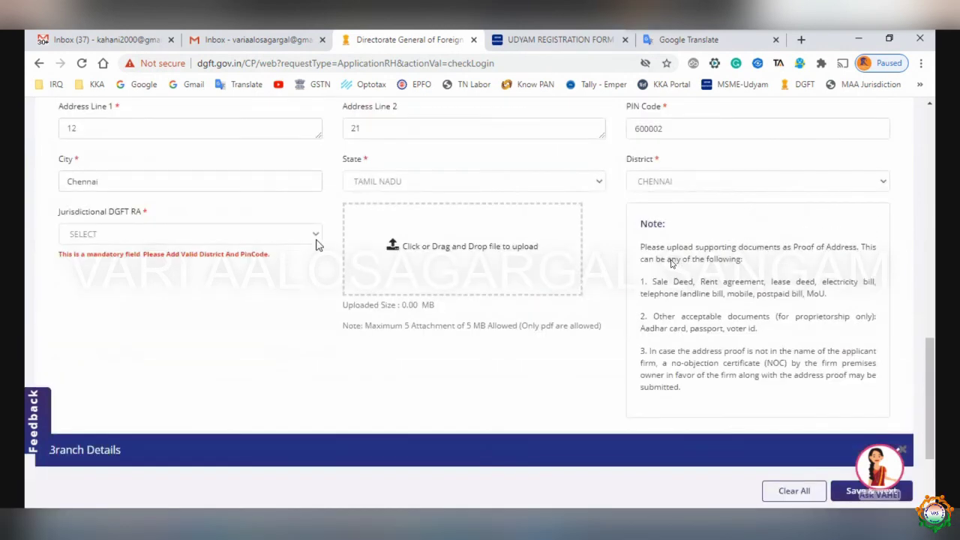
click(700, 133)
key(BackSpace)
key(BackSpace)
text(2)
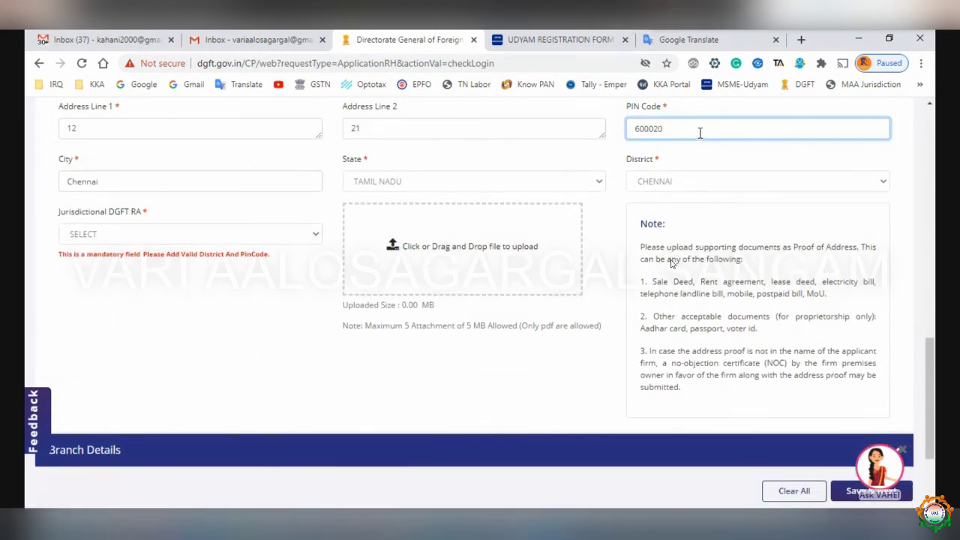
key(Tab)
key(Tab)
key(Tab)
Step: Open the Jurisdictional DGFT RA choices and retry saving; the field remains flagged mandatory
click(197, 241)
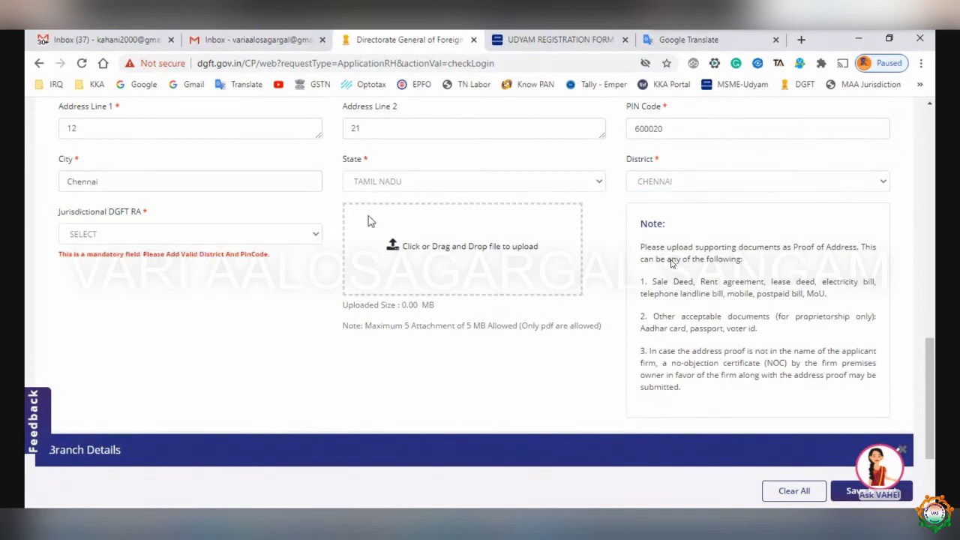
scroll(133, 182, up, 1)
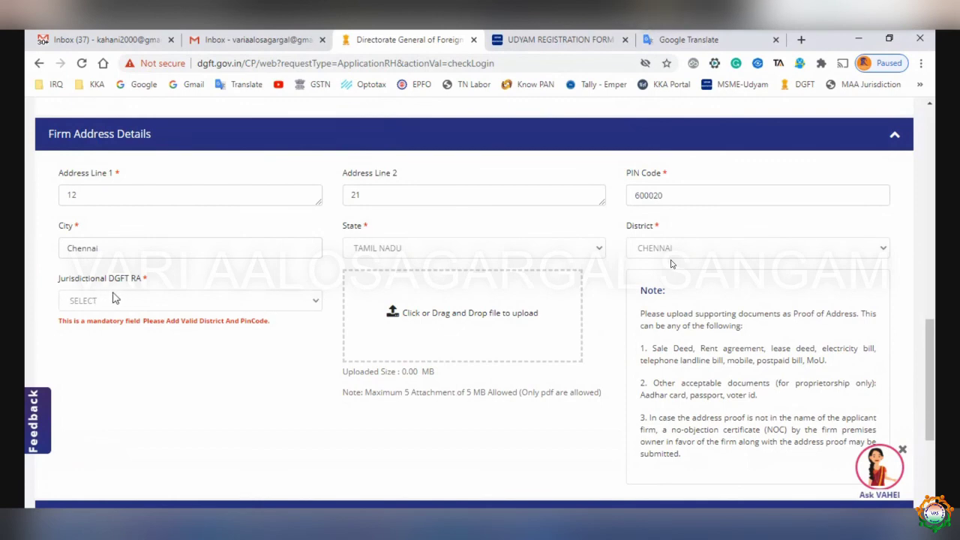
scroll(526, 311, down, 2)
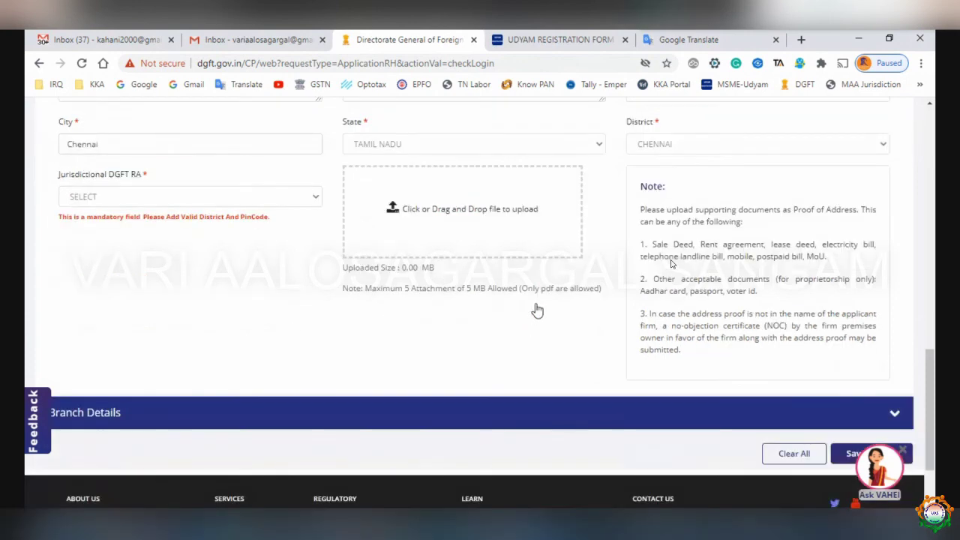
scroll(258, 296, up, 6)
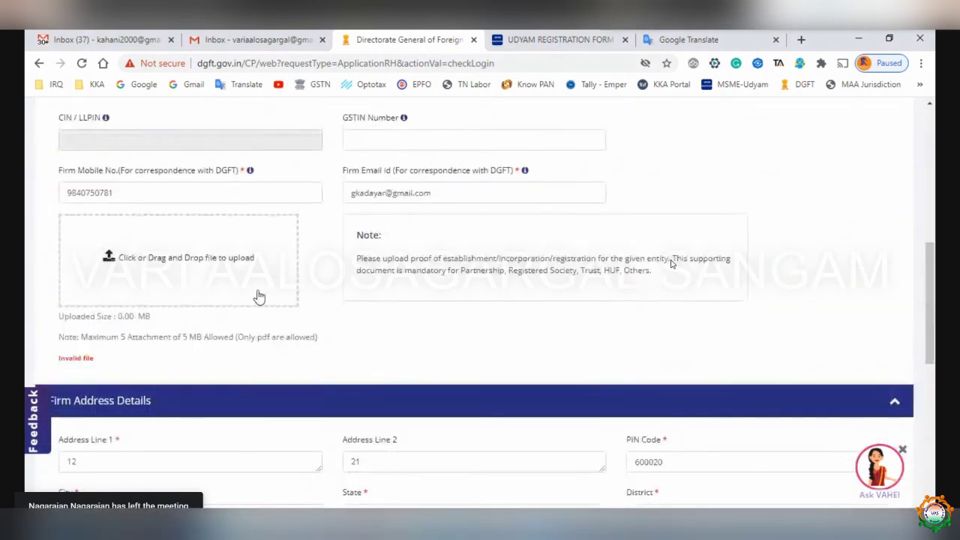
scroll(263, 386, down, 3)
scroll(785, 437, down, 3)
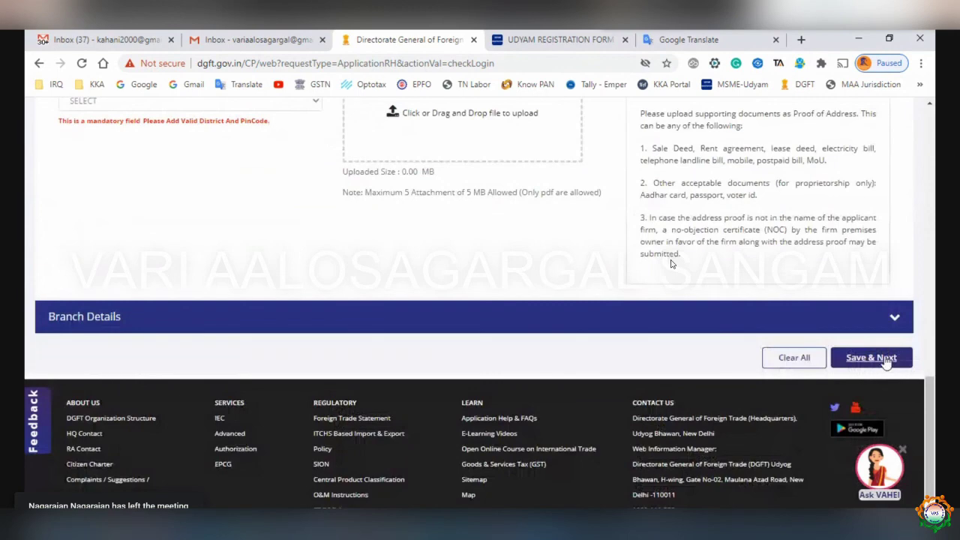
key(Home)
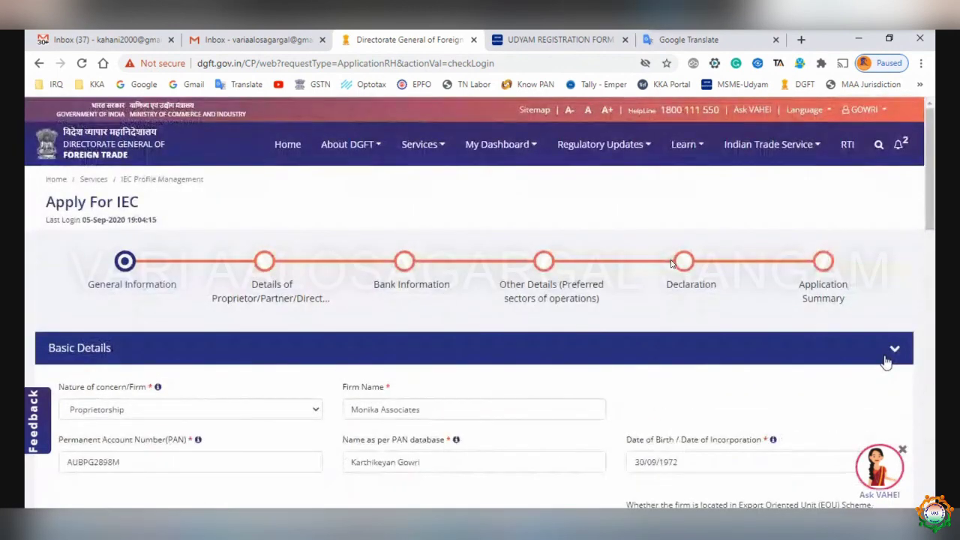
scroll(720, 364, down, 8)
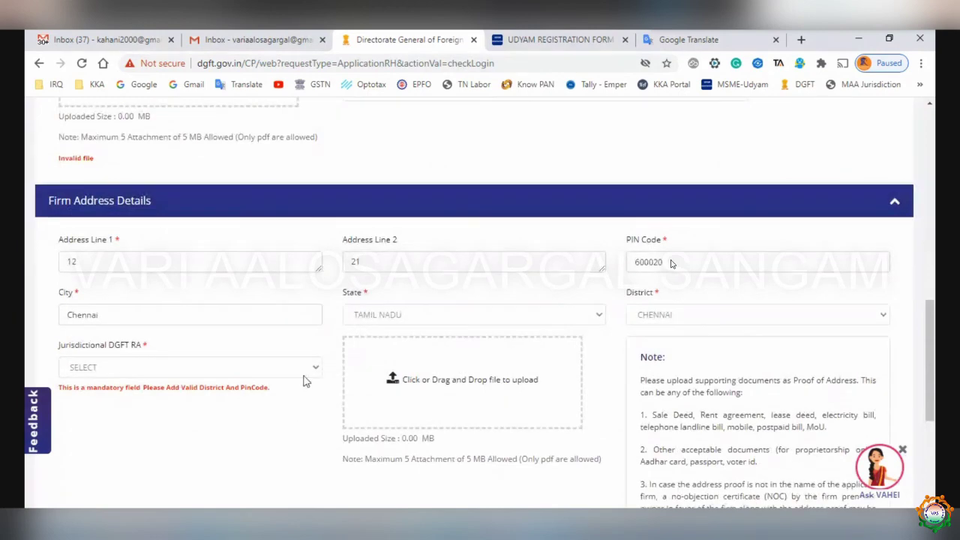
scroll(307, 409, down, 2)
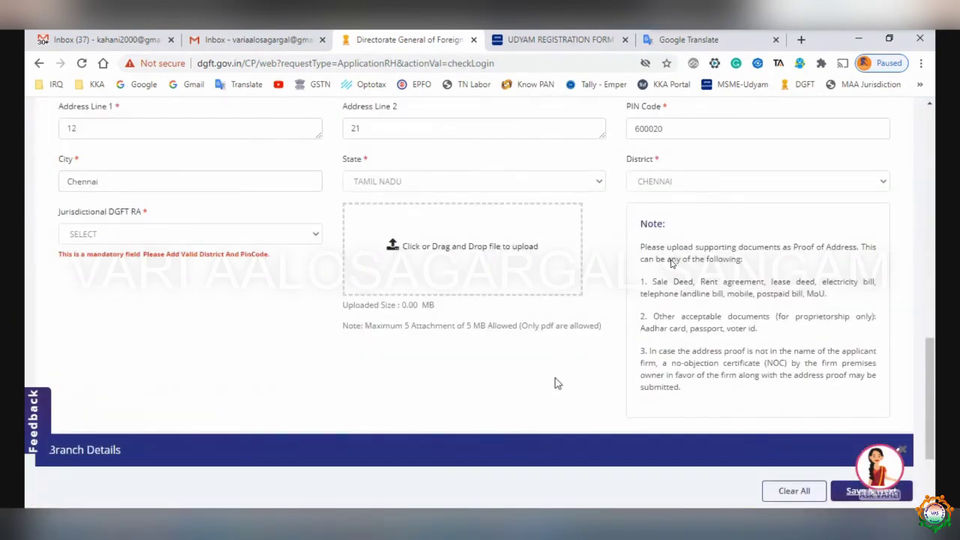